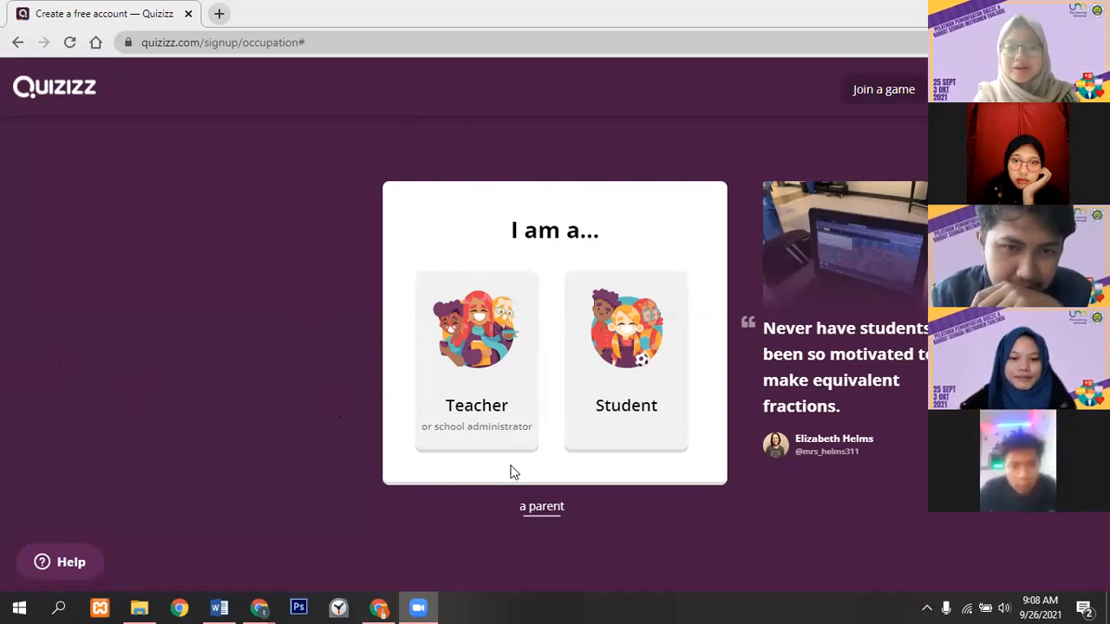
# - Choose Teacher as the role for the new account and browse the featured quizzes on the Explore page
pyautogui.click(480, 357)
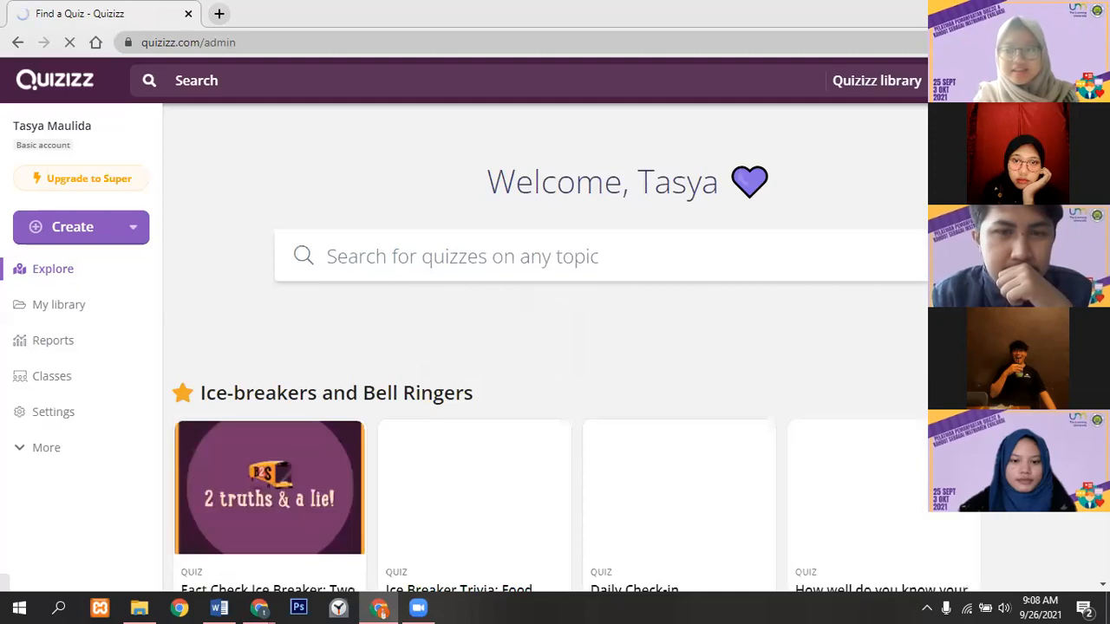
pyautogui.scroll(-2, 838, 355)
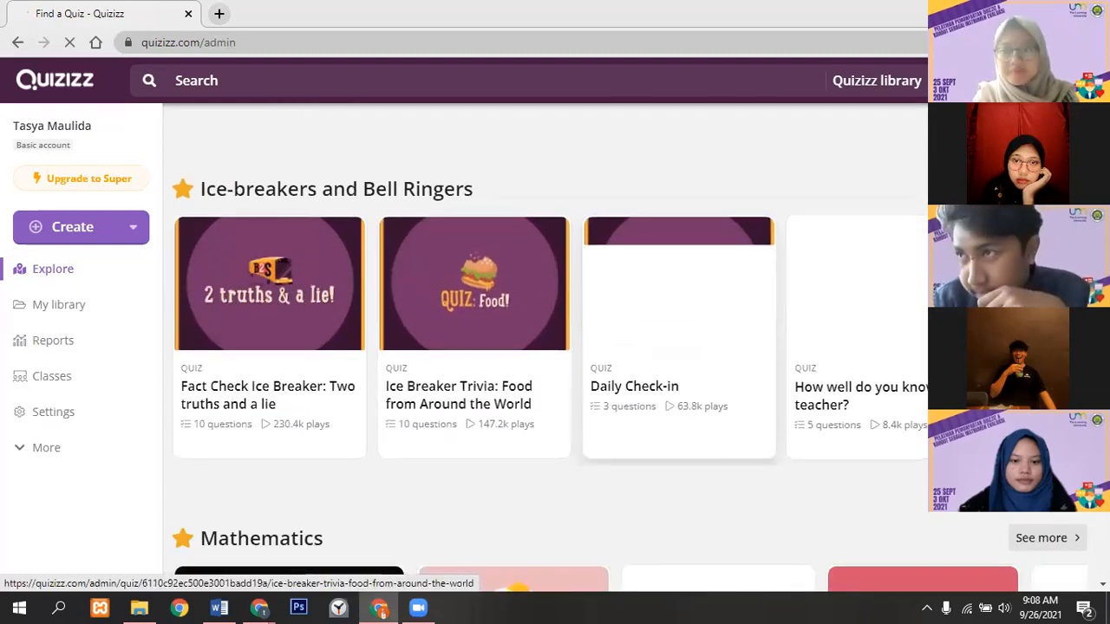
pyautogui.scroll(-10, 520, 347)
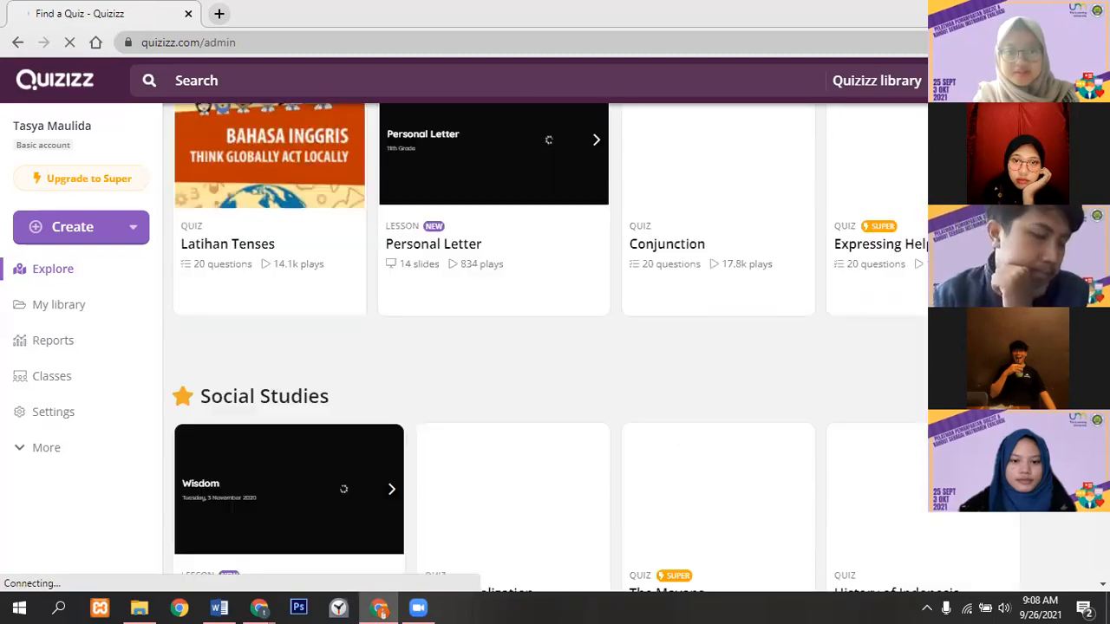
pyautogui.scroll(-3, 547, 346)
pyautogui.scroll(15, 890, 133)
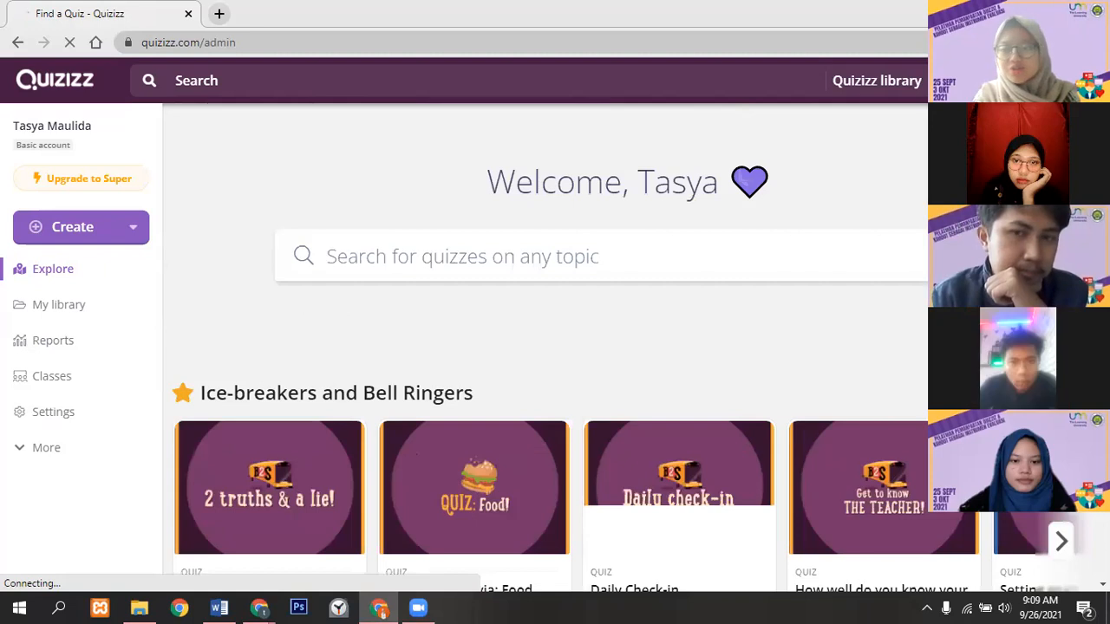
# - Look over the account's updates, the content types available to create and the personal library
pyautogui.click(1045, 81)
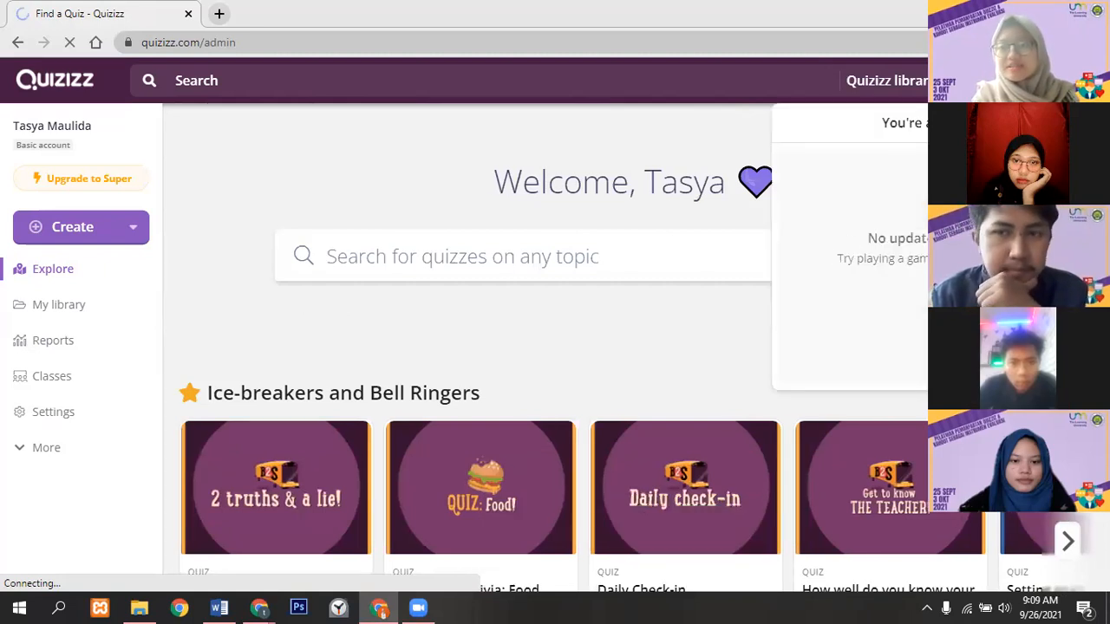
pyautogui.click(640, 212)
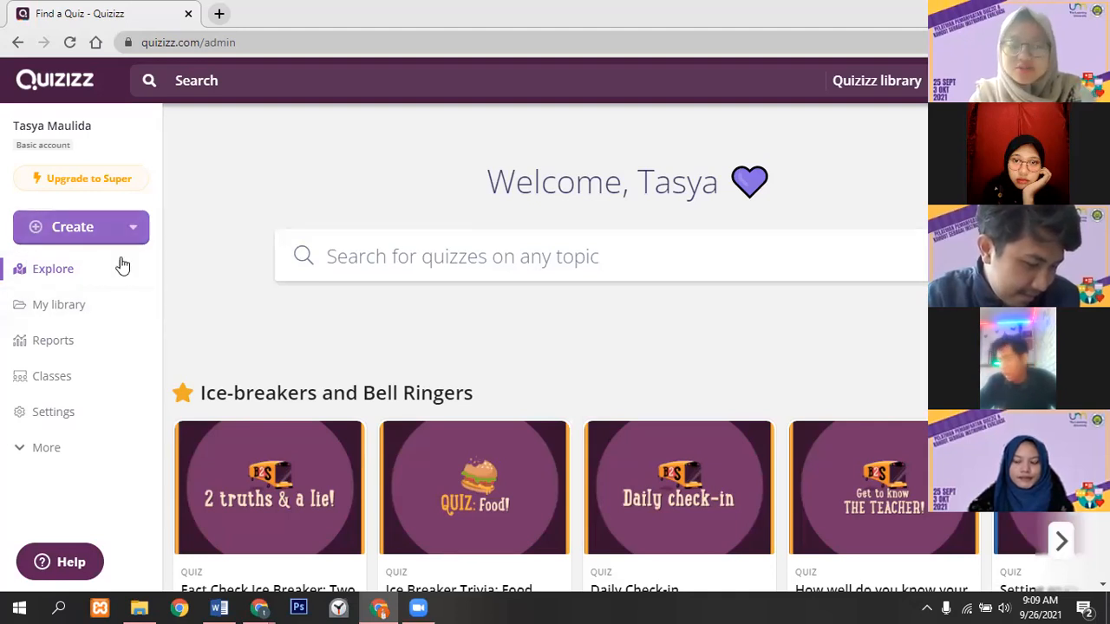
pyautogui.click(136, 229)
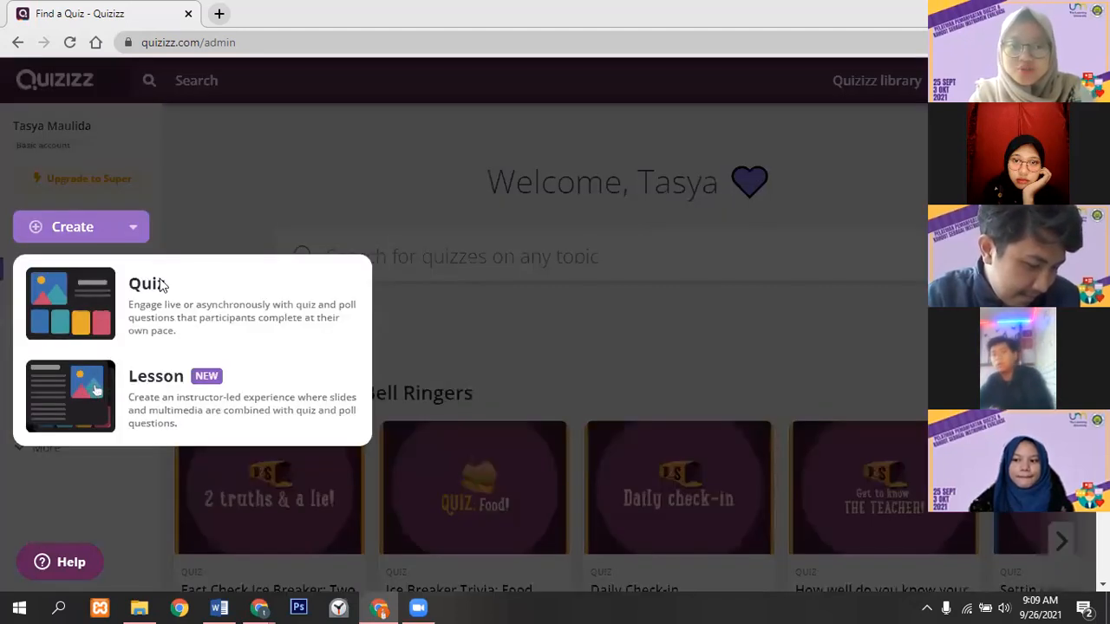
pyautogui.click(201, 224)
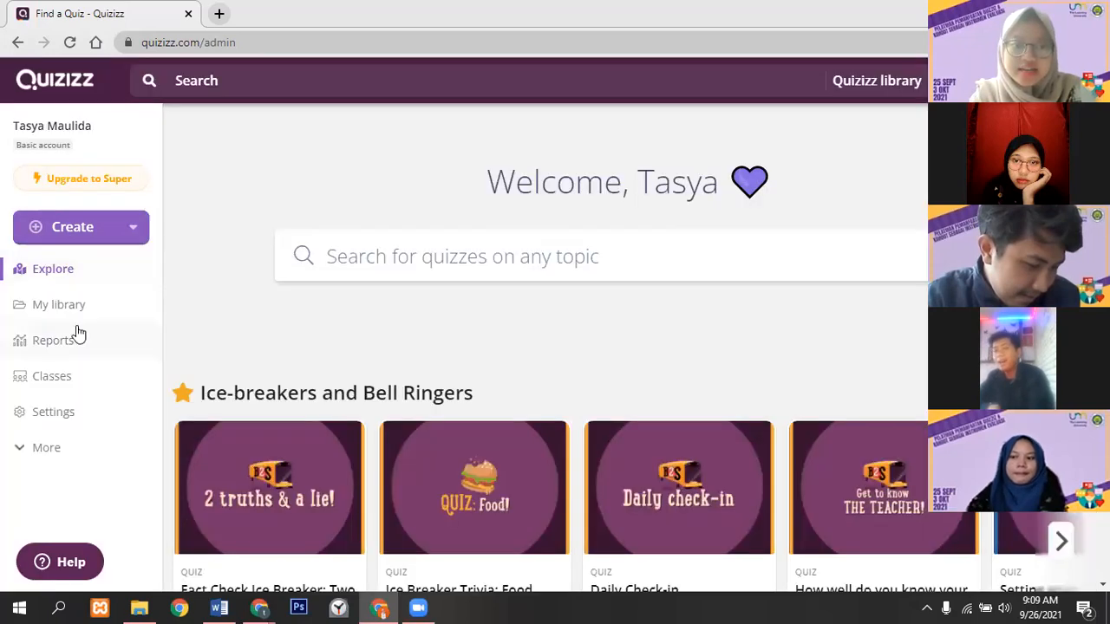
pyautogui.click(77, 313)
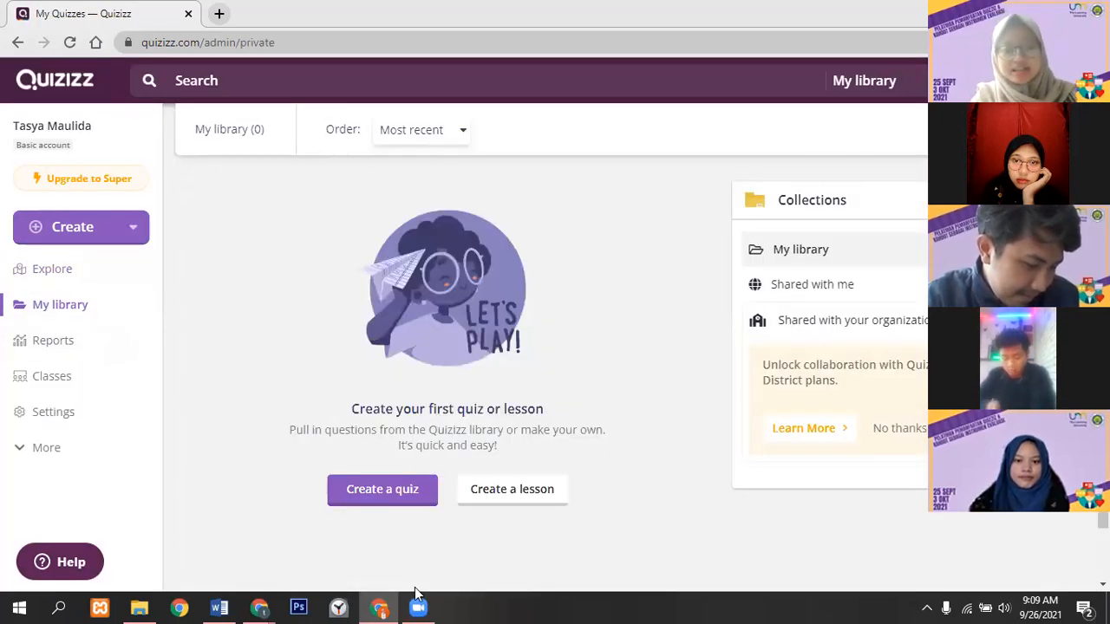
# - Switch to the other Chrome window with Quizizz open and start creating a new quiz
pyautogui.moveTo(260, 607)
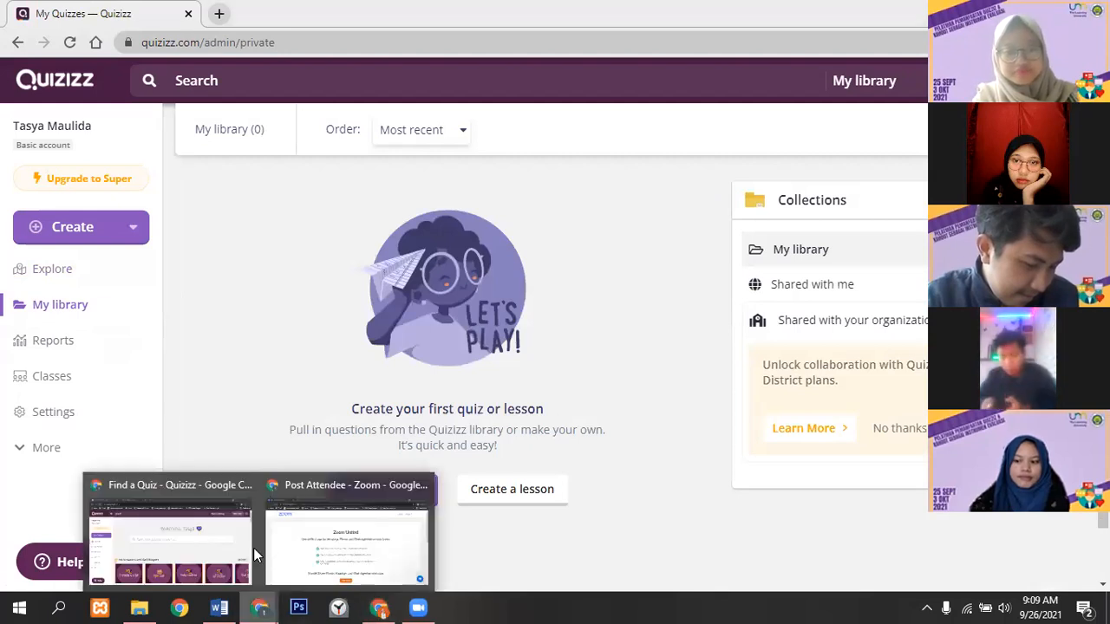
pyautogui.click(217, 542)
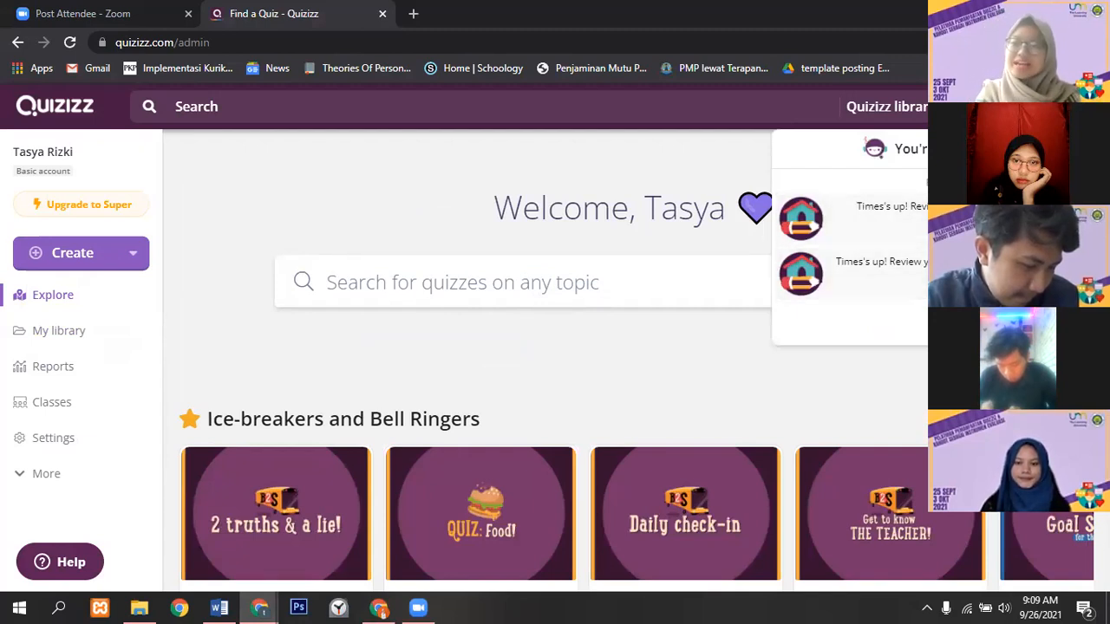
pyautogui.press('Escape')
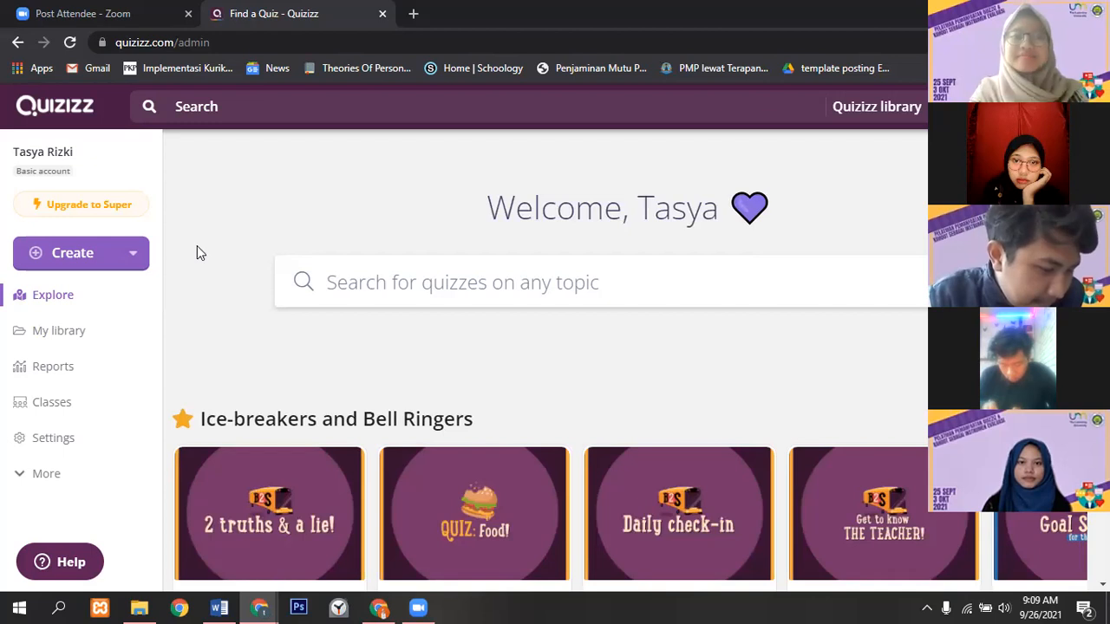
pyautogui.click(130, 260)
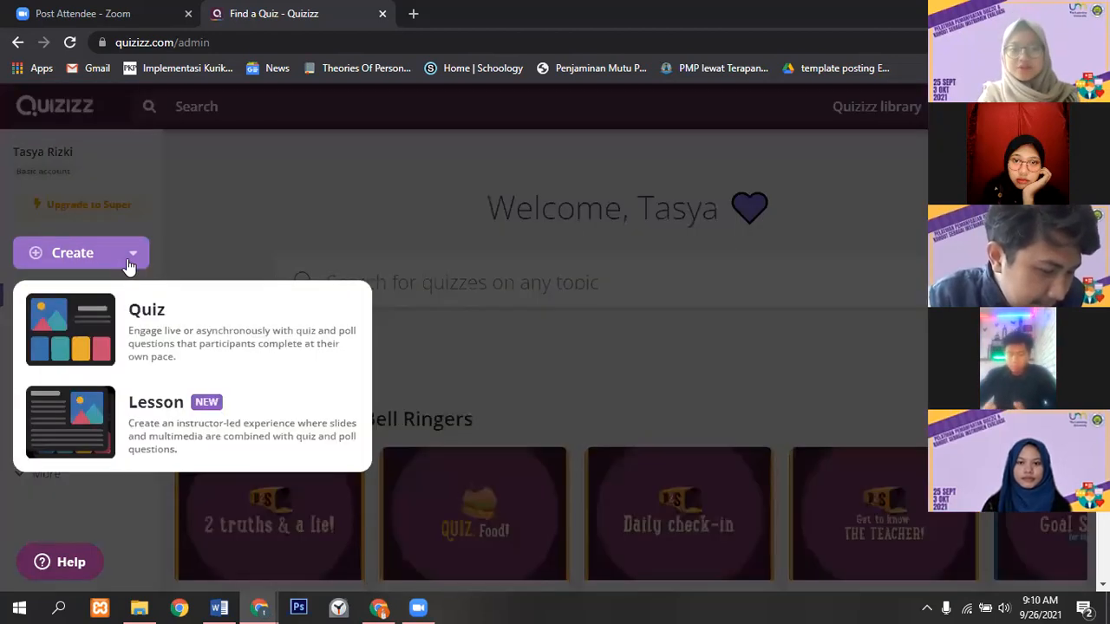
pyautogui.click(193, 346)
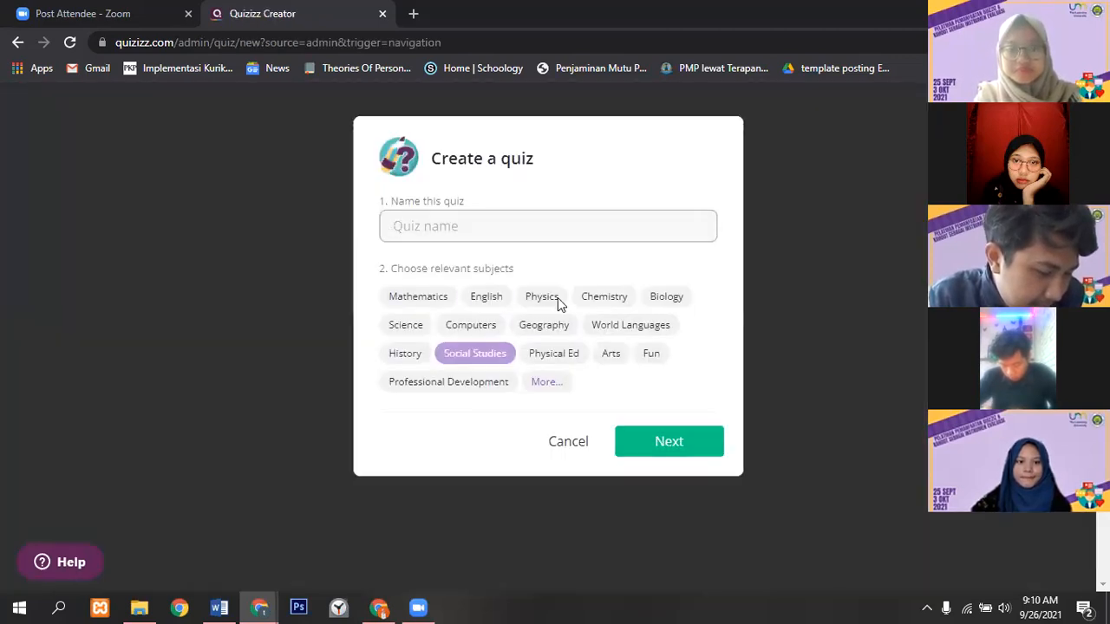
# - Name the new quiz Mamalia, assign it the Science subject and continue to the quiz editor
pyautogui.click(573, 219)
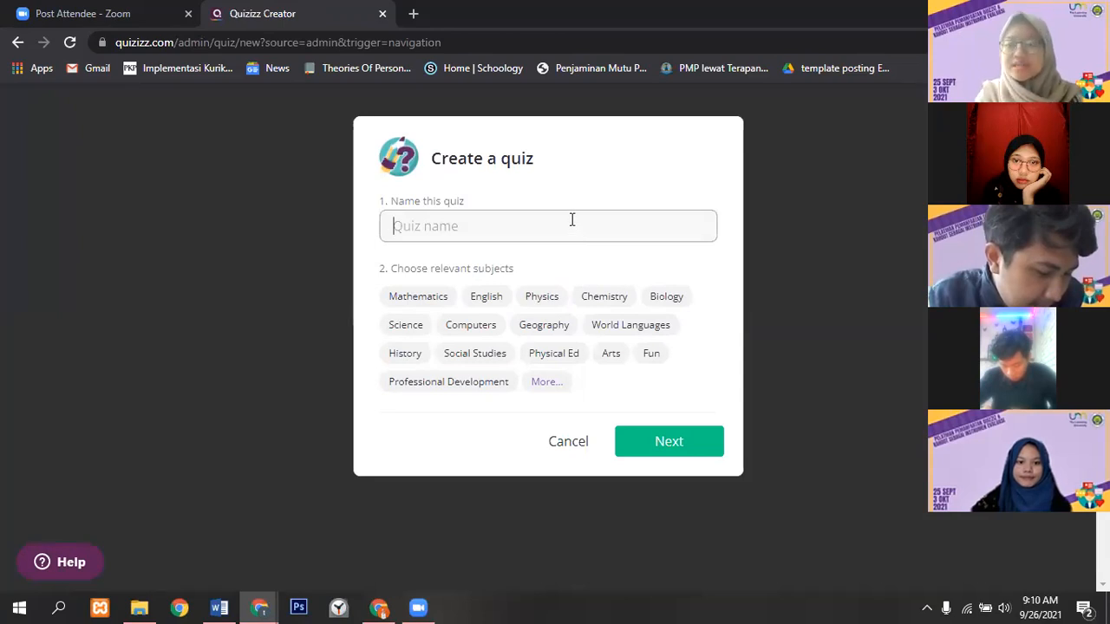
pyautogui.write('Mamalia')
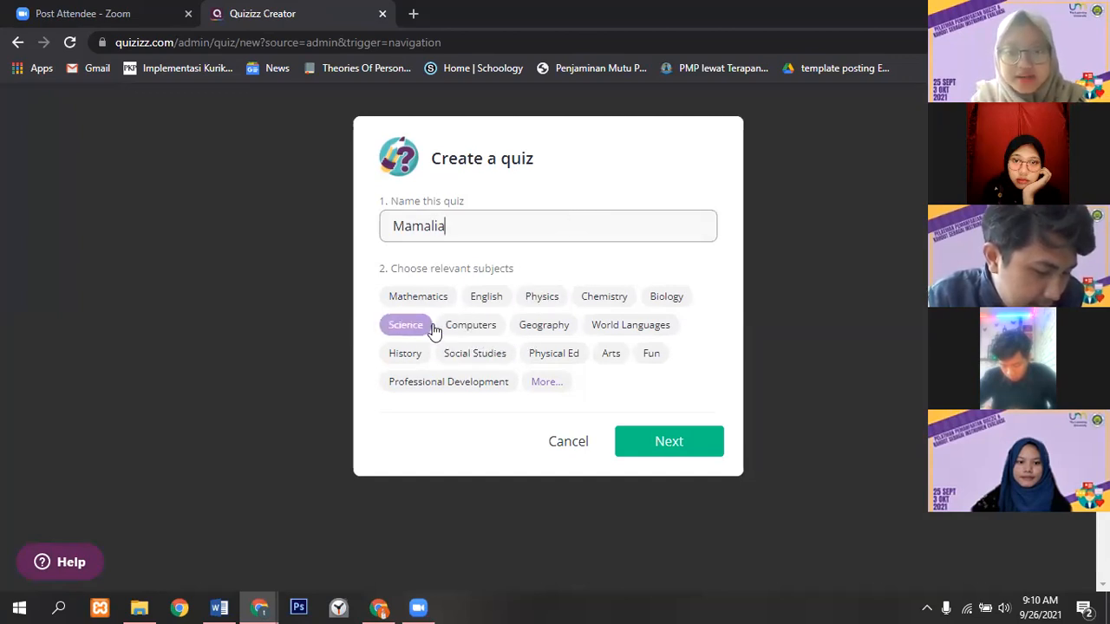
pyautogui.click(406, 324)
pyautogui.click(644, 447)
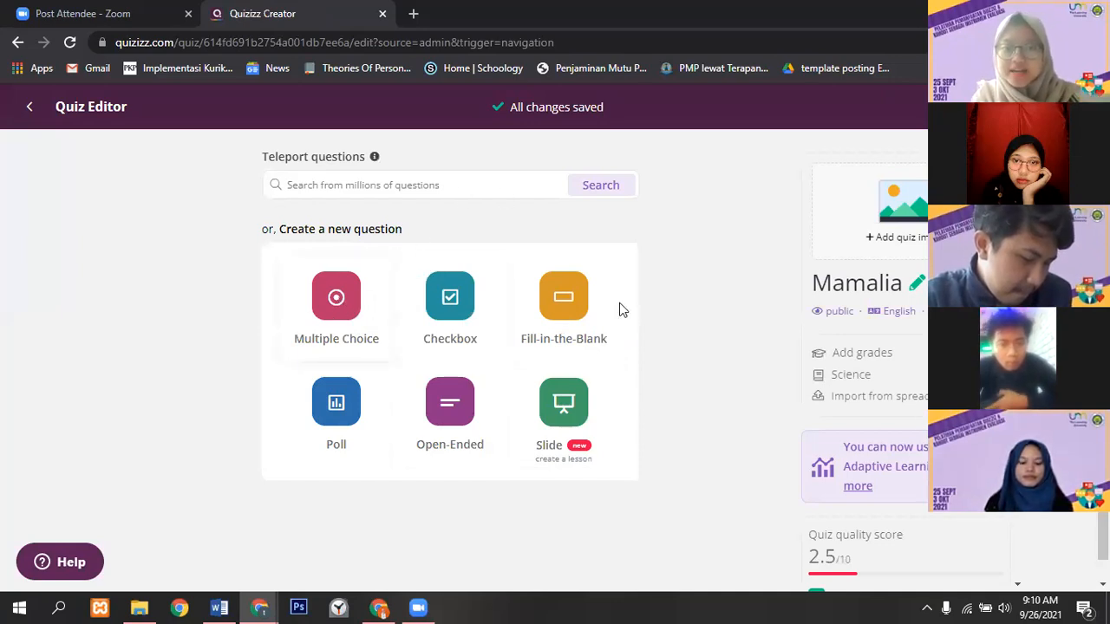
# - Add a multiple choice question with the text "Manakah yang termasuk hewan mamalia?"
pyautogui.click(336, 304)
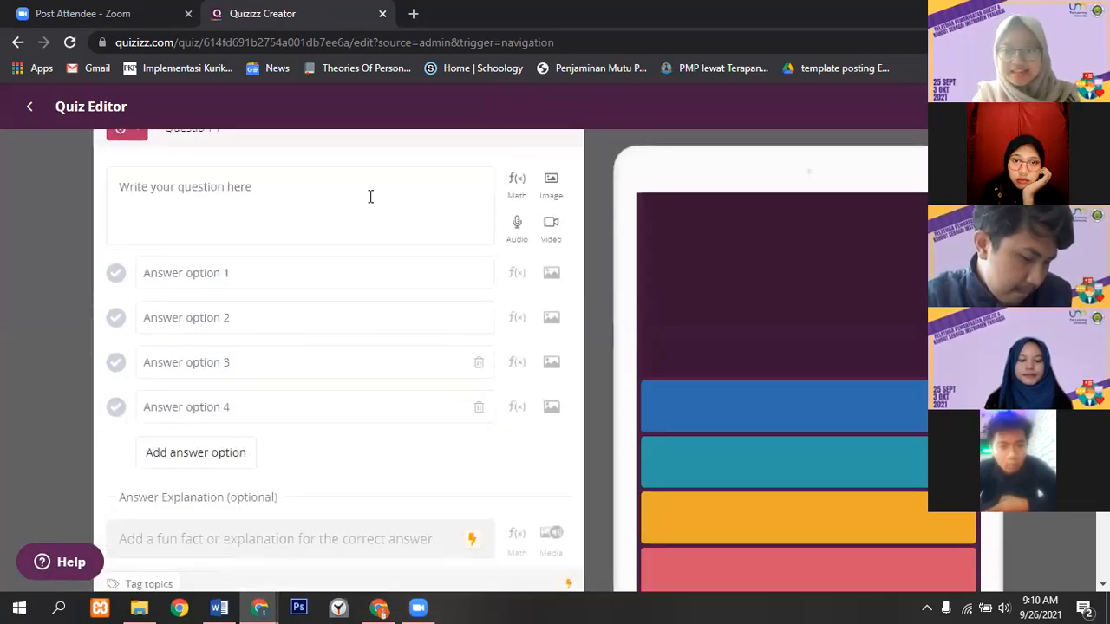
pyautogui.click(305, 191)
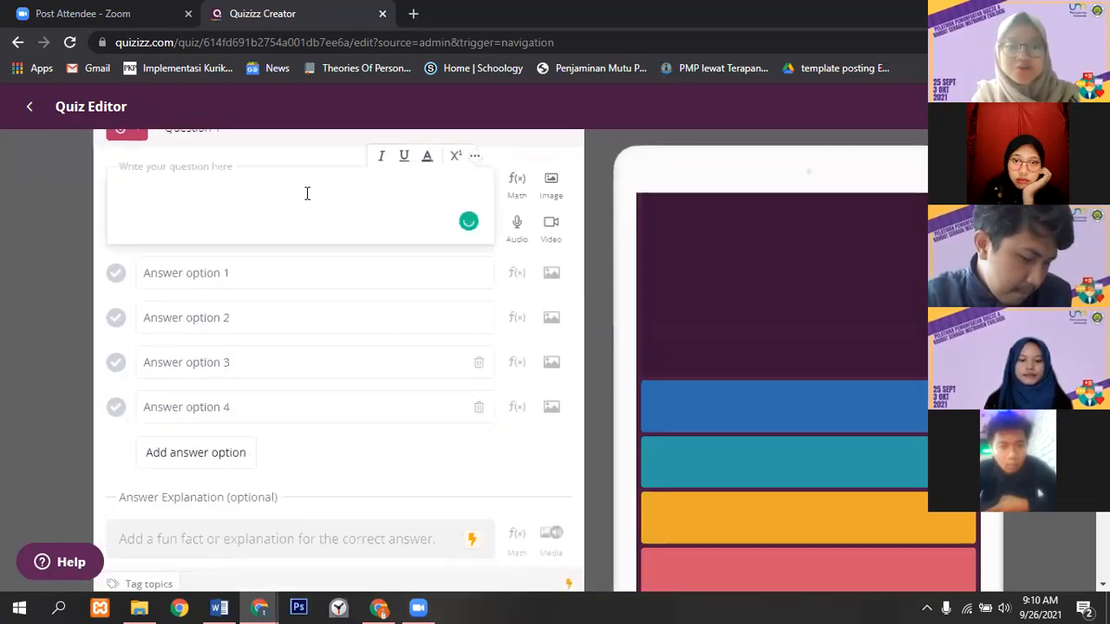
pyautogui.write('Mama')
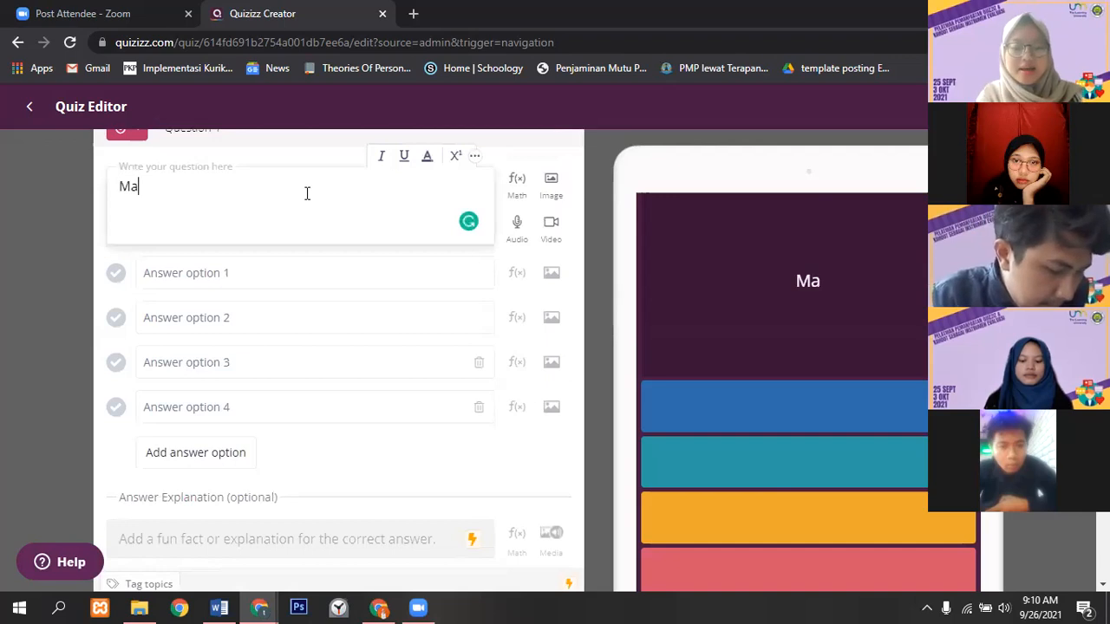
pyautogui.press('BackSpace')
pyautogui.press('BackSpace')
pyautogui.press('BackSpace')
pyautogui.press('BackSpace')
pyautogui.write('Manak')
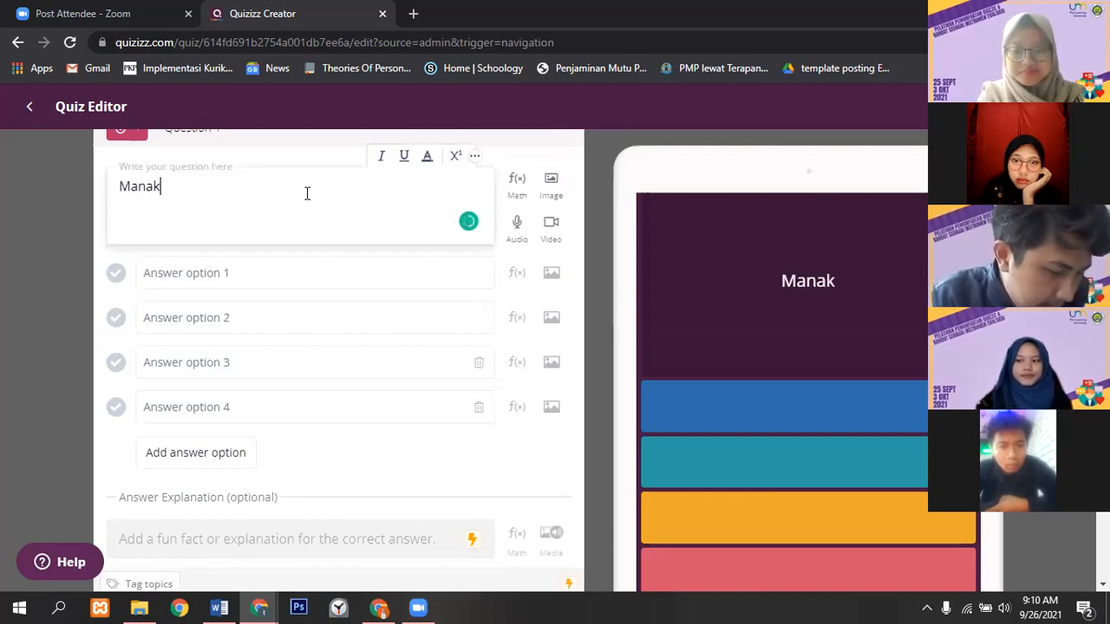
pyautogui.write('ah yang termasuk ')
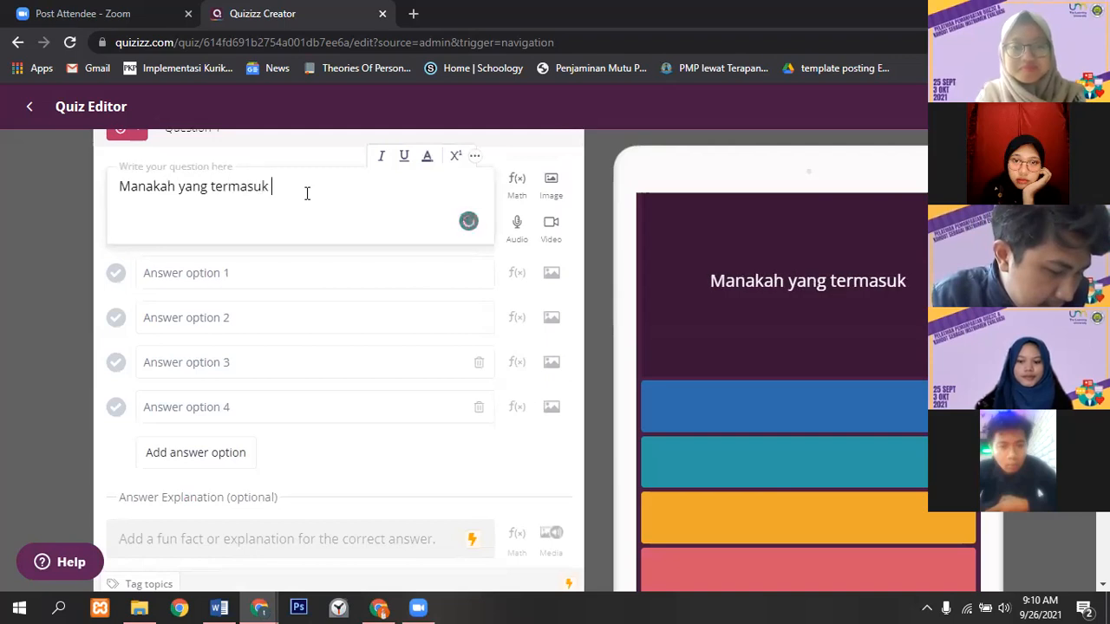
pyautogui.write('hewan mamalia?')
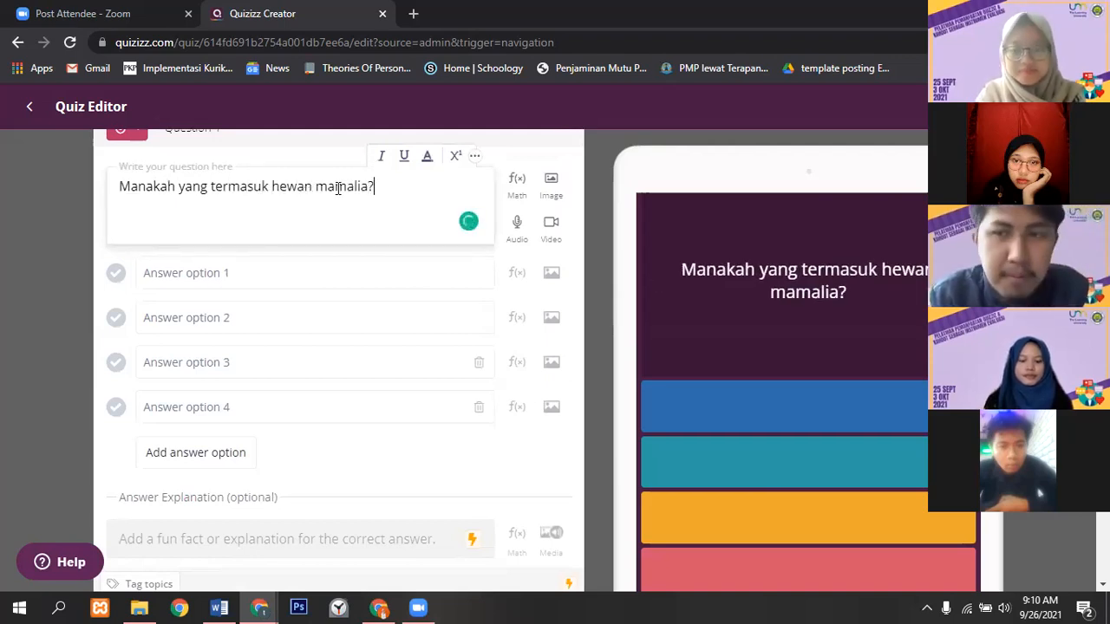
# - Try italic, underlined and blue formatting on the whole question text
pyautogui.moveTo(376, 188); pyautogui.dragTo(114, 182)
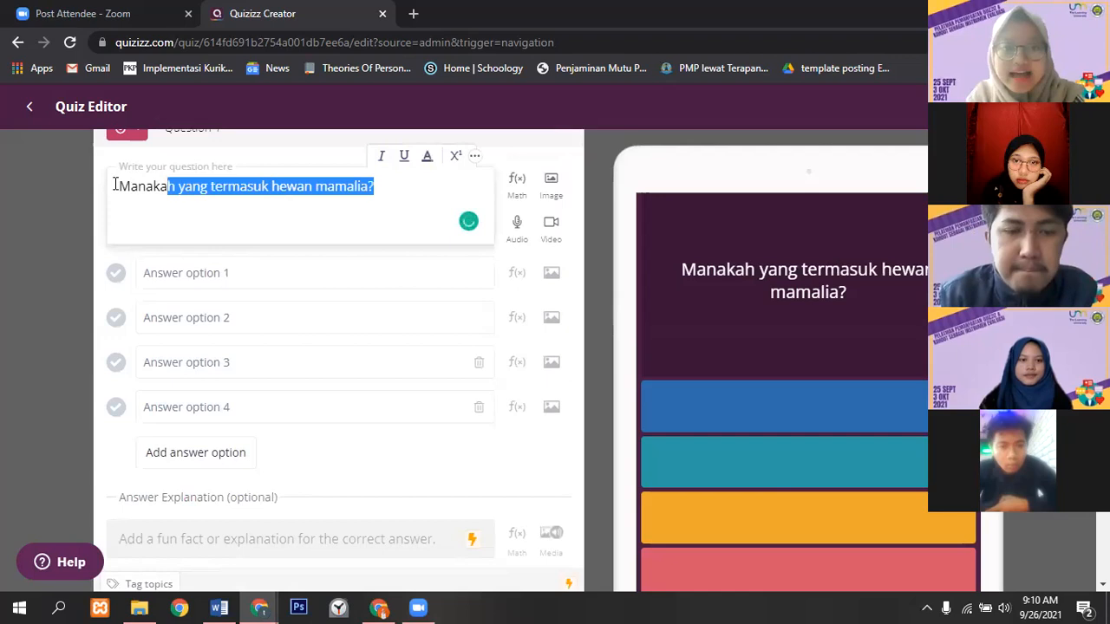
pyautogui.click(379, 157)
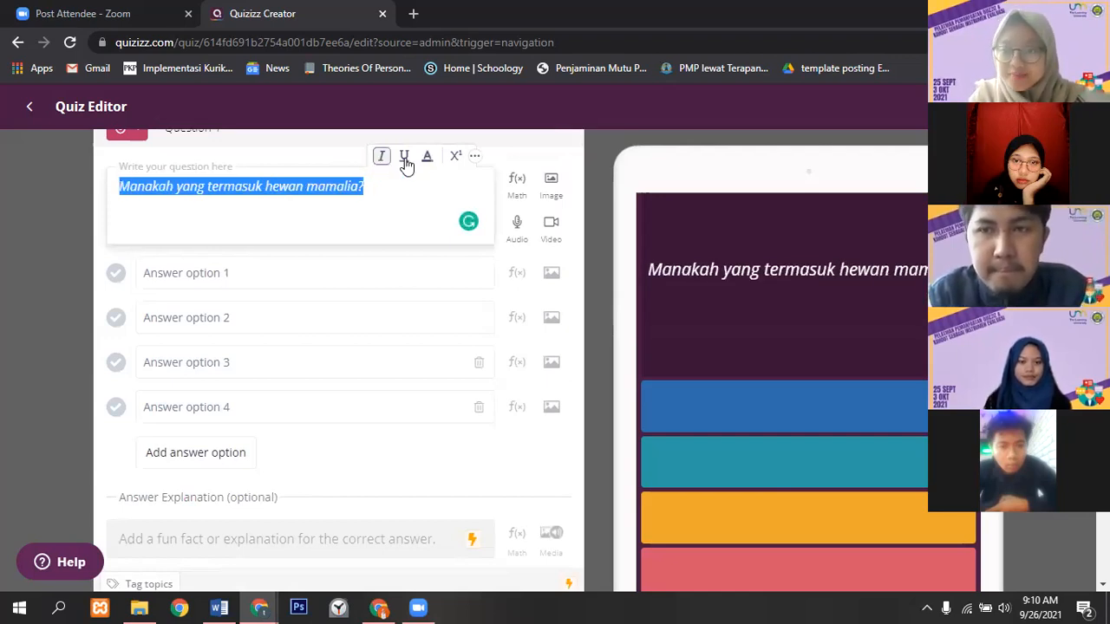
pyautogui.click(405, 157)
pyautogui.click(426, 165)
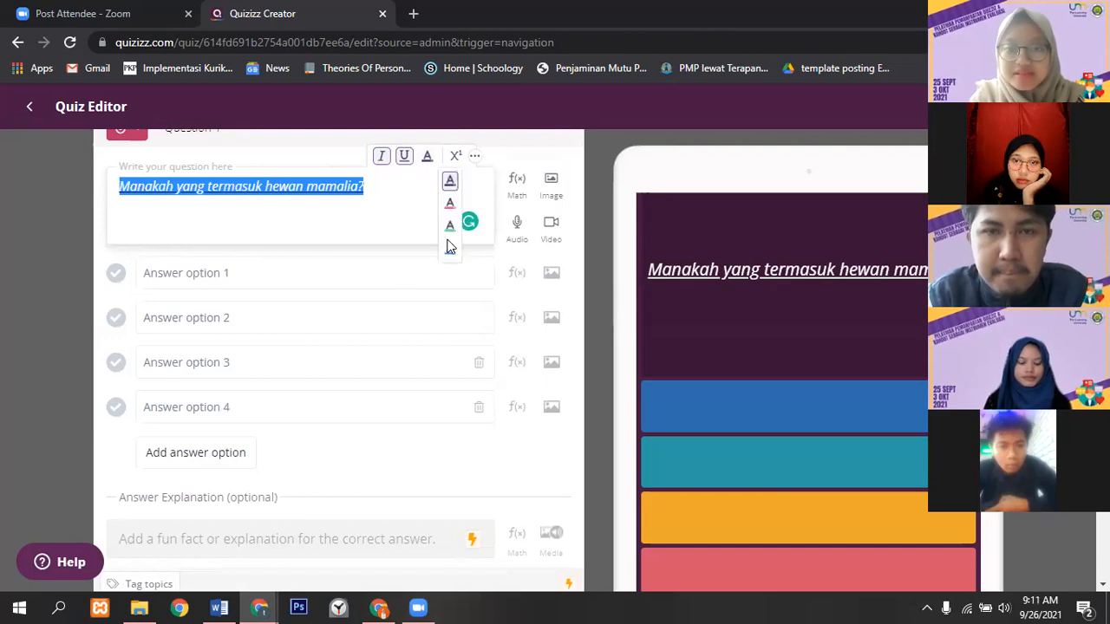
pyautogui.click(452, 227)
# - Reset the question text to the default colour and remove its underline and italics
pyautogui.click(426, 158)
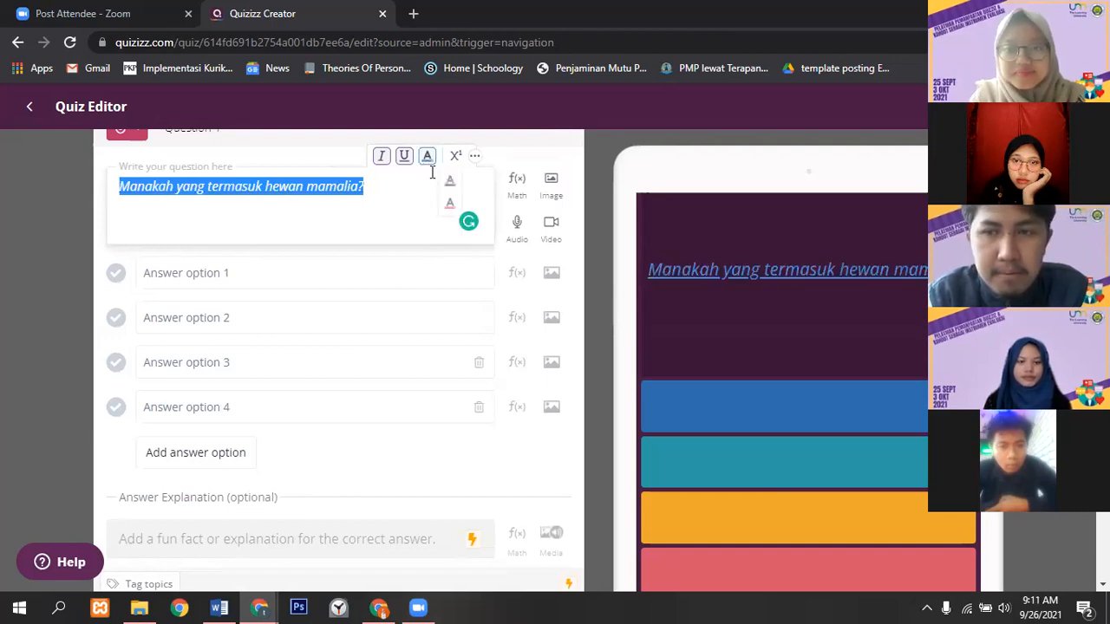
pyautogui.click(448, 184)
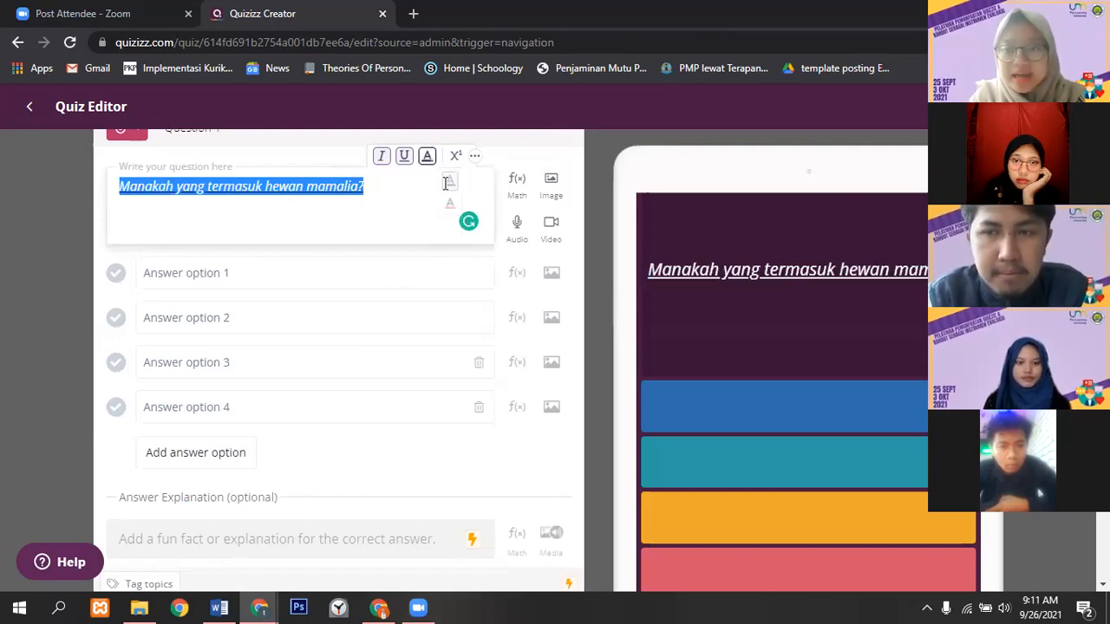
pyautogui.click(405, 157)
pyautogui.hotkey('ctrl', 'i')
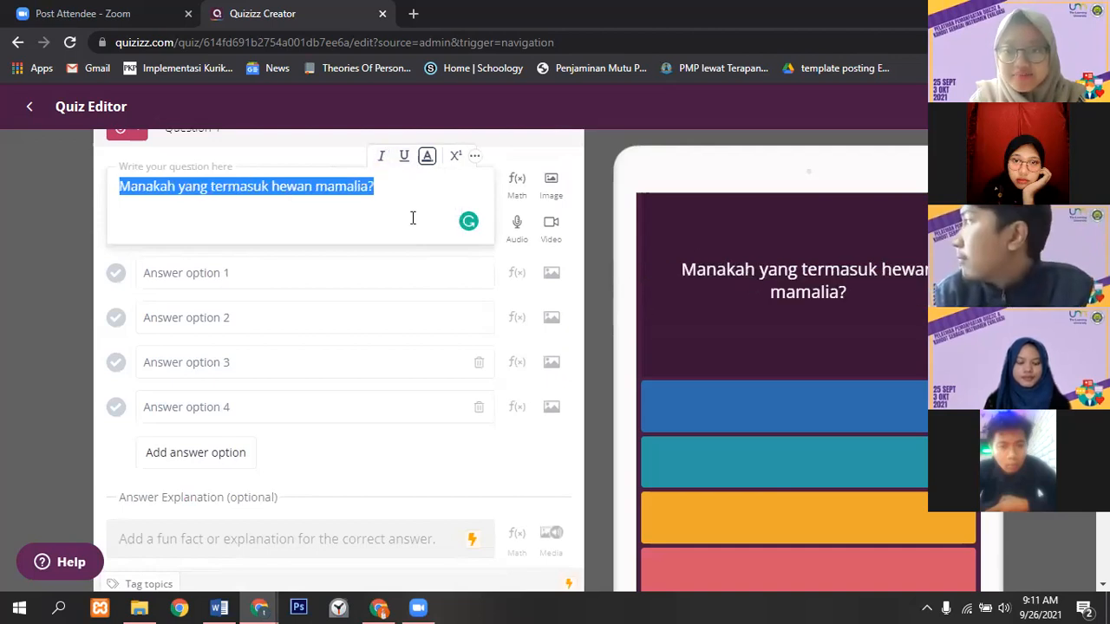
pyautogui.click(424, 193)
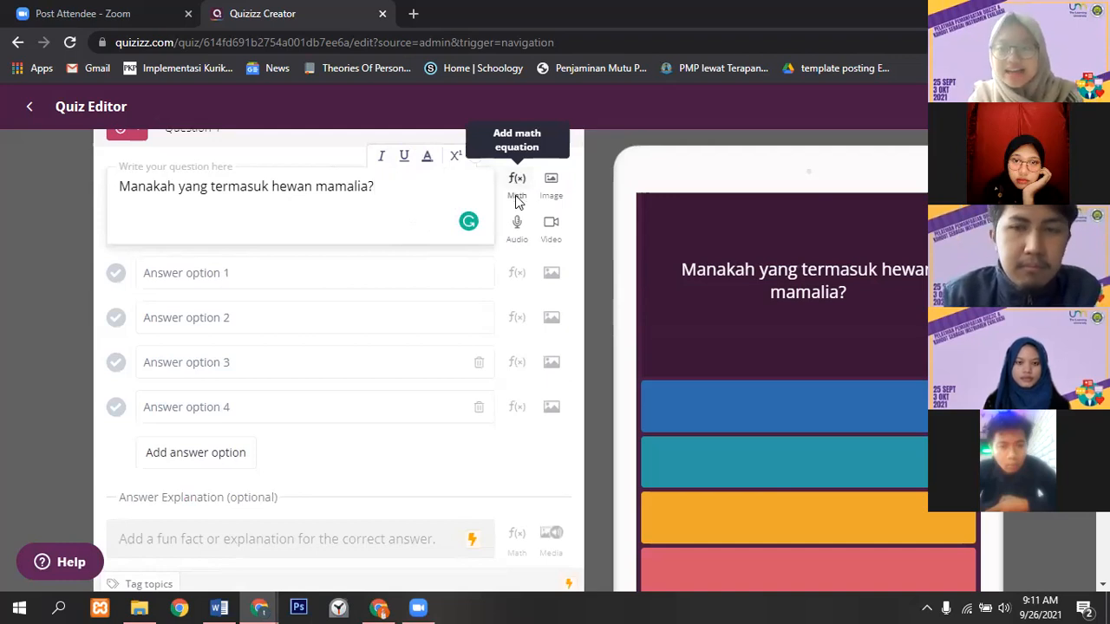
# - Try the expression 12√88 in the question's equation editor and clear it
pyautogui.click(517, 198)
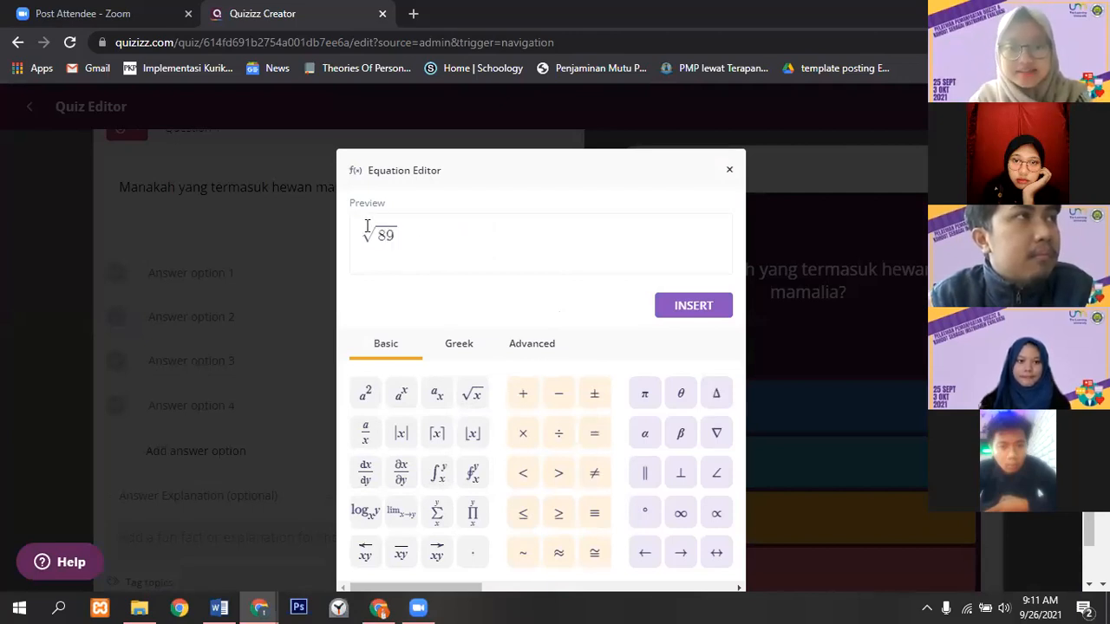
pyautogui.write('8')
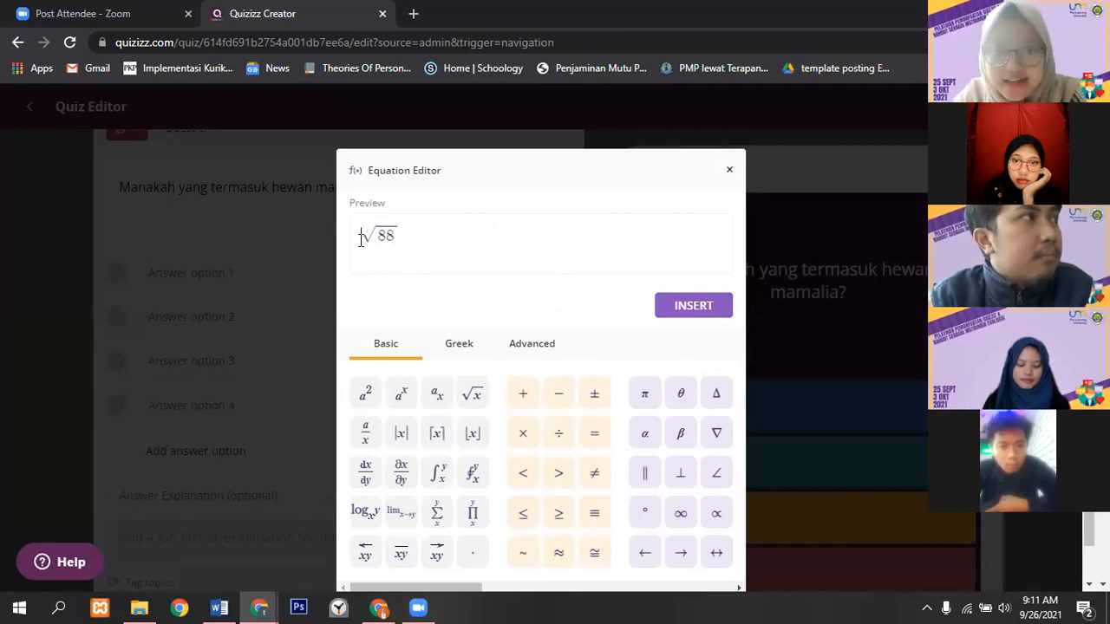
pyautogui.write('12')
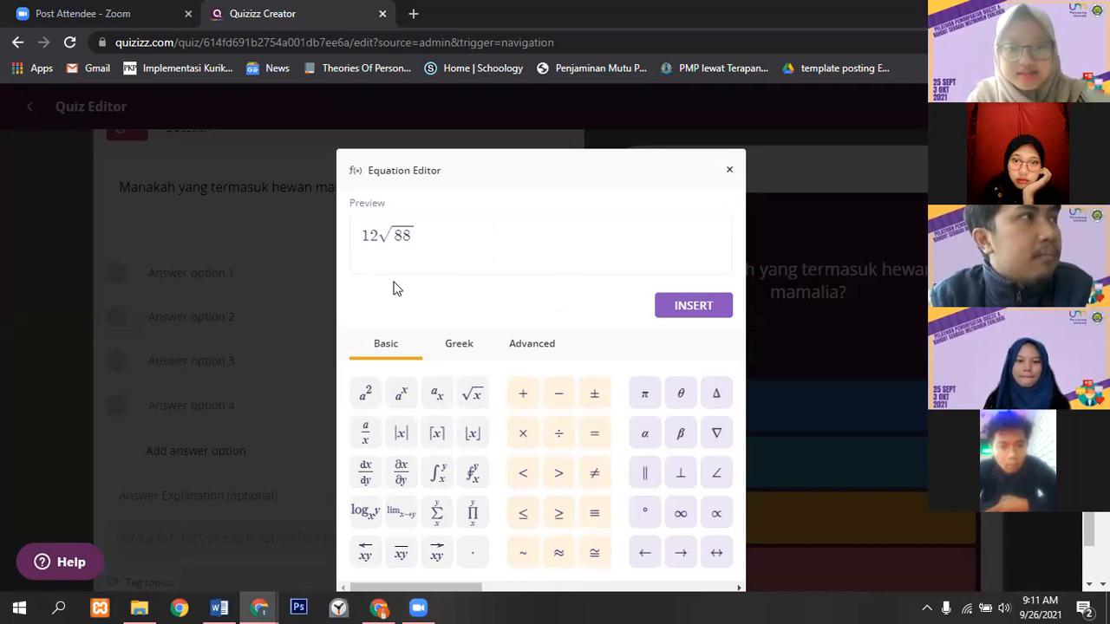
pyautogui.moveTo(354, 230); pyautogui.dragTo(364, 317)
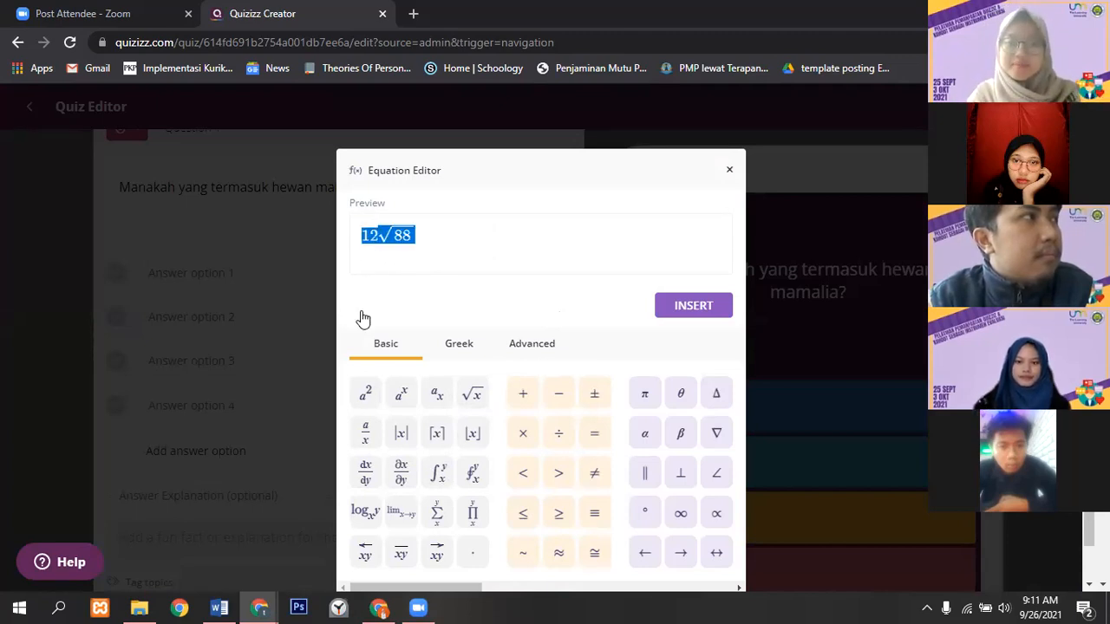
pyautogui.press('BackSpace')
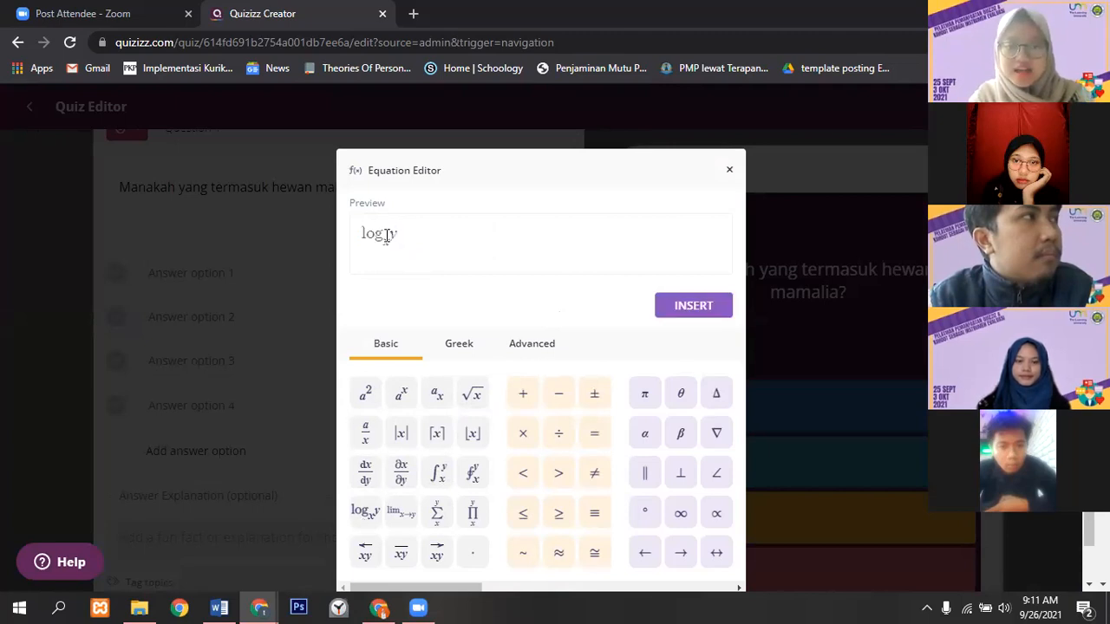
# - Try a logarithm with the value 2 in the equation editor and clear the expression
pyautogui.doubleClick(386, 236)
pyautogui.write('2')
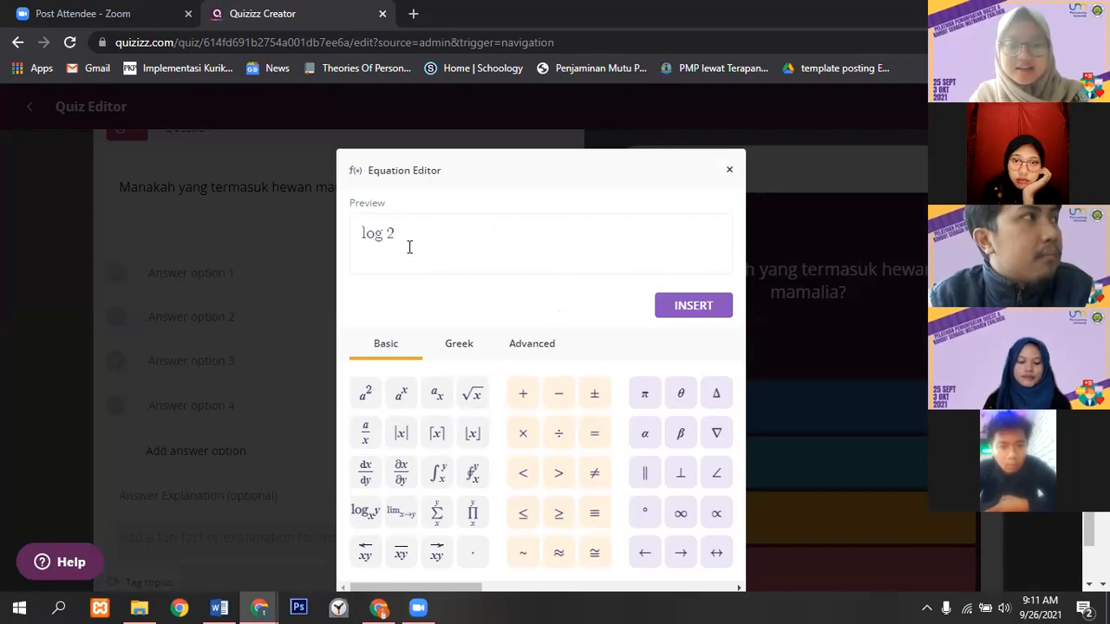
pyautogui.press('BackSpace')
pyautogui.press('BackSpace')
pyautogui.write('g')
pyautogui.hotkey('ctrl', 'a')
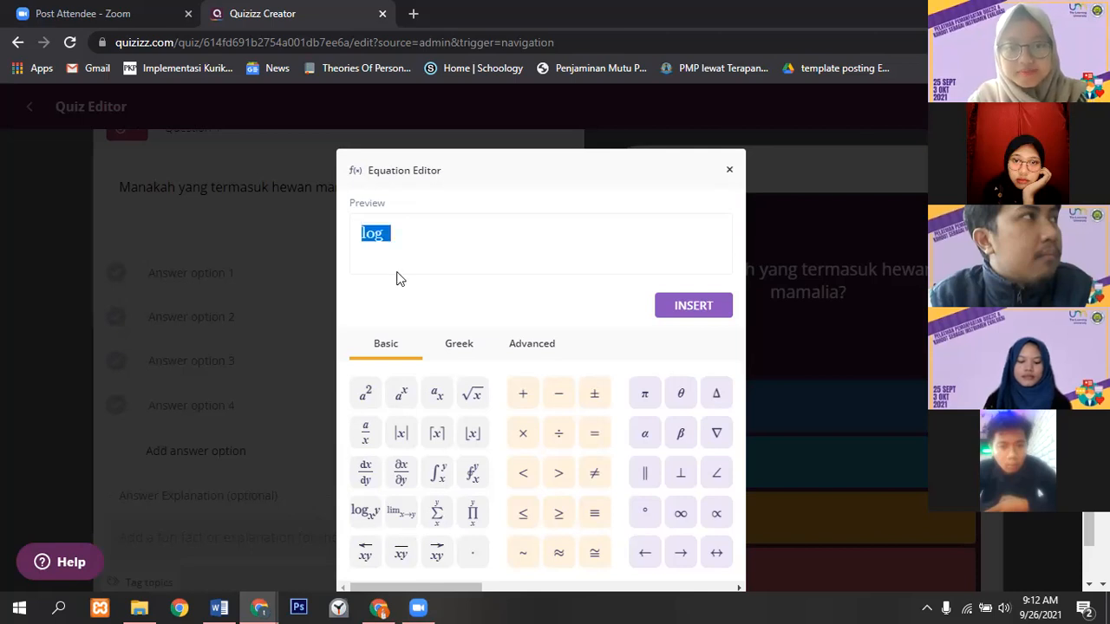
pyautogui.press('BackSpace')
# - Try a fresh logarithm template in the equation editor, entering 2 before the y, and delete the entered values
pyautogui.write('log ')
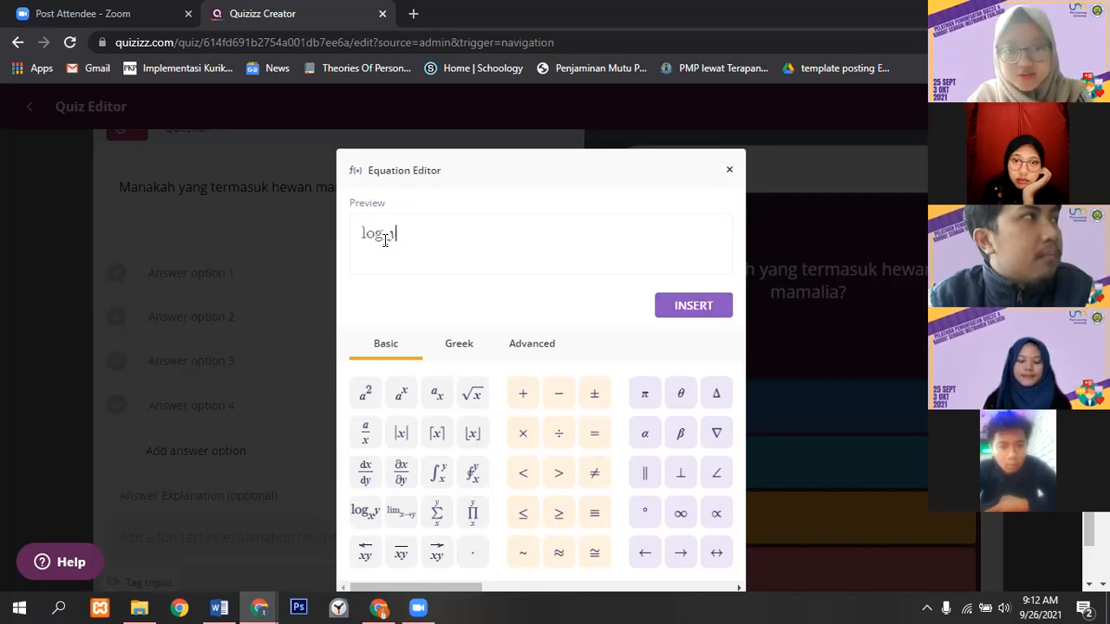
pyautogui.write('2')
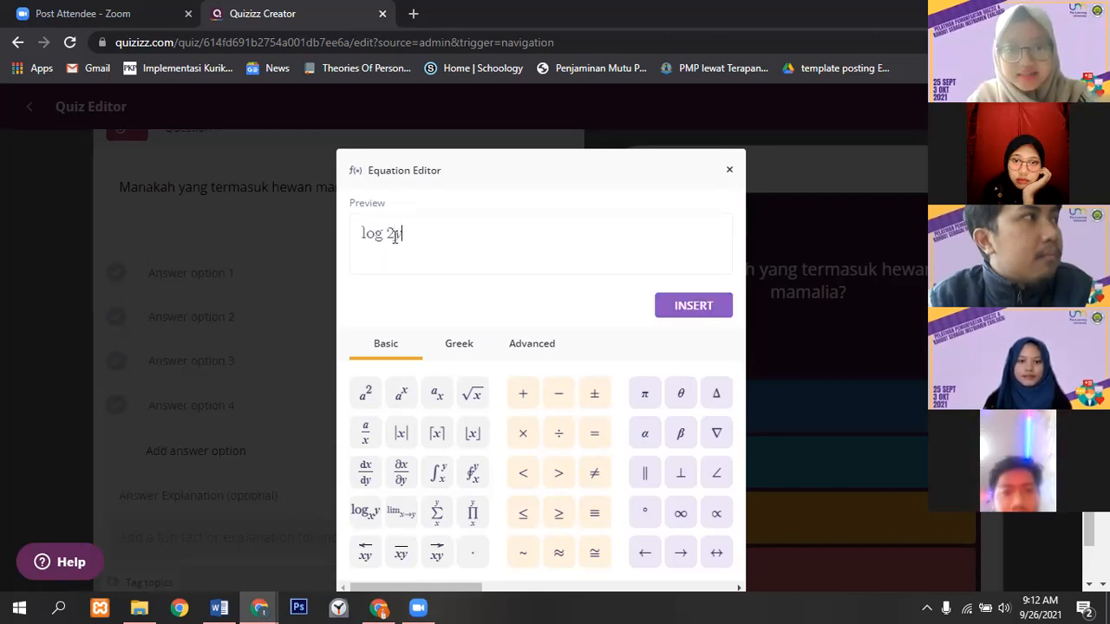
pyautogui.write('8')
pyautogui.press('BackSpace')
pyautogui.press('BackSpace')
pyautogui.press('BackSpace')
pyautogui.press('BackSpace')
pyautogui.press('BackSpace')
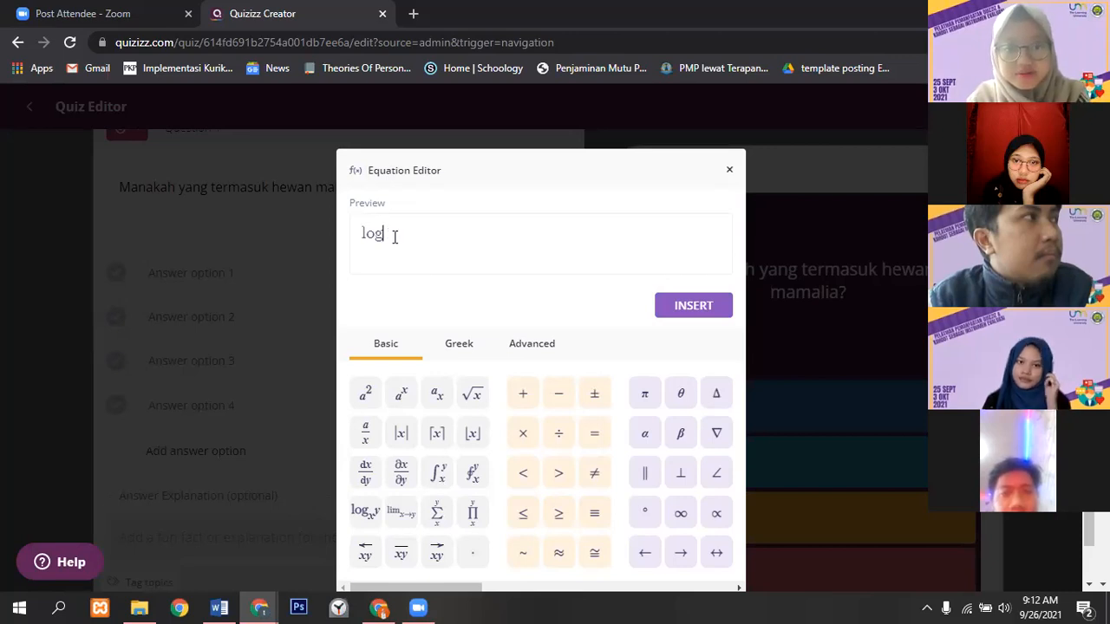
# - Try a summation, a contour integral and the logarithm of 2 to base 4 in the equation editor, and clear them
pyautogui.click(437, 515)
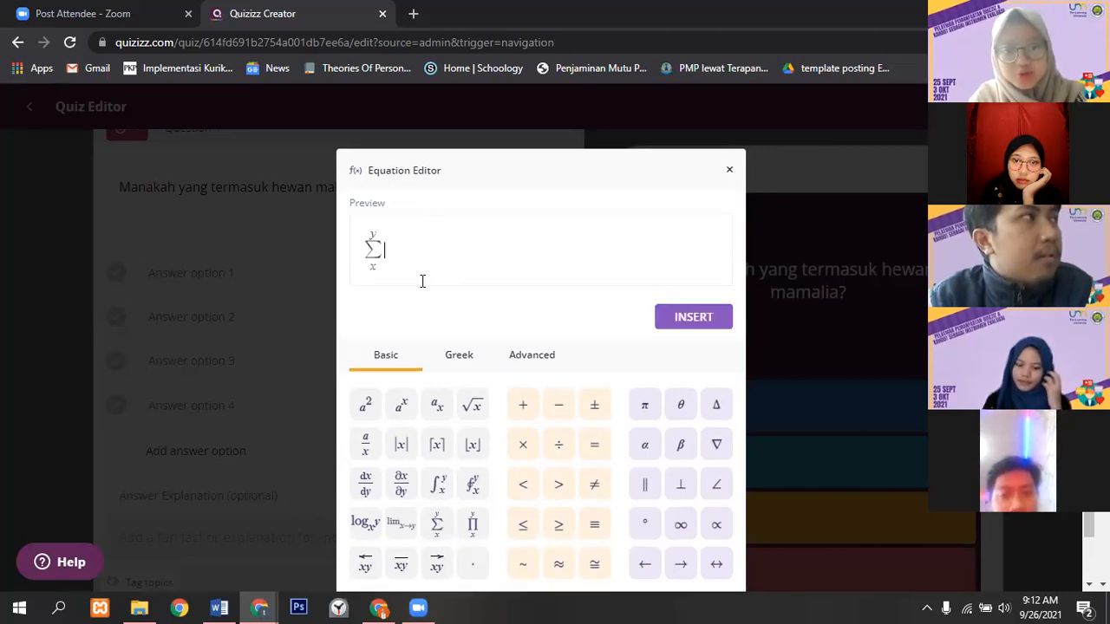
pyautogui.click(473, 485)
pyautogui.click(365, 524)
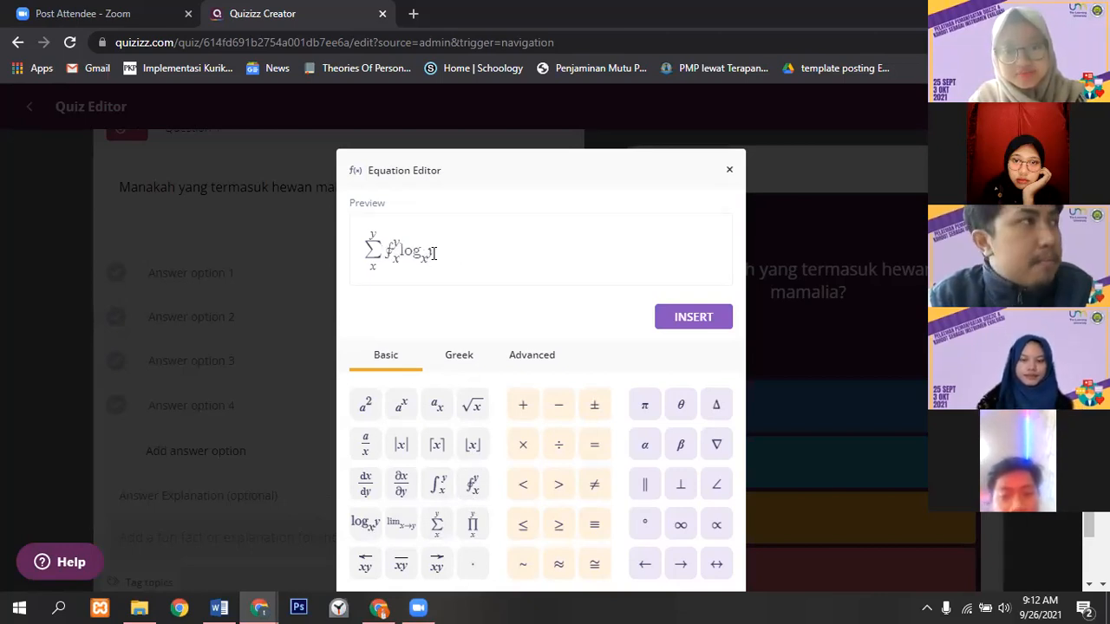
pyautogui.click(433, 253)
pyautogui.press('BackSpace')
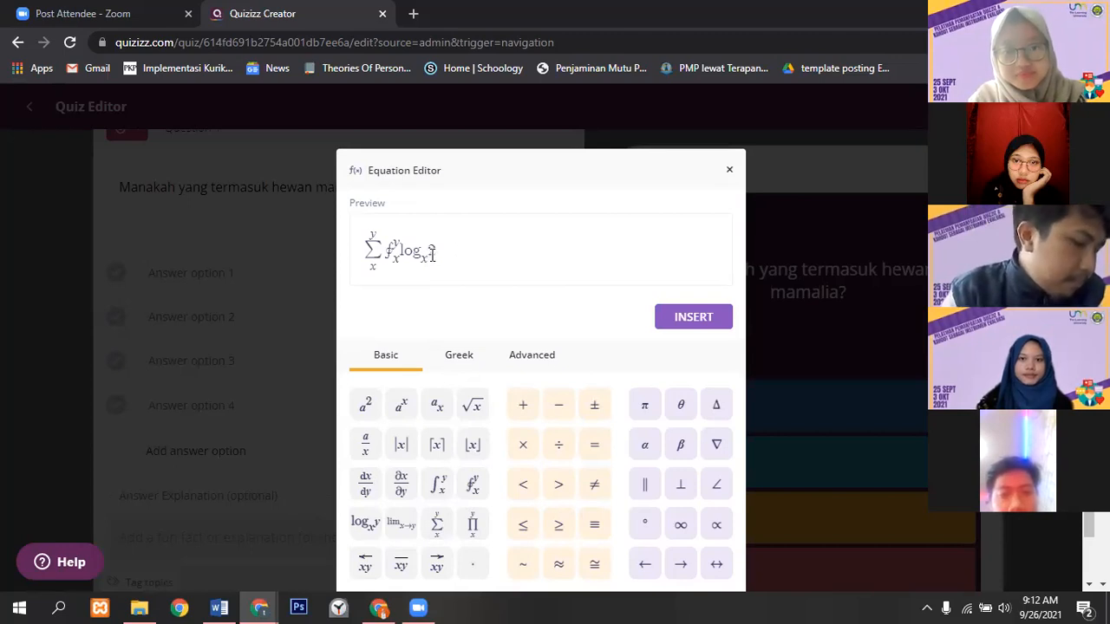
pyautogui.write('2')
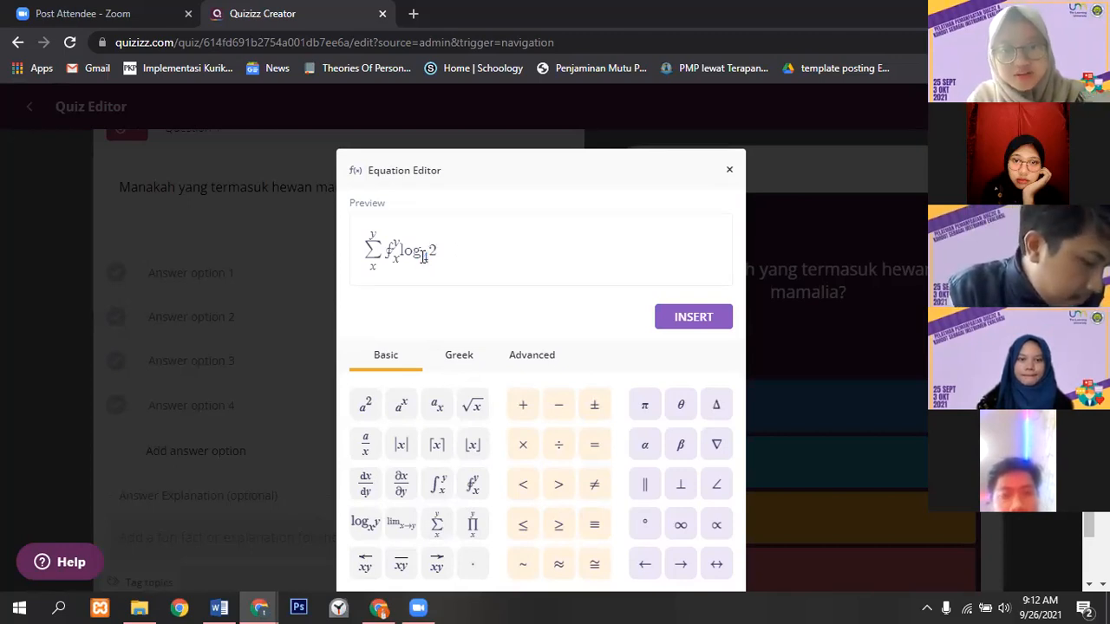
pyautogui.moveTo(448, 252); pyautogui.dragTo(356, 254)
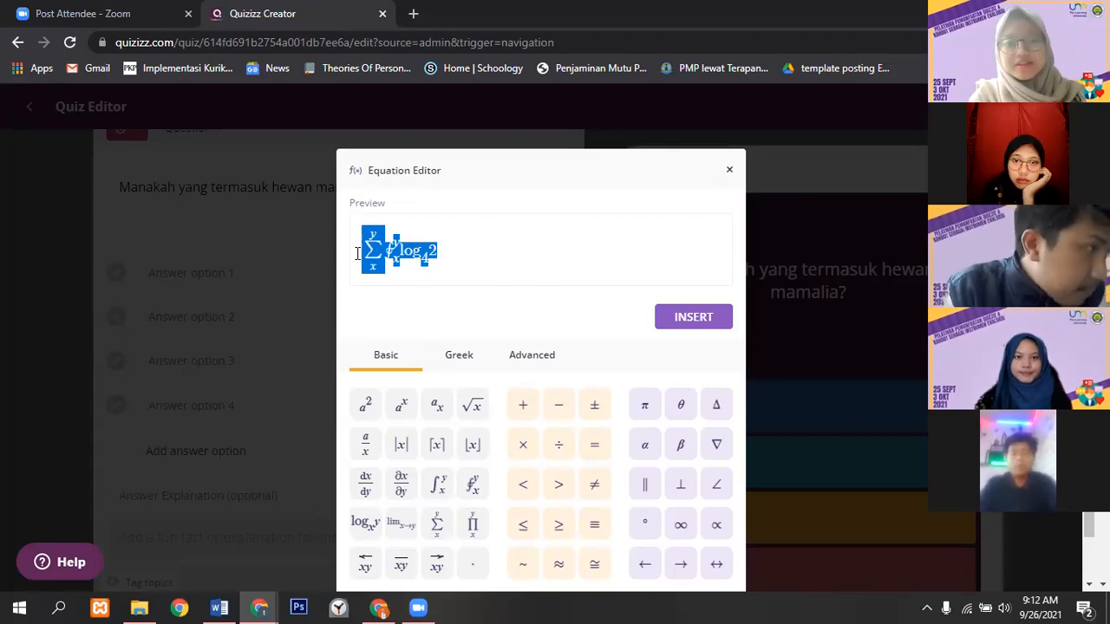
pyautogui.press('BackSpace')
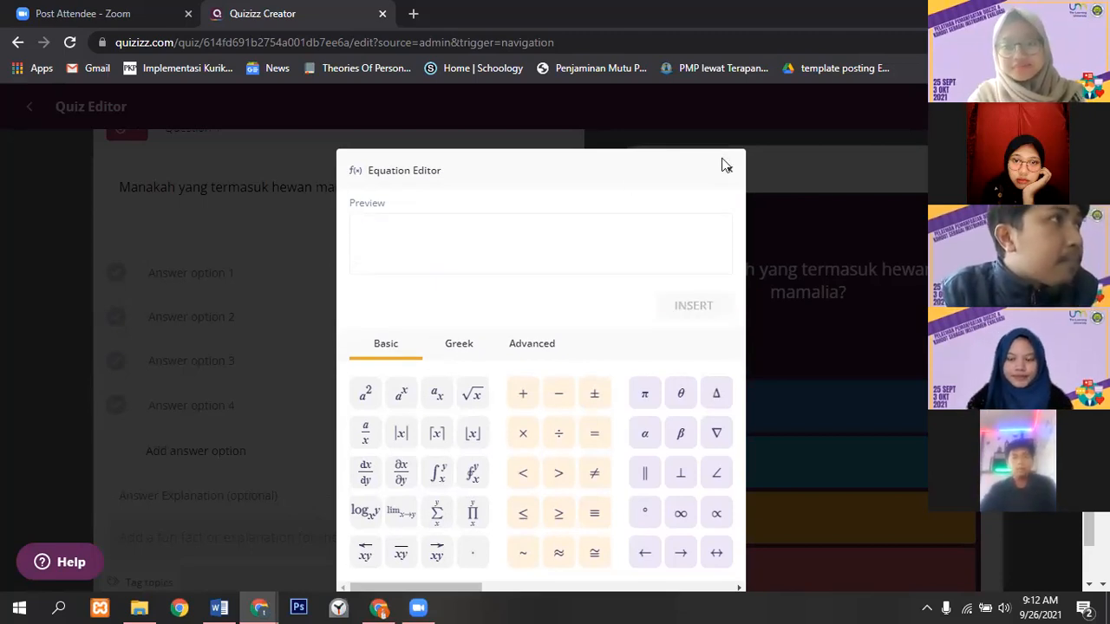
# - Try inserting an empty square root symbol before the question text and remove it
pyautogui.click(472, 394)
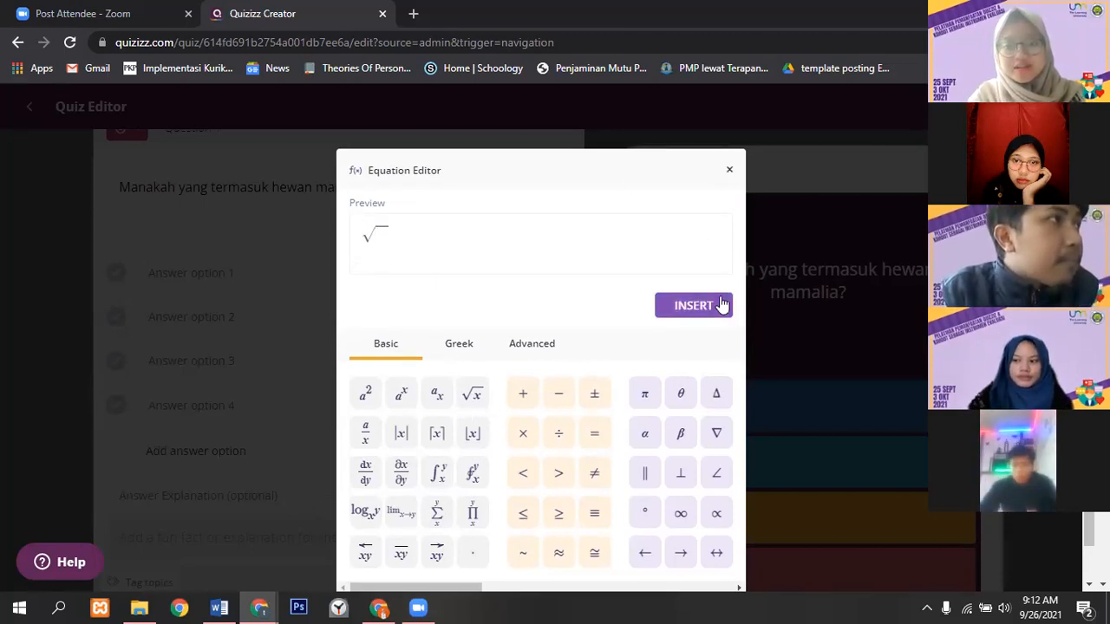
pyautogui.click(718, 307)
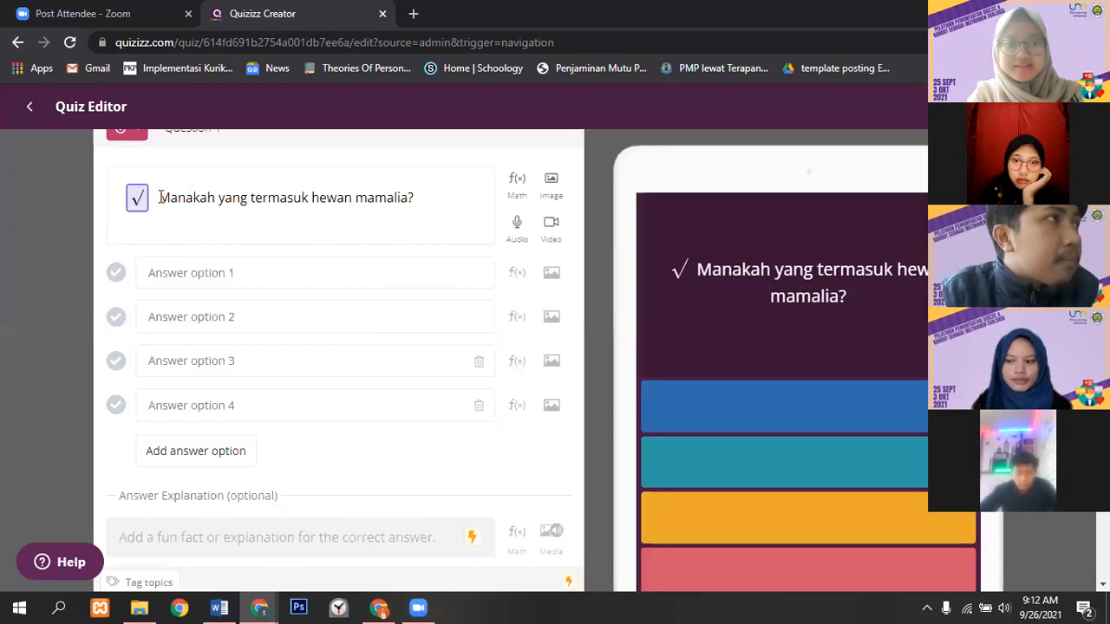
pyautogui.press('BackSpace')
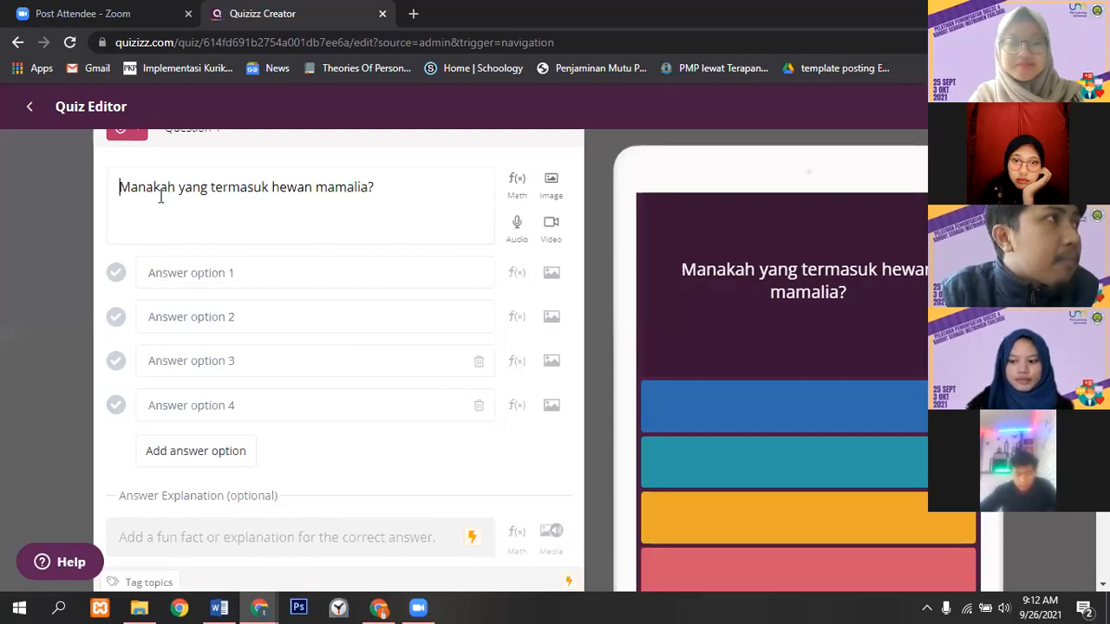
# - Check the question's image upload options, close them, and open freepik.com in a new browser tab
pyautogui.click(553, 184)
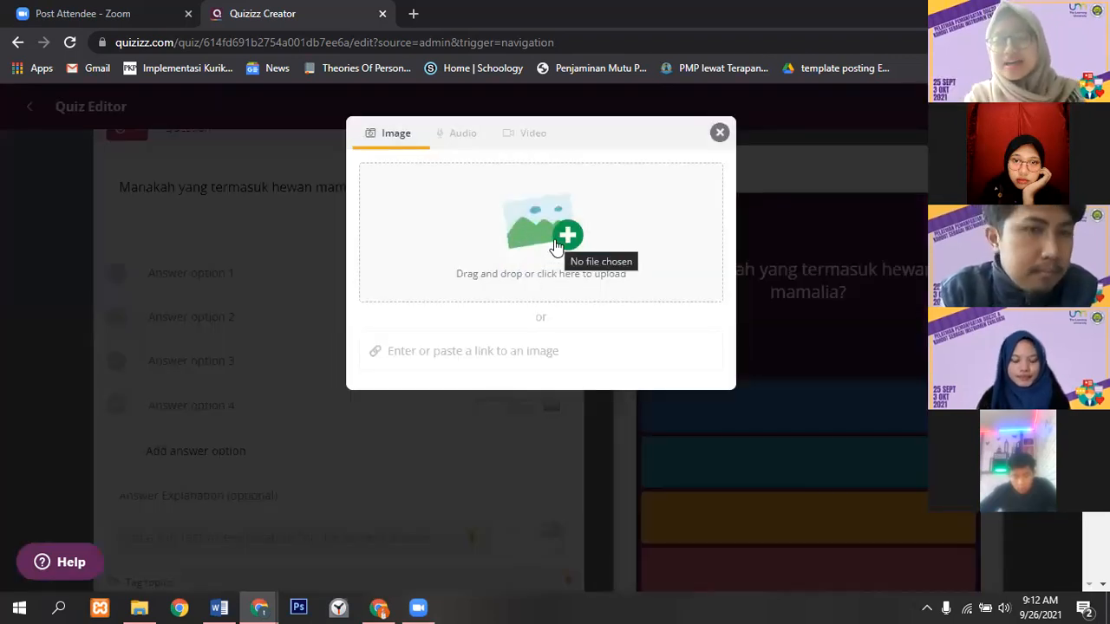
pyautogui.click(720, 133)
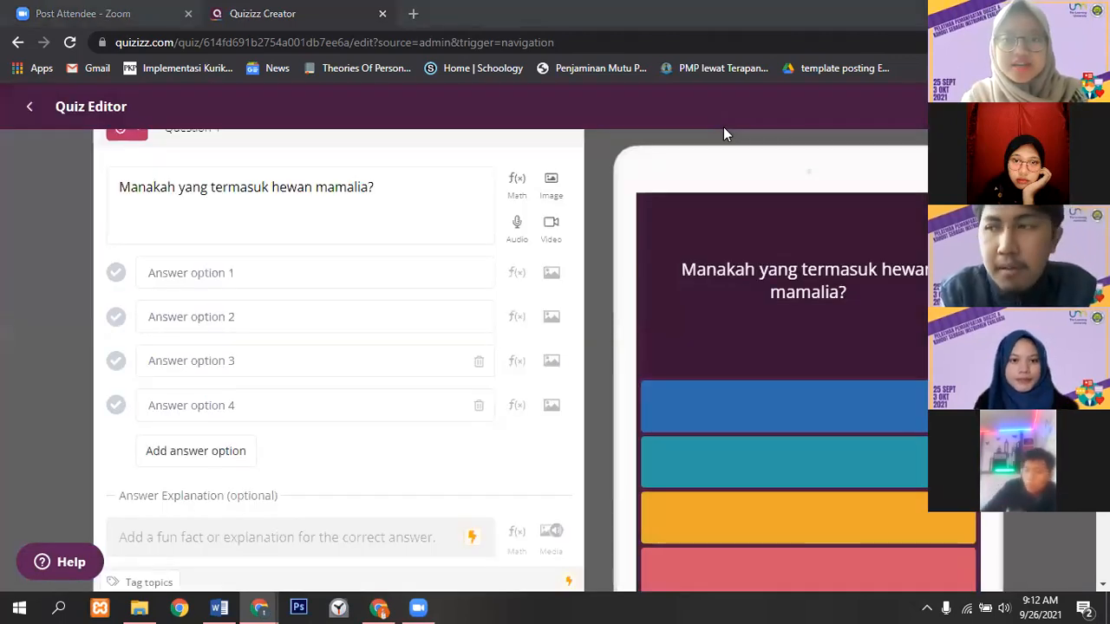
pyautogui.click(412, 14)
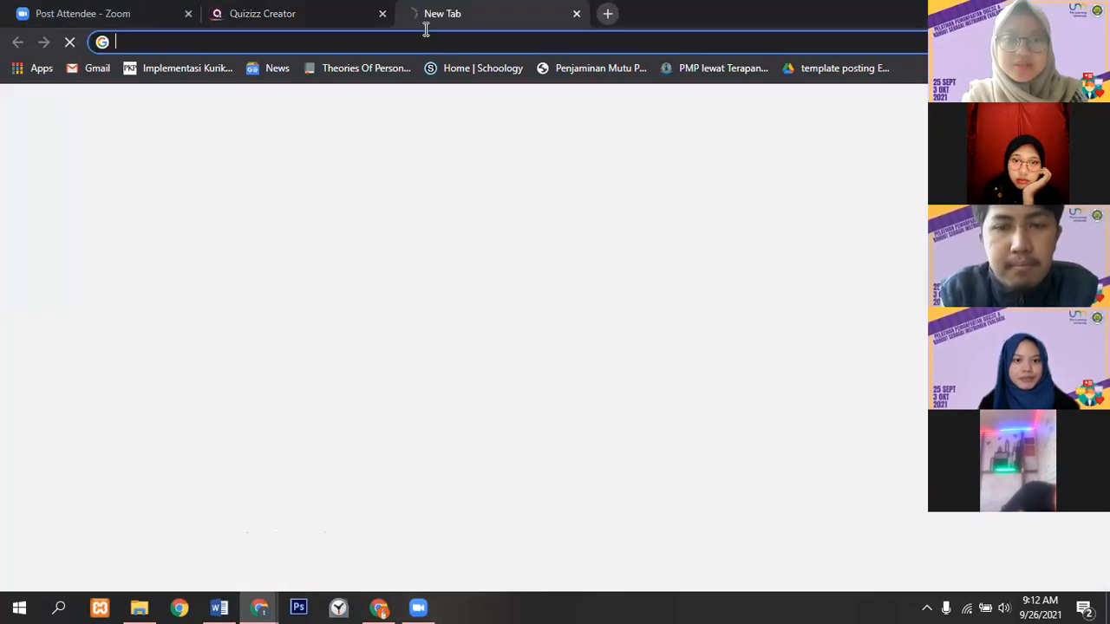
pyautogui.click(429, 37)
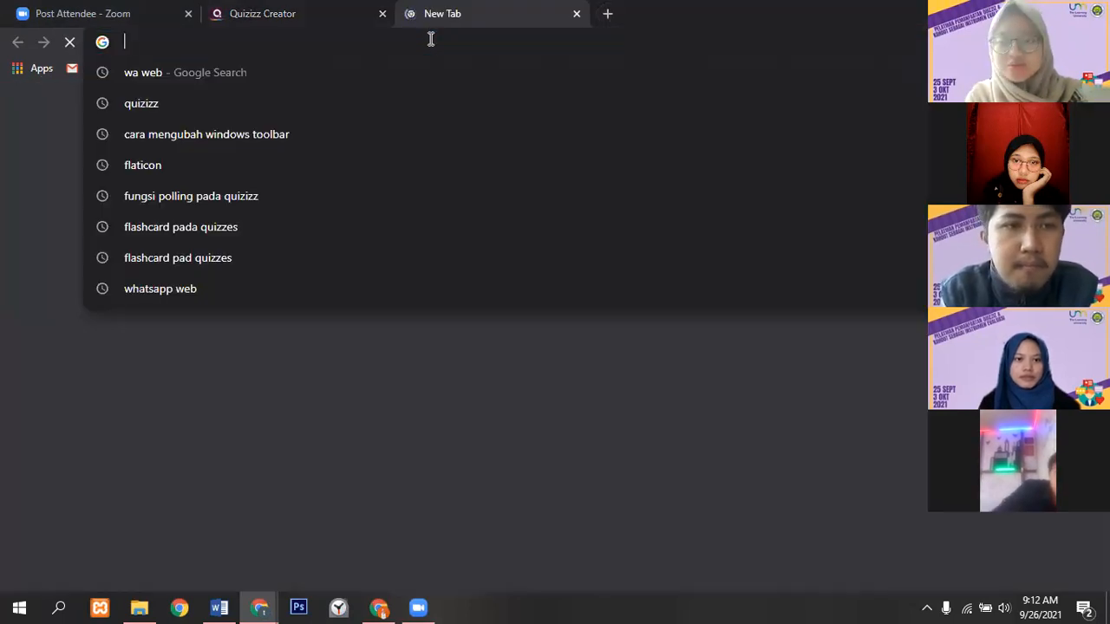
pyautogui.write('freepik.com')
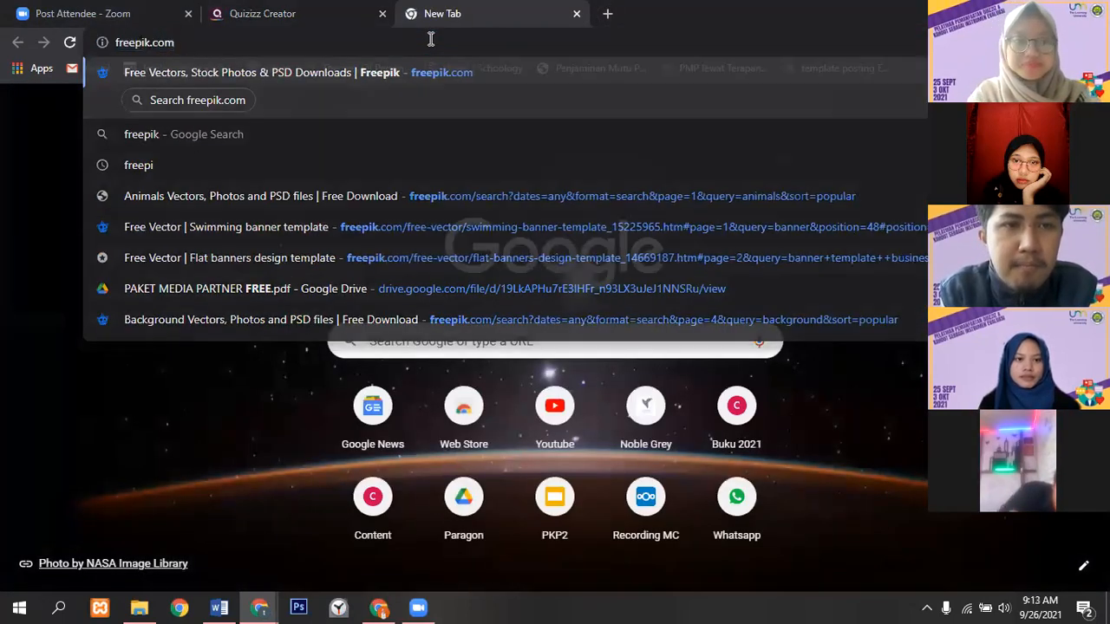
pyautogui.press('Return')
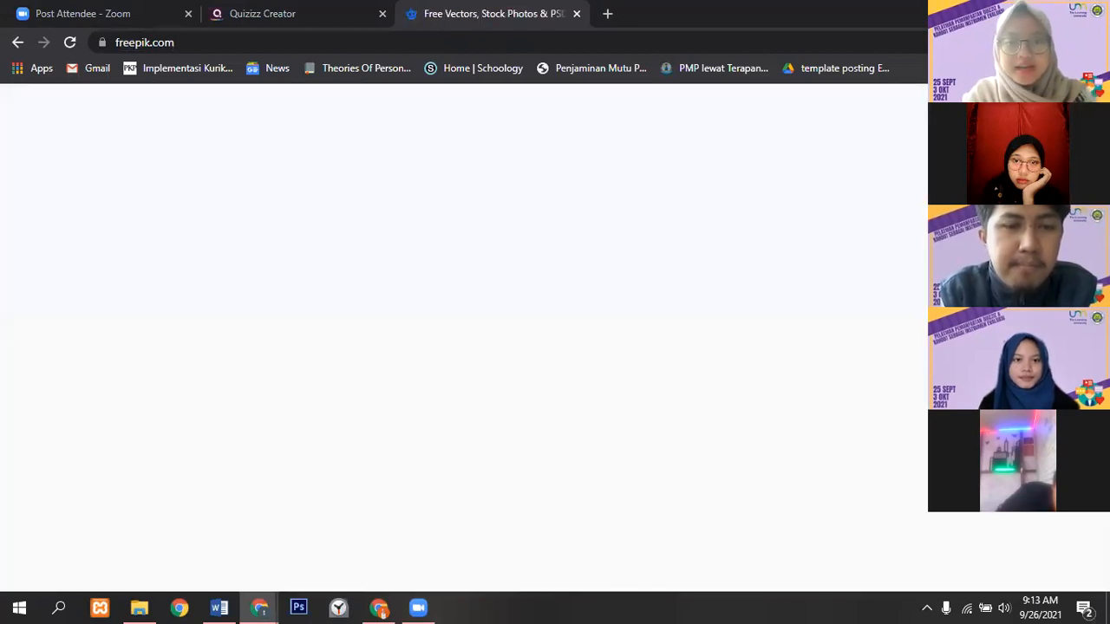
# - Search all Freepik resources for "animals"
pyautogui.scroll(-7, 580, 344)
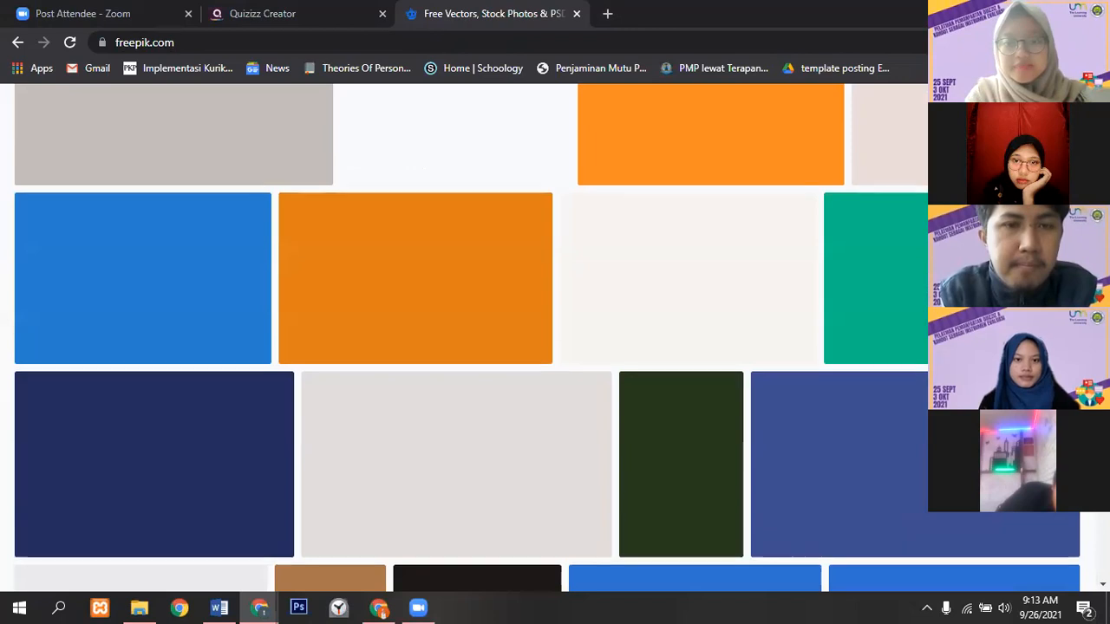
pyautogui.scroll(4, 580, 344)
pyautogui.scroll(4, 580, 344)
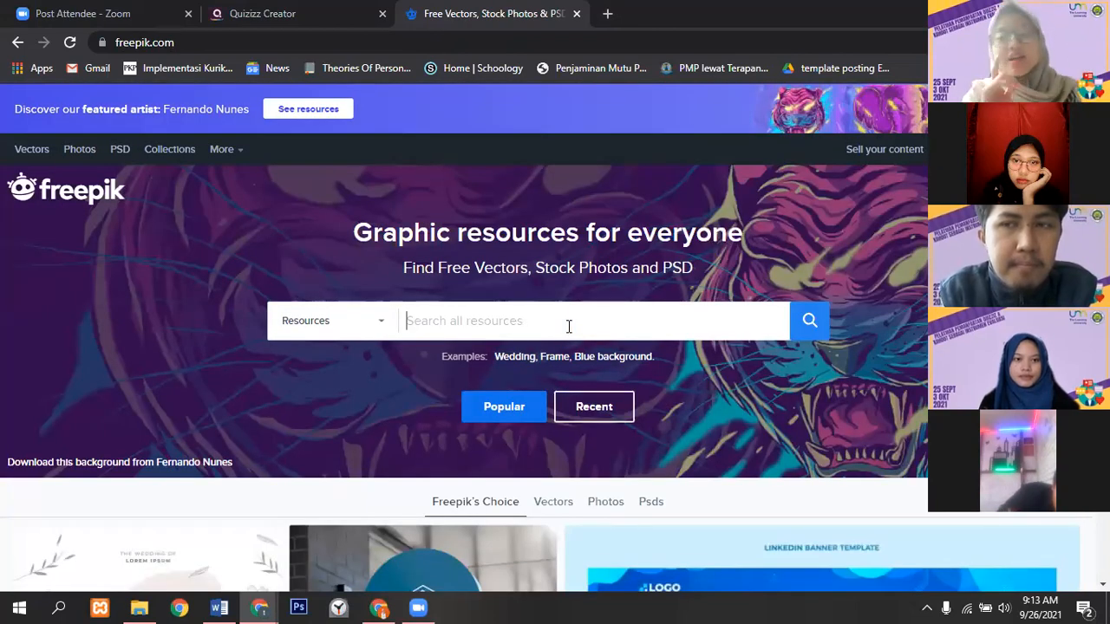
pyautogui.write('an')
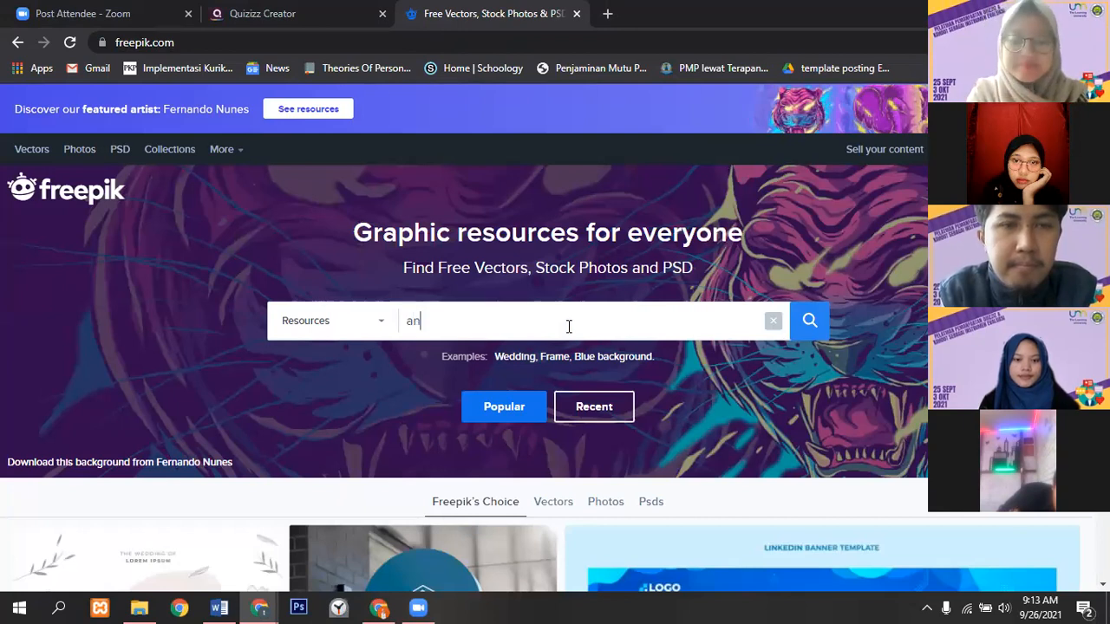
pyautogui.write('imals')
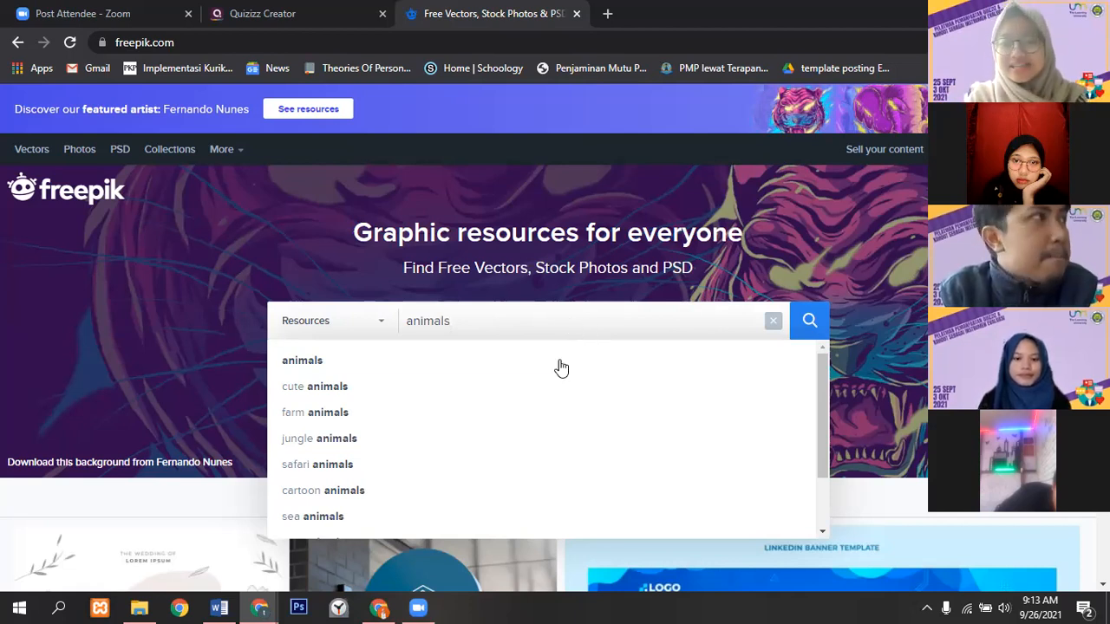
pyautogui.click(559, 362)
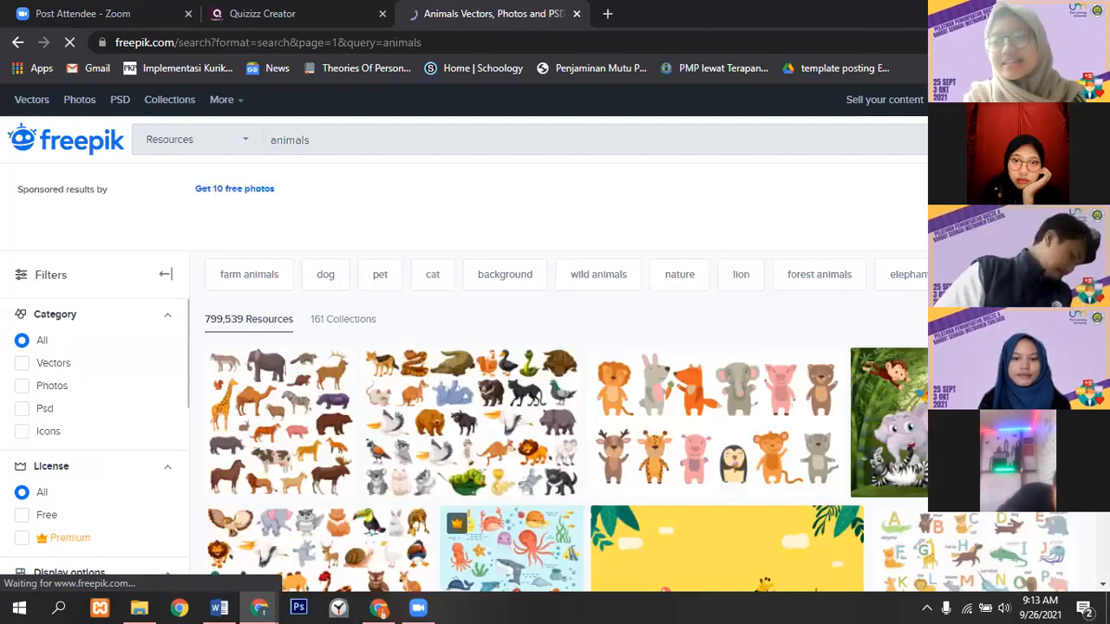
# - Download the free vector "Many different animals in the forest scene" from the search results
pyautogui.scroll(-2, 555, 390)
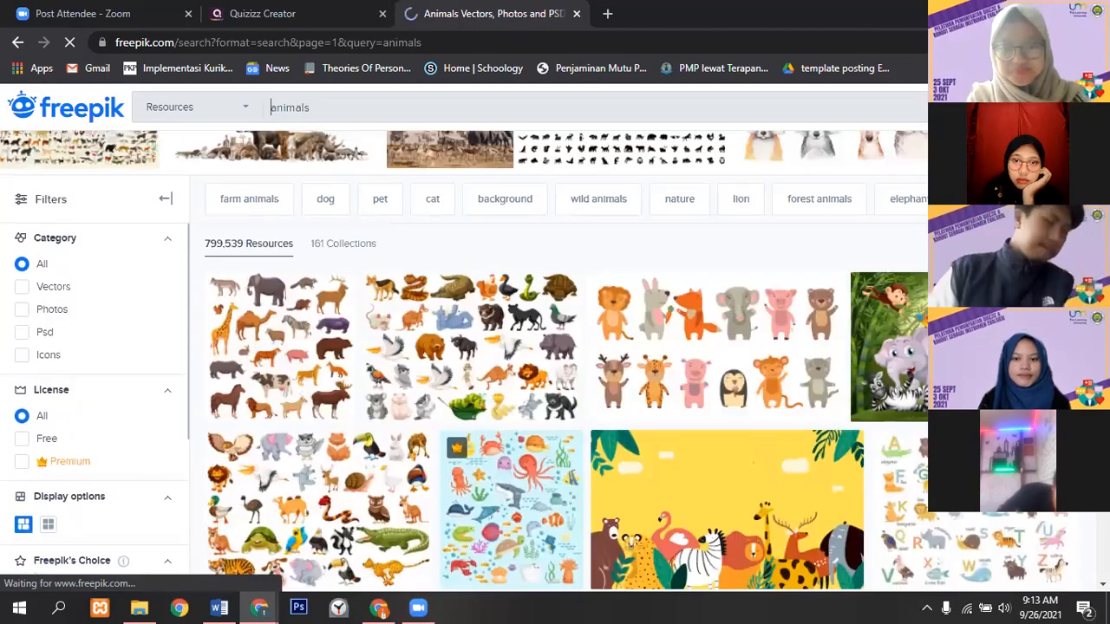
pyautogui.scroll(-3, 243, 344)
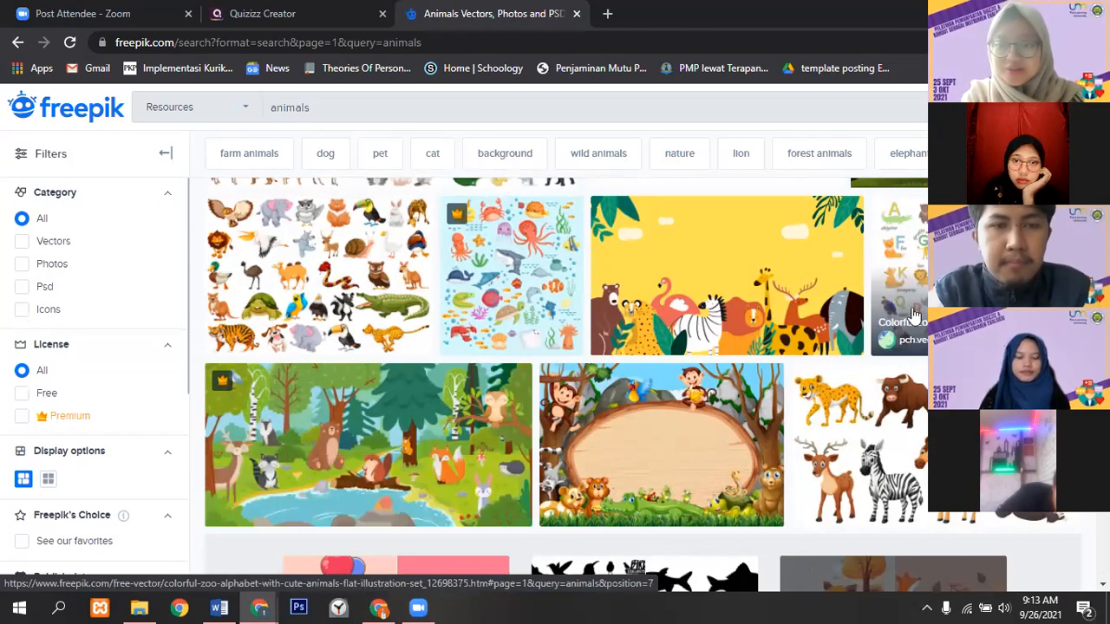
pyautogui.scroll(-4, 912, 314)
pyautogui.scroll(-3, 859, 255)
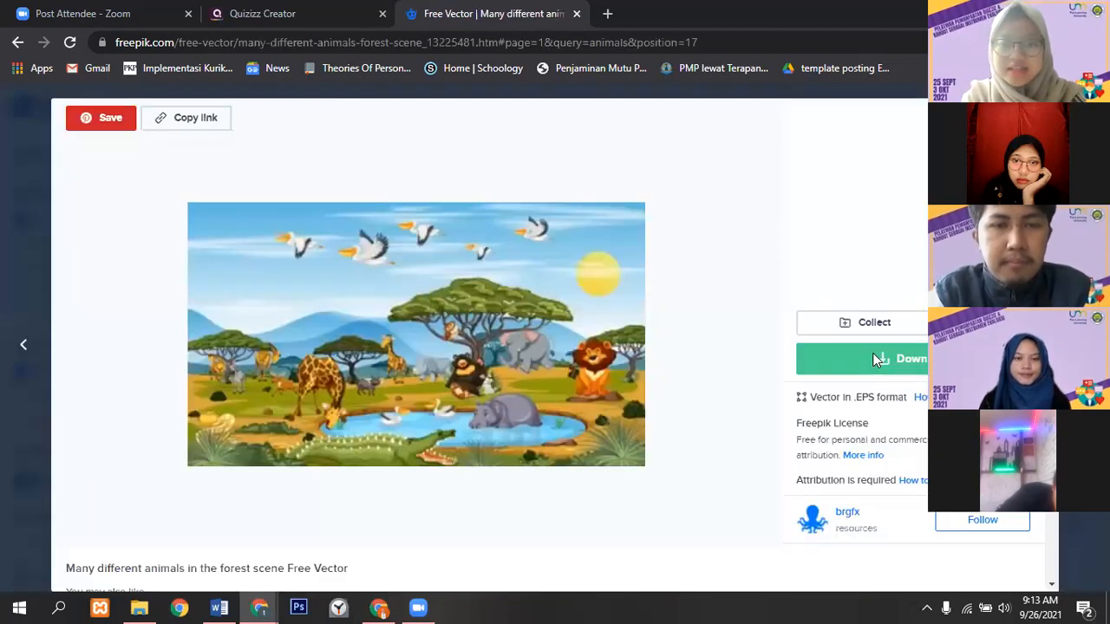
pyautogui.click(887, 521)
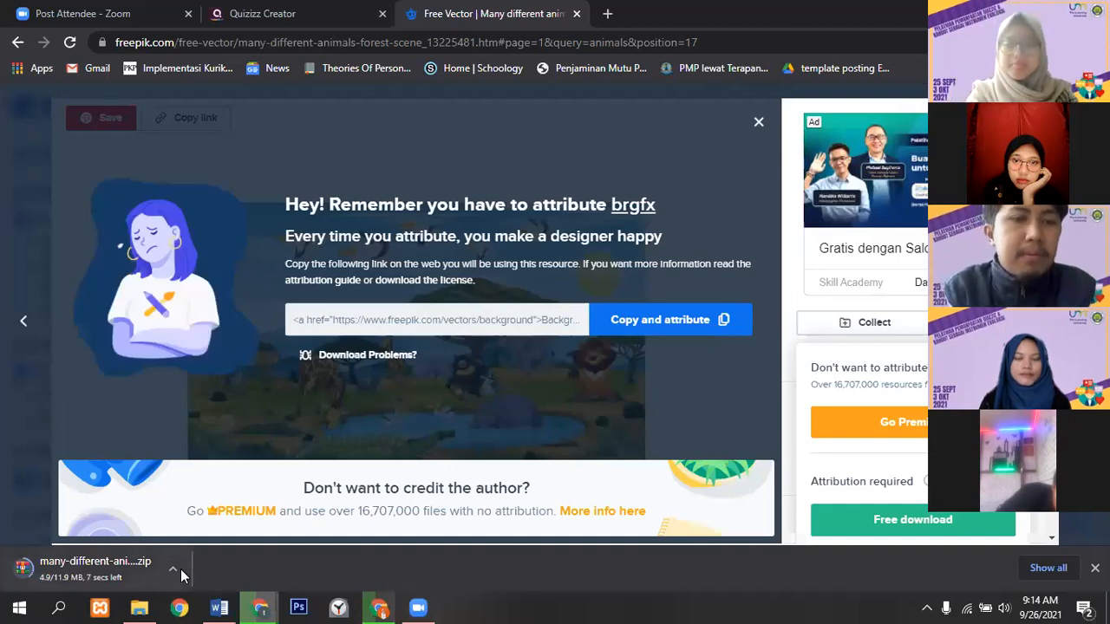
# - Extract the JPG file from the many-different-animals-forest-scene archive into a folder of the same name in Downloads
pyautogui.click(148, 609)
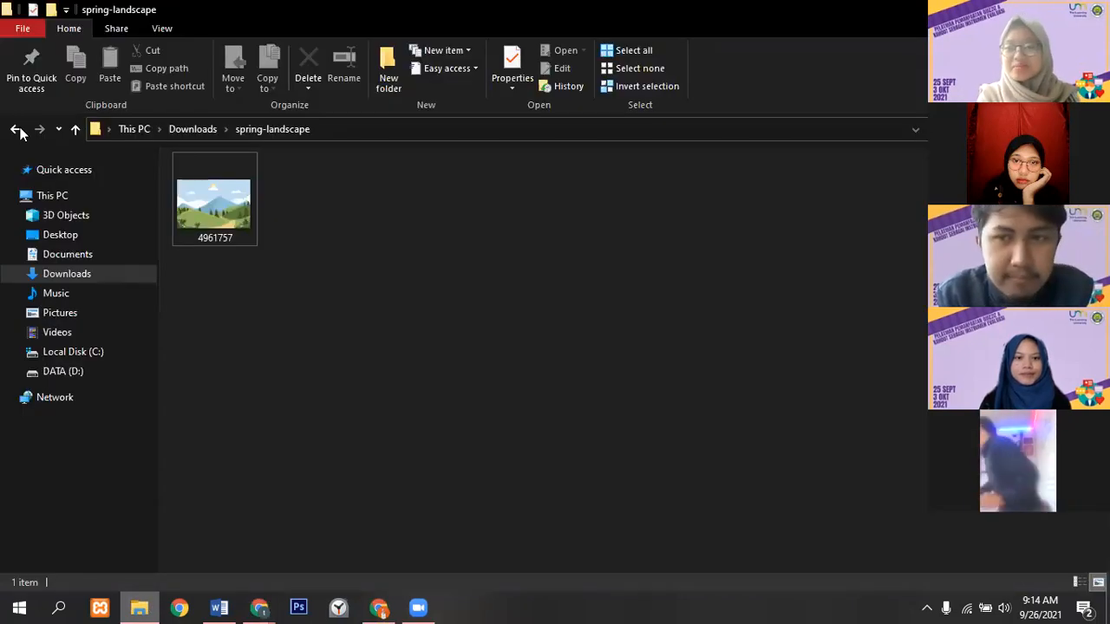
pyautogui.click(17, 130)
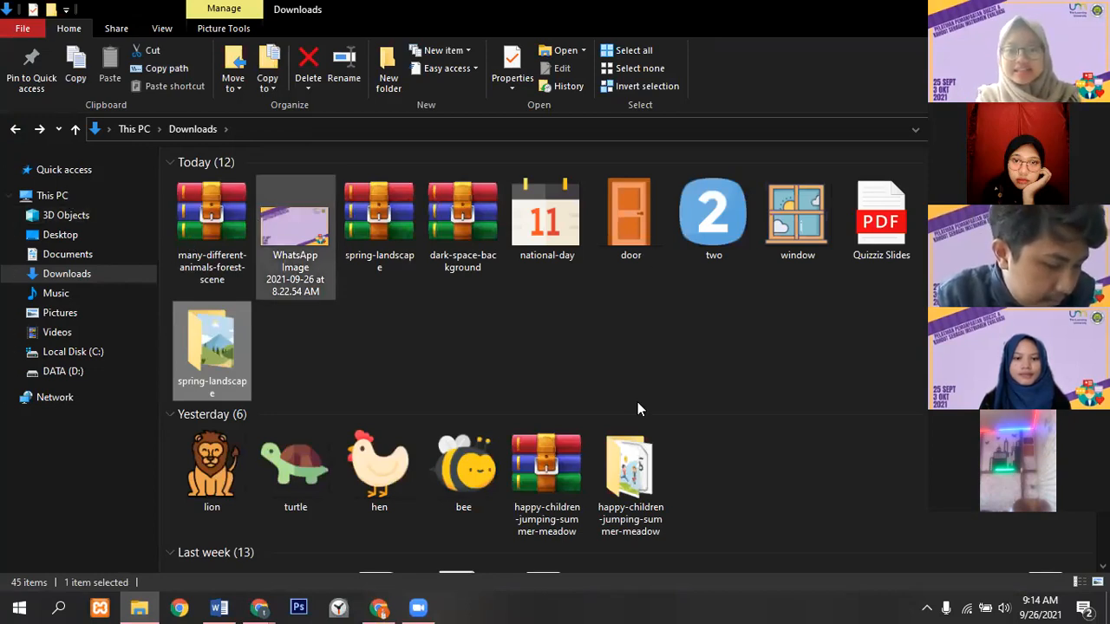
pyautogui.doubleClick(213, 226)
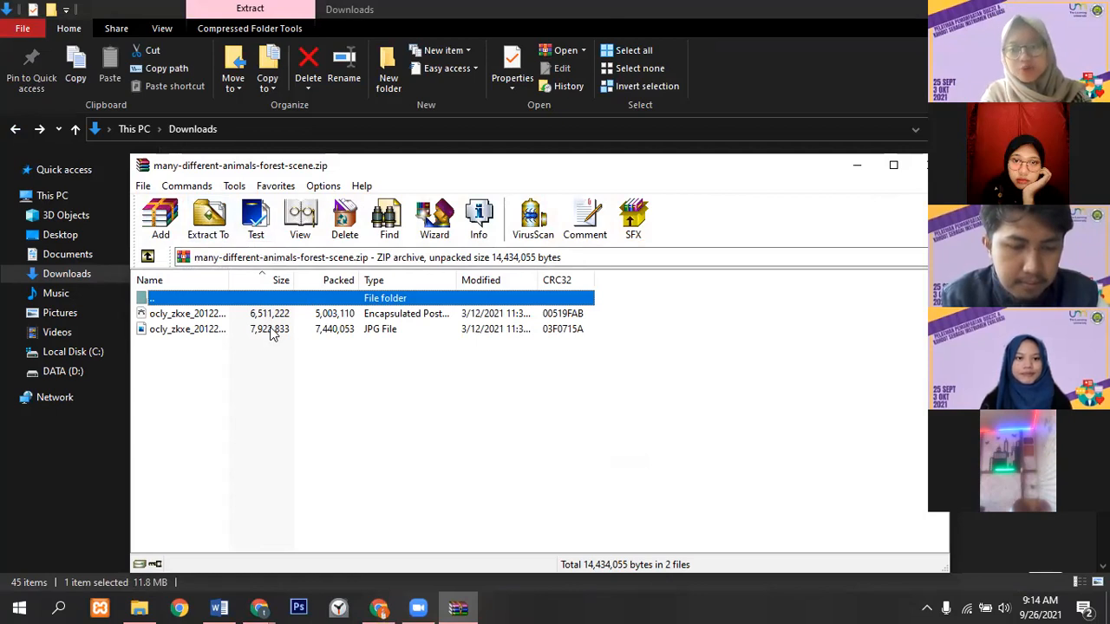
pyautogui.click(227, 328)
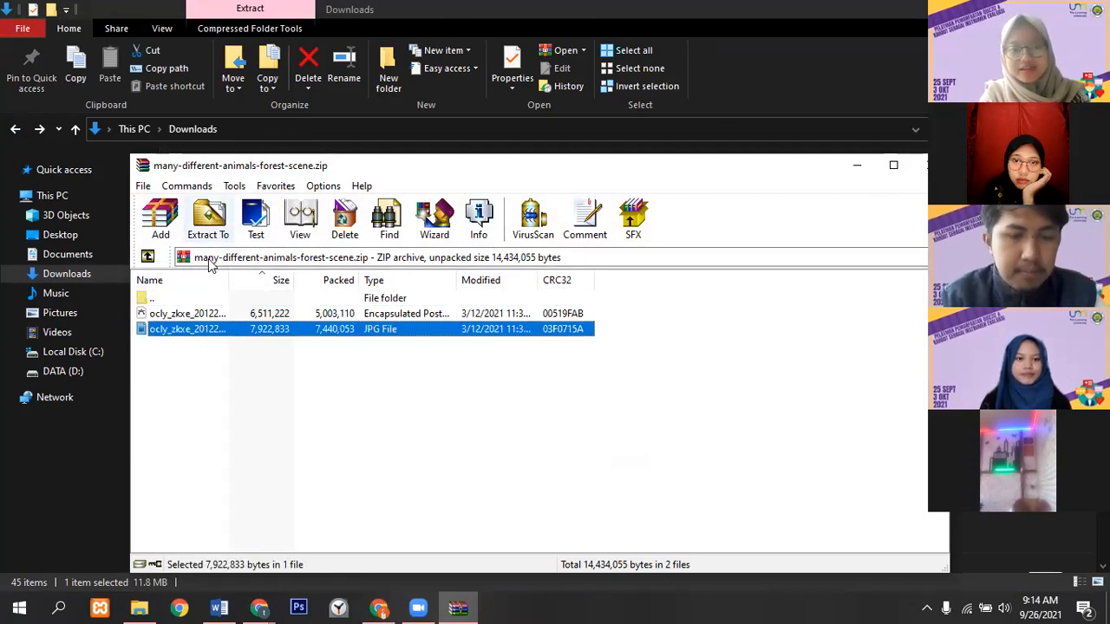
pyautogui.click(207, 222)
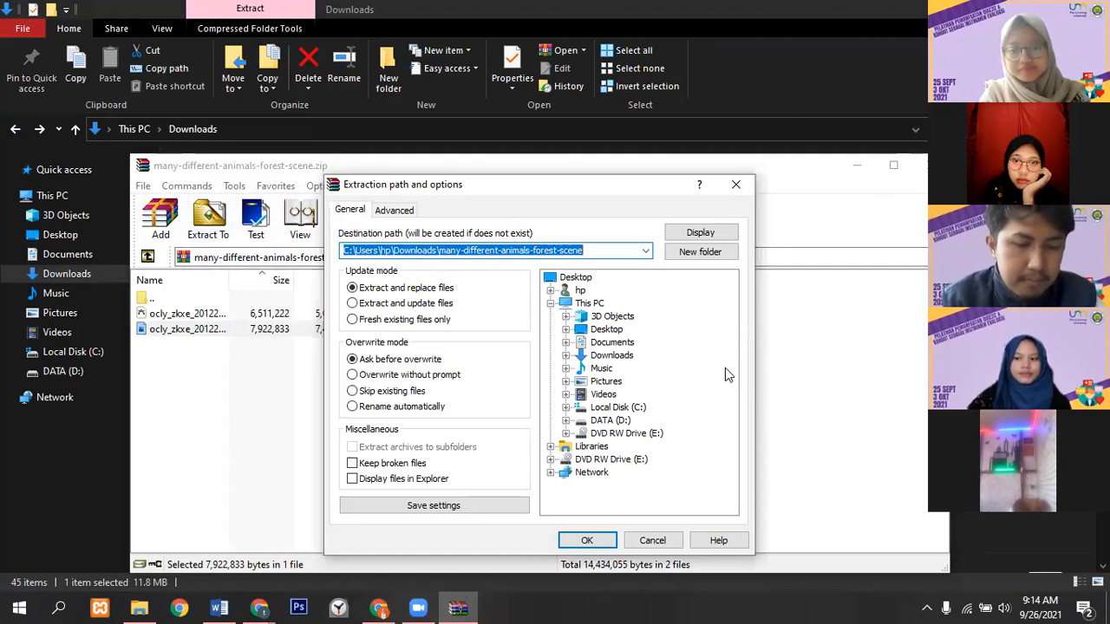
pyautogui.click(587, 540)
pyautogui.click(919, 171)
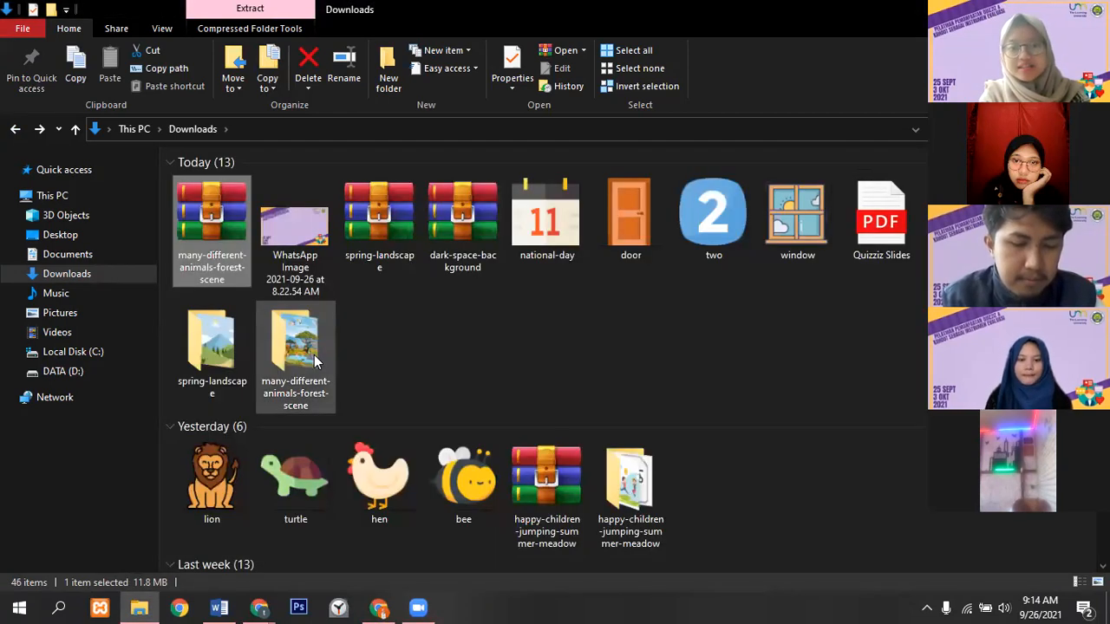
# - View the contents of the extracted many-different-animals-forest-scene folder and return to the Quizizz quiz editor in the browser
pyautogui.click(314, 357)
pyautogui.press('Return')
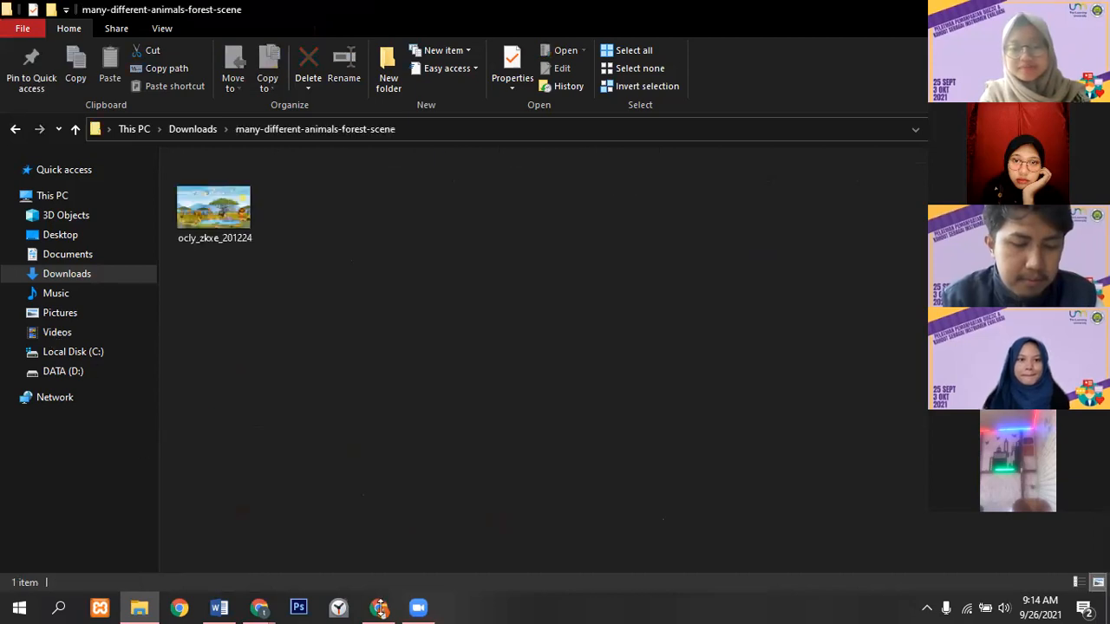
pyautogui.click(415, 607)
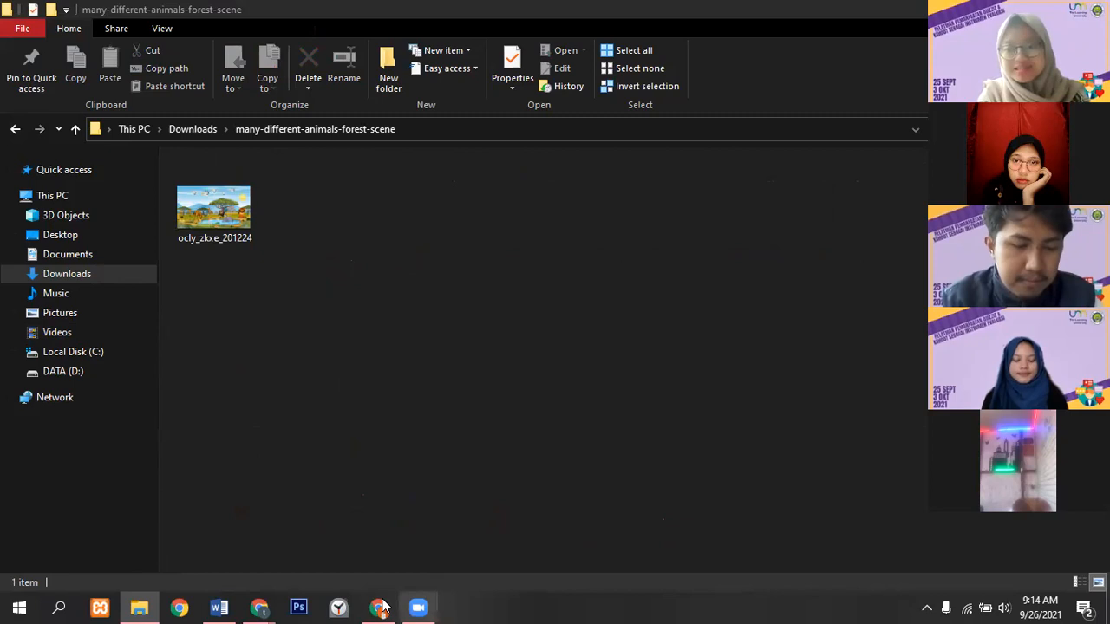
pyautogui.click(379, 609)
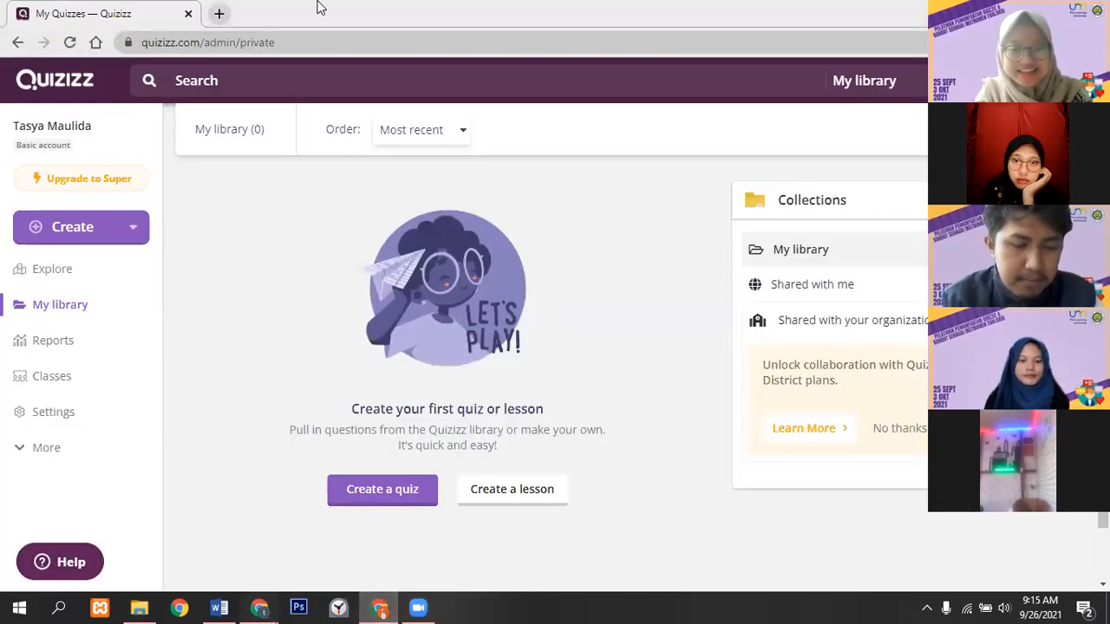
pyautogui.click(260, 607)
pyautogui.click(295, 13)
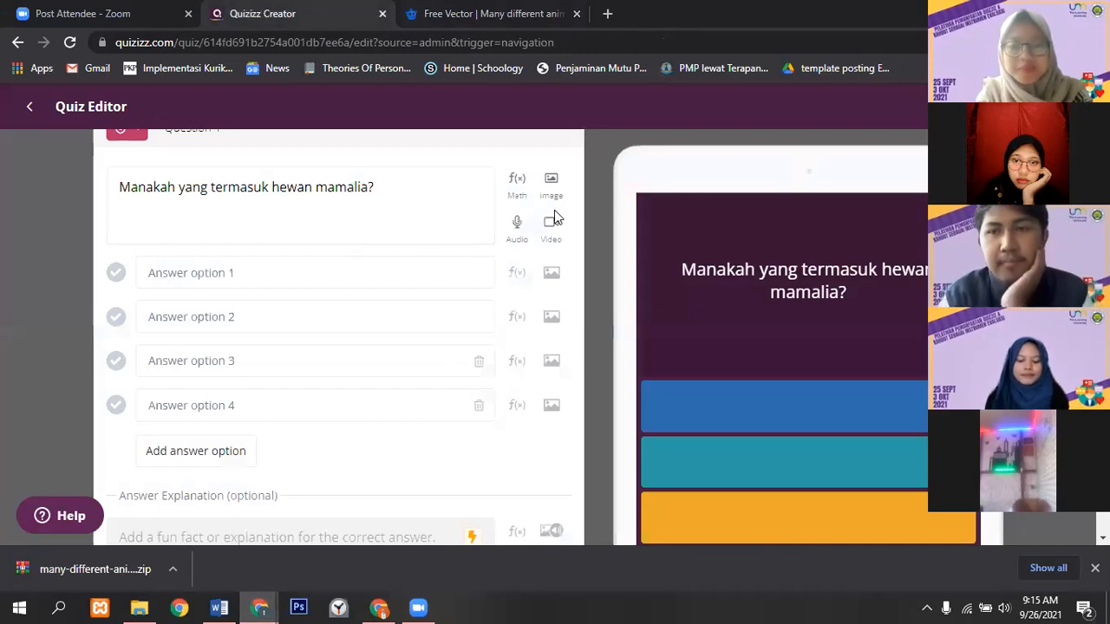
# - Try to upload ocly_zkxe_201224 from the many-different-animals-forest-scene folder in Downloads as the question's image
pyautogui.click(558, 247)
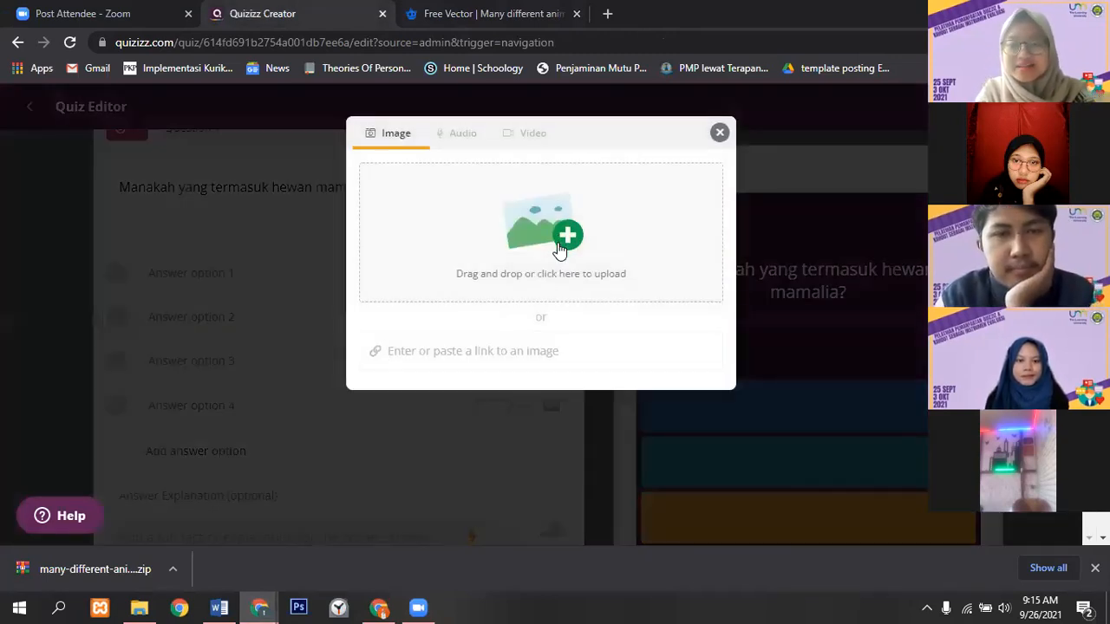
pyautogui.click(561, 238)
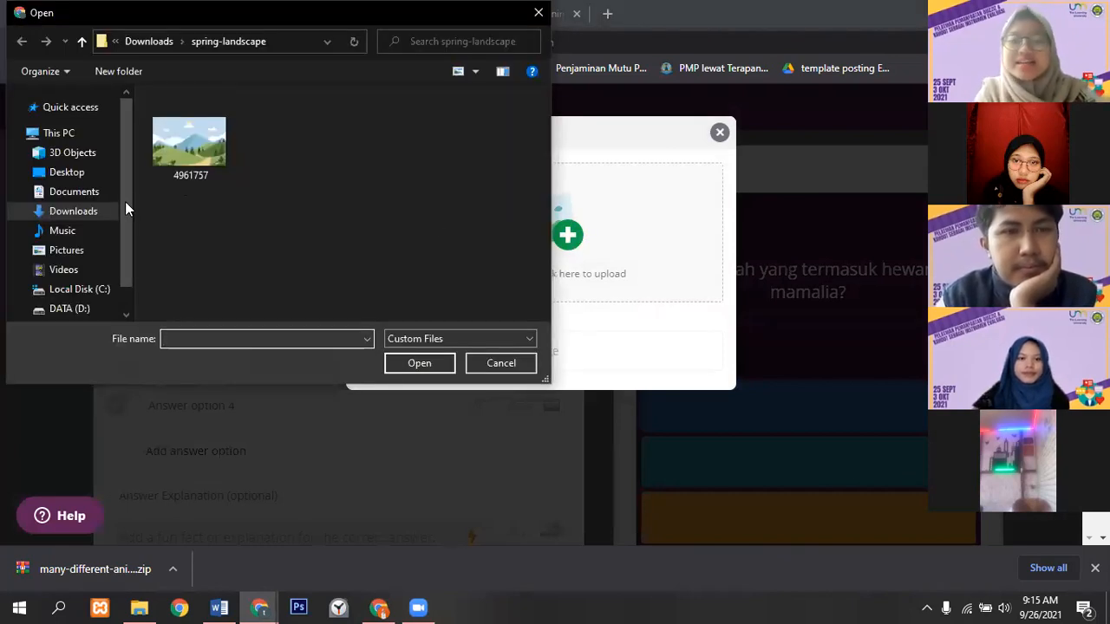
pyautogui.click(109, 208)
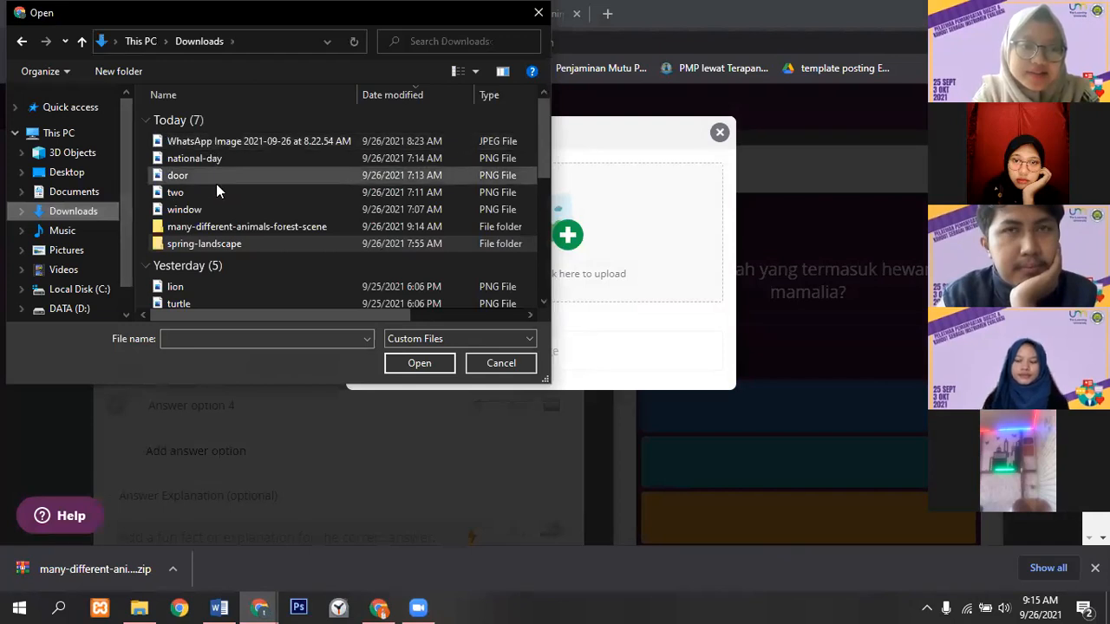
pyautogui.doubleClick(219, 227)
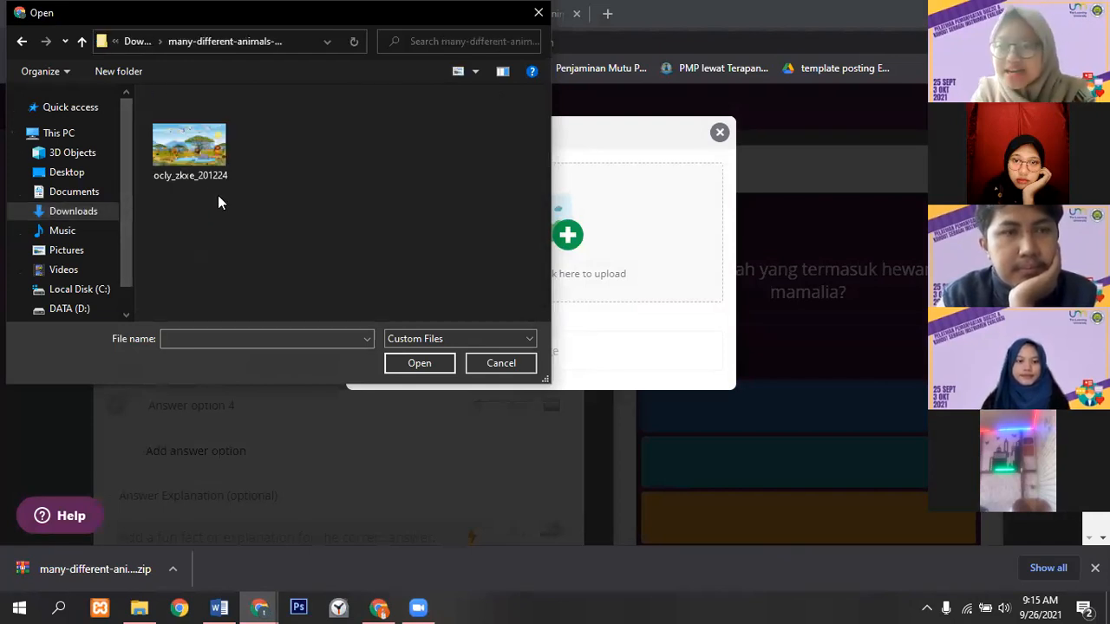
pyautogui.click(202, 159)
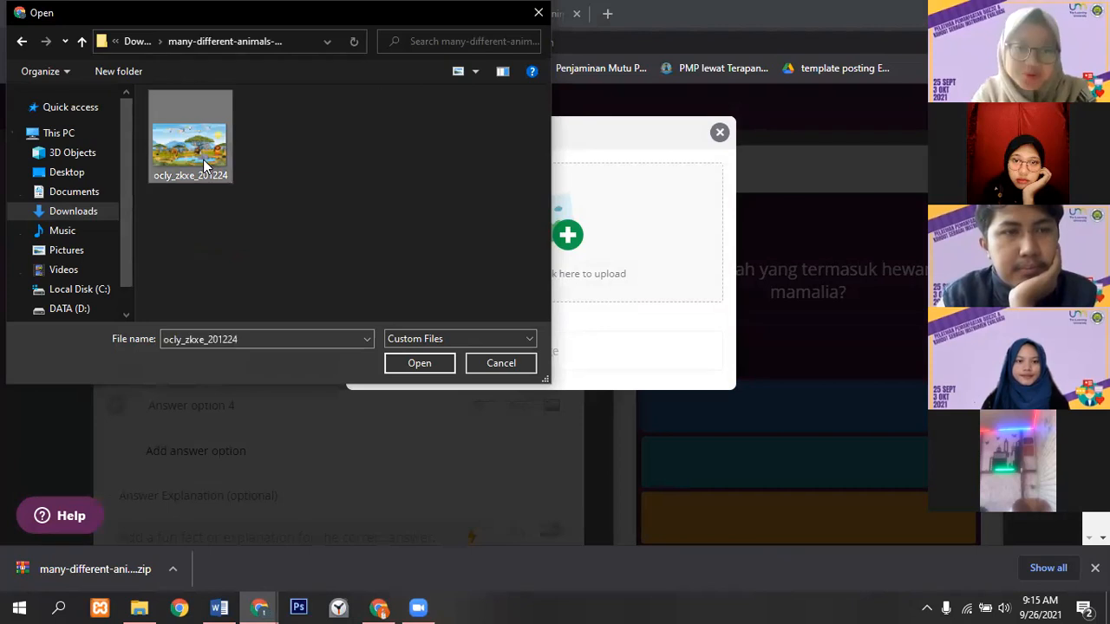
pyautogui.click(419, 362)
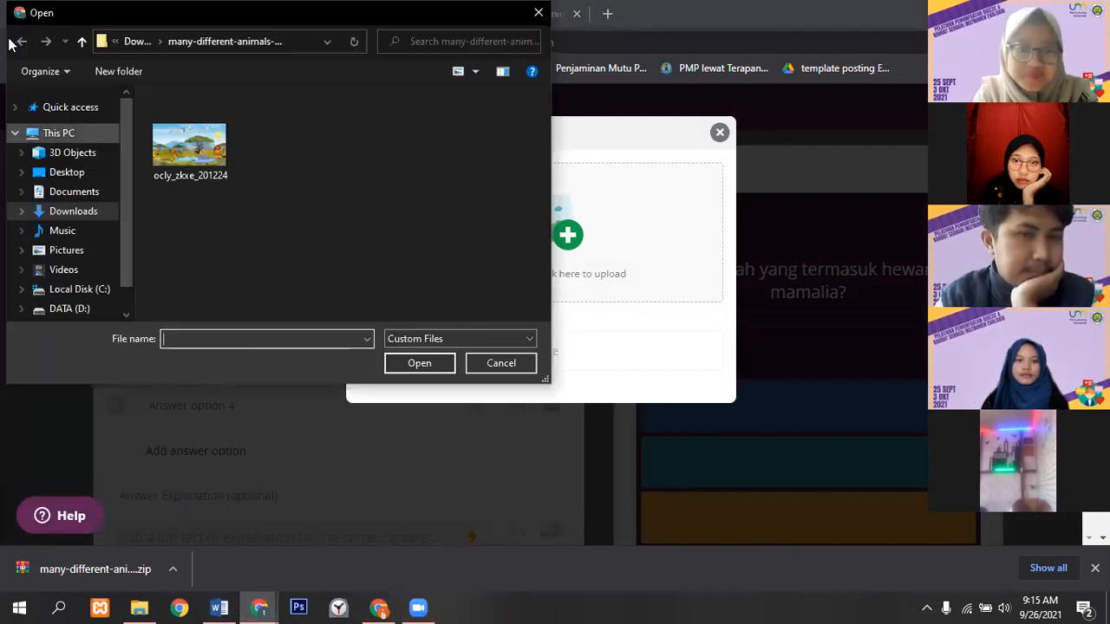
# - Upload the picture 4961757 from the spring-landscape folder in Downloads as the question's image and finish the media dialog
pyautogui.click(108, 212)
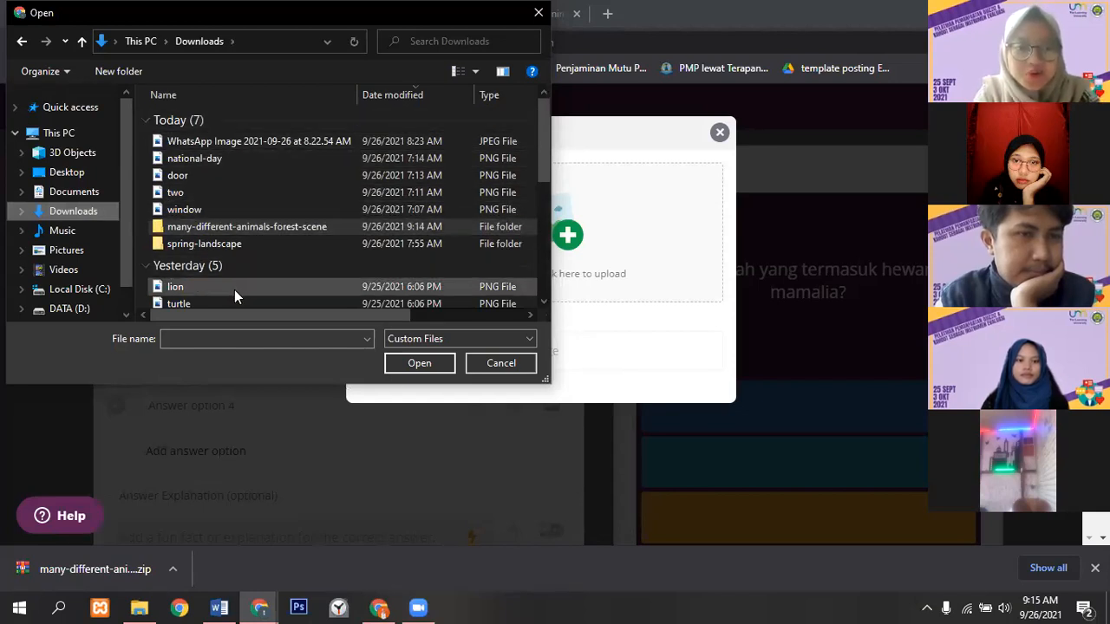
pyautogui.doubleClick(226, 248)
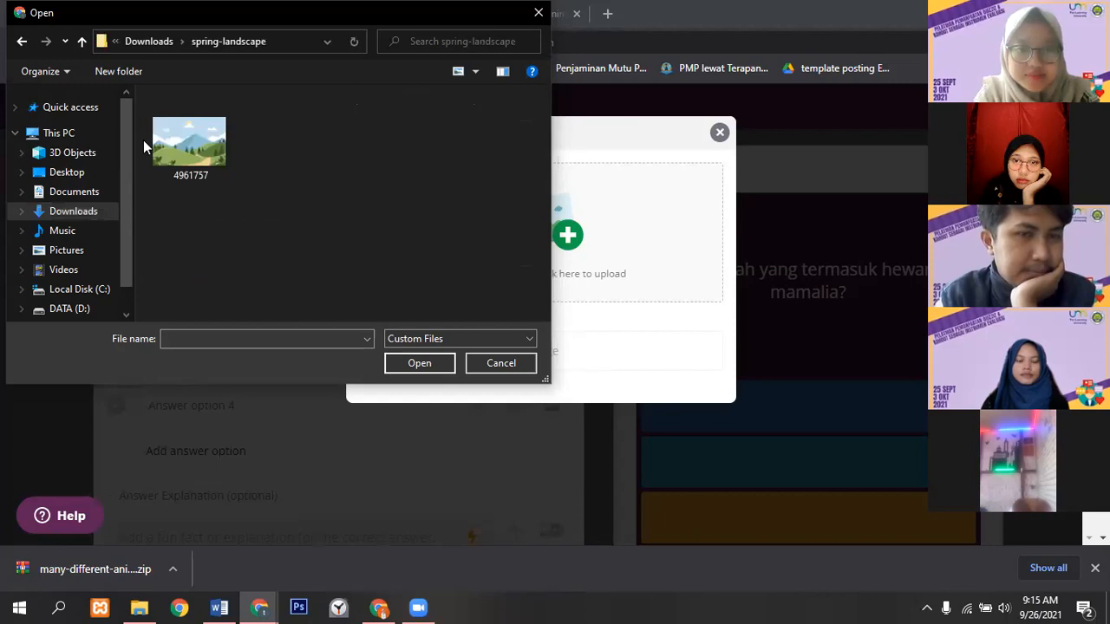
pyautogui.click(22, 43)
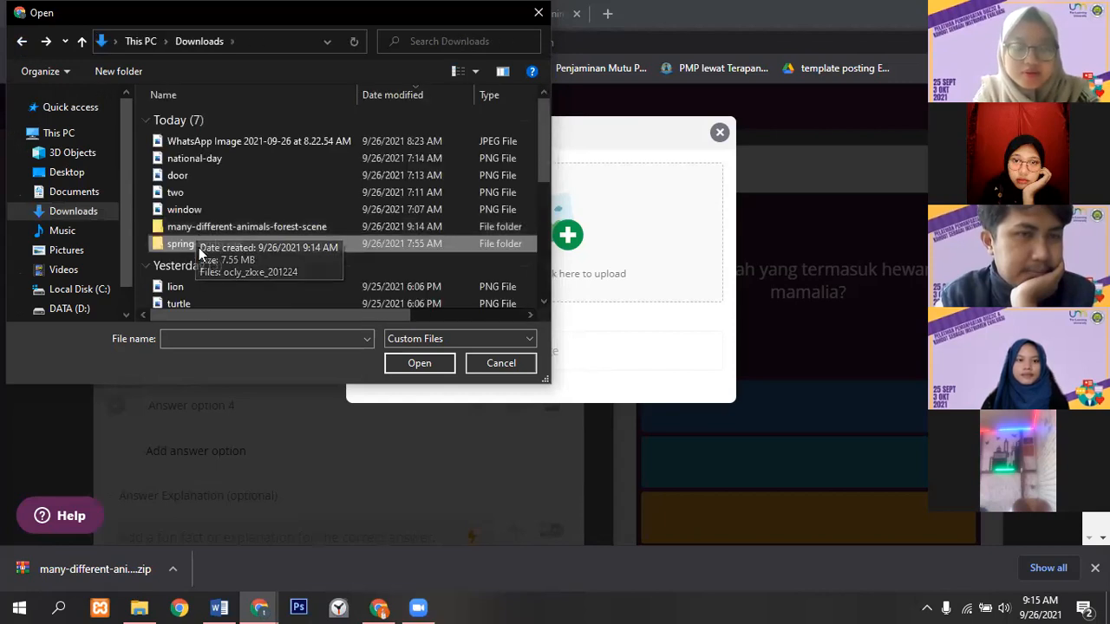
pyautogui.doubleClick(199, 247)
pyautogui.click(165, 163)
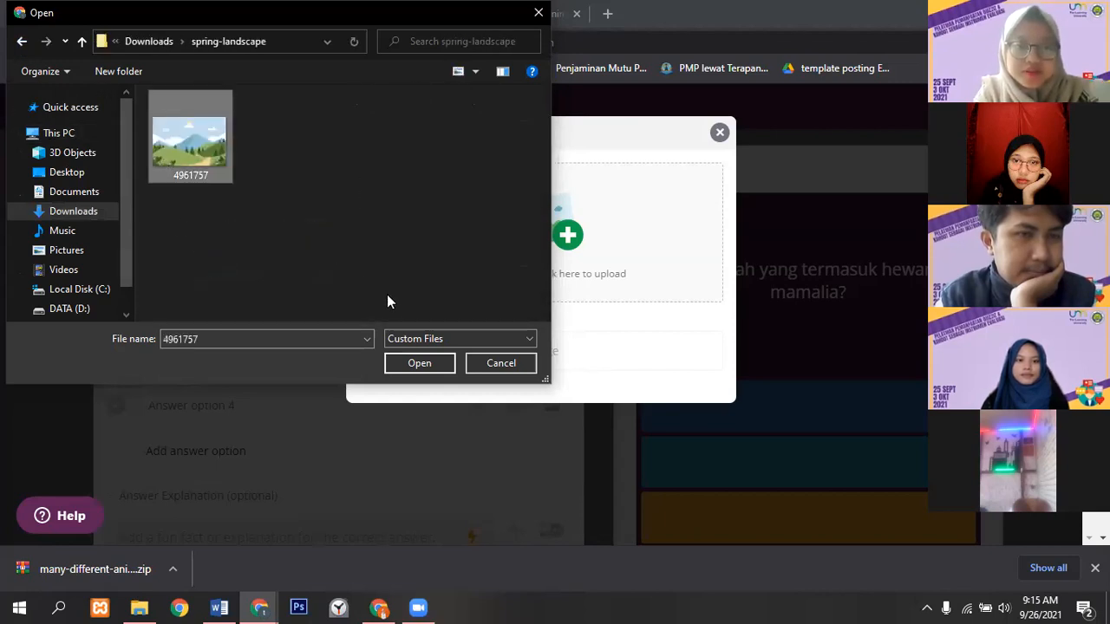
pyautogui.click(415, 366)
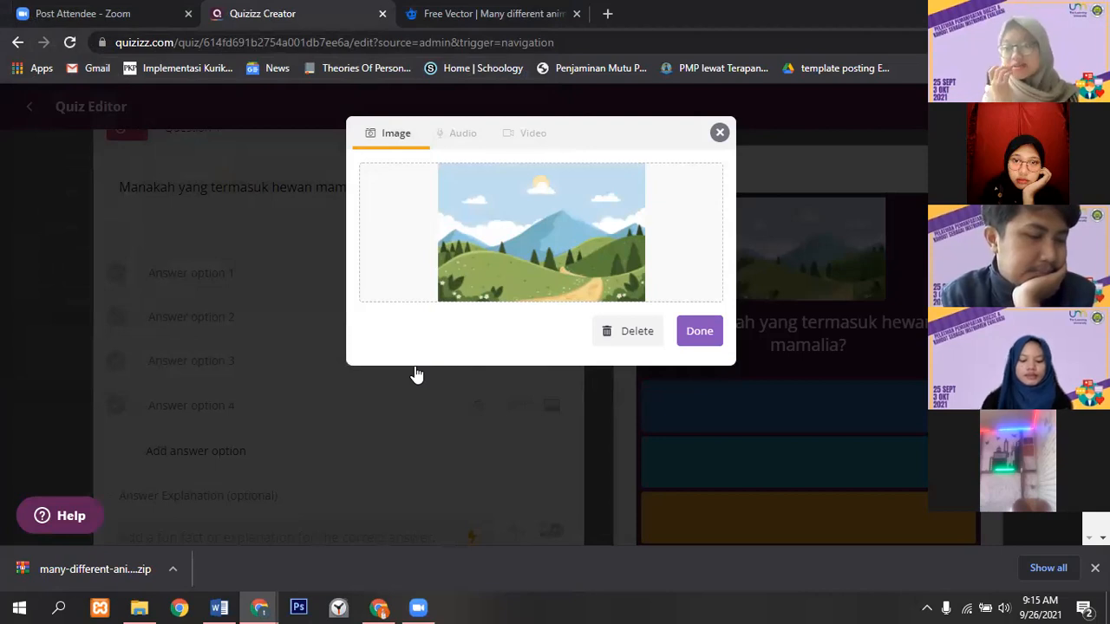
pyautogui.click(695, 332)
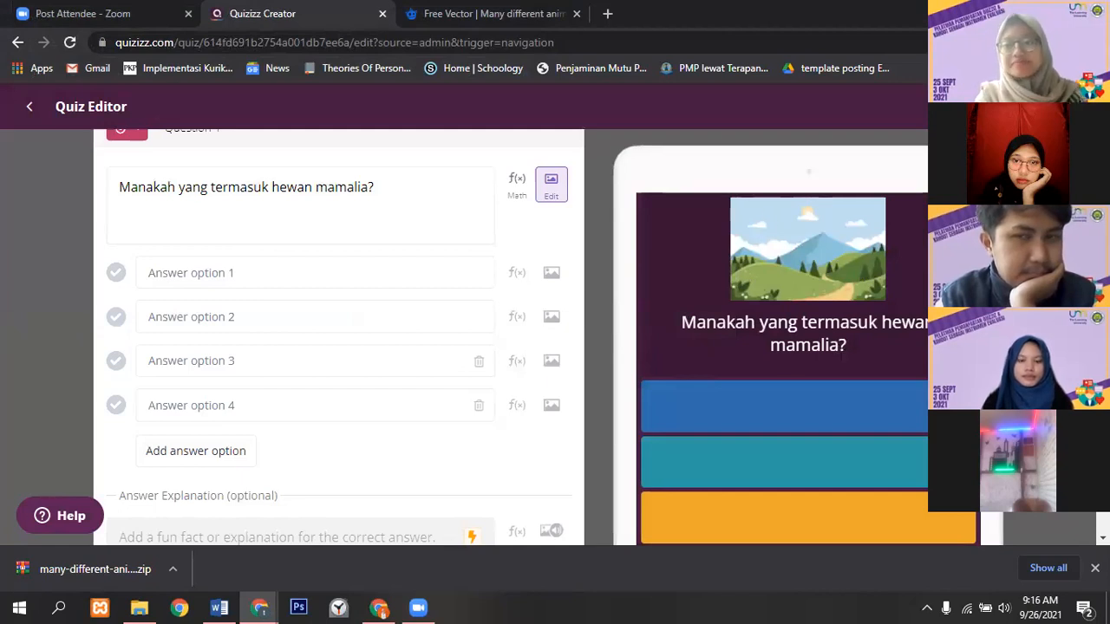
pyautogui.scroll(-1, 338, 338)
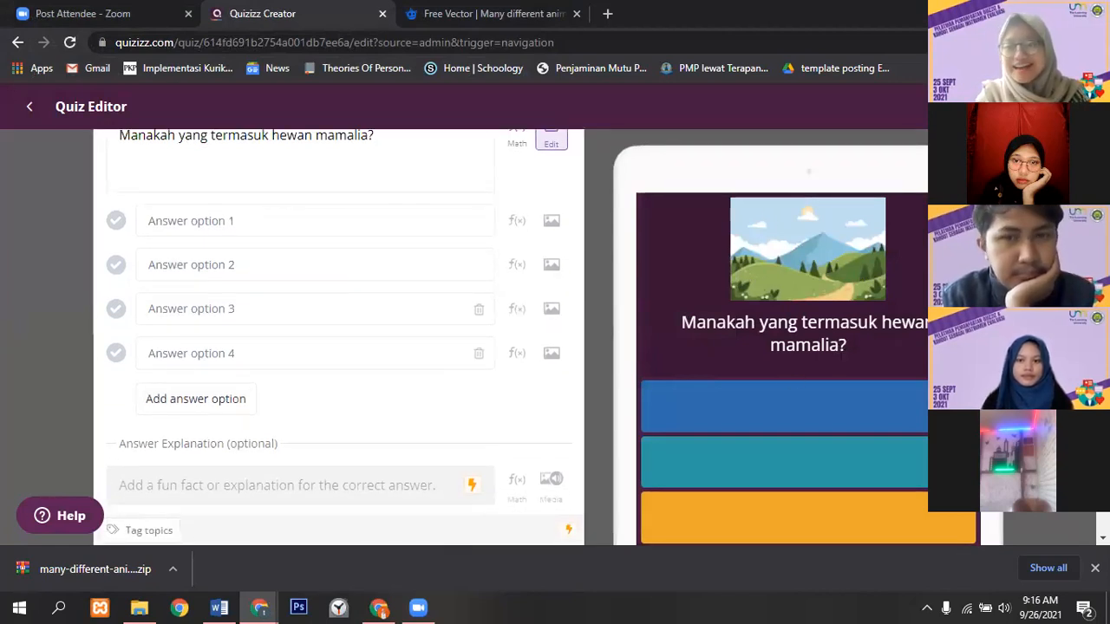
pyautogui.scroll(1, 338, 338)
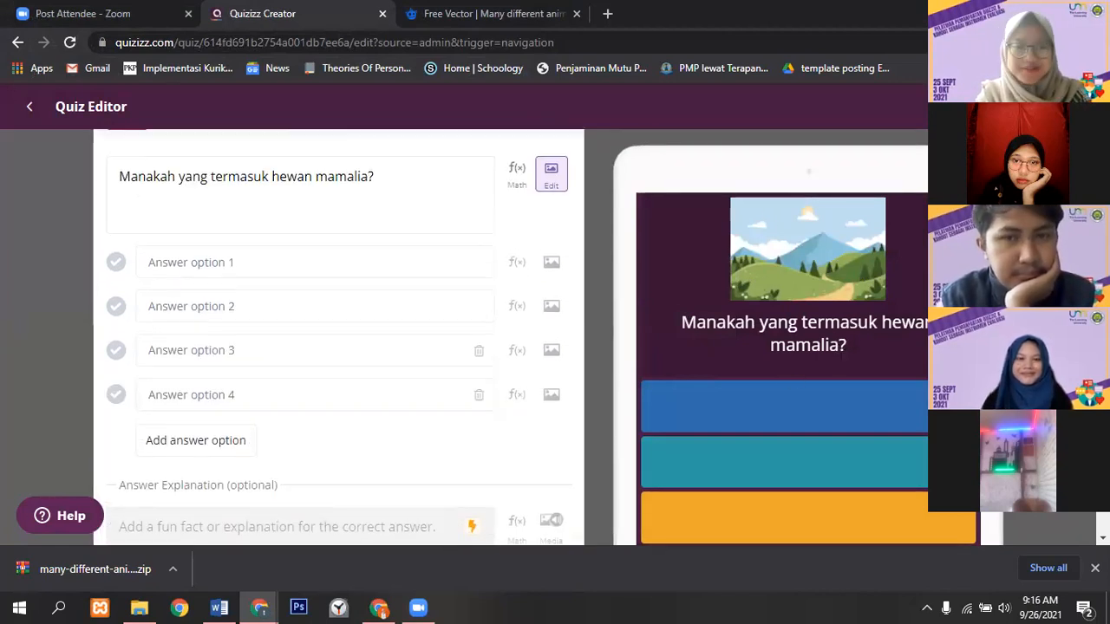
pyautogui.click(388, 259)
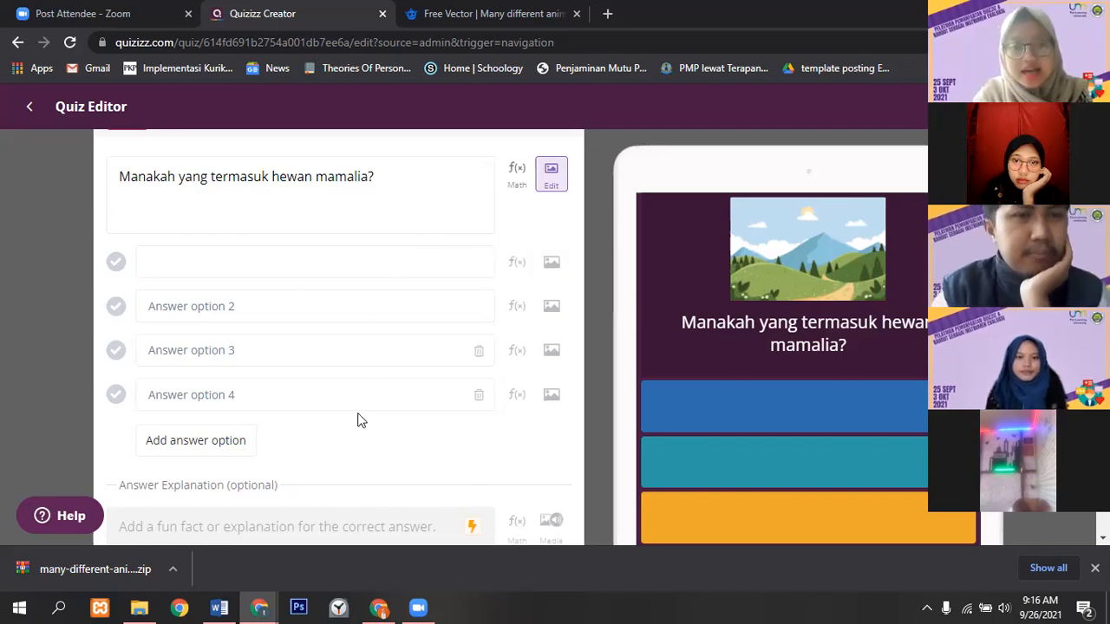
pyautogui.click(368, 326)
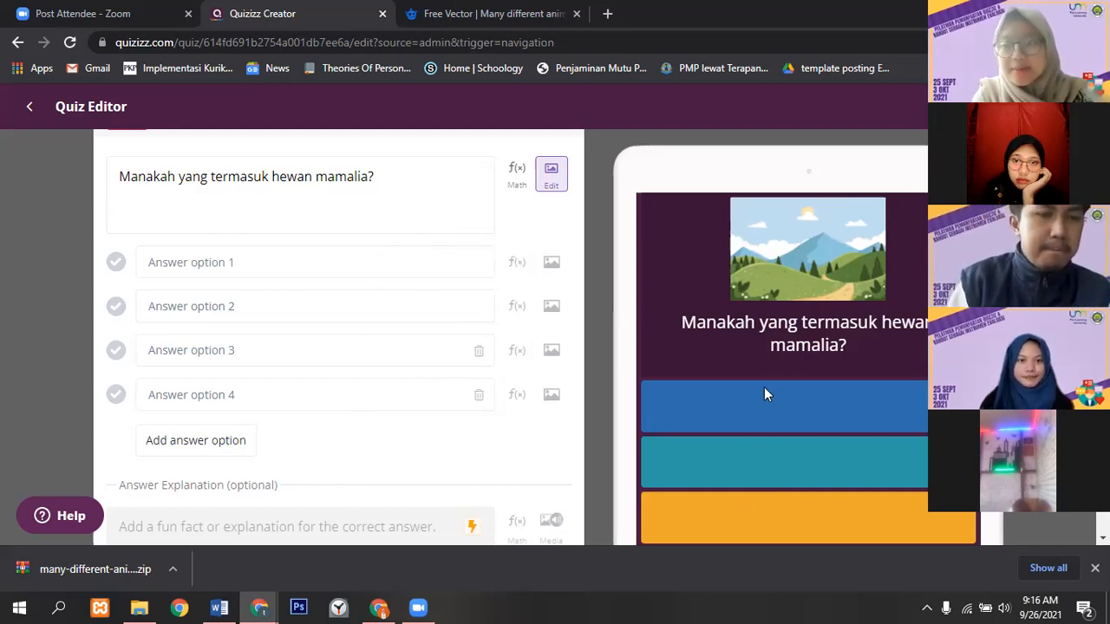
pyautogui.click(395, 266)
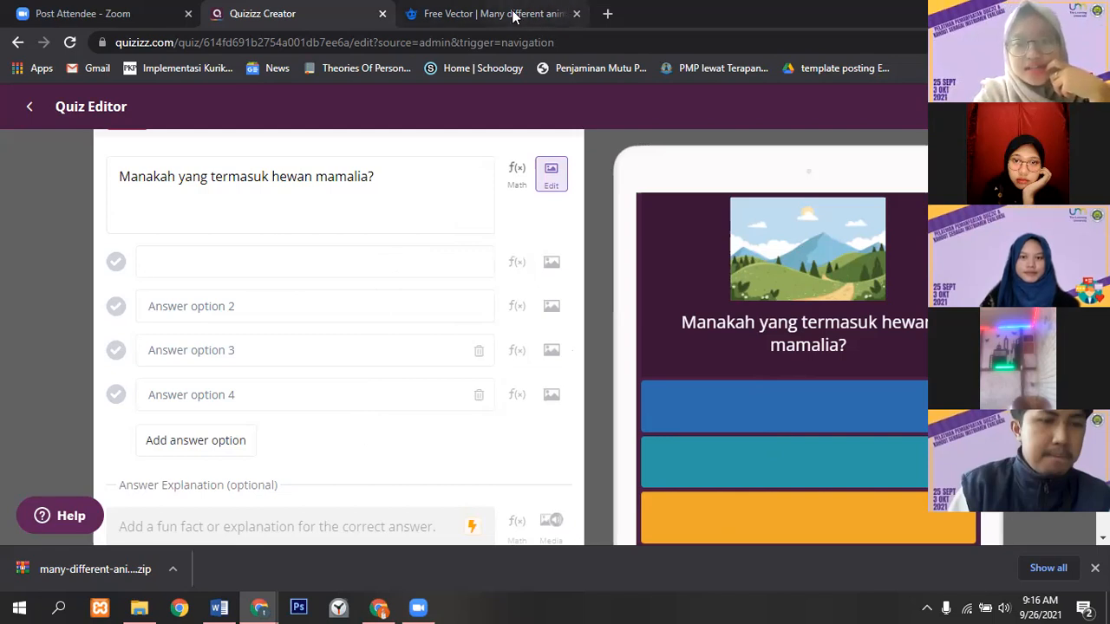
# - Find flaticon through a Google search in a new browser tab, open the Flaticon site and dismiss the downloads bar
pyautogui.click(554, 26)
pyautogui.click(608, 14)
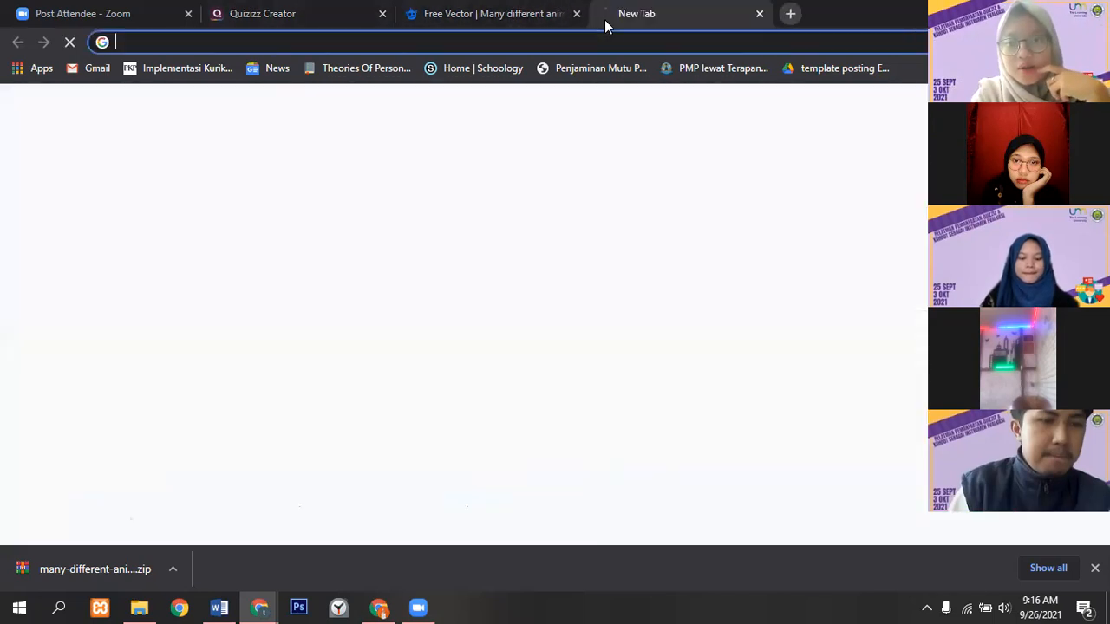
pyautogui.click(575, 43)
pyautogui.write('fla')
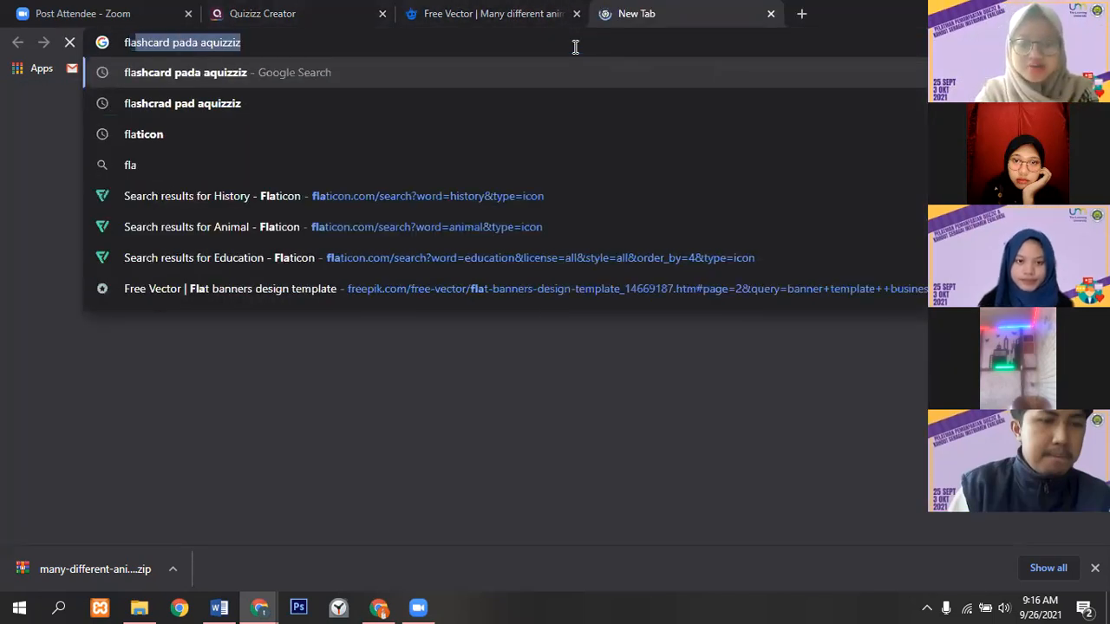
pyautogui.write('ticon')
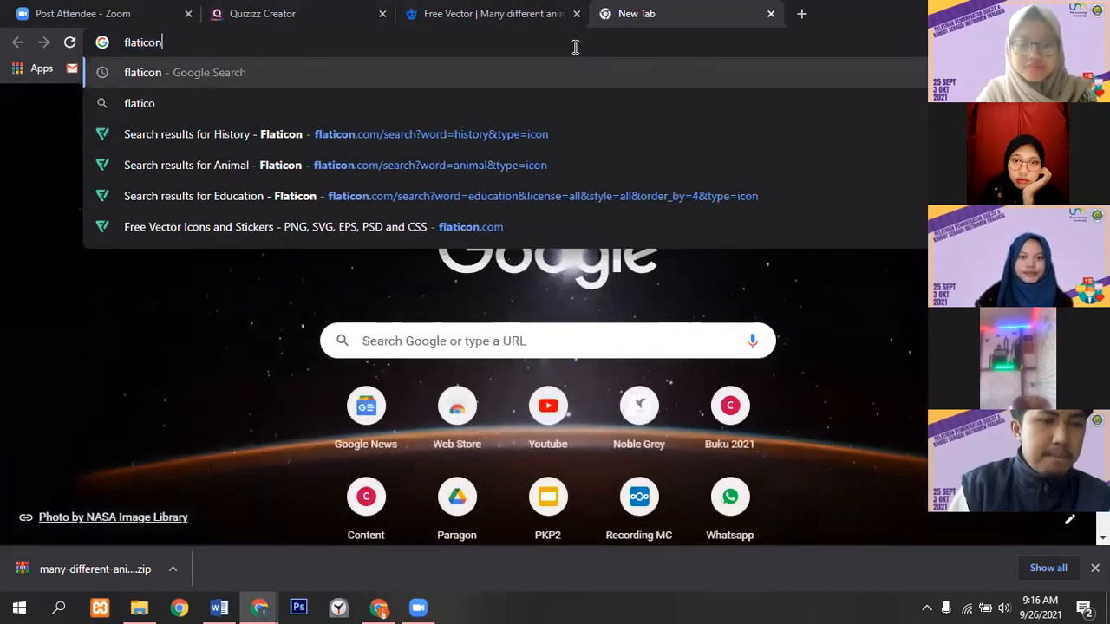
pyautogui.press('Return')
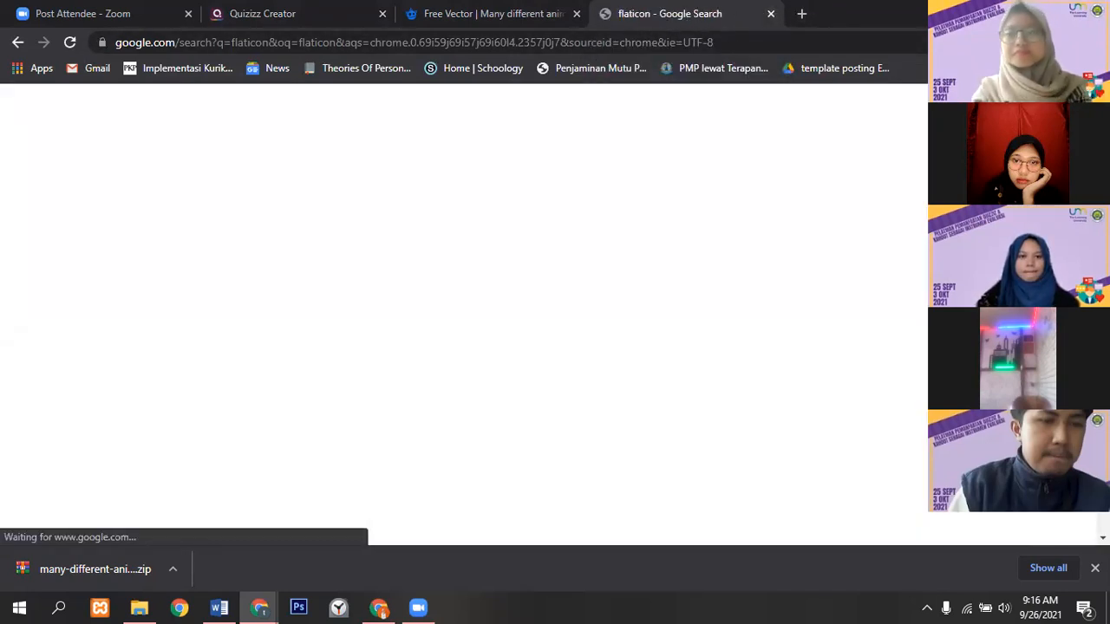
pyautogui.scroll(-1, 197, 223)
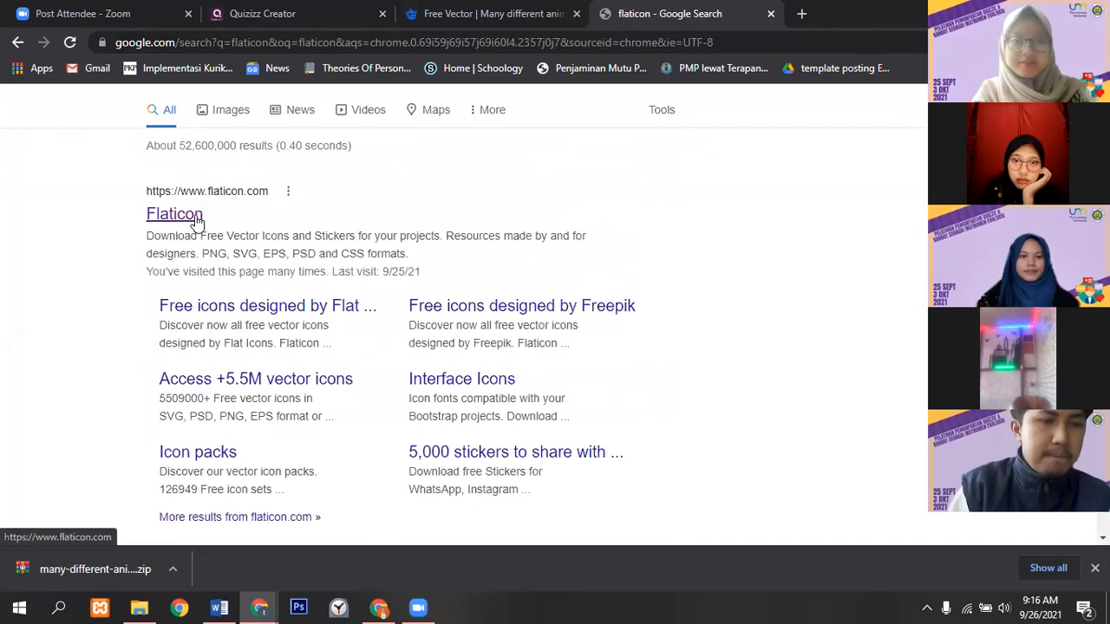
pyautogui.click(174, 215)
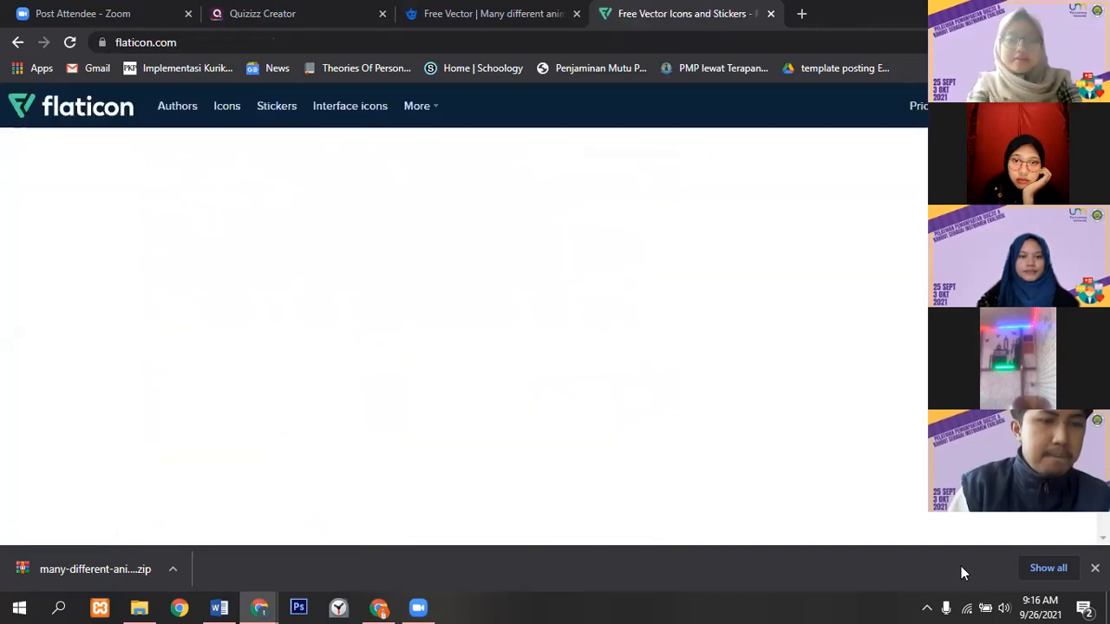
pyautogui.click(1095, 568)
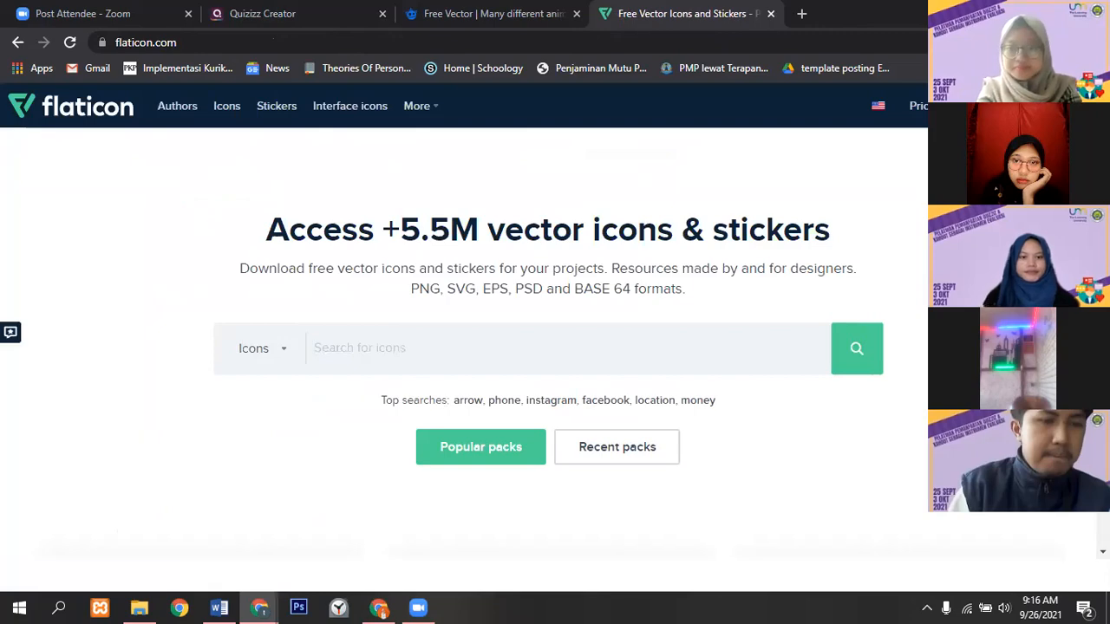
# - Look over the Flaticon home page, search its icons for "cat" and browse the resulting icons
pyautogui.scroll(-15, 464, 347)
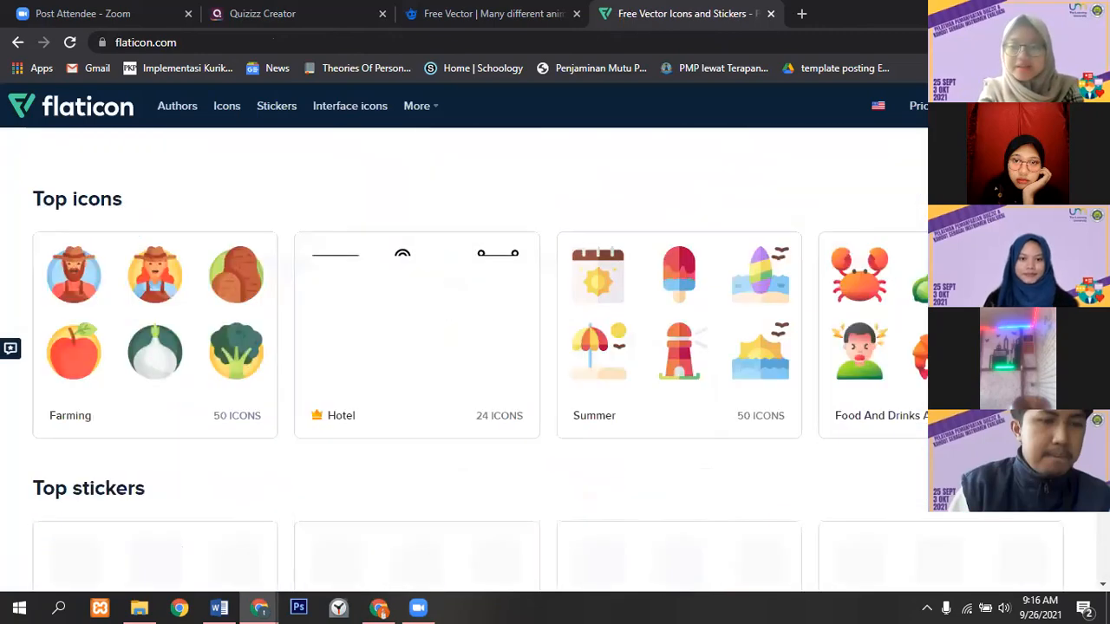
pyautogui.scroll(-4, 417, 462)
pyautogui.scroll(12, 417, 462)
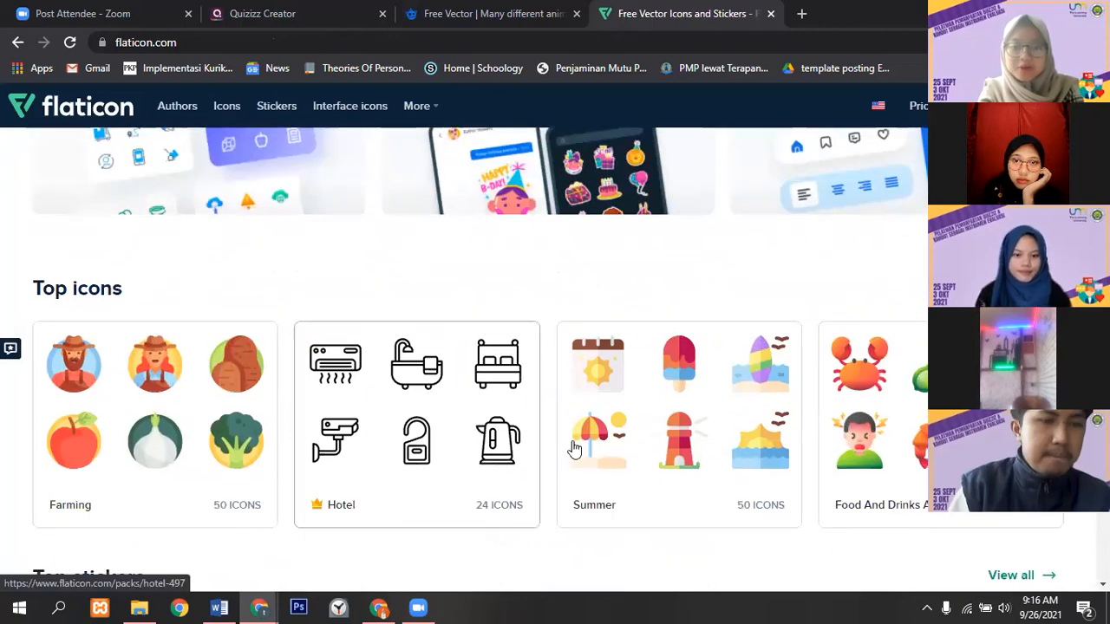
pyautogui.scroll(5, 609, 290)
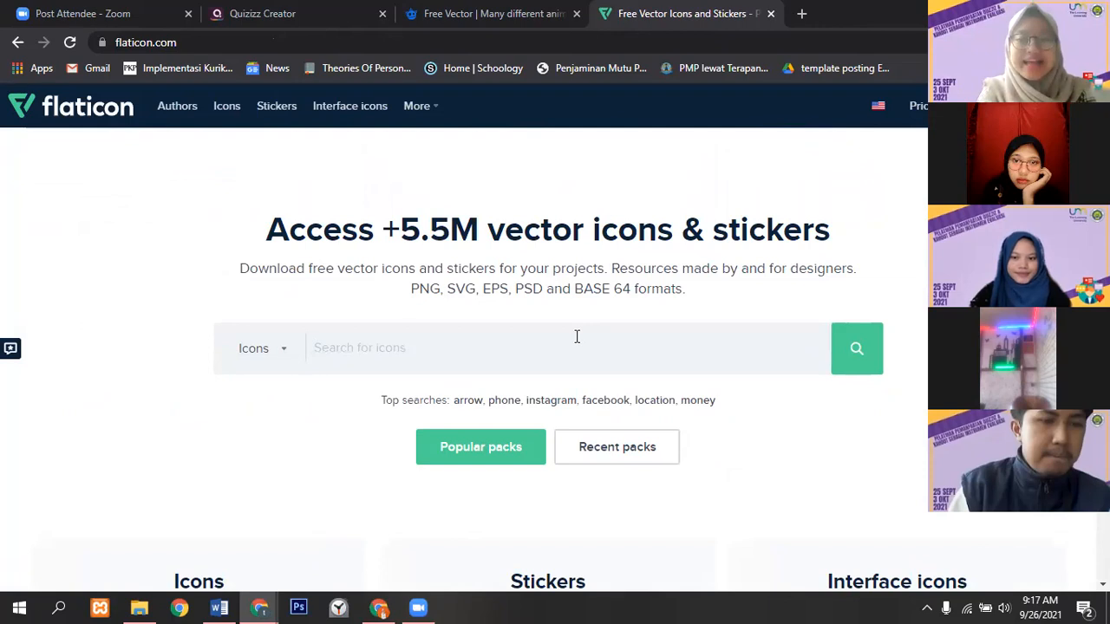
pyautogui.write('cat')
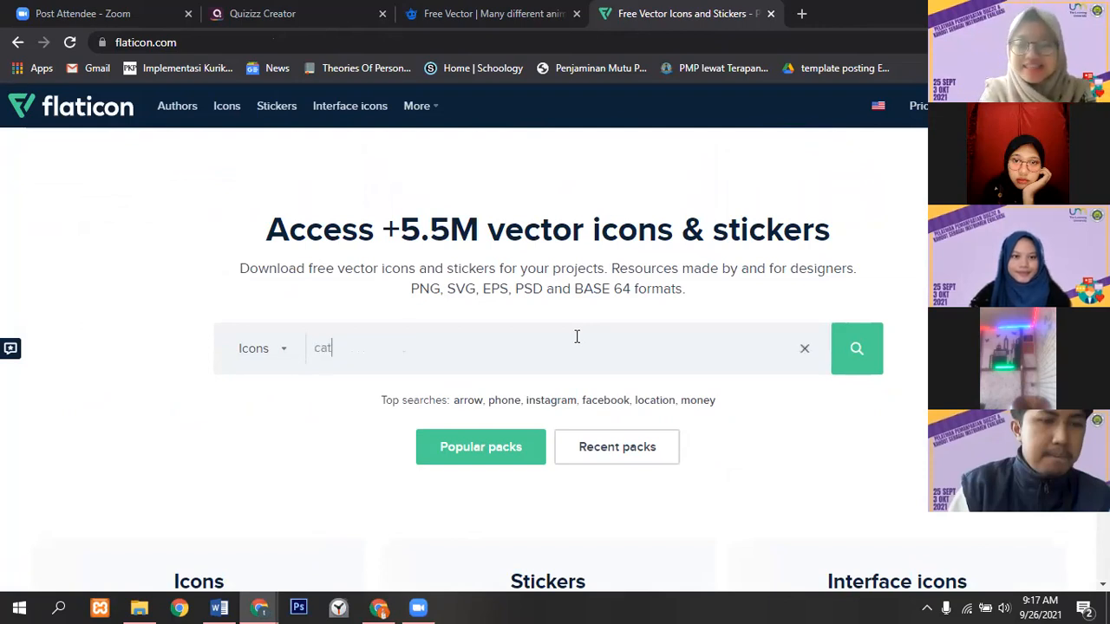
pyautogui.press('Return')
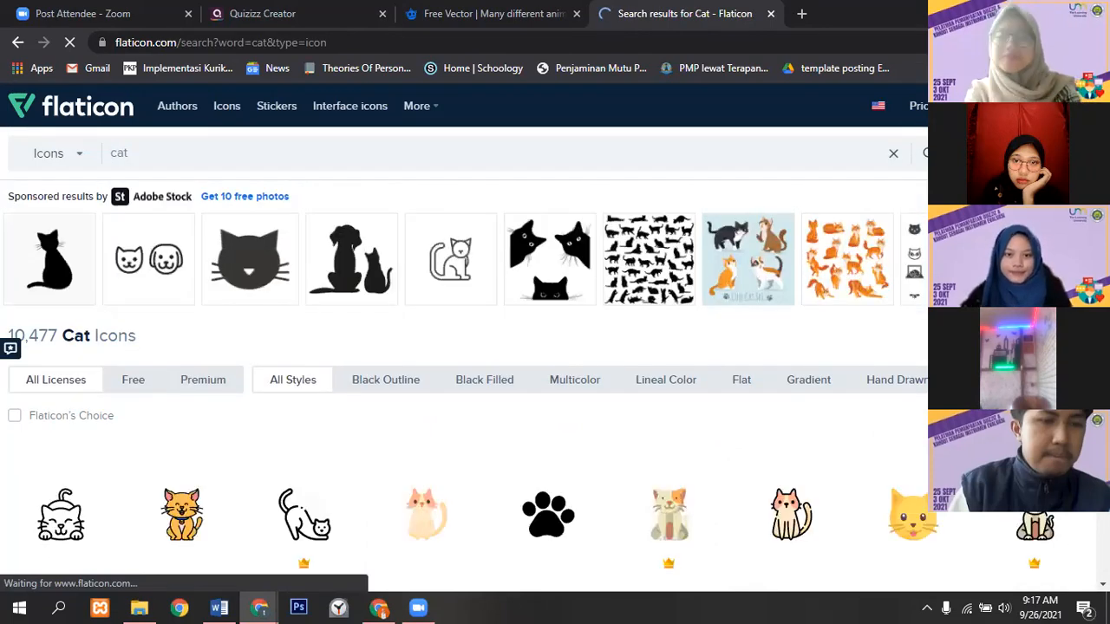
pyautogui.scroll(-1, 466, 373)
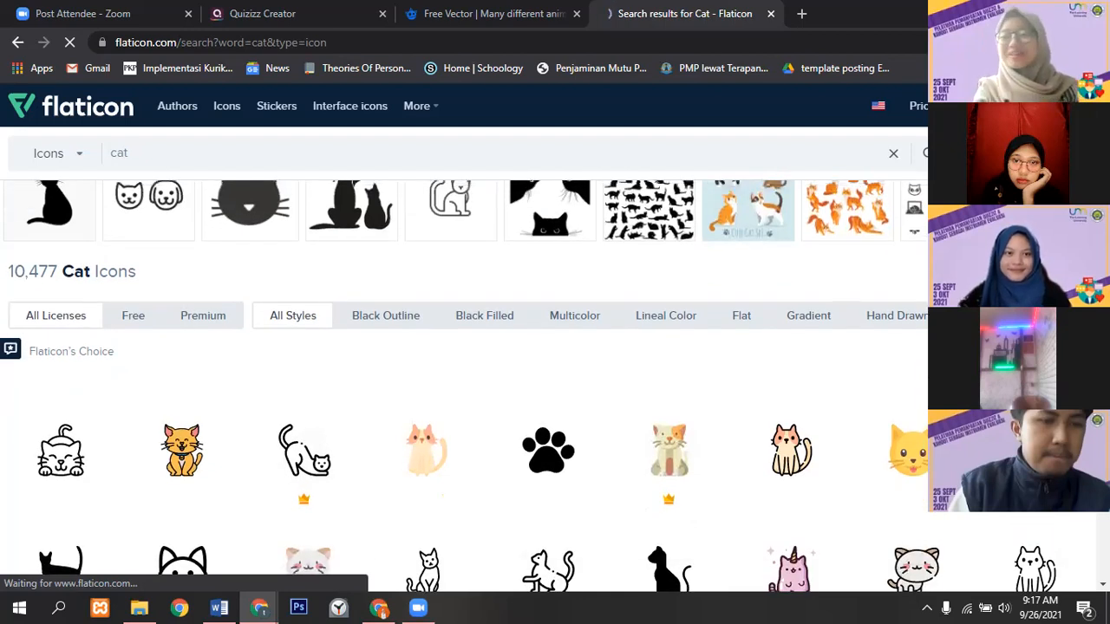
pyautogui.scroll(-2, 466, 386)
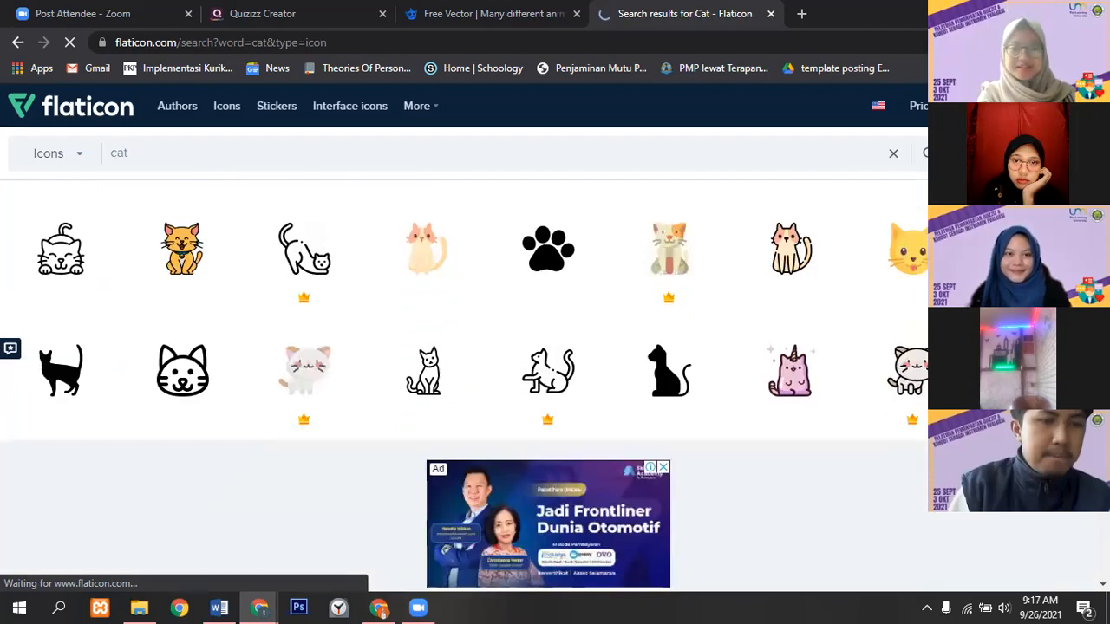
# - Open the orange-and-cream sitting cat icon in the results and download it free as a 128px PNG
pyautogui.scroll(2, 465, 373)
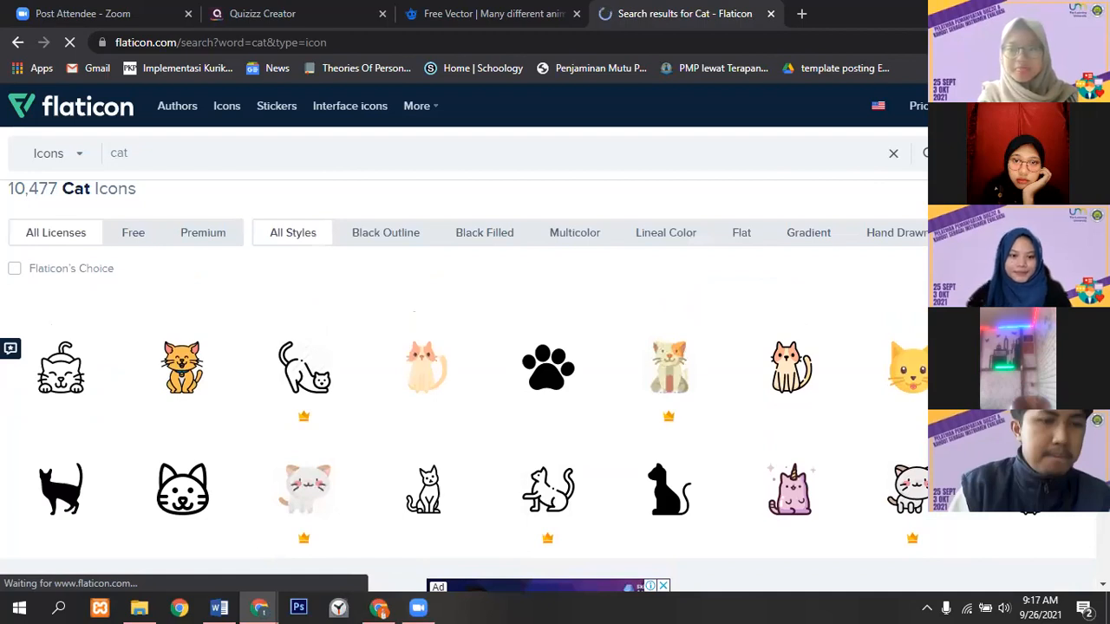
pyautogui.click(440, 390)
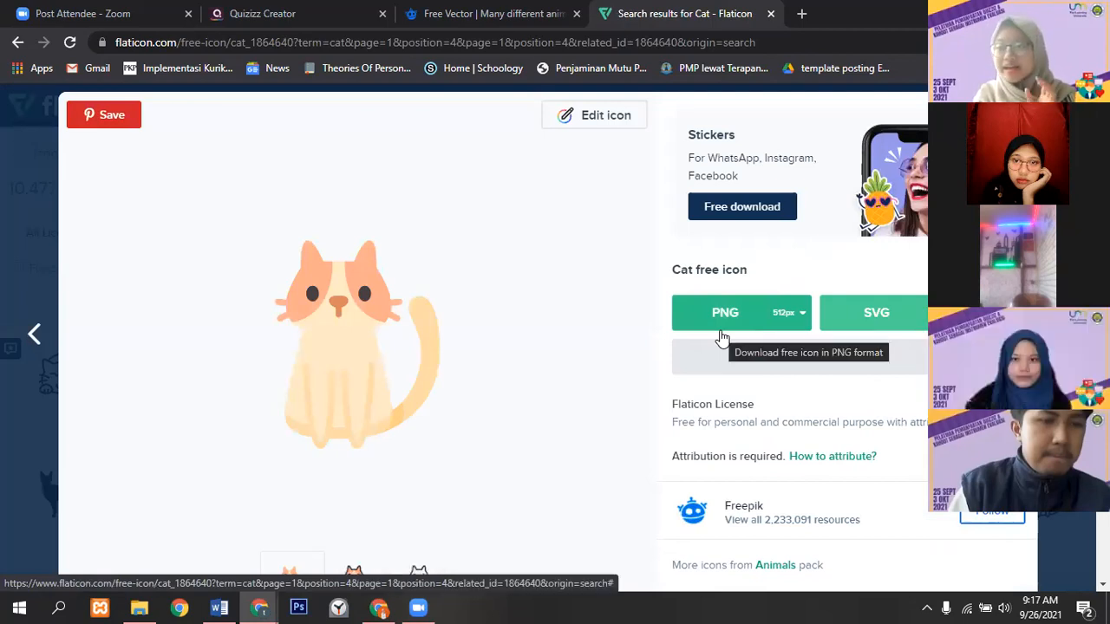
pyautogui.click(804, 314)
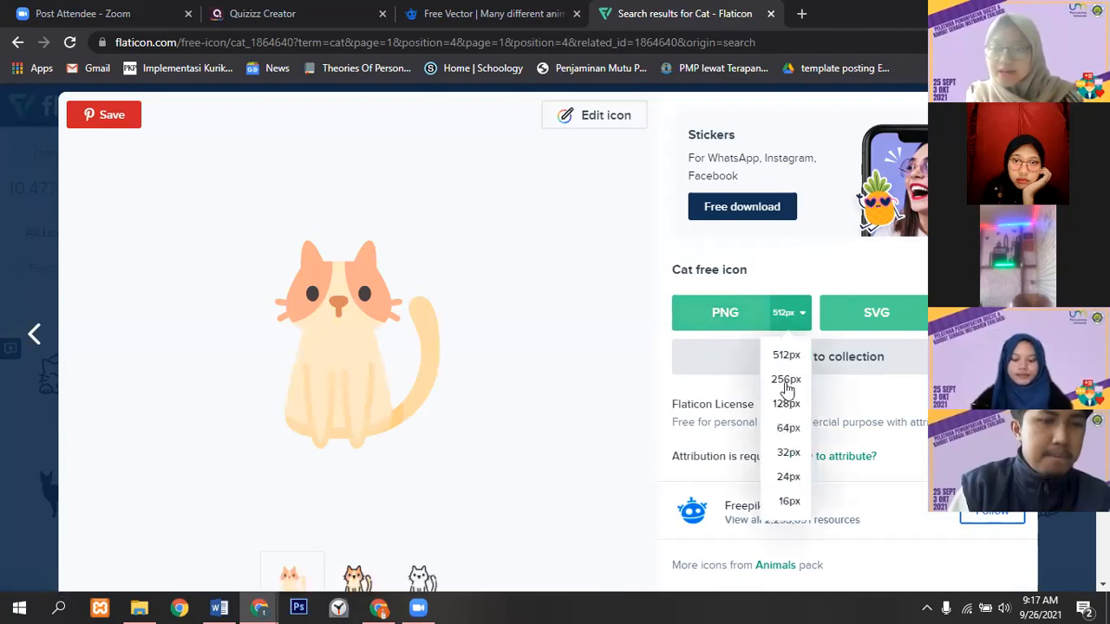
pyautogui.click(786, 404)
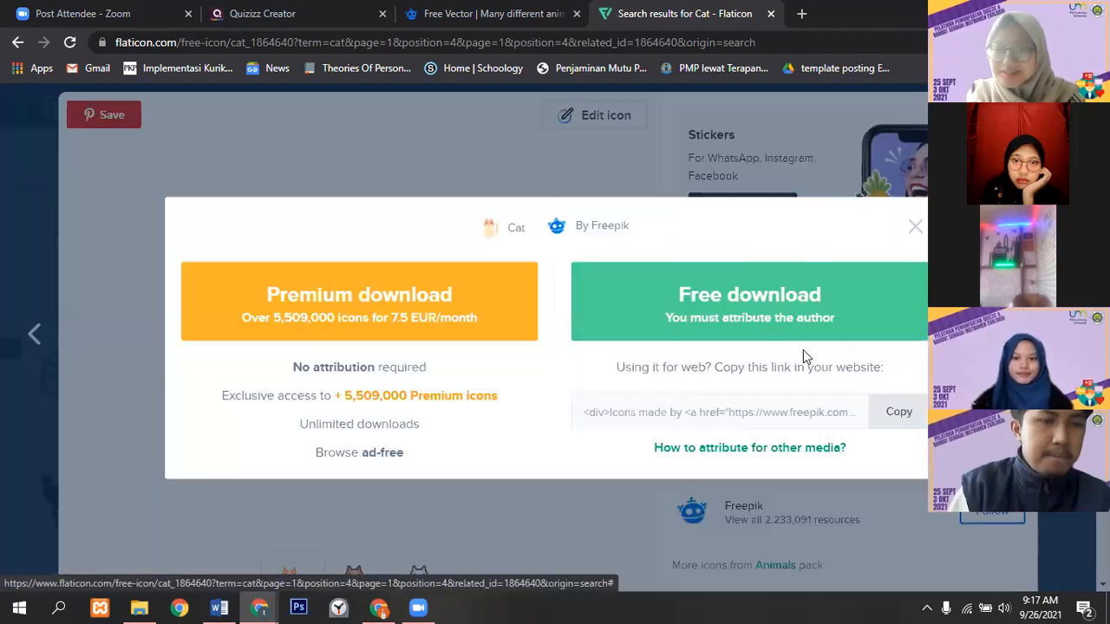
pyautogui.click(805, 294)
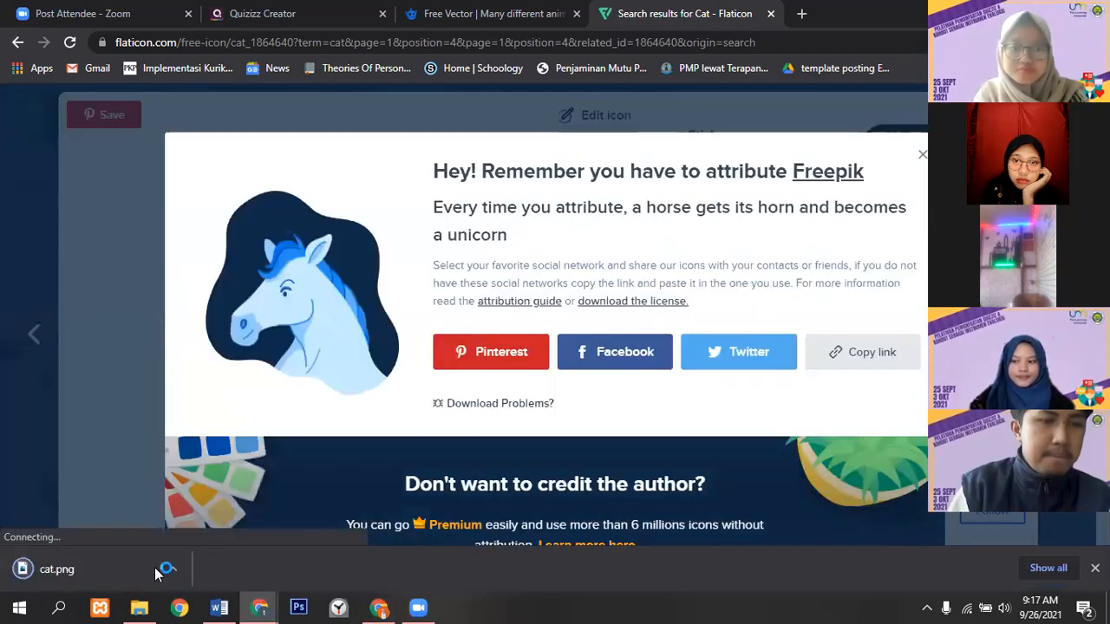
# - Return to the Quizizz quiz editor and upload the cat picture from Downloads as the image for answer option 1
pyautogui.click(330, 10)
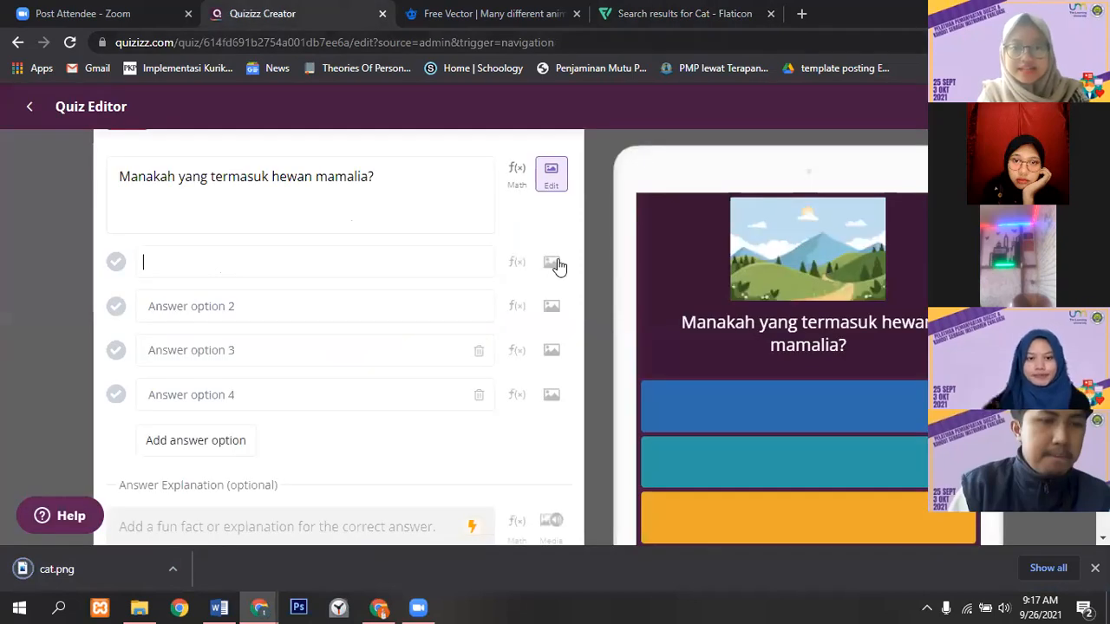
pyautogui.click(555, 264)
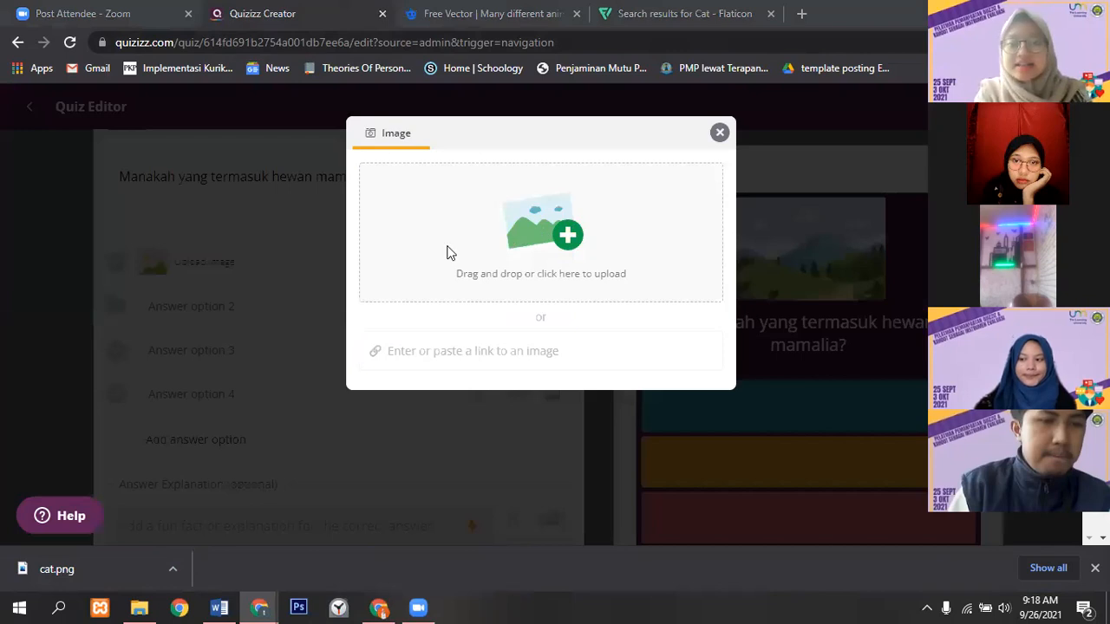
pyautogui.click(446, 251)
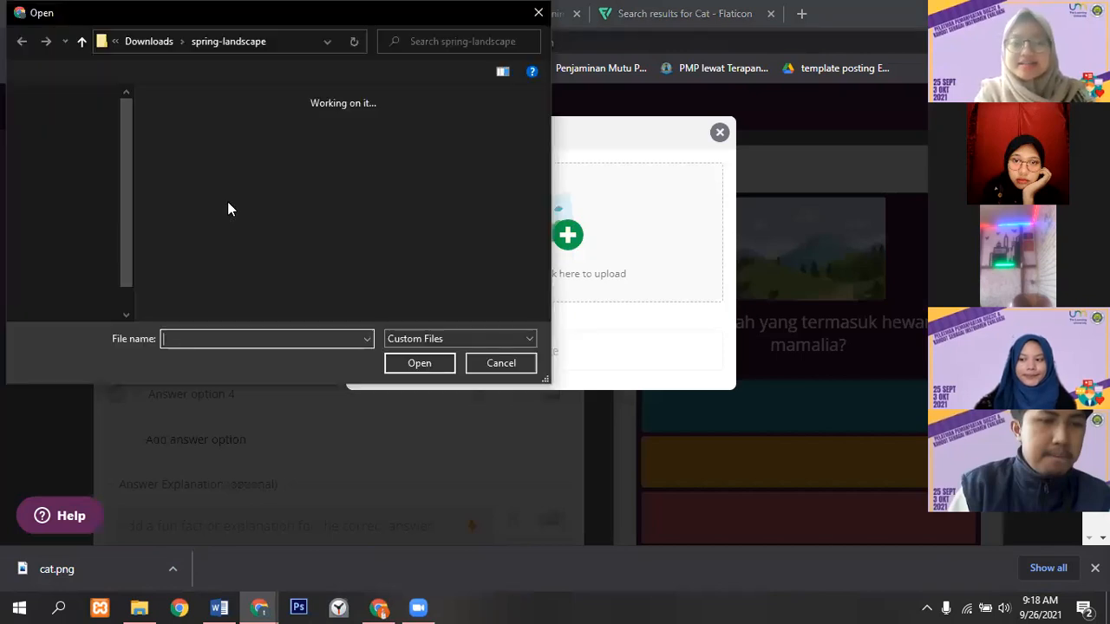
pyautogui.click(73, 212)
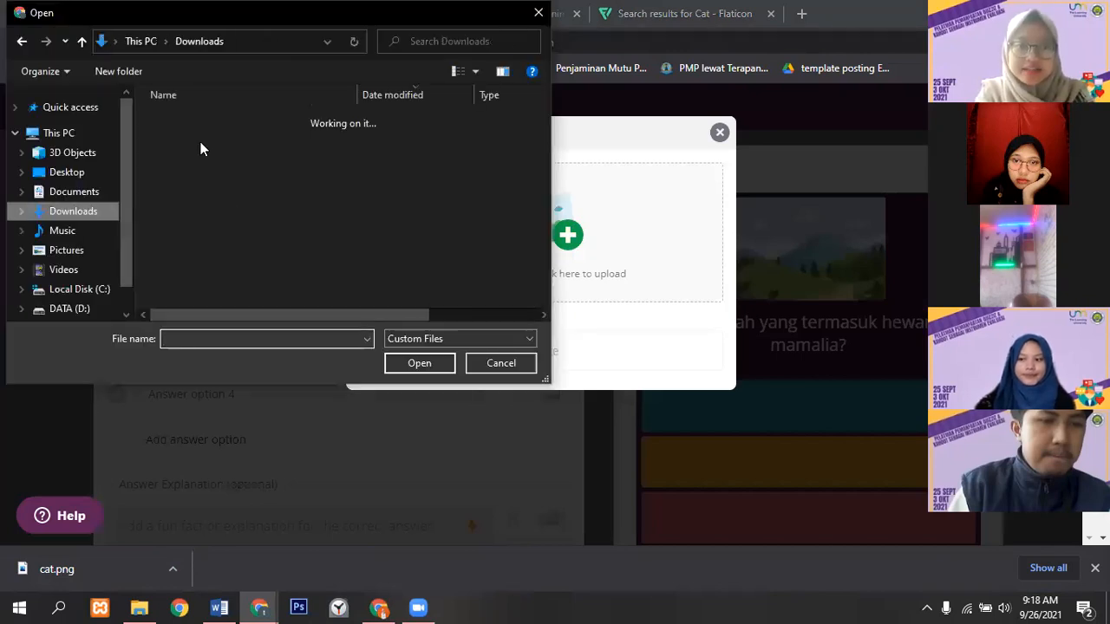
pyautogui.write('cat')
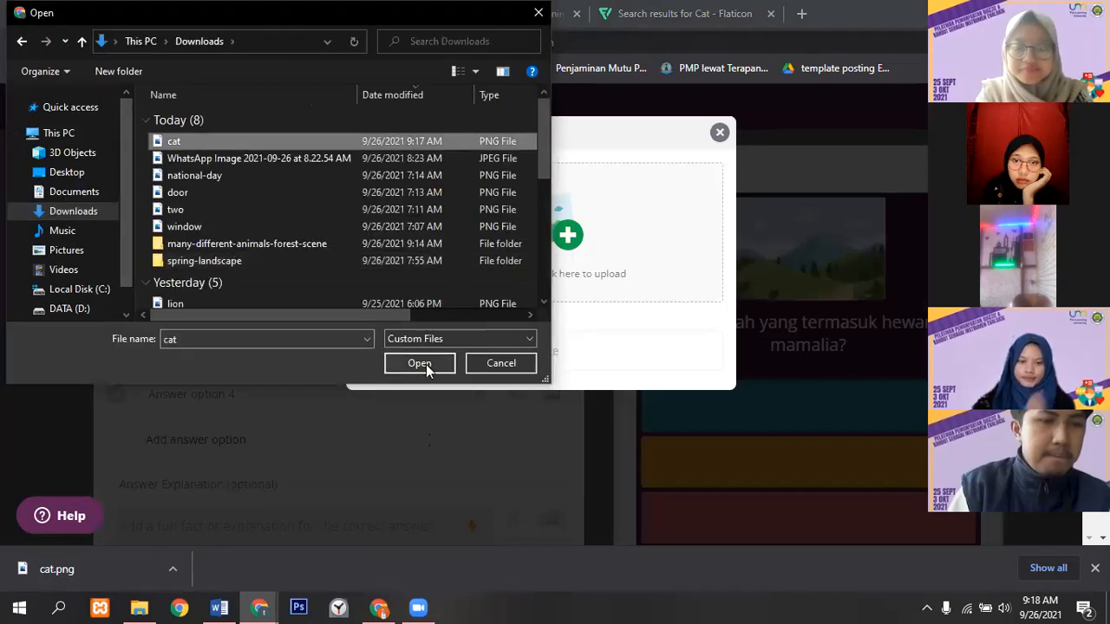
pyautogui.press('Return')
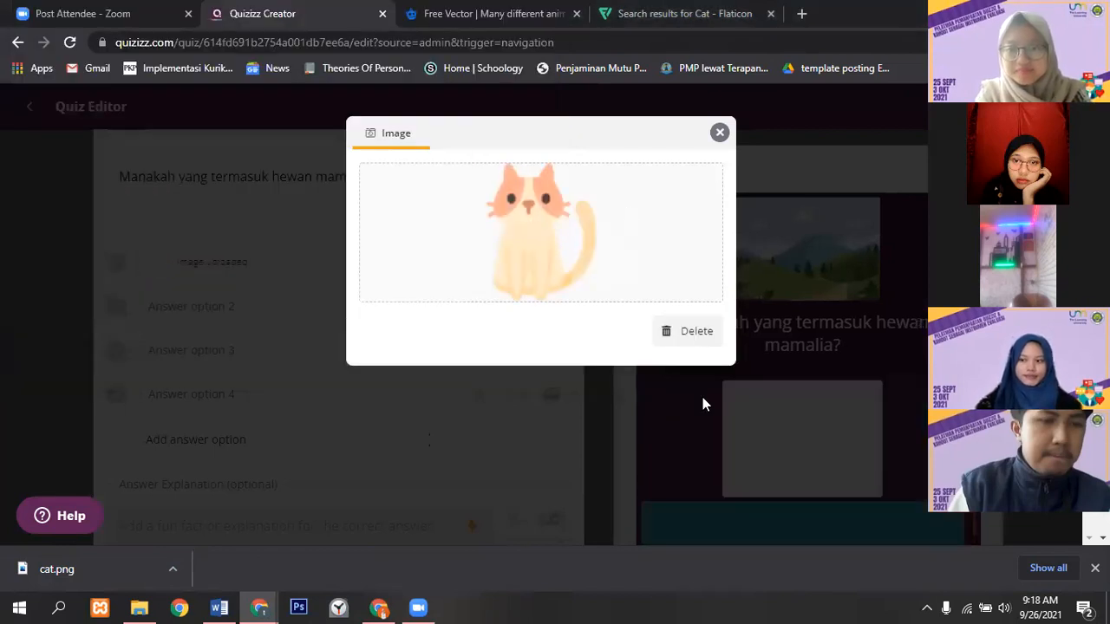
pyautogui.click(707, 403)
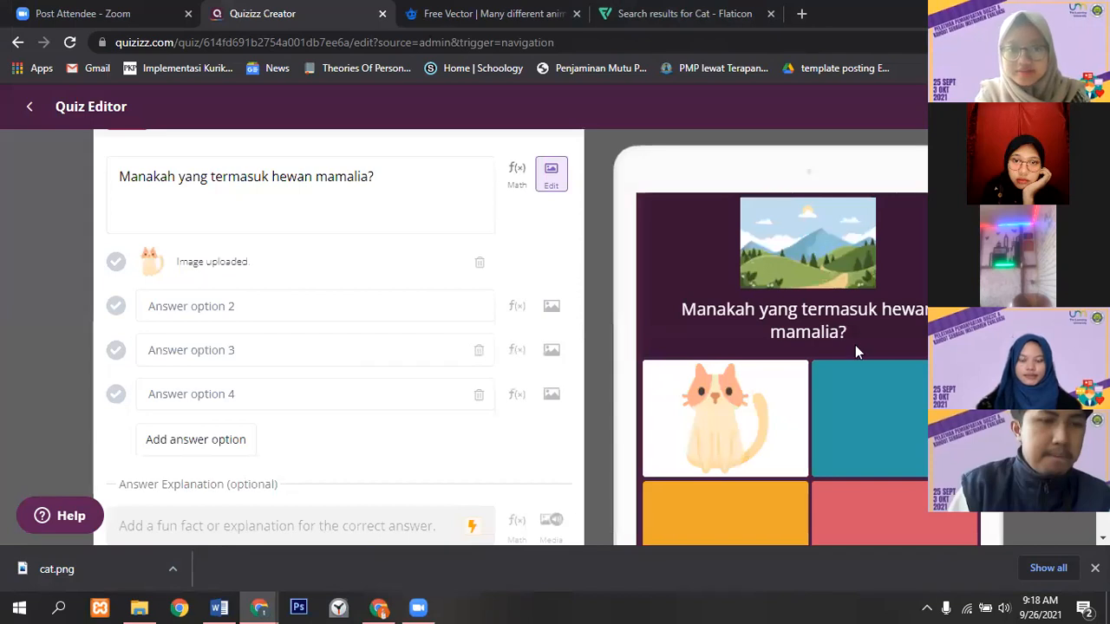
# - Upload the turtle picture from Downloads as the image for answer option 2
pyautogui.scroll(-1, 784, 401)
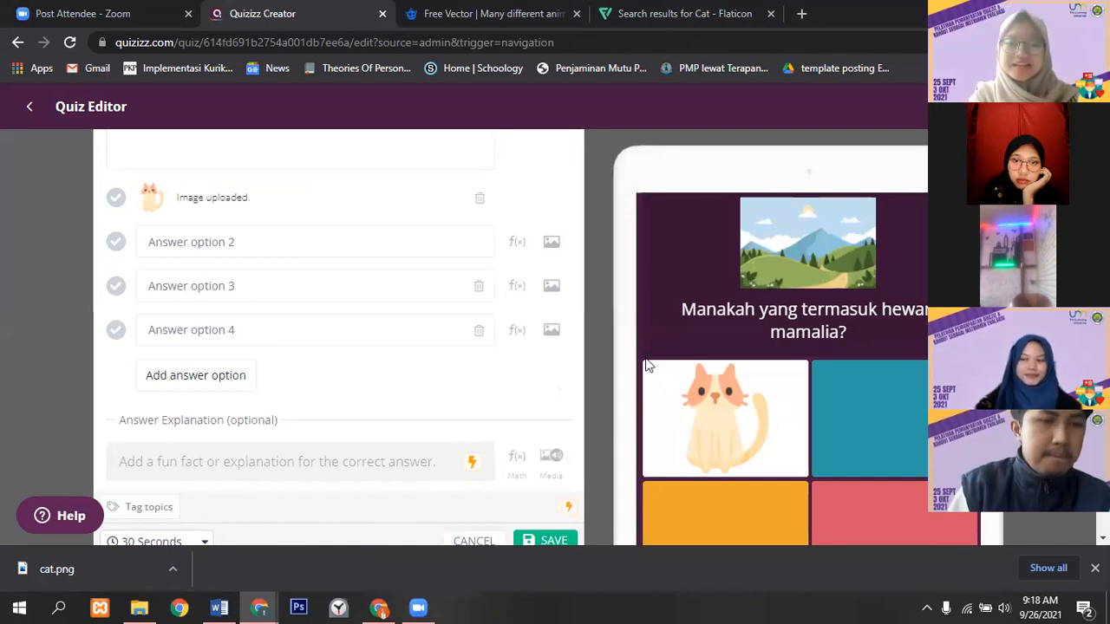
pyautogui.click(551, 245)
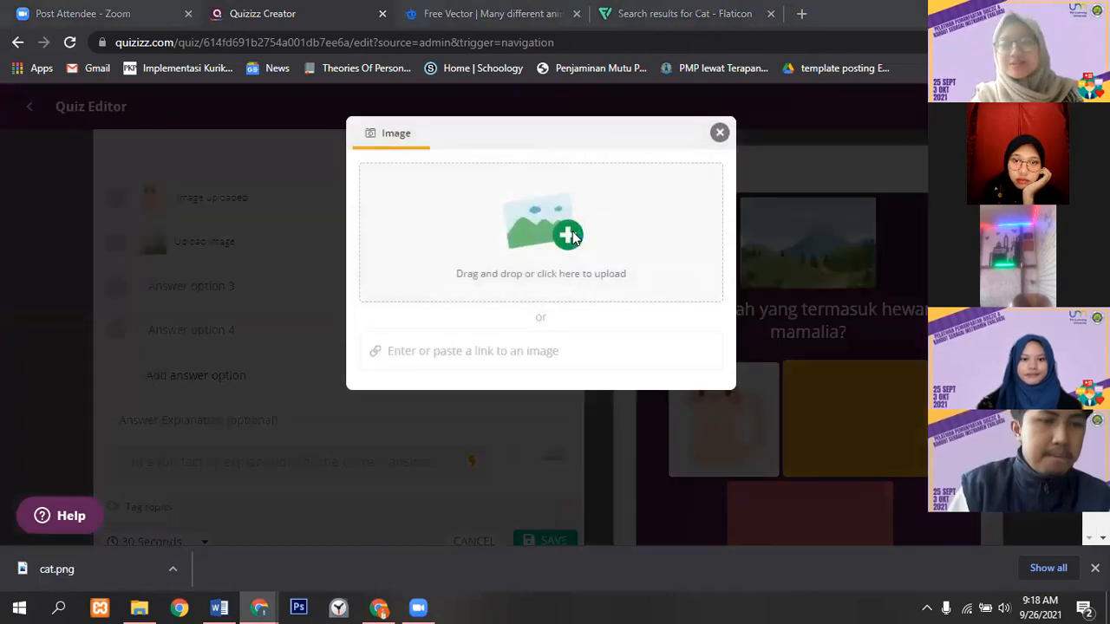
pyautogui.click(572, 238)
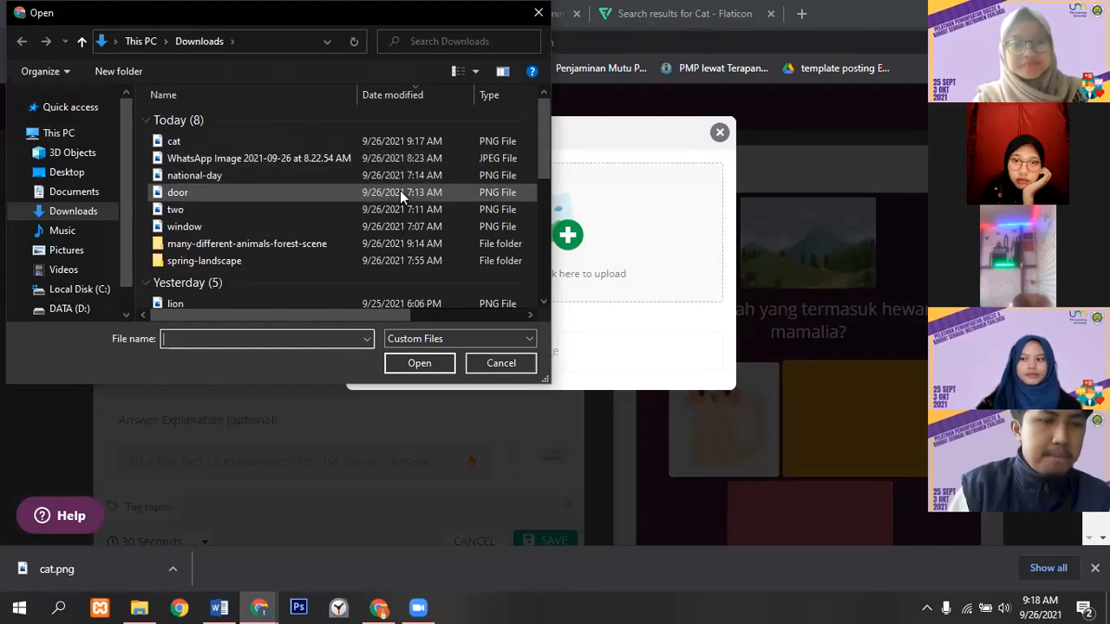
pyautogui.moveTo(546, 163); pyautogui.dragTo(548, 195)
pyautogui.click(345, 239)
pyautogui.click(436, 364)
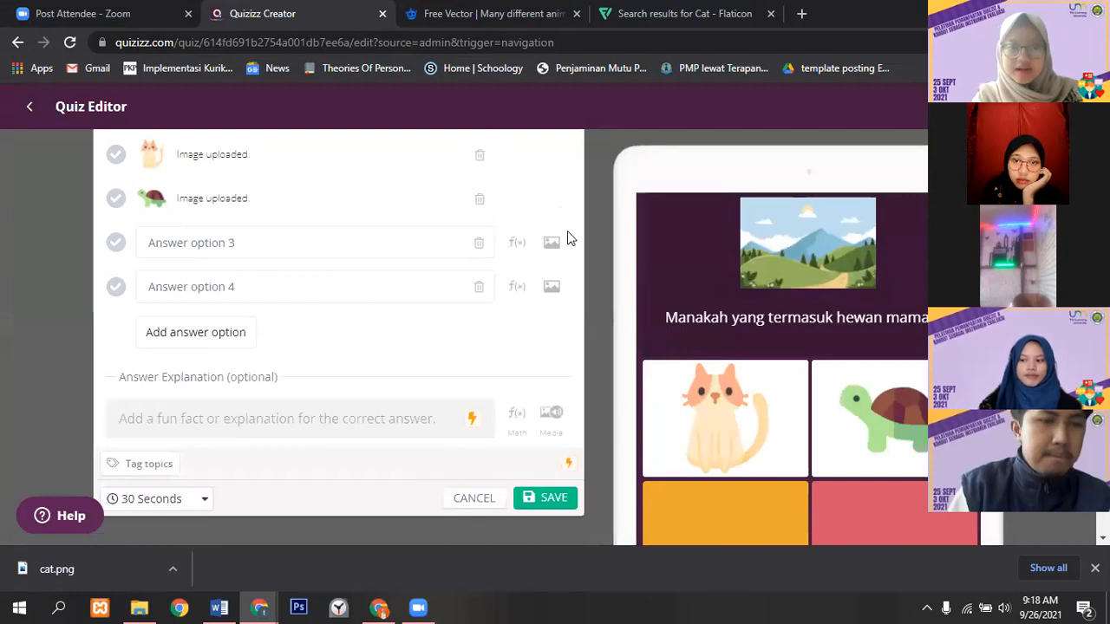
# - Upload the hen picture from Downloads as the image for answer option 3
pyautogui.click(555, 243)
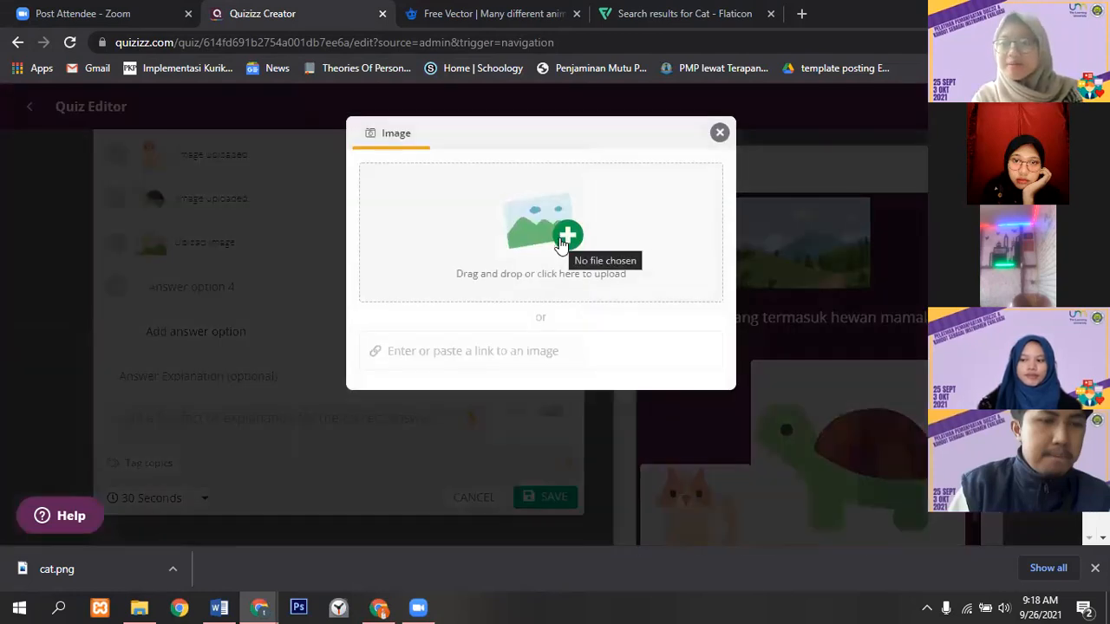
pyautogui.click(561, 245)
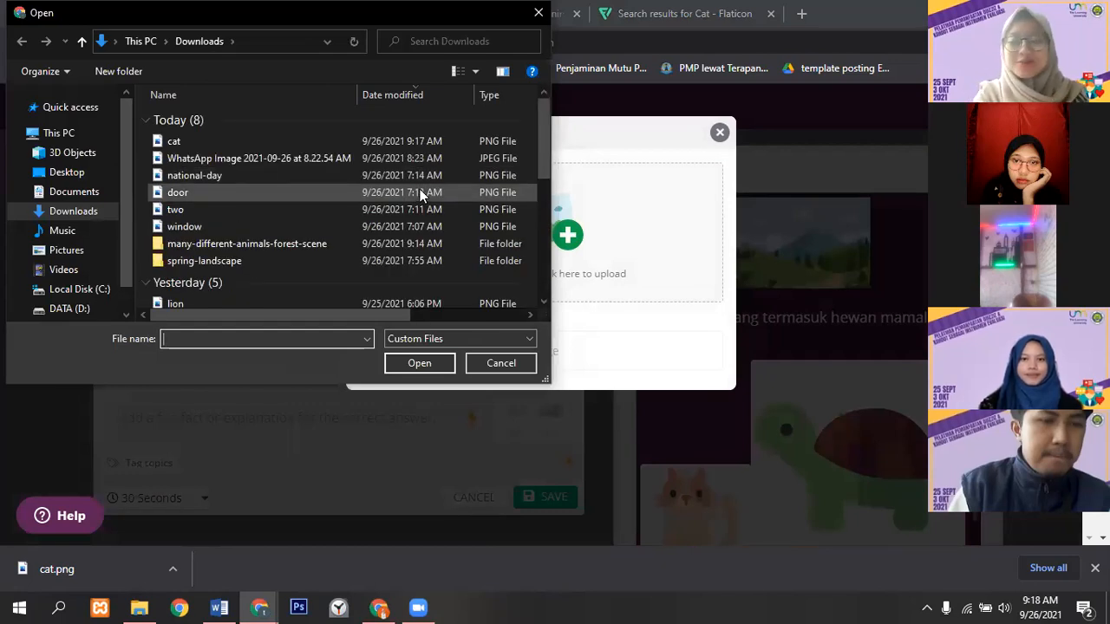
pyautogui.moveTo(539, 160); pyautogui.dragTo(511, 212)
pyautogui.click(381, 250)
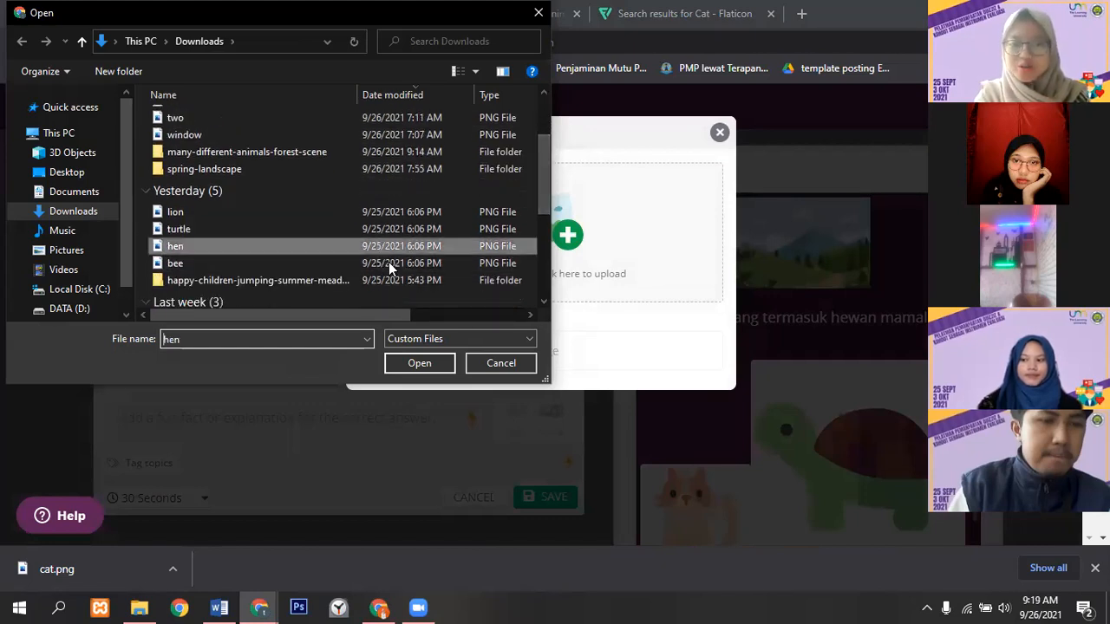
pyautogui.click(418, 362)
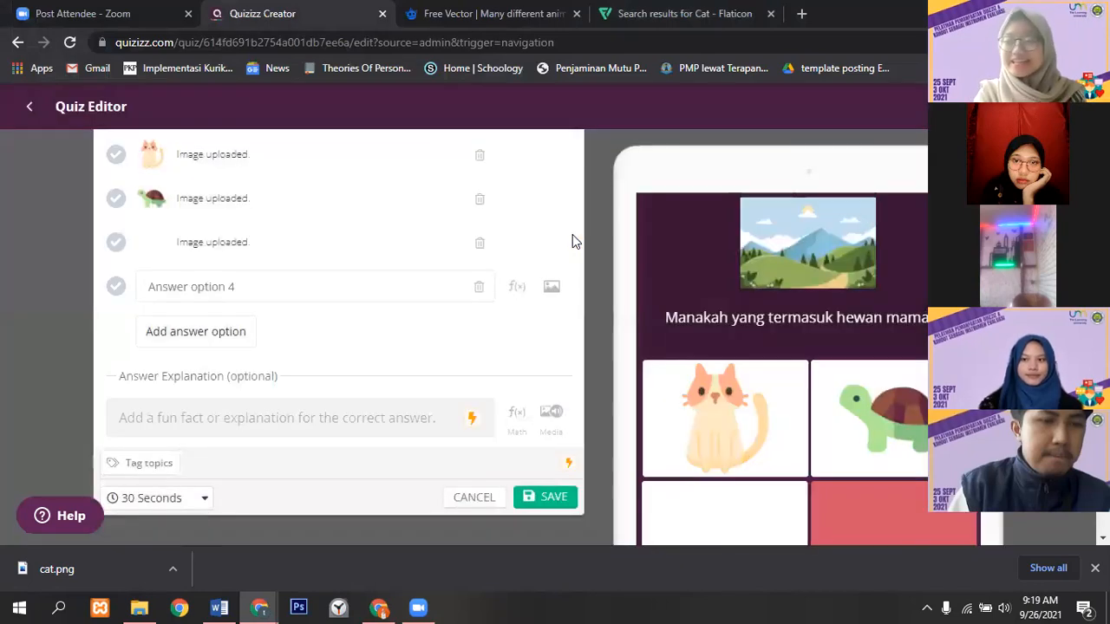
# - Add a fifth answer option, delete answer options 5 and 4, and dismiss the browser's downloads bar
pyautogui.scroll(-1, 565, 365)
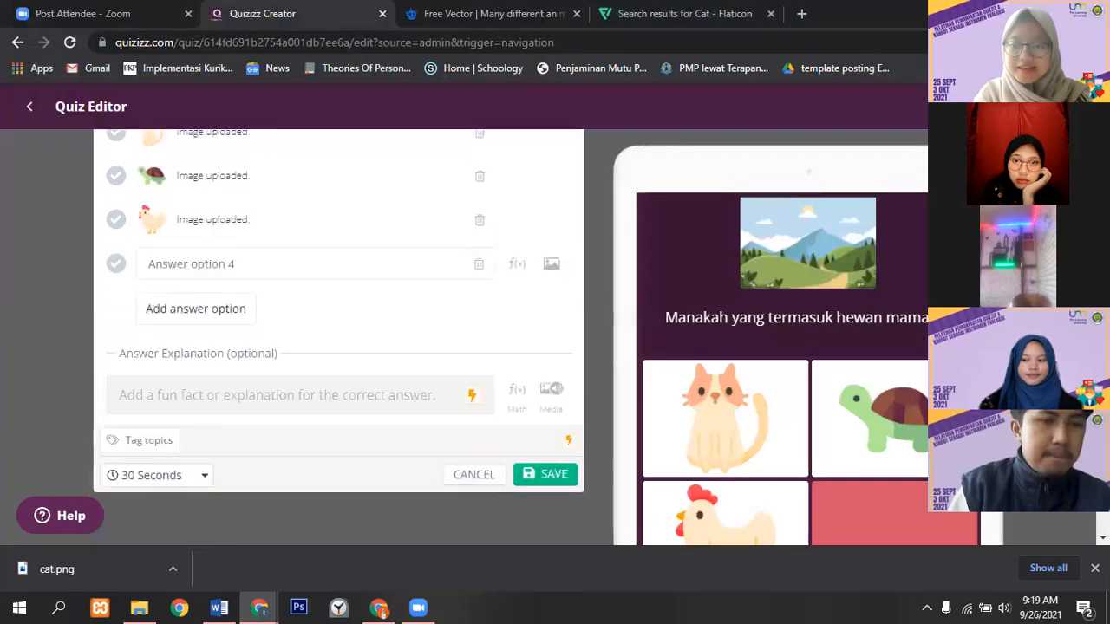
pyautogui.scroll(1, 564, 364)
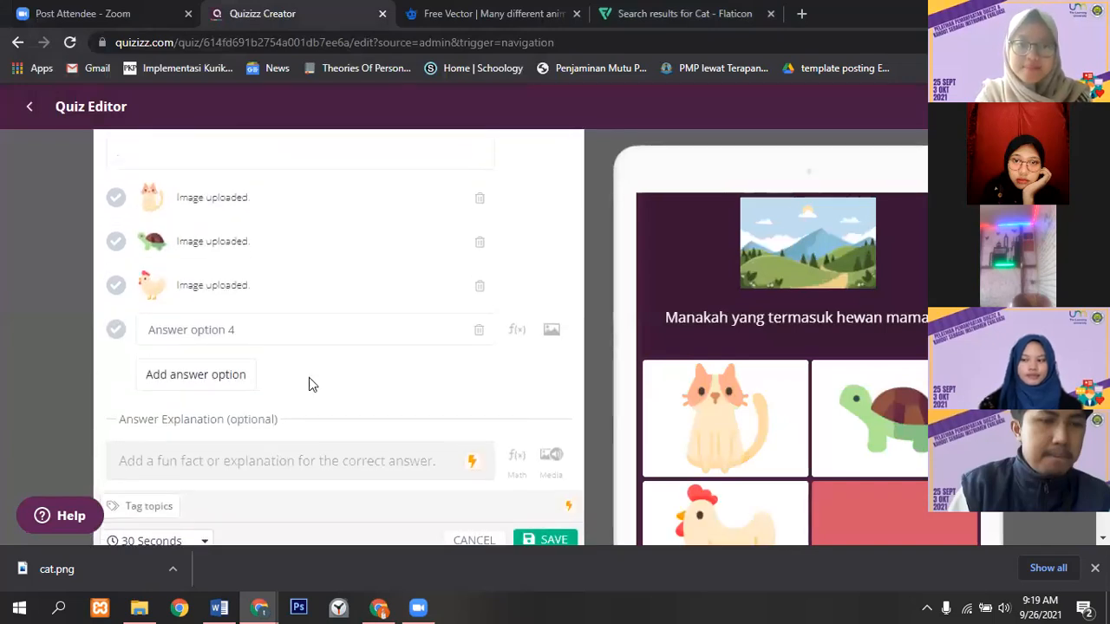
pyautogui.click(230, 373)
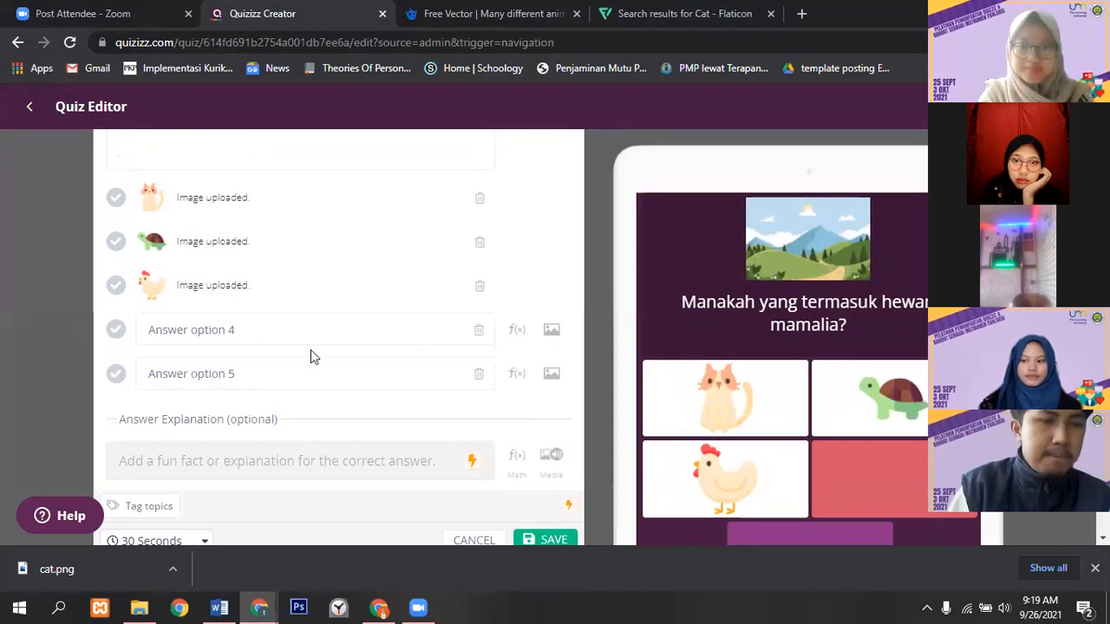
pyautogui.click(482, 375)
pyautogui.click(479, 332)
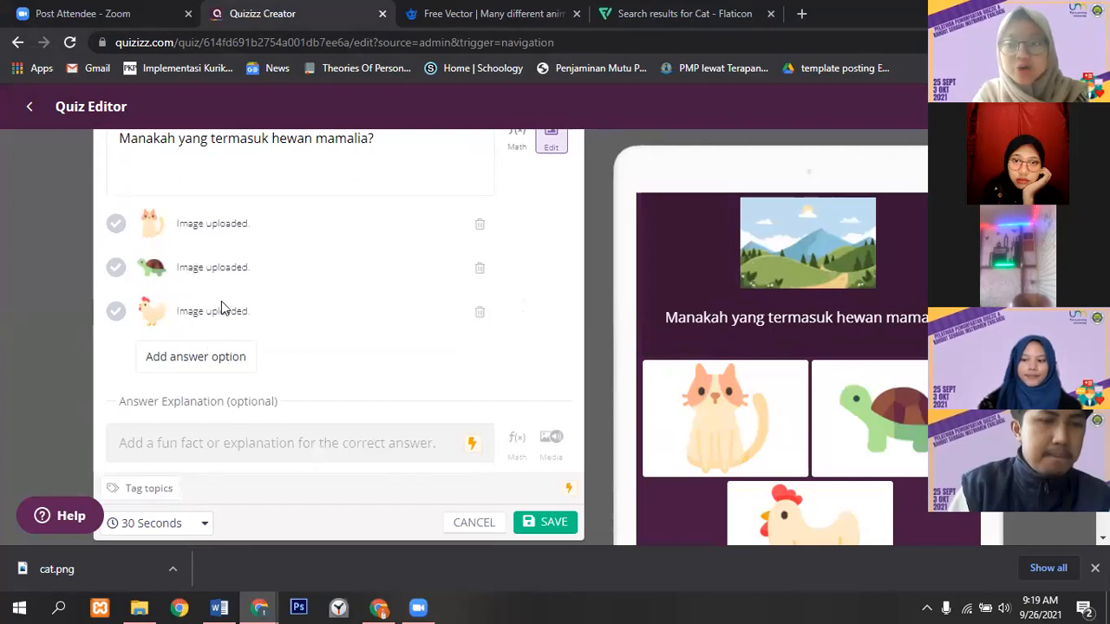
pyautogui.click(1095, 568)
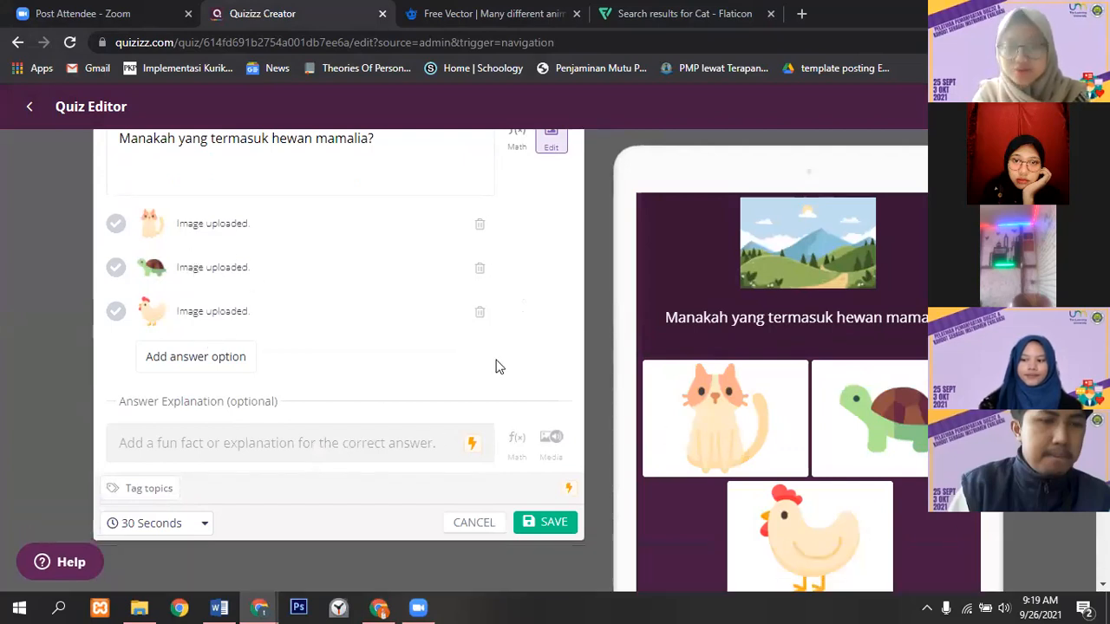
# - Mark the cat as the correct answer, choose a time limit of 30 seconds and save the question
pyautogui.click(115, 224)
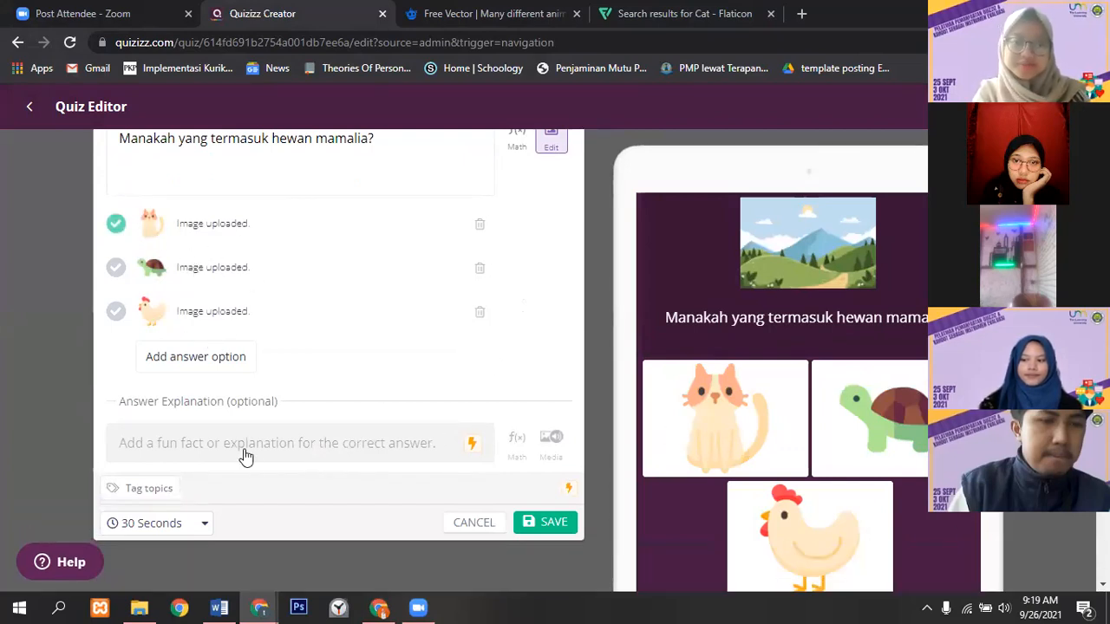
pyautogui.click(194, 530)
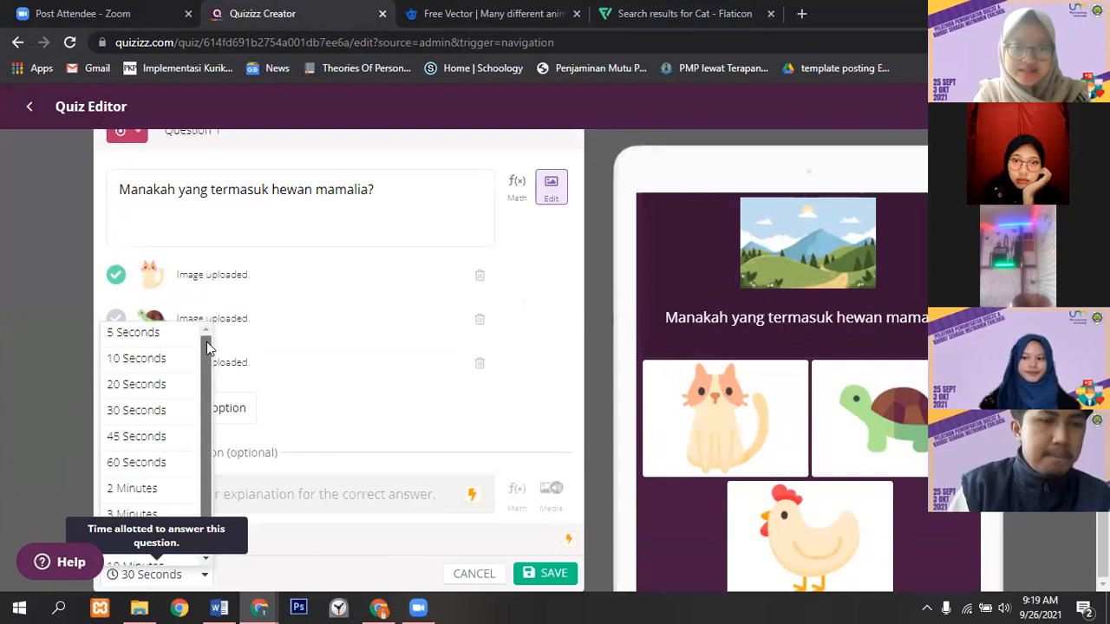
pyautogui.scroll(-1, 208, 373)
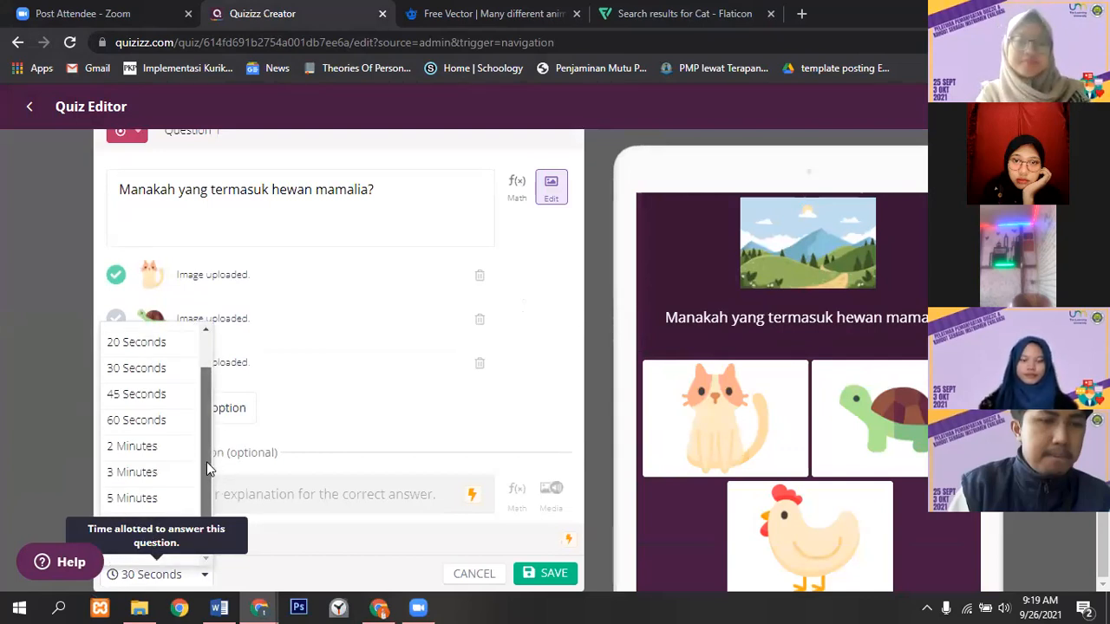
pyautogui.scroll(1, 206, 450)
pyautogui.click(168, 411)
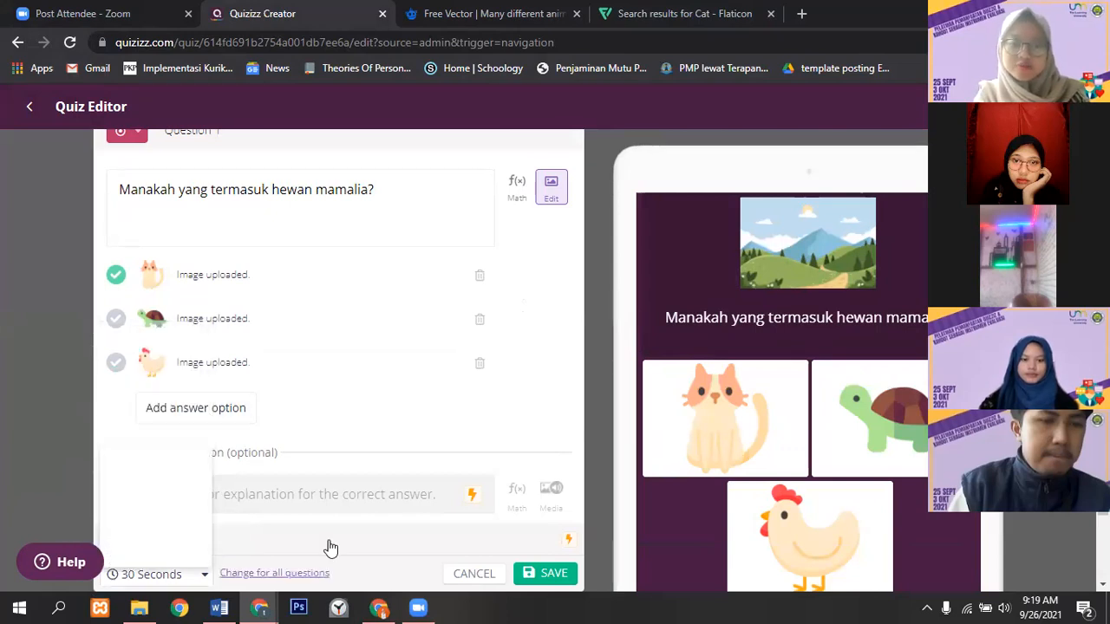
pyautogui.click(537, 575)
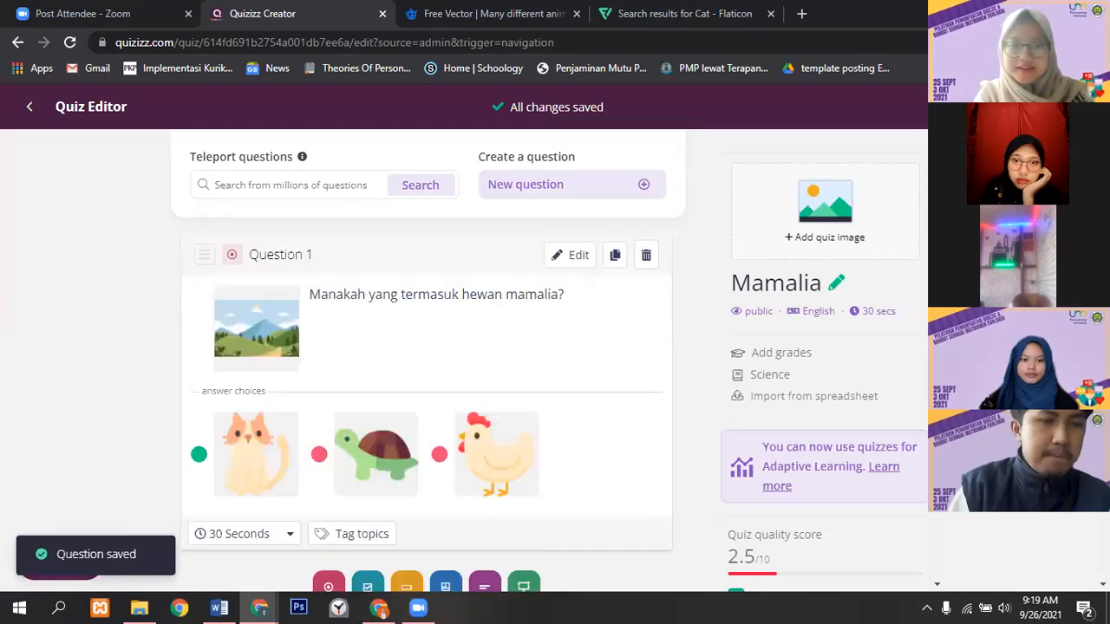
# - Add a checkbox question with the text "Hewan mamia adalah hewan yang?"
pyautogui.scroll(-1, 425, 456)
pyautogui.scroll(1, 425, 456)
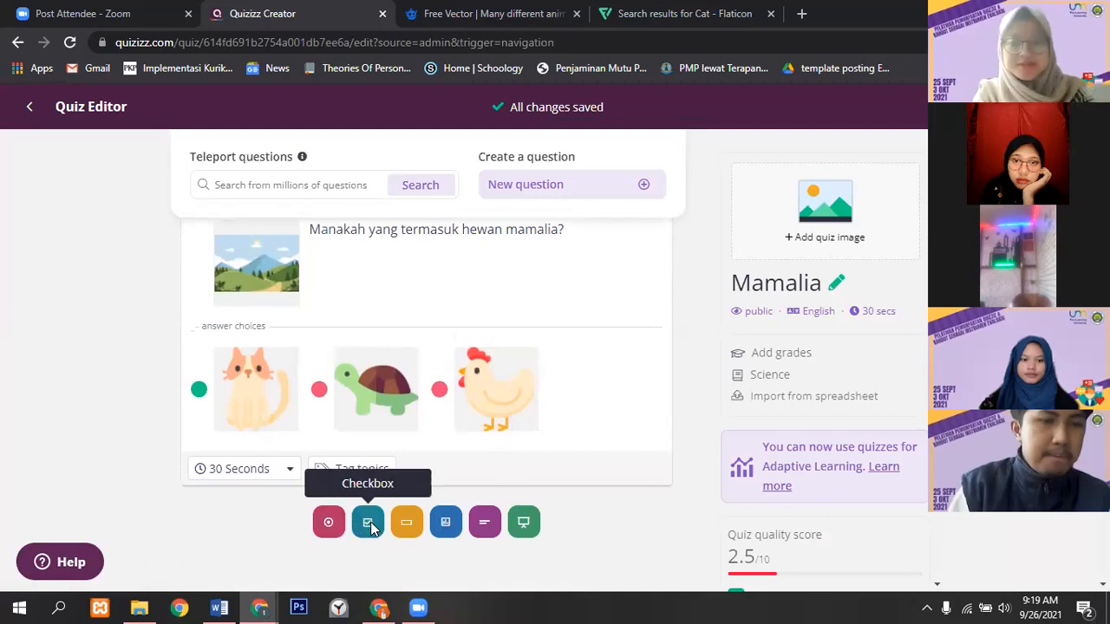
pyautogui.click(369, 524)
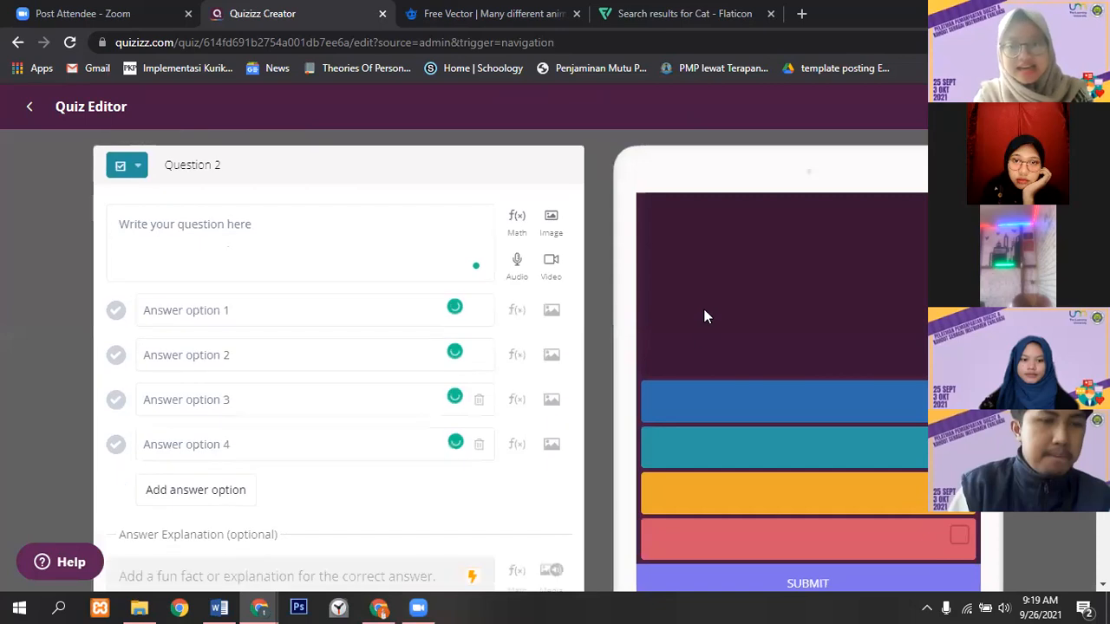
pyautogui.click(452, 221)
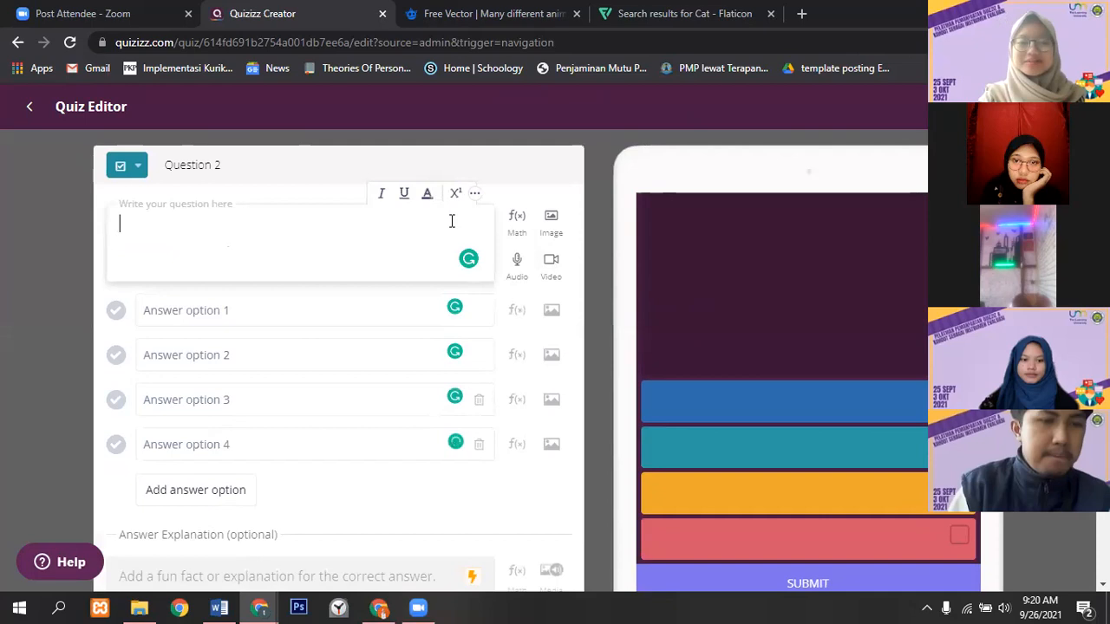
pyautogui.write('Hewan mam')
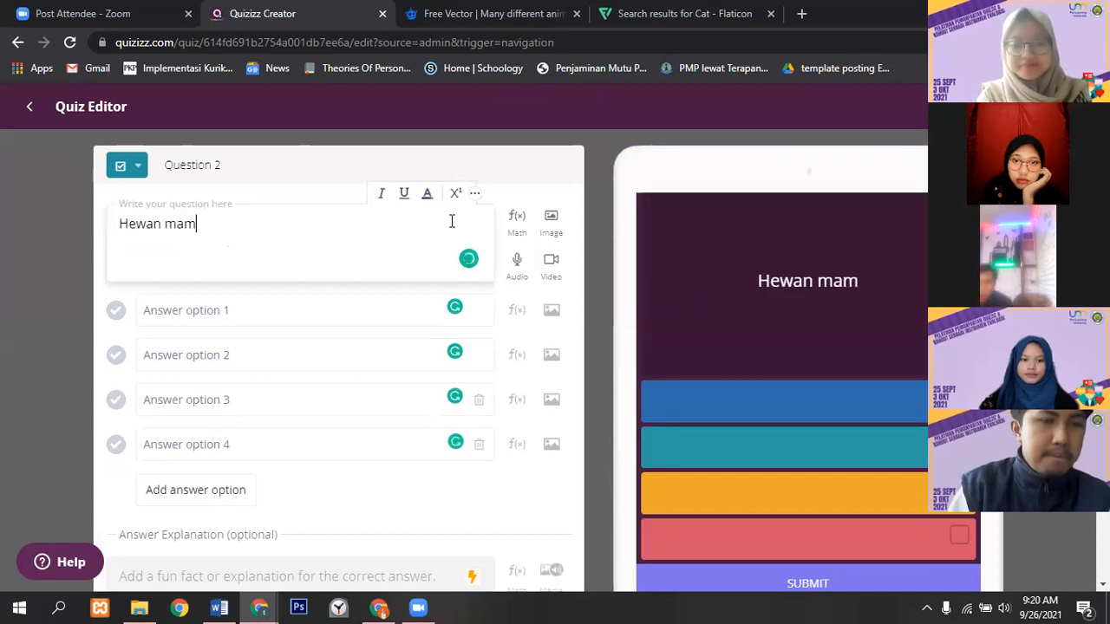
pyautogui.write('ia ada')
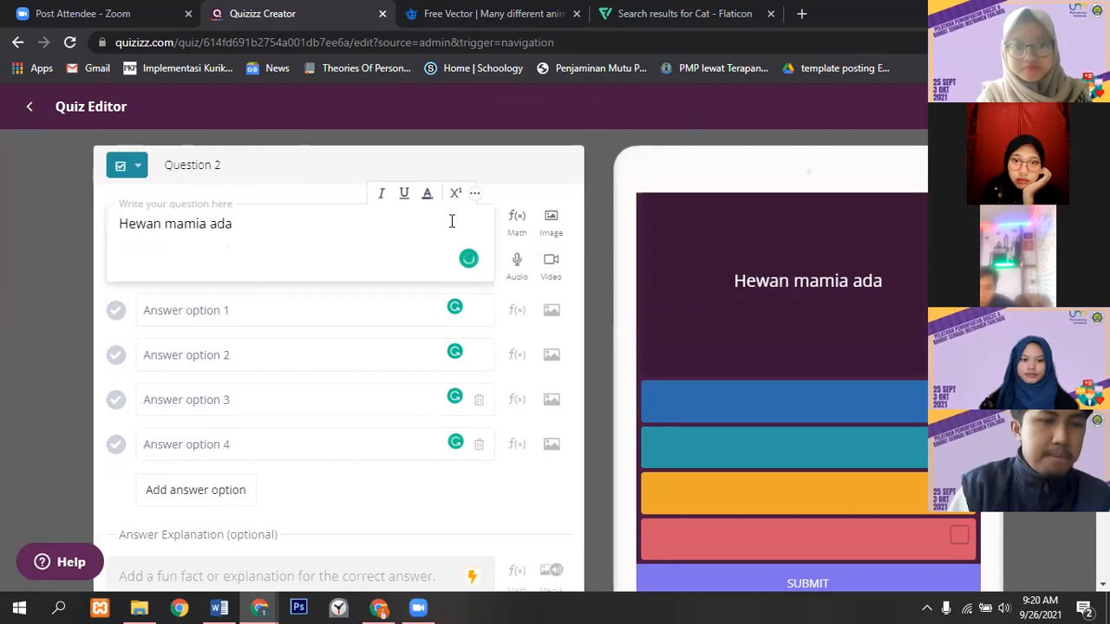
pyautogui.write('lah hewan yang?')
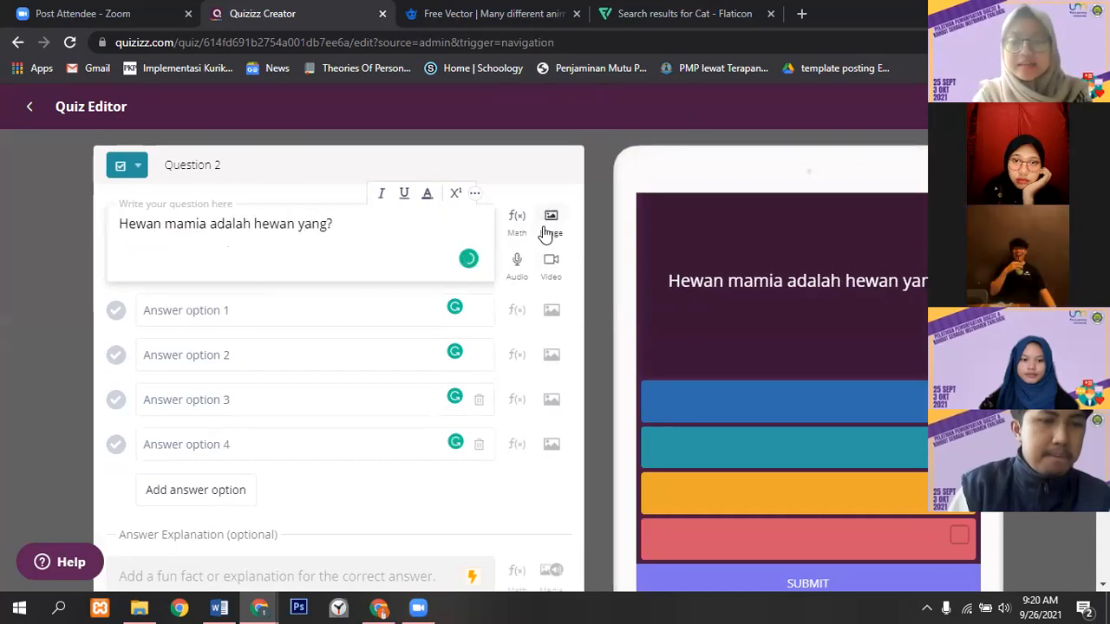
# - View the audio, video and image options for the question's media, and close them without adding anything
pyautogui.click(519, 266)
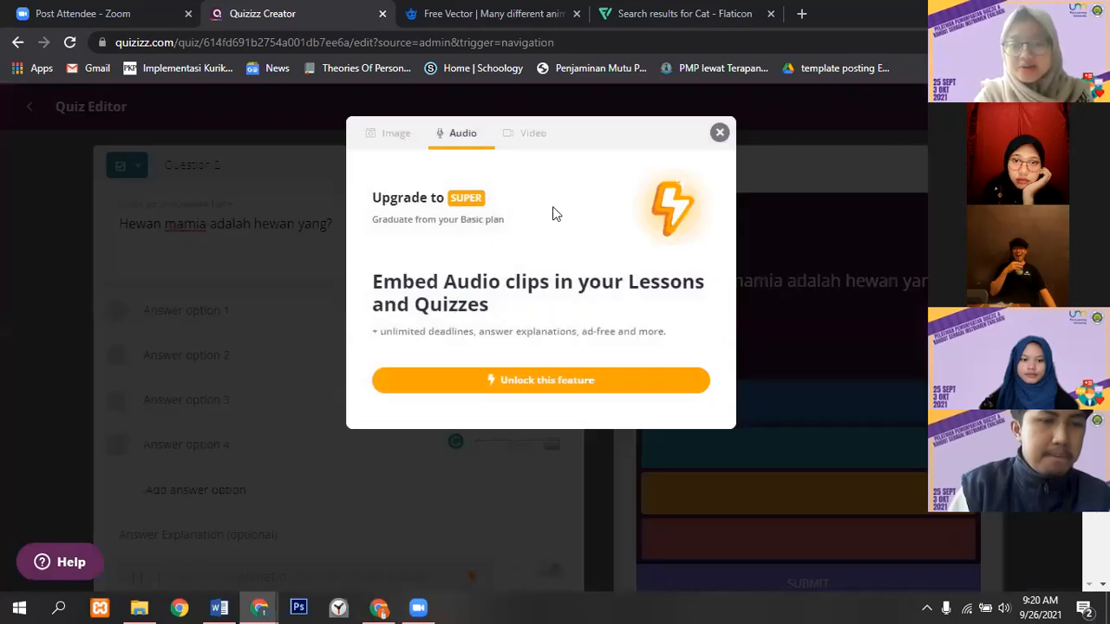
pyautogui.click(554, 132)
pyautogui.click(404, 139)
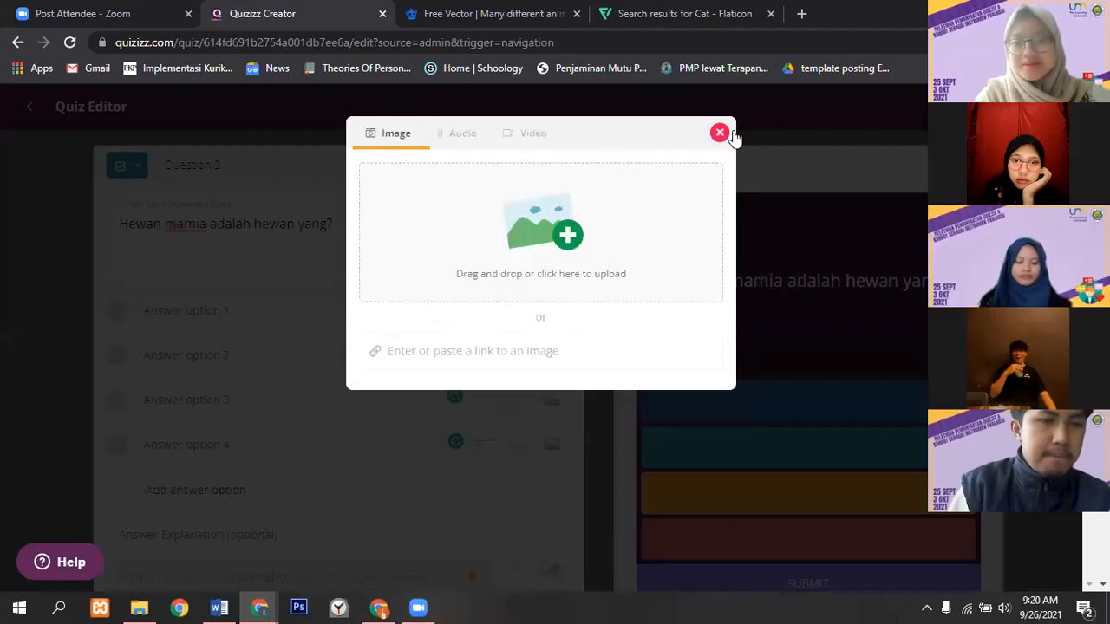
pyautogui.click(731, 134)
# - Enter "bertulang belakang" as answer option 1 and "bertelur" as answer option 2
pyautogui.click(319, 307)
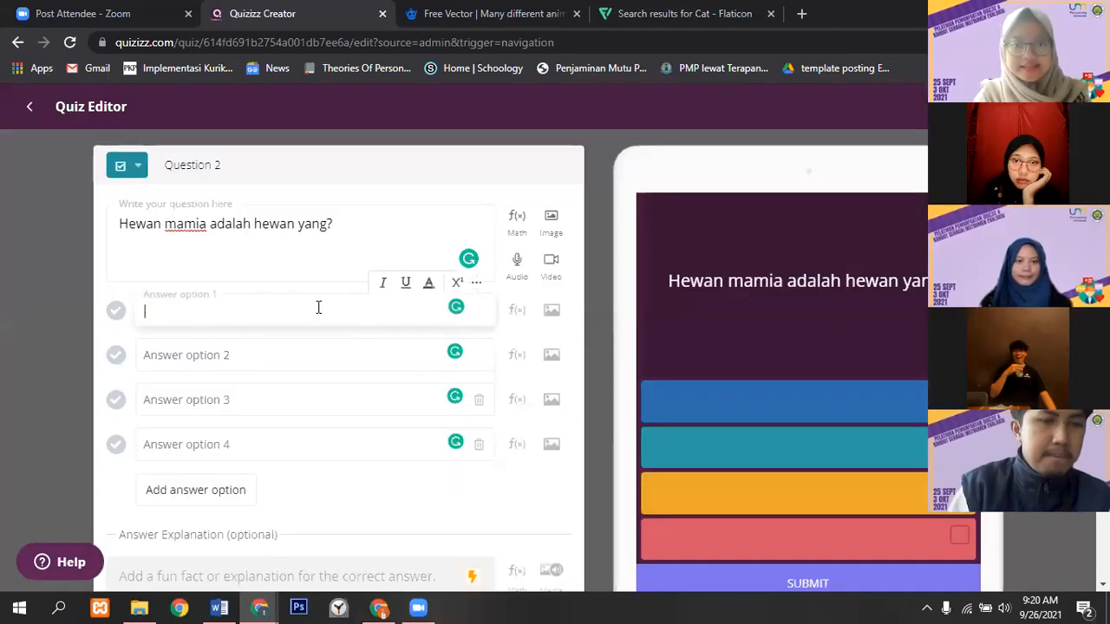
pyautogui.write('bertu')
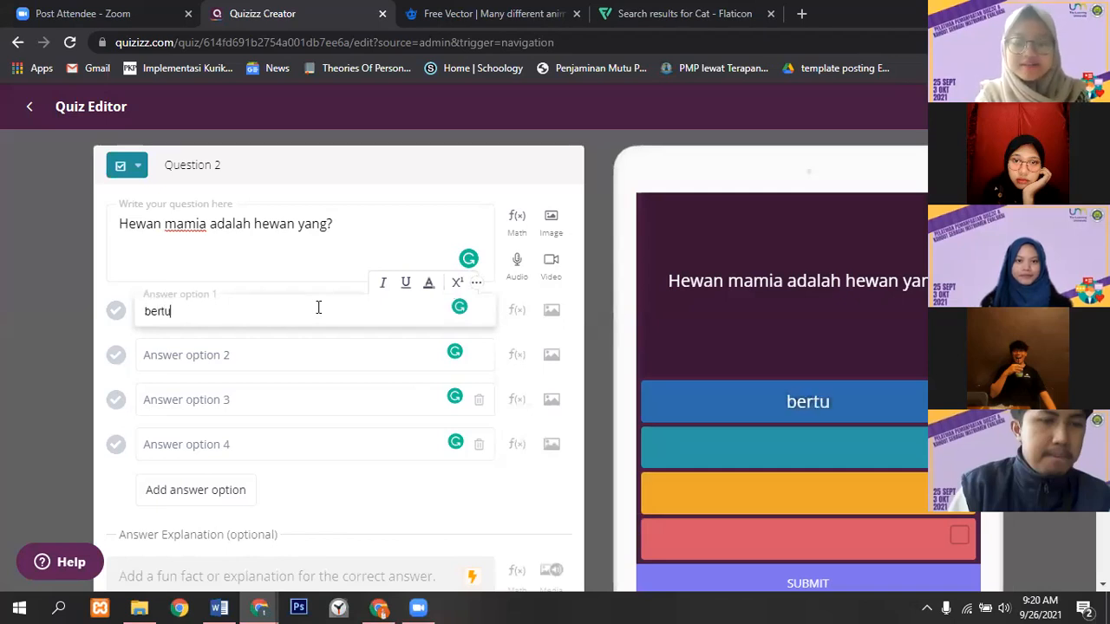
pyautogui.write('lang belakang')
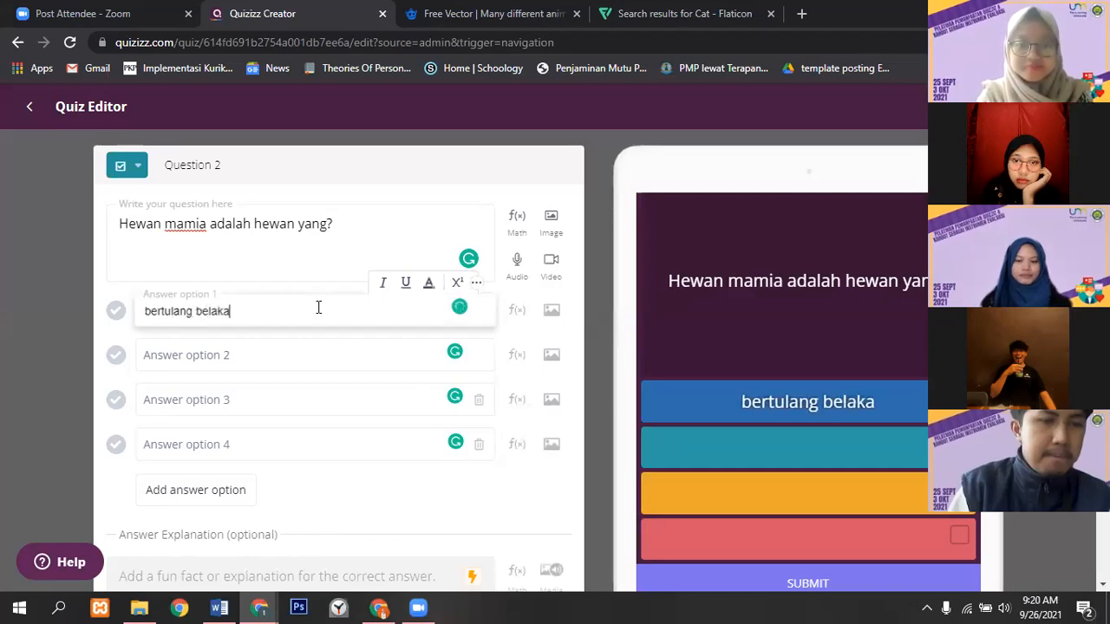
pyautogui.click(278, 354)
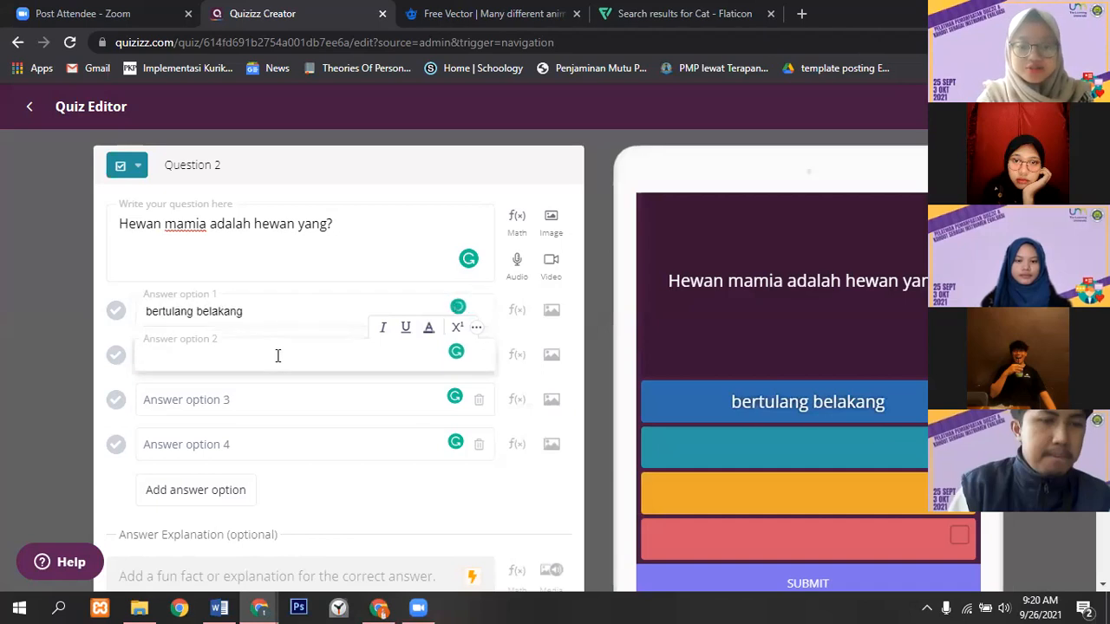
pyautogui.write('bertelur')
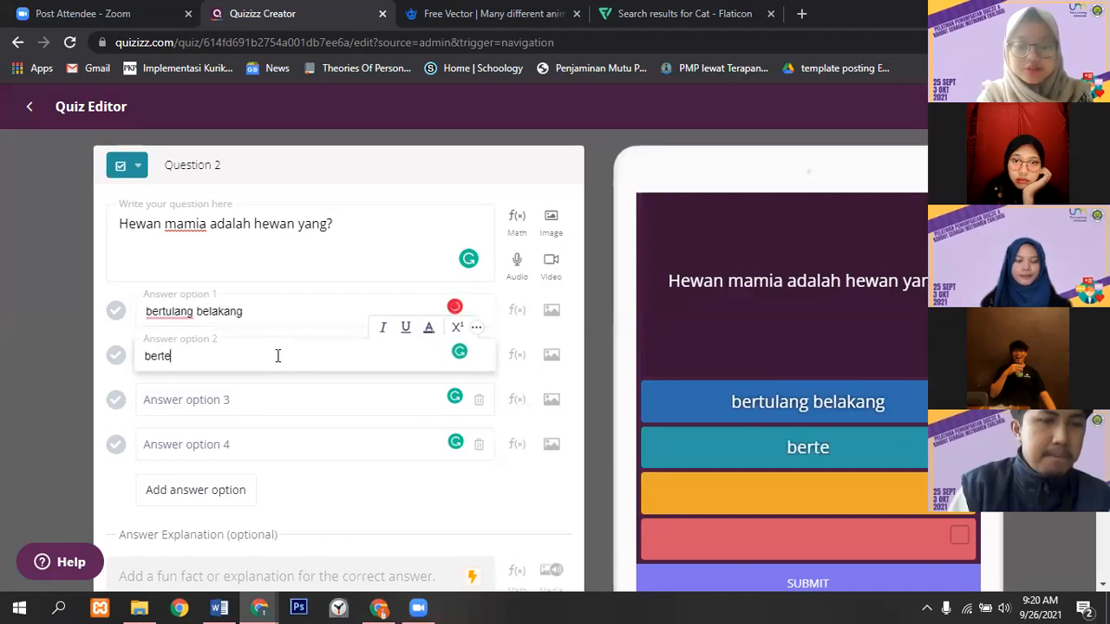
# - Enter "melahirkan" as answer option 3 and delete the empty answer option 4
pyautogui.click(233, 409)
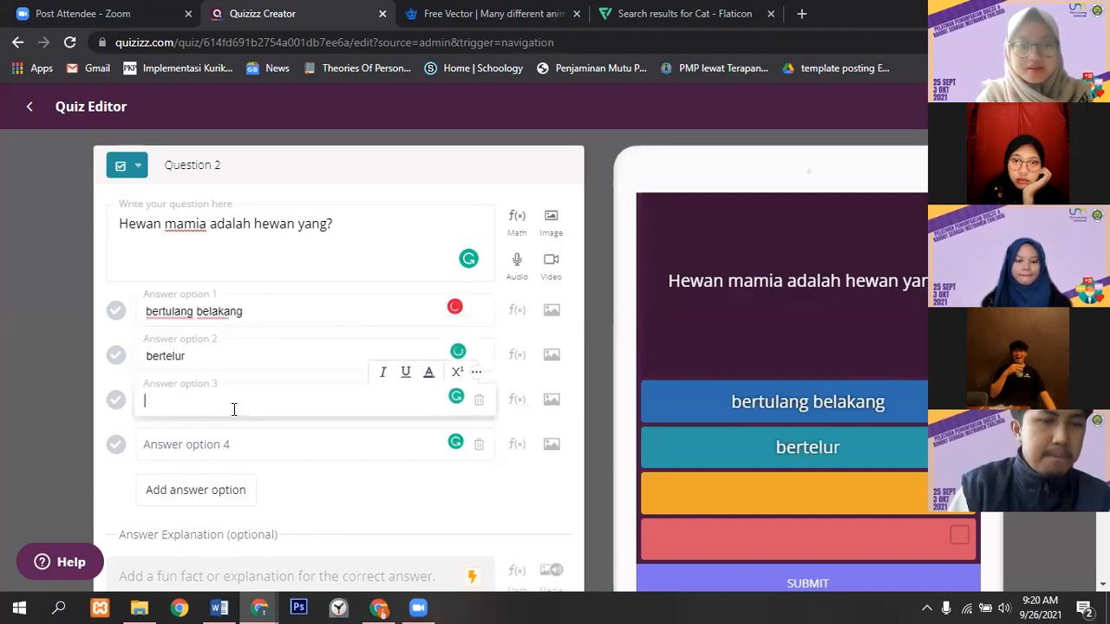
pyautogui.write('emlahi')
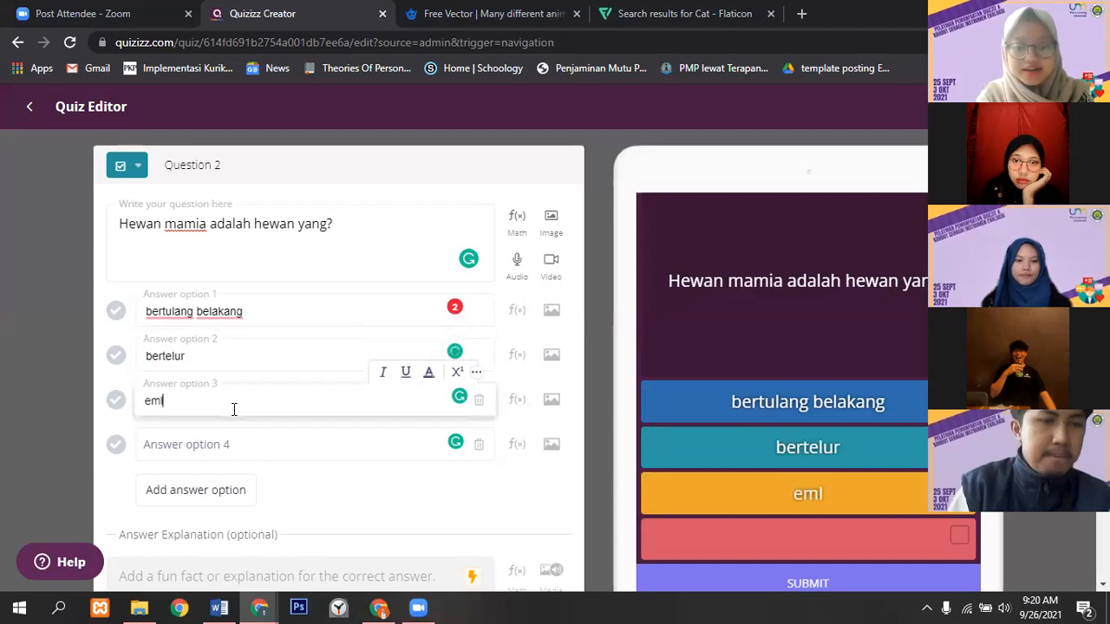
pyautogui.press('BackSpace')
pyautogui.press('BackSpace')
pyautogui.press('BackSpace')
pyautogui.press('BackSpace')
pyautogui.press('BackSpace')
pyautogui.press('BackSpace')
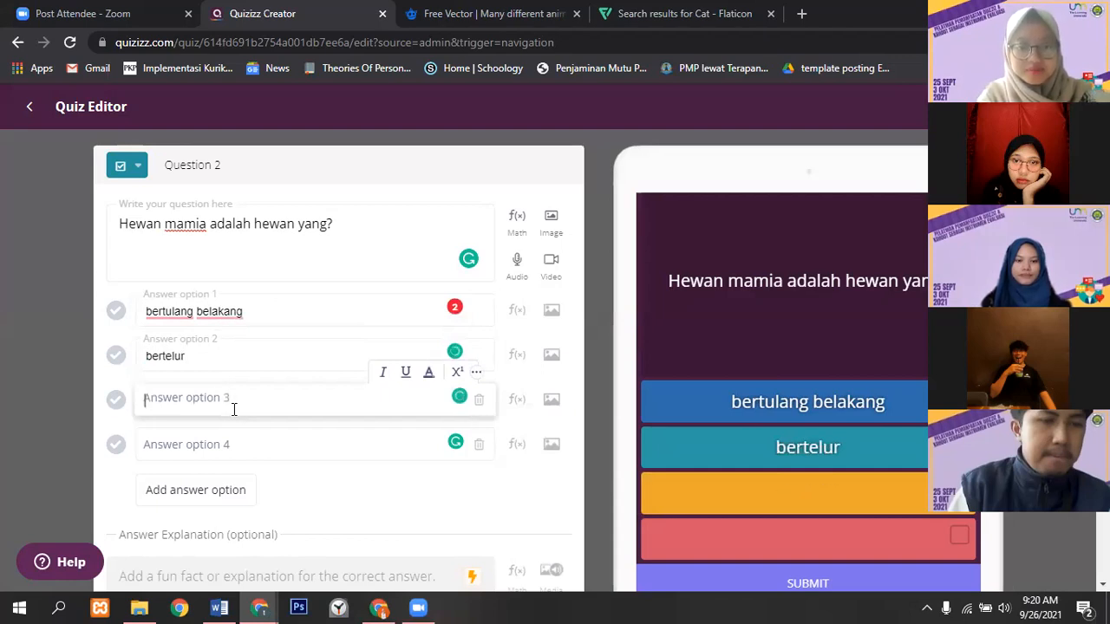
pyautogui.write('melahirkan')
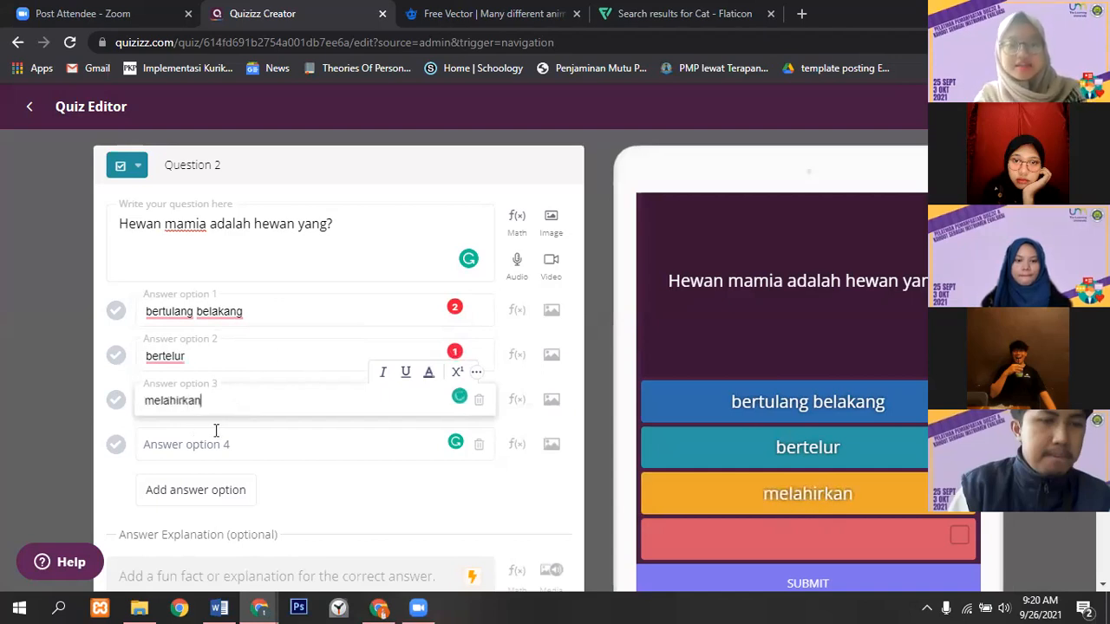
pyautogui.click(479, 446)
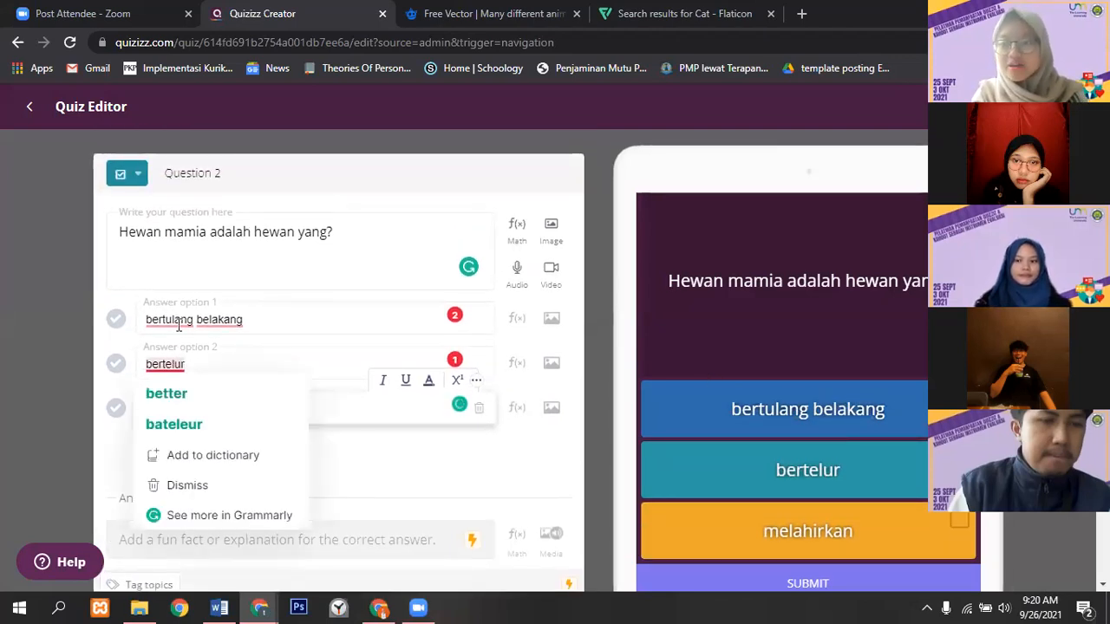
# - Mark "bertulang belakang" and "melahirkan" as the correct answers of the checkbox question
pyautogui.moveTo(179, 323)
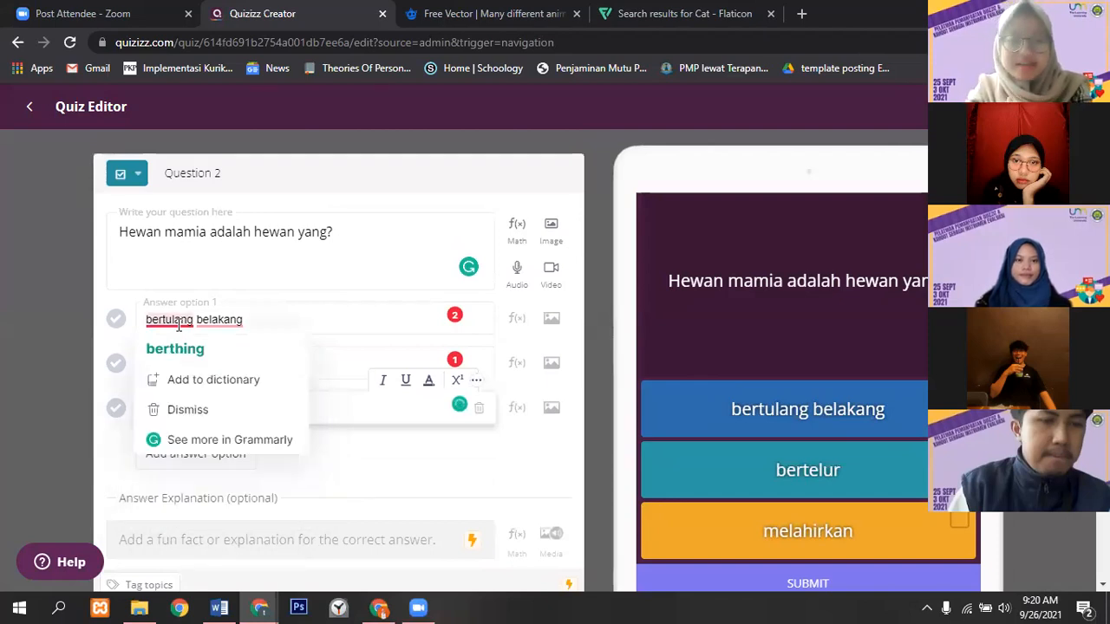
pyautogui.click(116, 320)
pyautogui.click(116, 407)
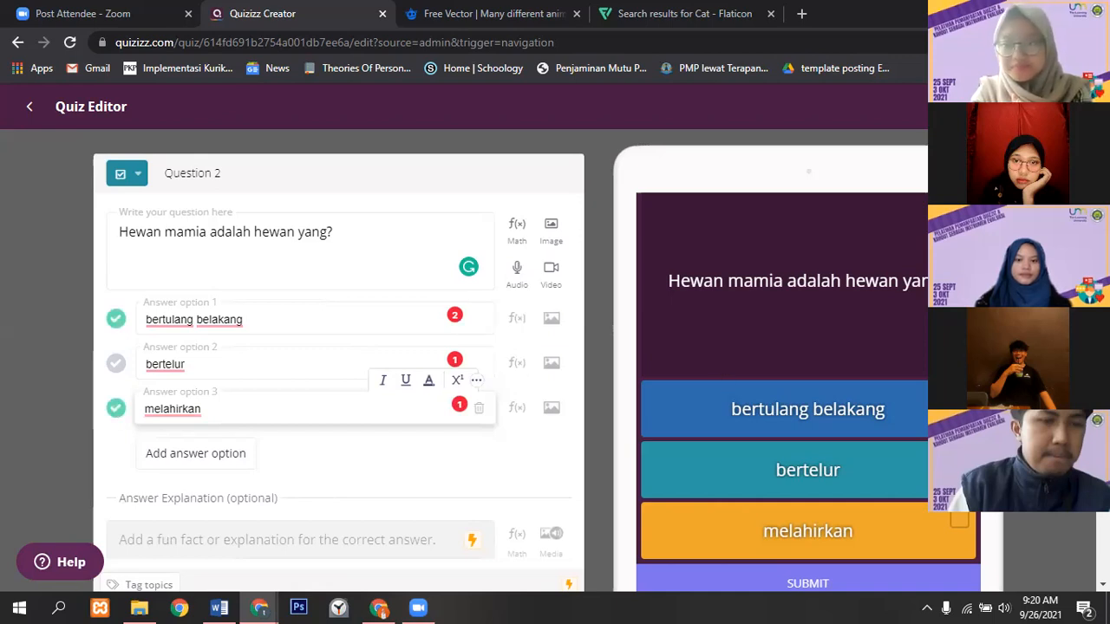
# - Set the checkbox question's time limit to 30 seconds and save the question
pyautogui.scroll(-4, 338, 364)
pyautogui.scroll(3, 338, 364)
pyautogui.scroll(-1, 338, 364)
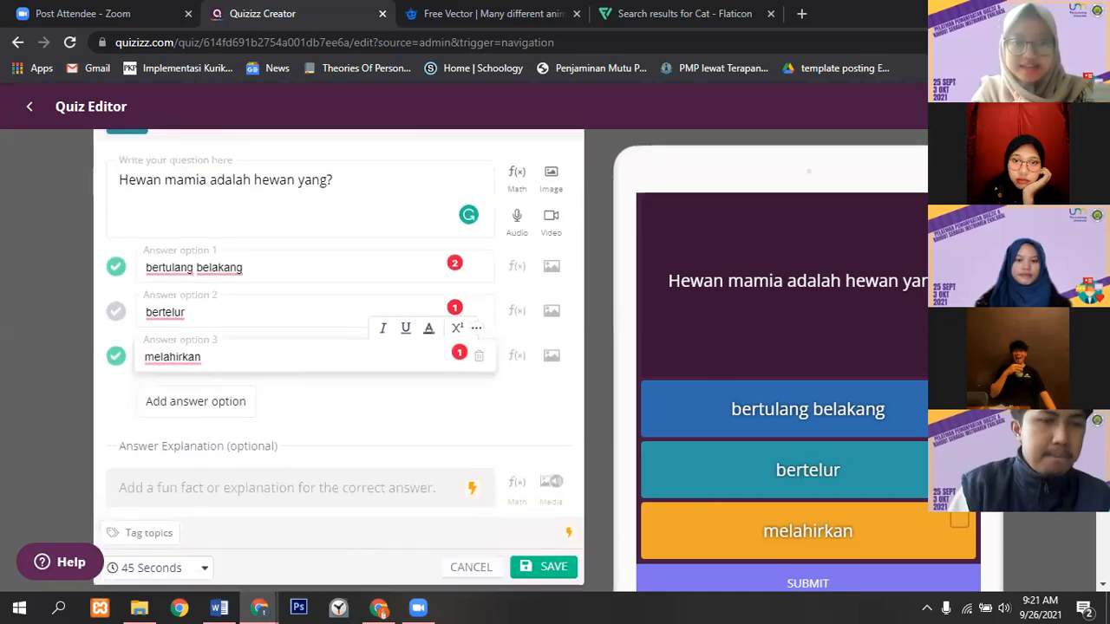
pyautogui.scroll(-1, 355, 463)
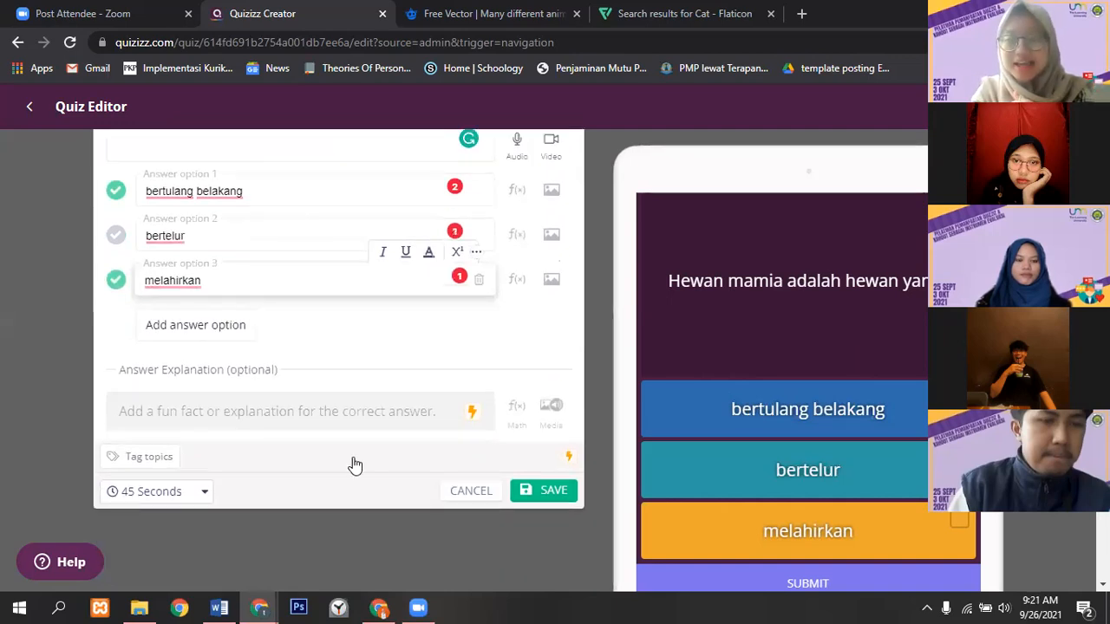
pyautogui.click(157, 492)
pyautogui.moveTo(204, 366)
pyautogui.mouseDown()
pyautogui.moveTo(211, 391)
pyautogui.moveTo(205, 364)
pyautogui.mouseUp()
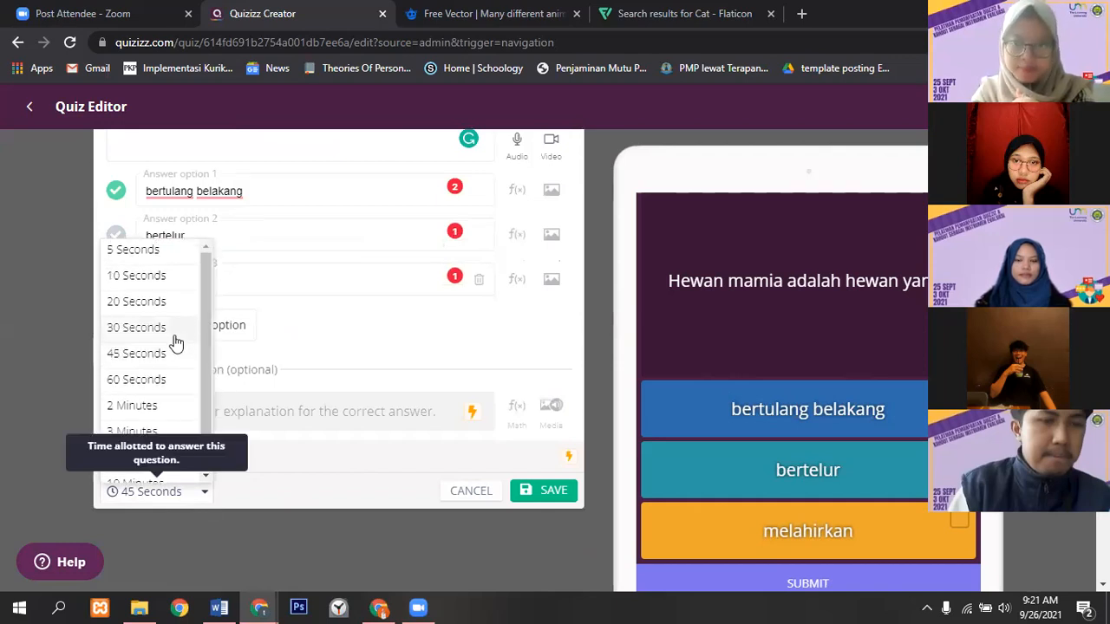
pyautogui.click(137, 328)
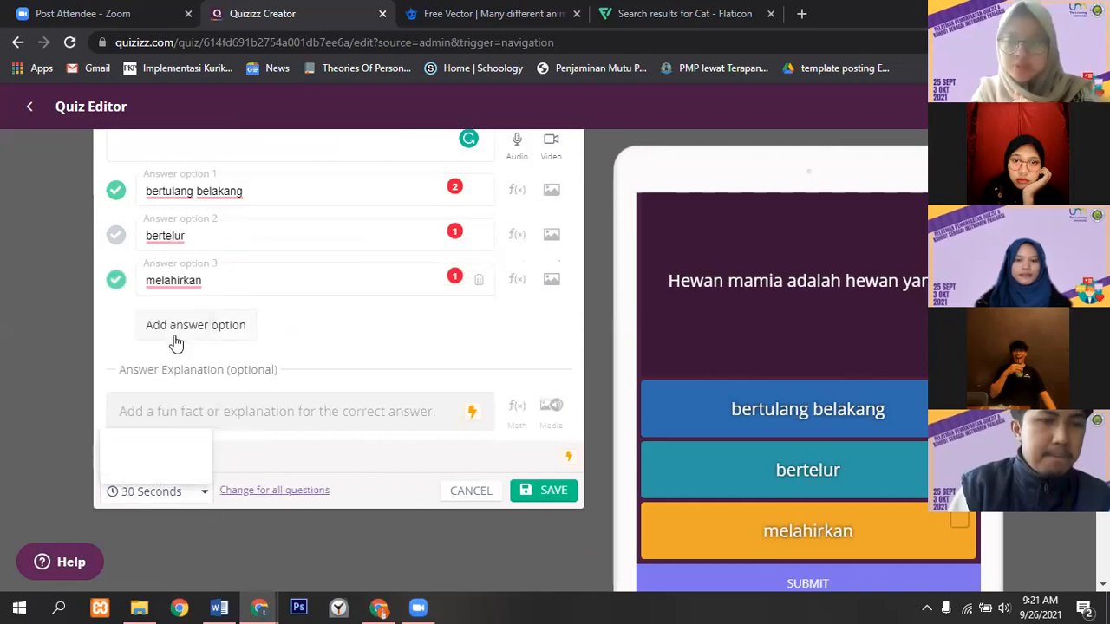
pyautogui.click(553, 493)
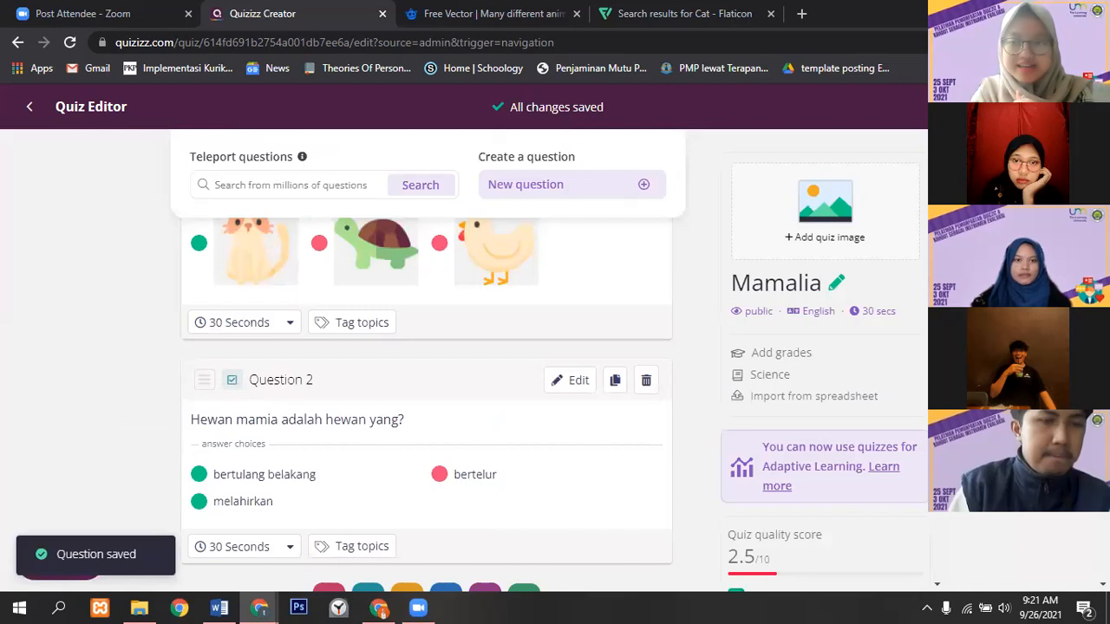
# - Add a fill-in-the-blank question with the text "Kucing termasuk hewan?"
pyautogui.scroll(-3, 396, 470)
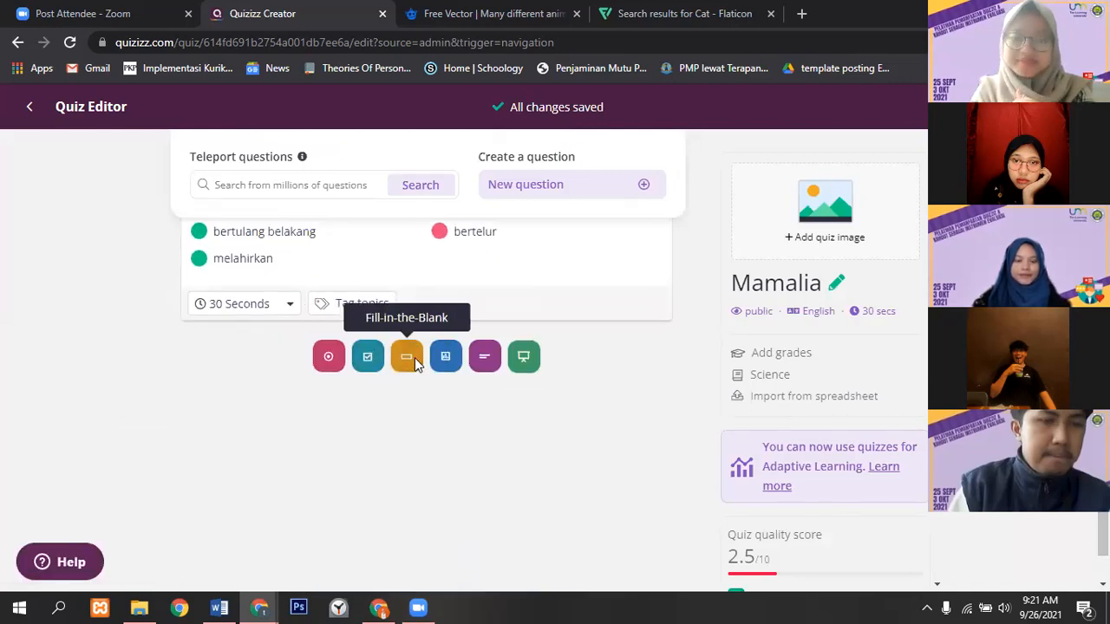
pyautogui.click(406, 357)
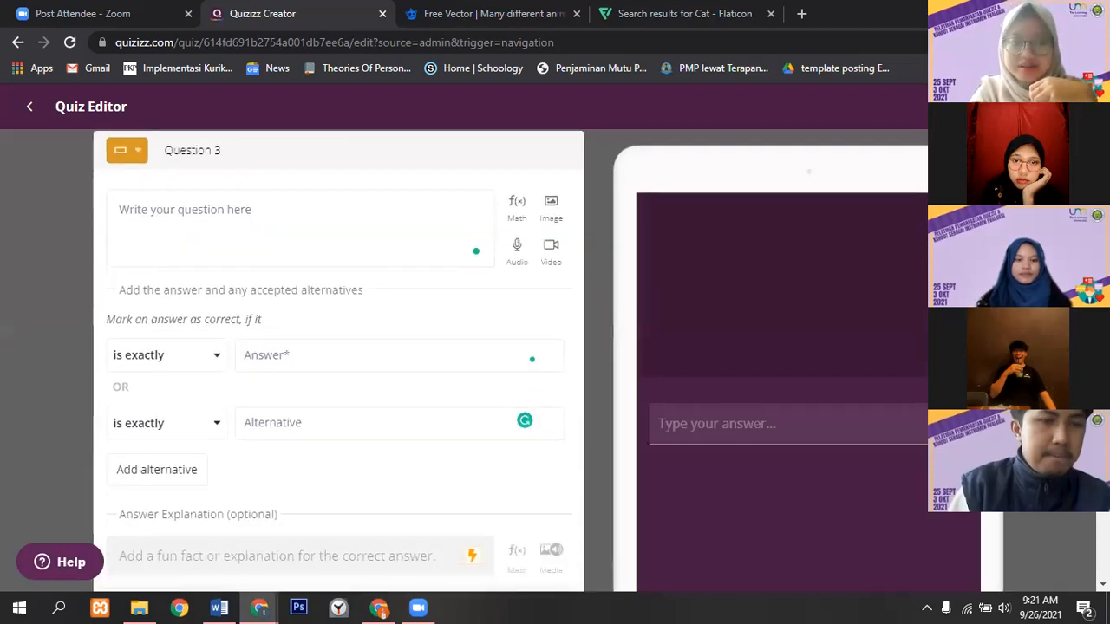
pyautogui.click(369, 209)
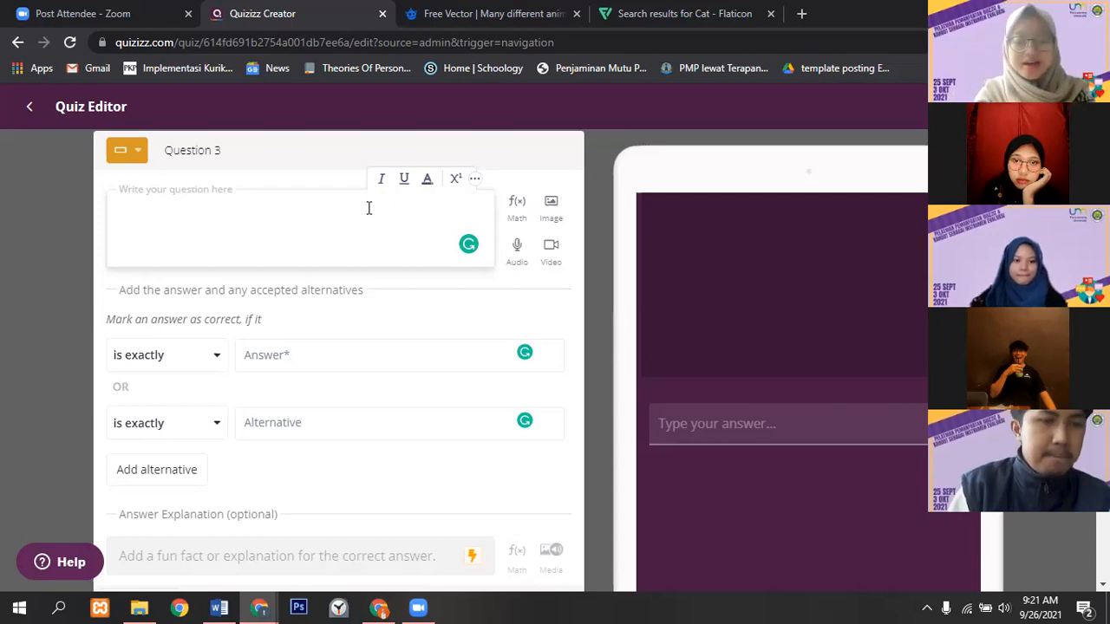
pyautogui.write('Kucing te')
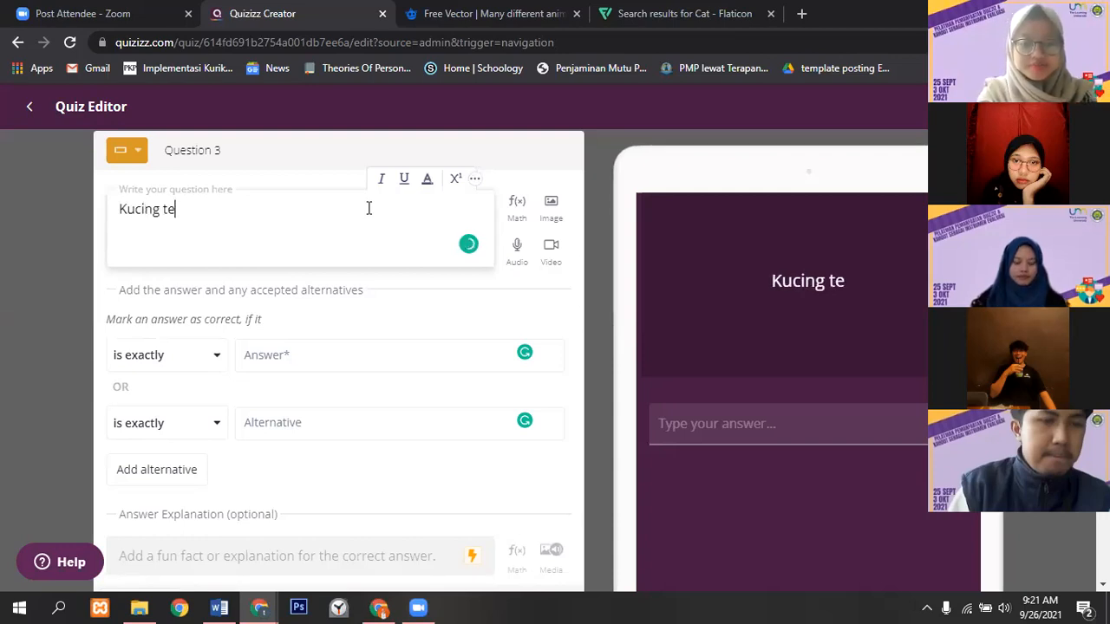
pyautogui.write('rmasuk hewan')
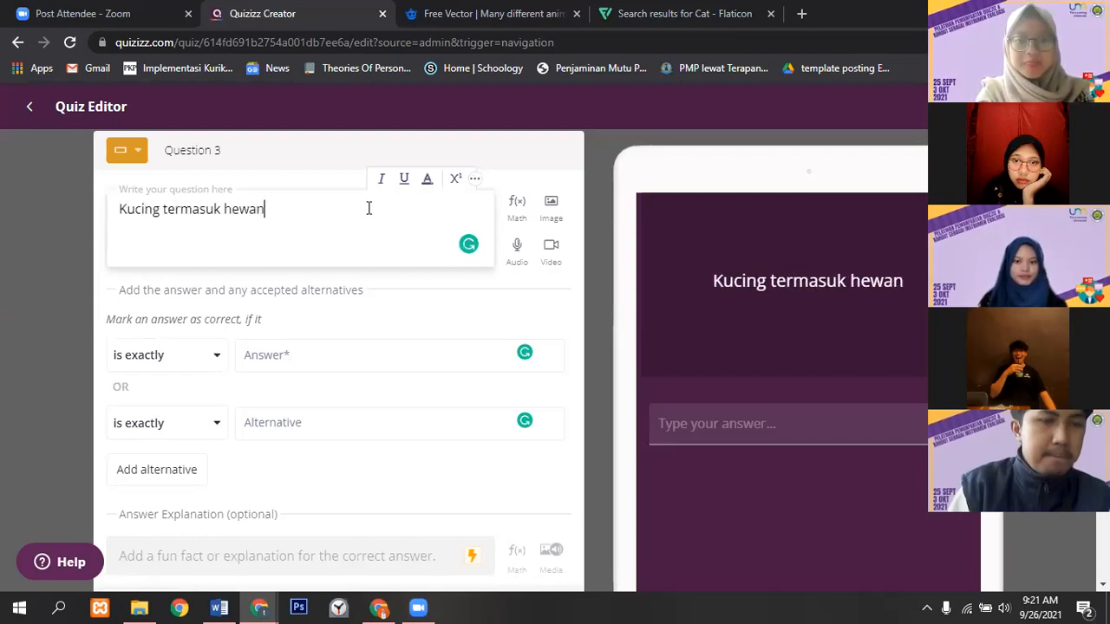
pyautogui.write('?')
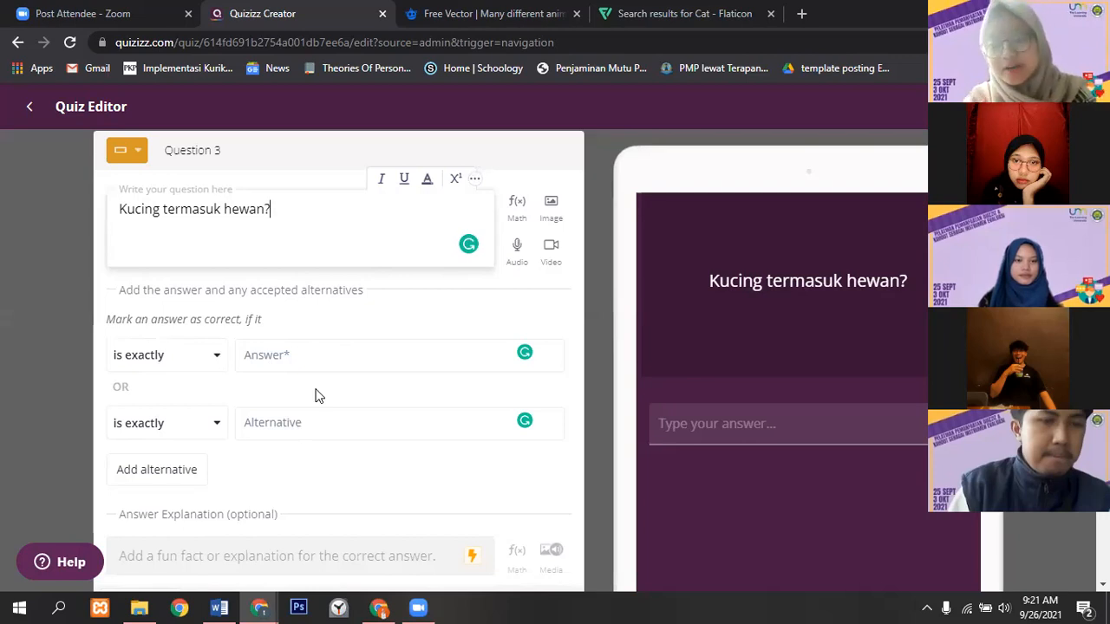
# - Add another alternative answer field to the fill-in-the-blank question
pyautogui.click(187, 480)
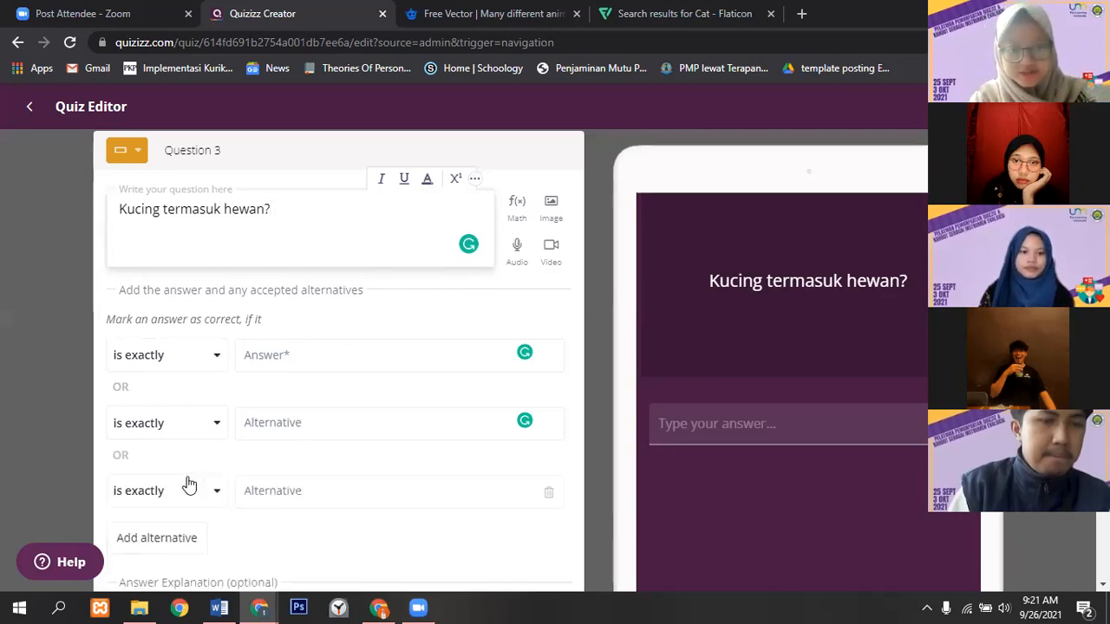
pyautogui.scroll(-1, 339, 361)
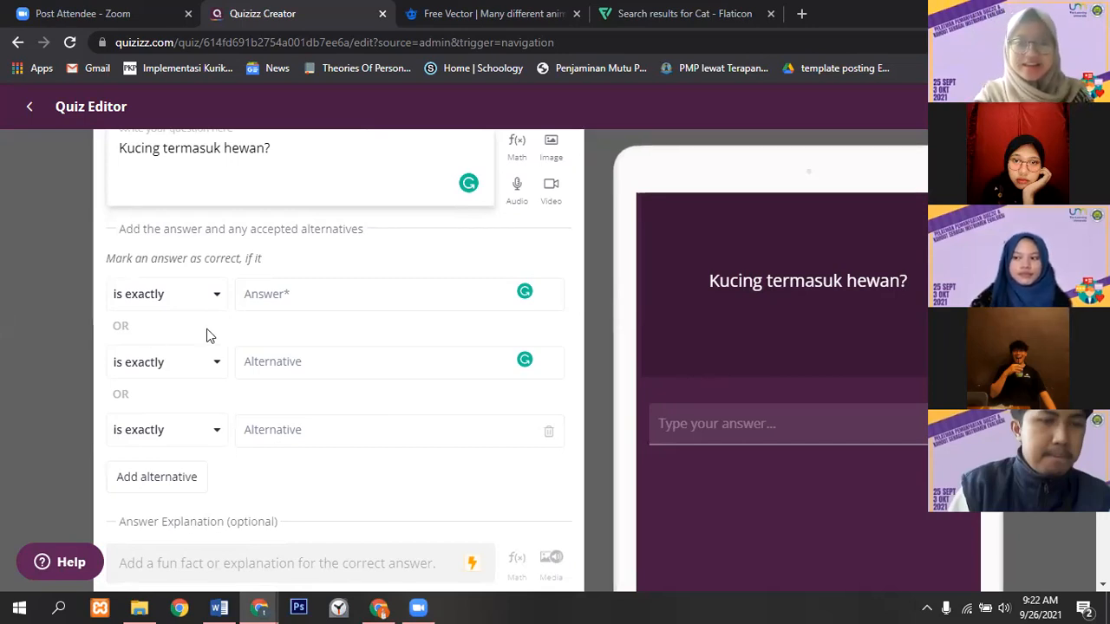
pyautogui.click(285, 300)
pyautogui.click(309, 386)
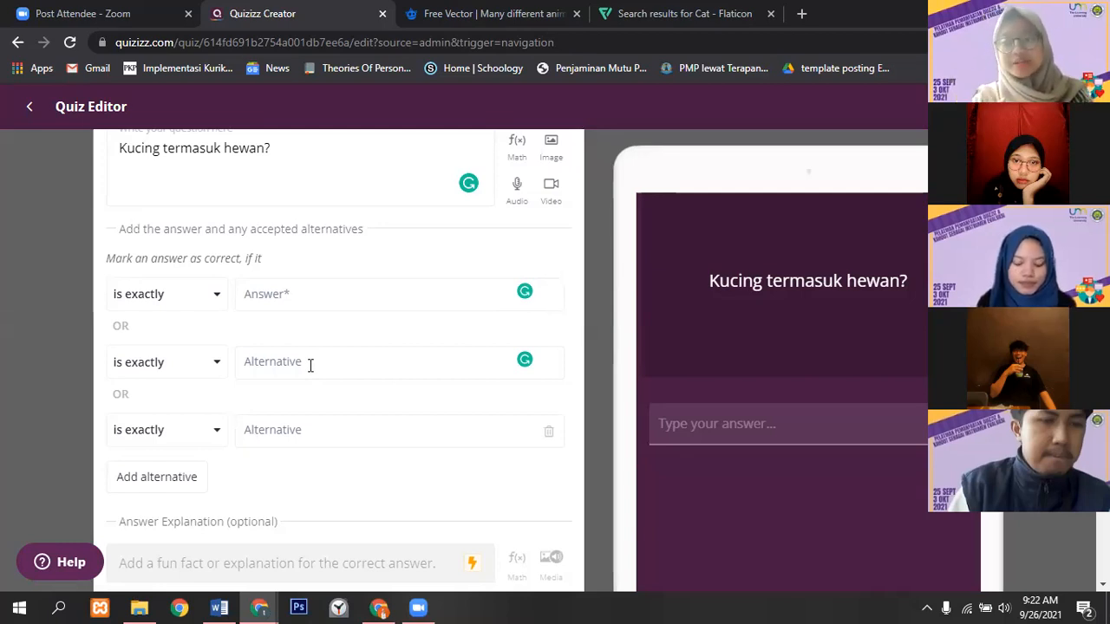
pyautogui.scroll(1, 339, 360)
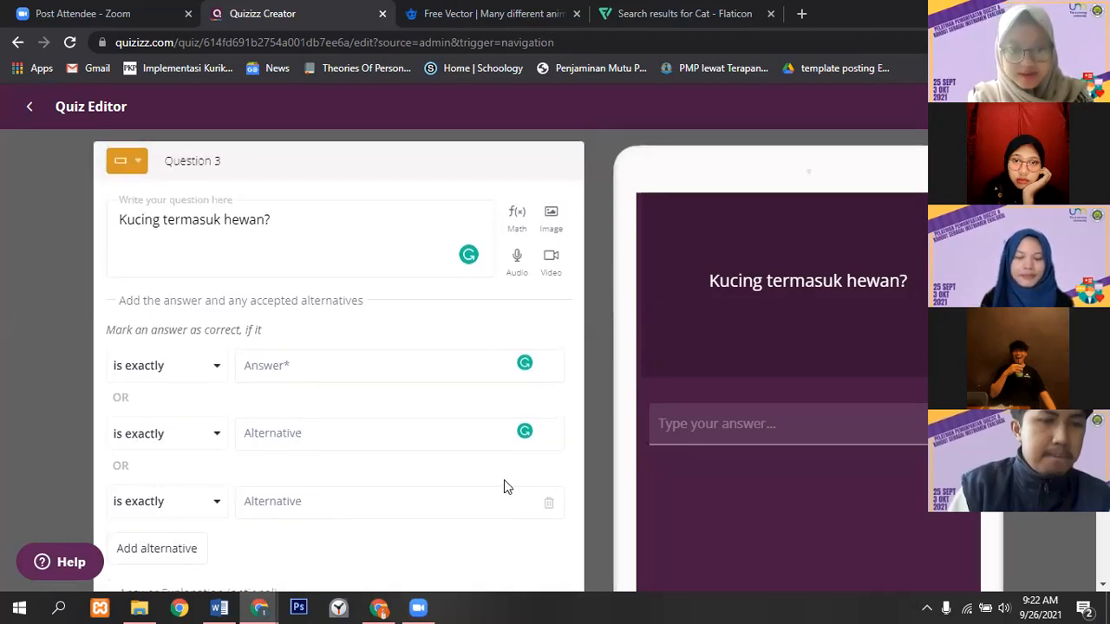
# - Remove the extra alternative field from the fill-in-the-blank question and enter "mamalia" as the exact answer
pyautogui.click(547, 504)
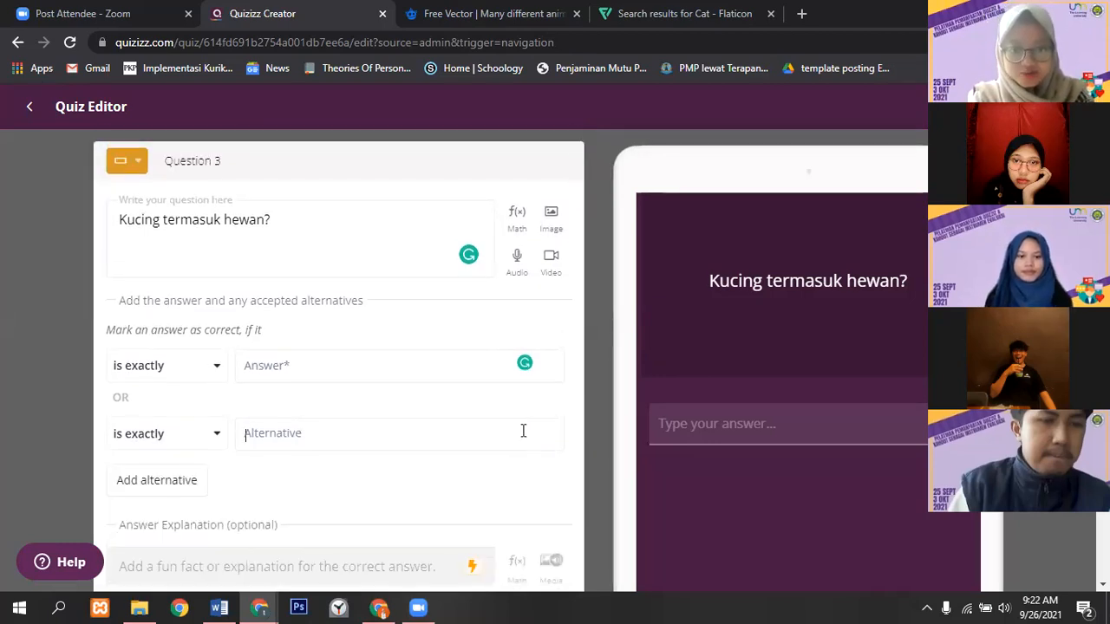
pyautogui.click(369, 365)
pyautogui.write('mamlia')
pyautogui.press('BackSpace')
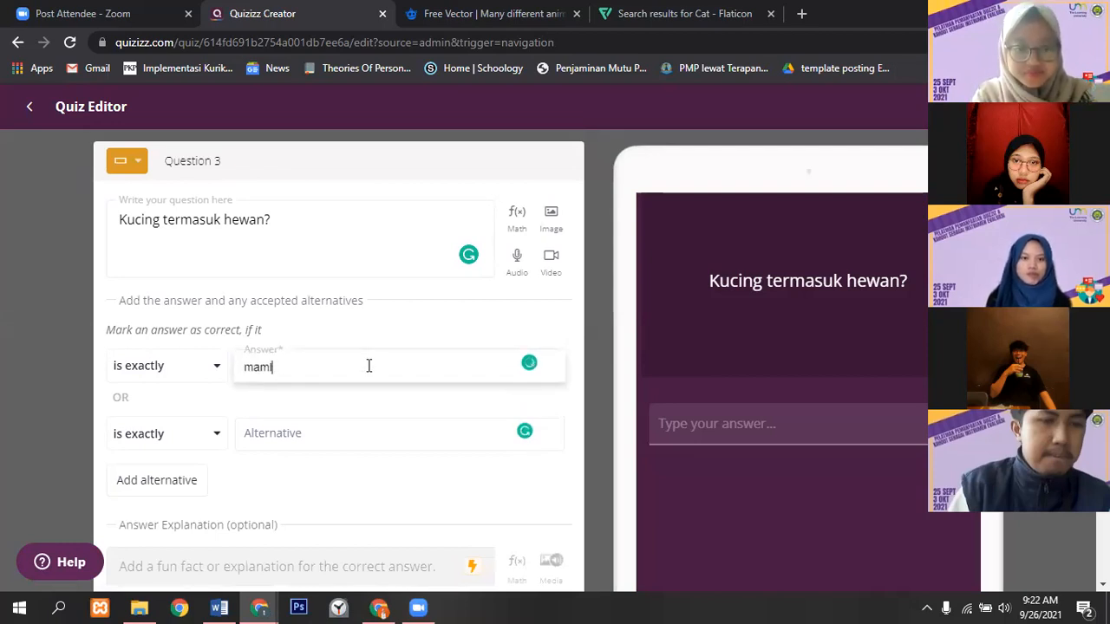
pyautogui.write('a')
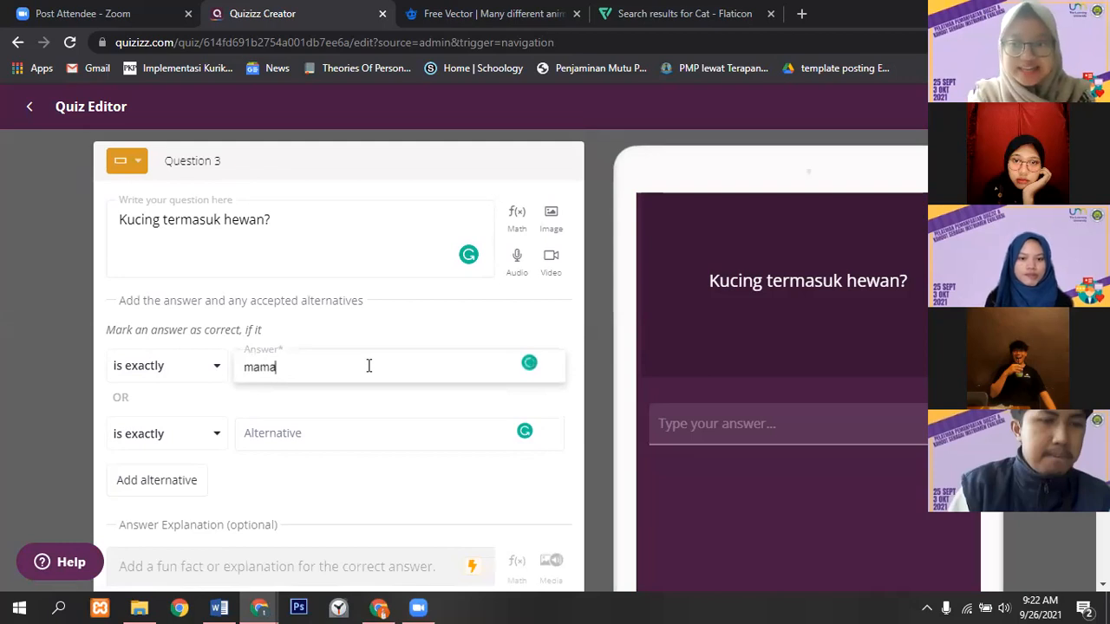
pyautogui.click(127, 162)
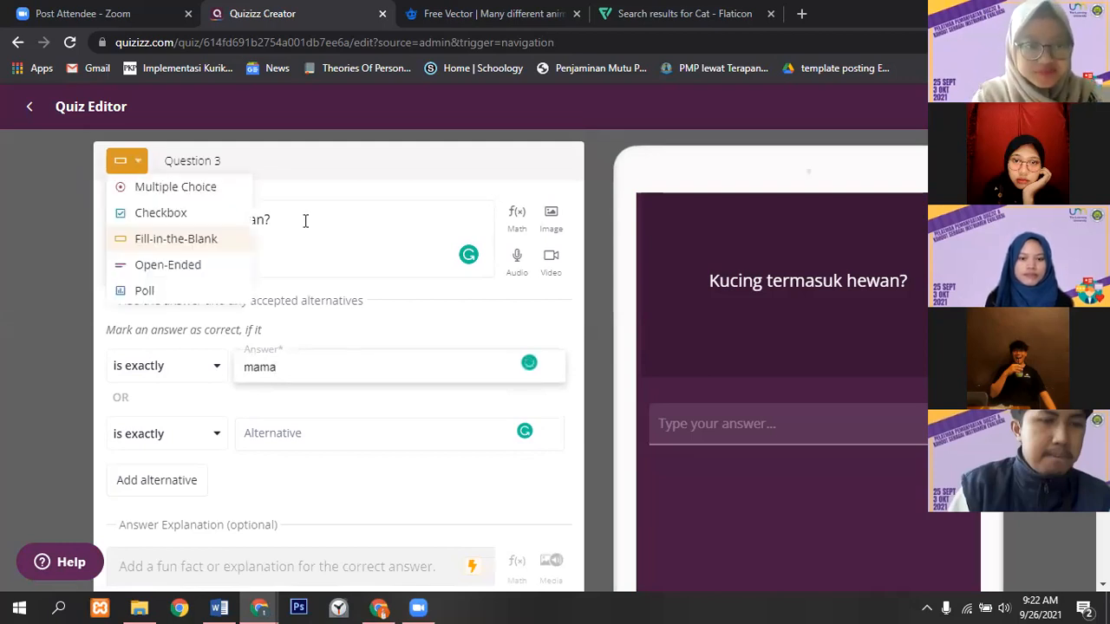
pyautogui.click(326, 359)
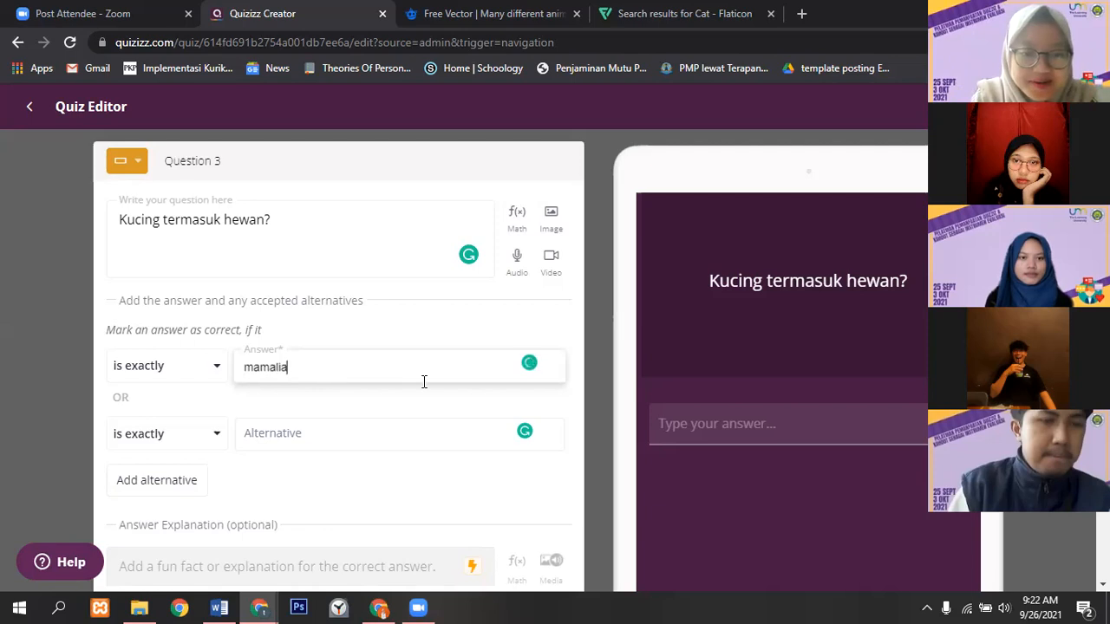
# - Set the fill-in-the-blank question's time limit to 60 seconds and save the question
pyautogui.scroll(-3, 338, 364)
pyautogui.scroll(3, 338, 365)
pyautogui.scroll(-3, 338, 365)
pyautogui.scroll(5, 338, 364)
pyautogui.scroll(-3, 338, 364)
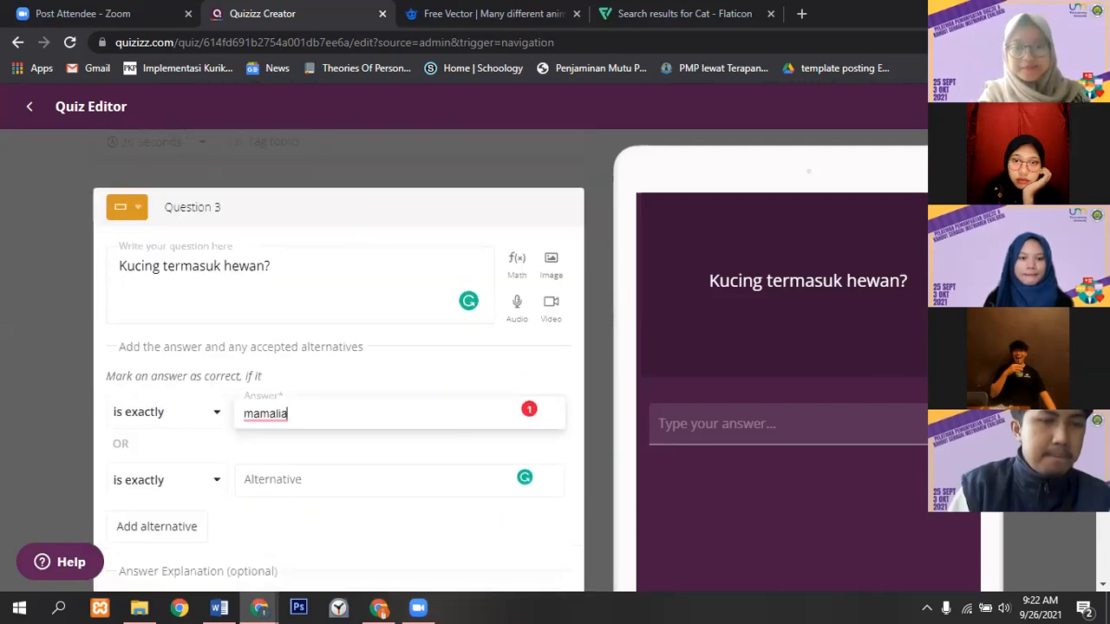
pyautogui.scroll(-2, 346, 364)
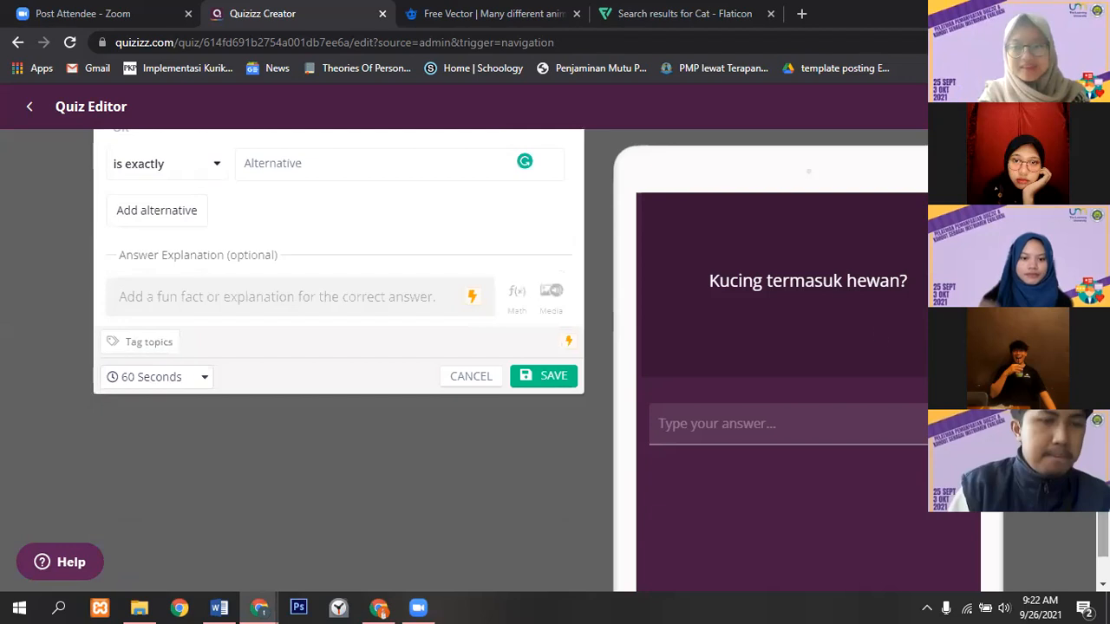
pyautogui.click(192, 382)
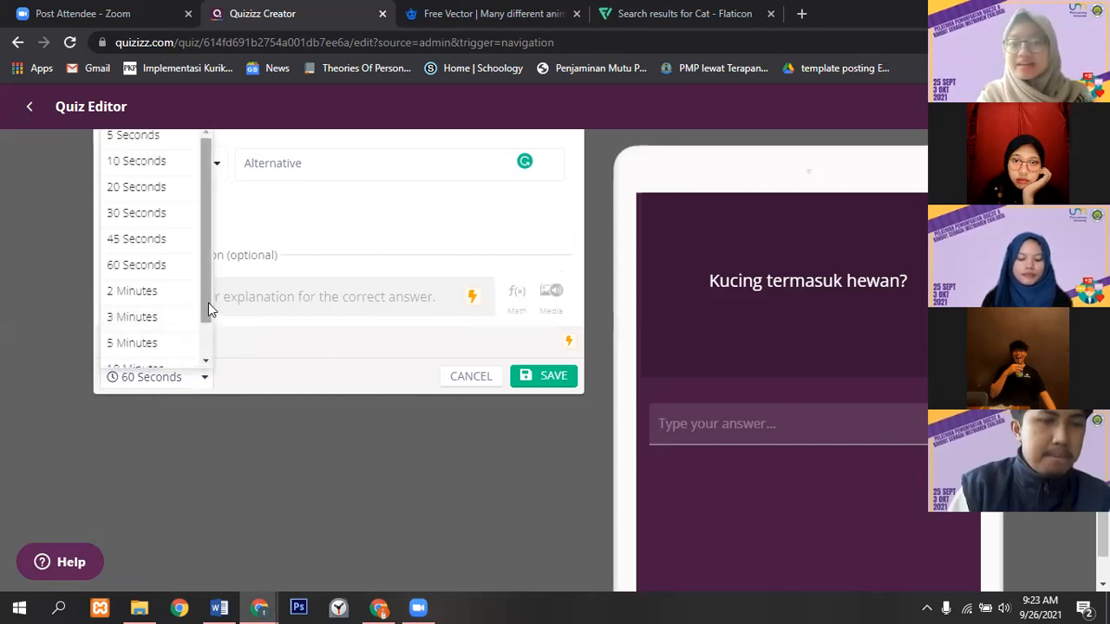
pyautogui.click(174, 265)
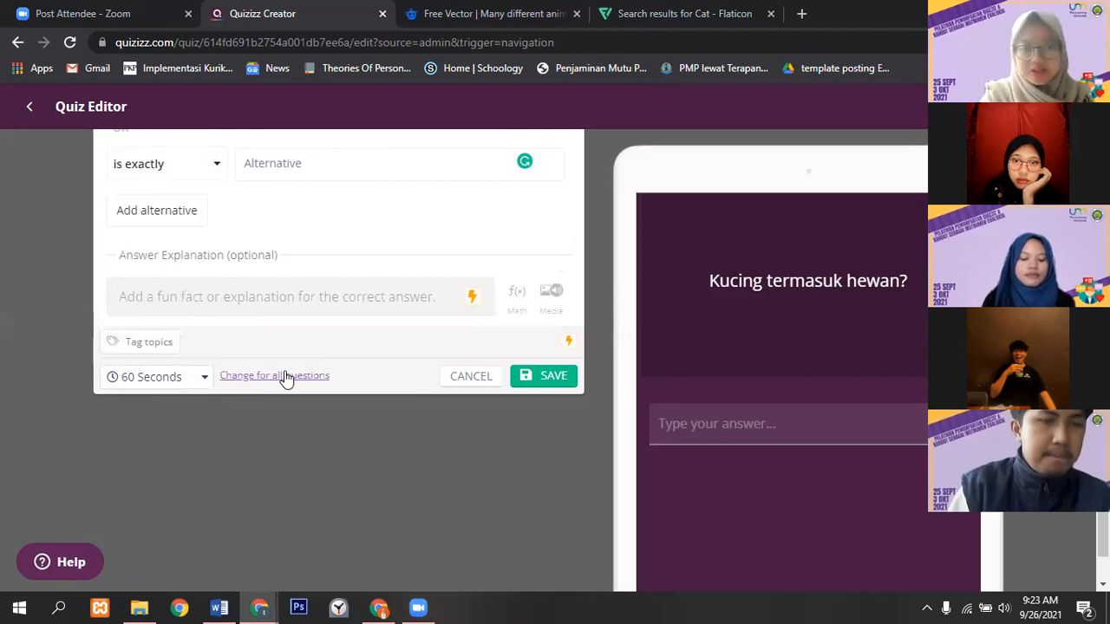
pyautogui.click(553, 379)
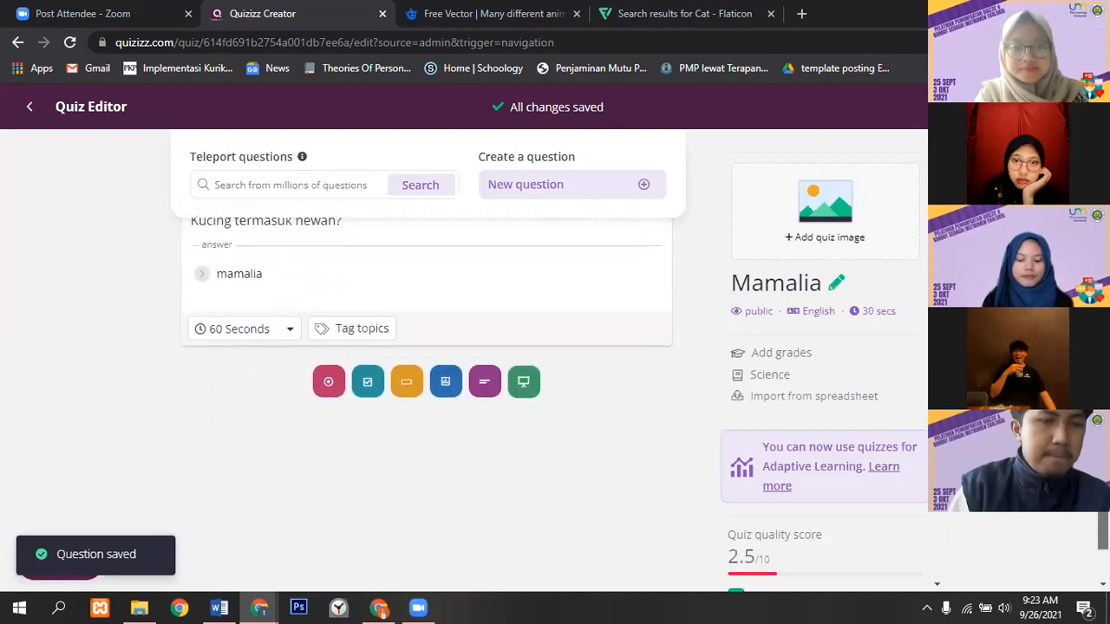
# - Add a poll question with the text "Apakah kamu paham dengan materi hari ini?"
pyautogui.click(450, 387)
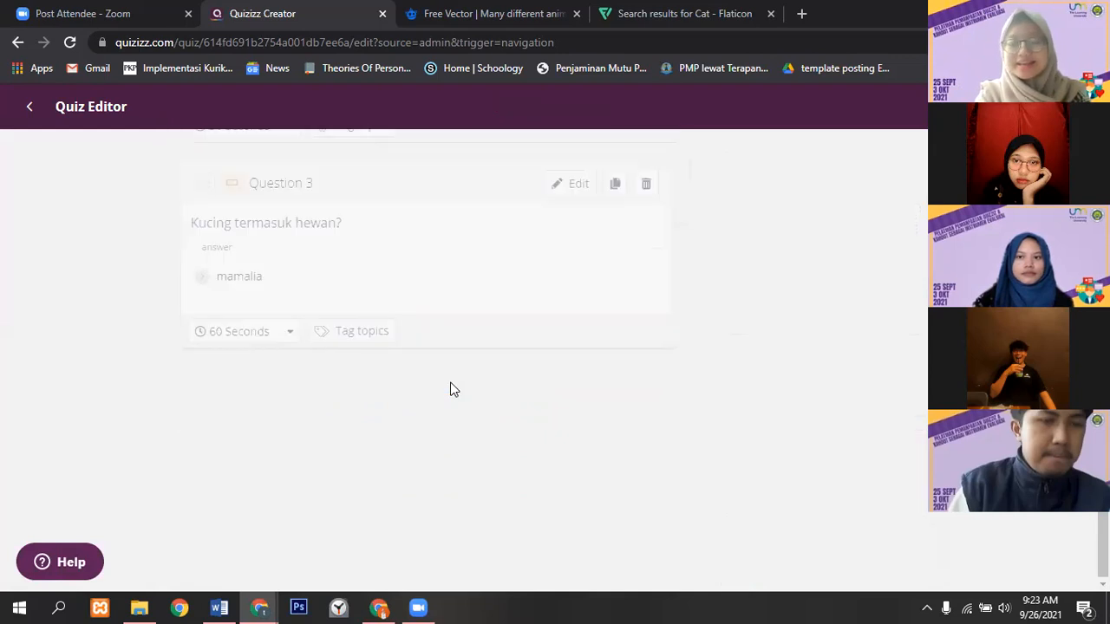
pyautogui.click(399, 238)
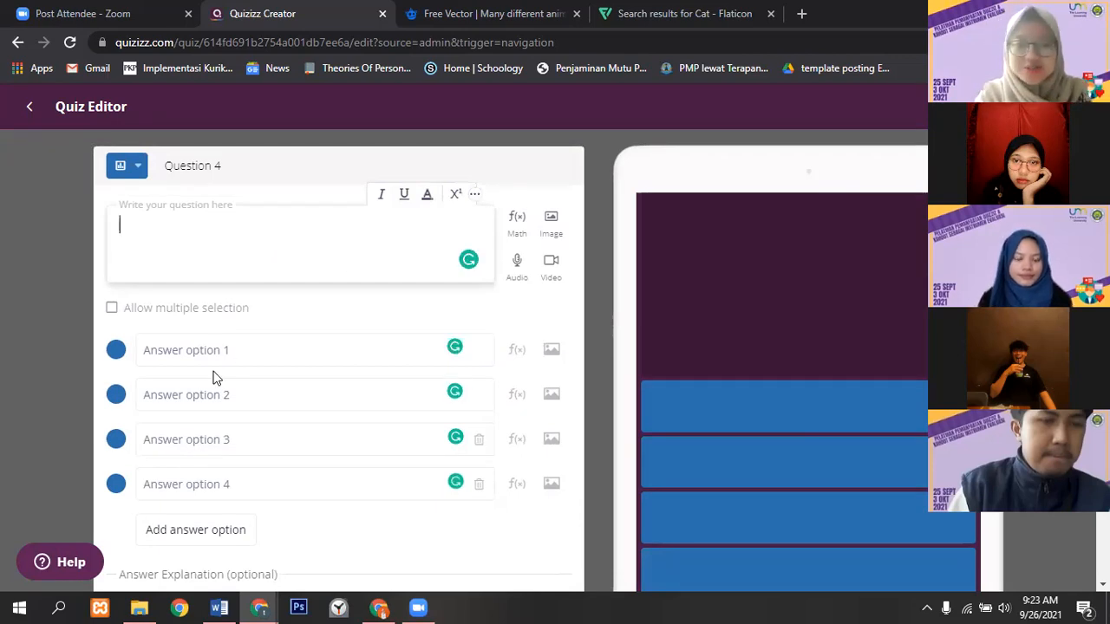
pyautogui.write('Pakah ha')
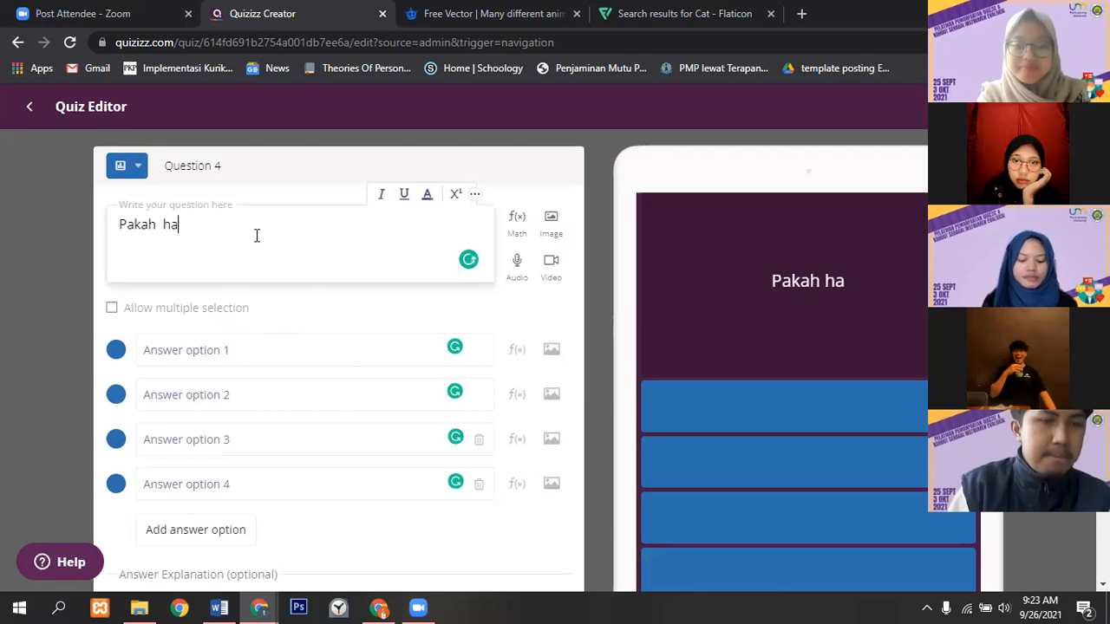
pyautogui.press('BackSpace')
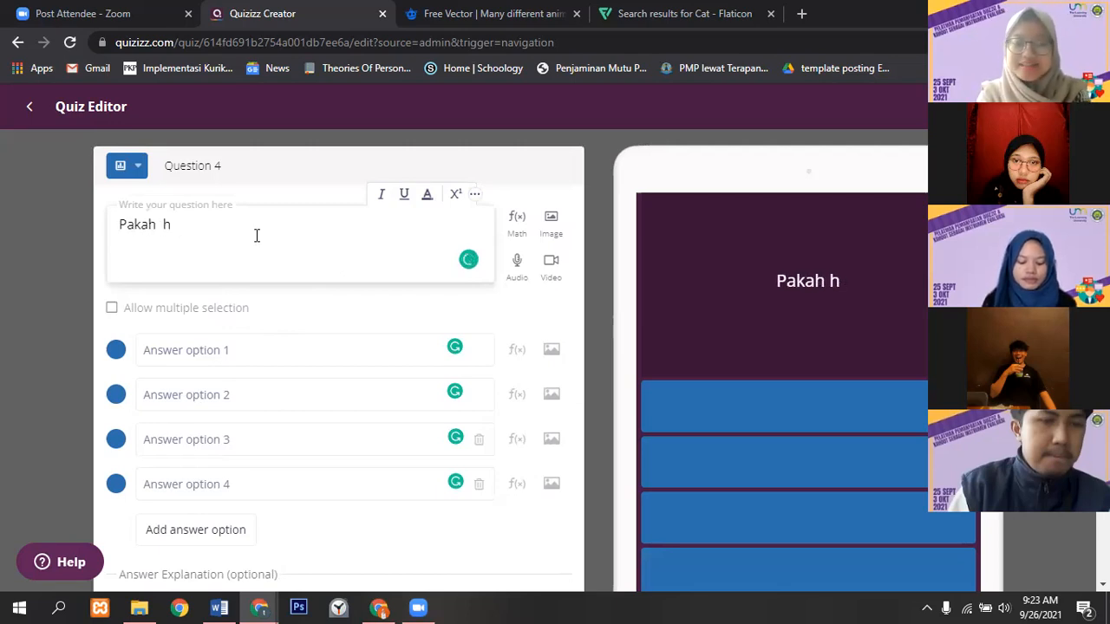
pyautogui.hotkey('ctrl', 'a')
pyautogui.press('BackSpace')
pyautogui.write('Ap')
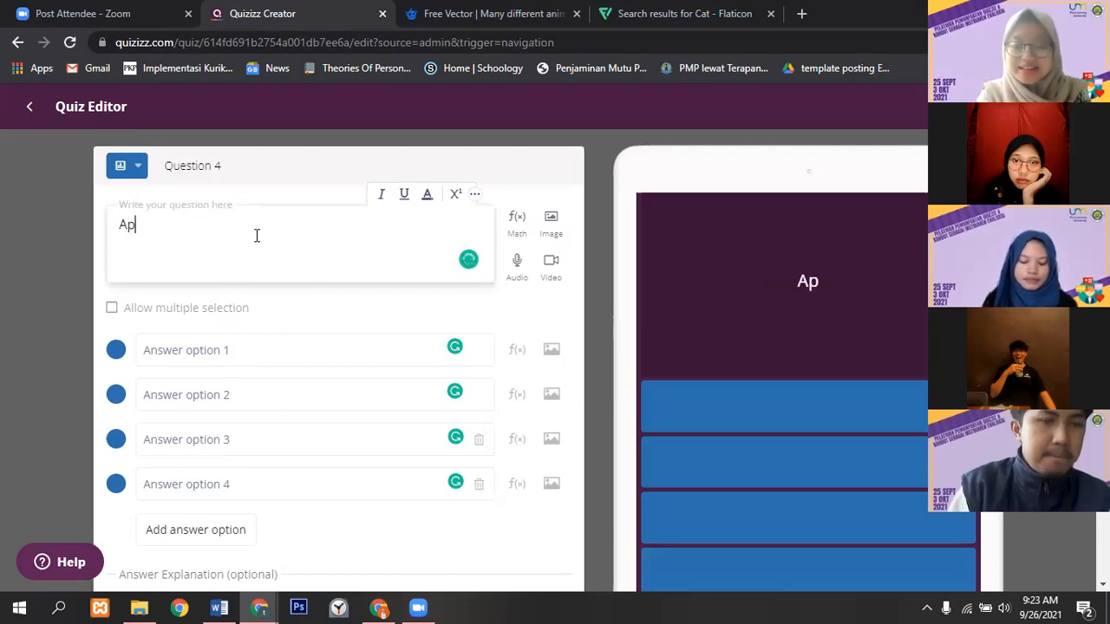
pyautogui.write('akah kamu')
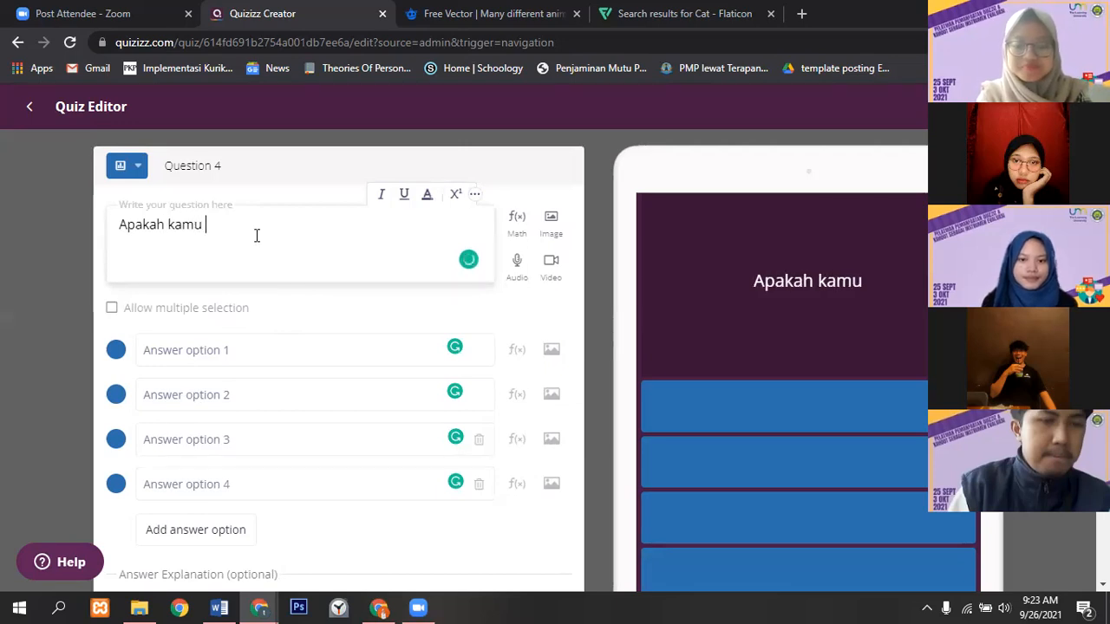
pyautogui.write(' paham den')
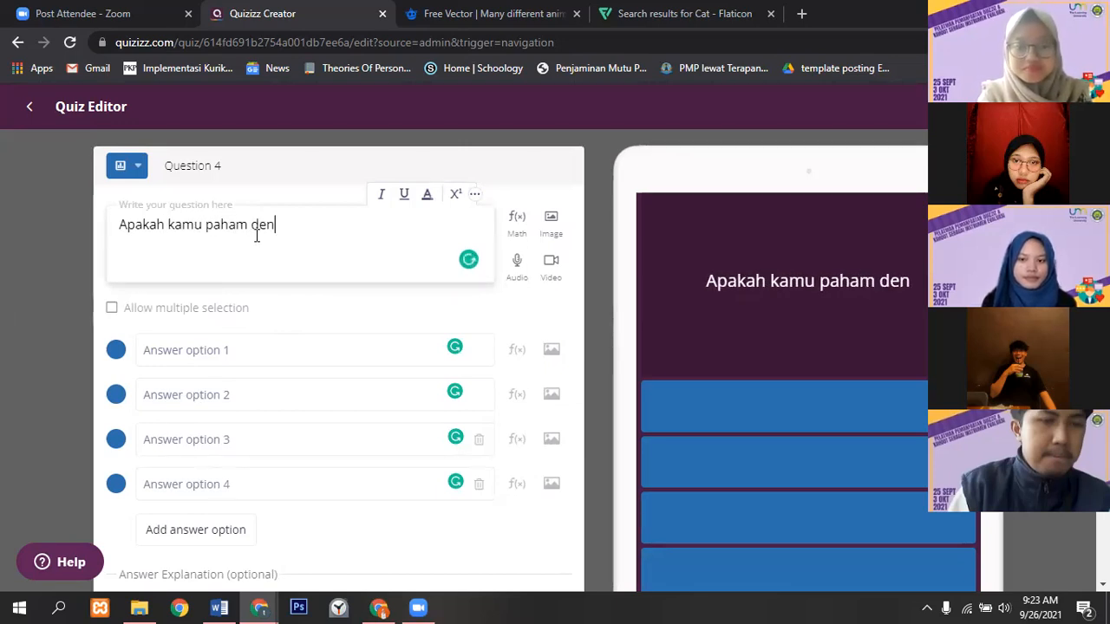
pyautogui.write('gan materi hari ini')
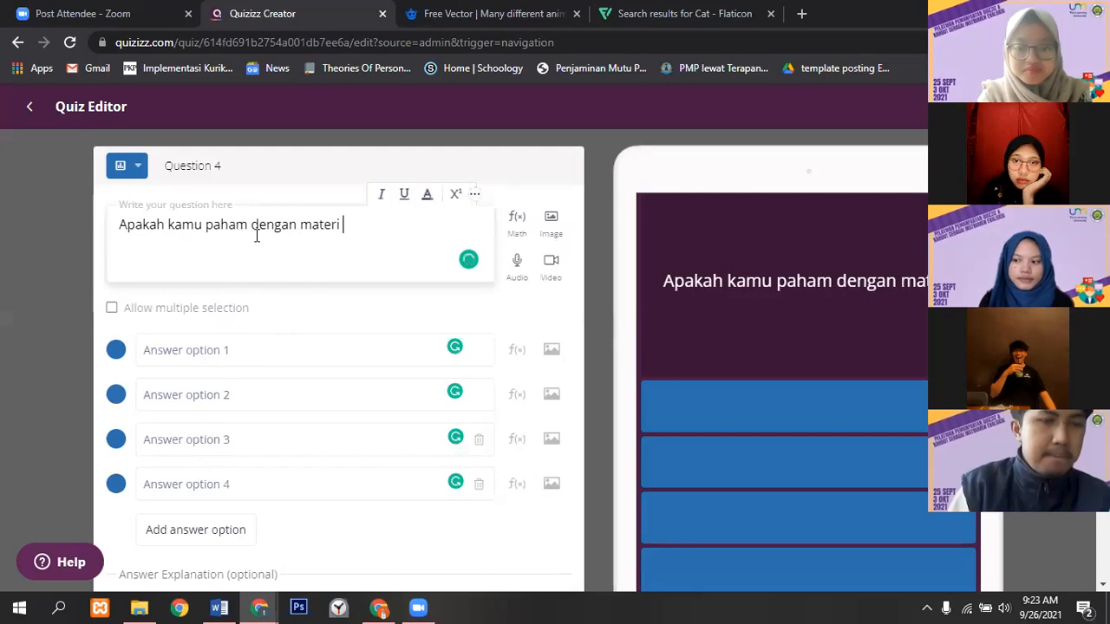
pyautogui.write('?')
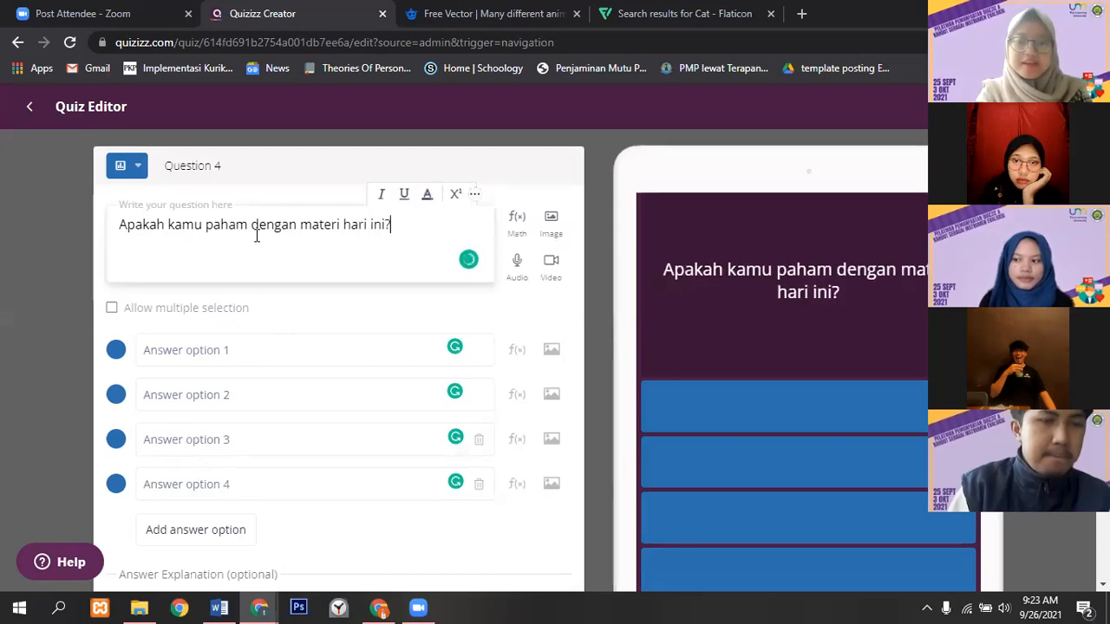
# - Fill the poll's first three answer options with "Paham", "Engga Faham" and "B Aja"
pyautogui.click(206, 343)
pyautogui.write('Paham')
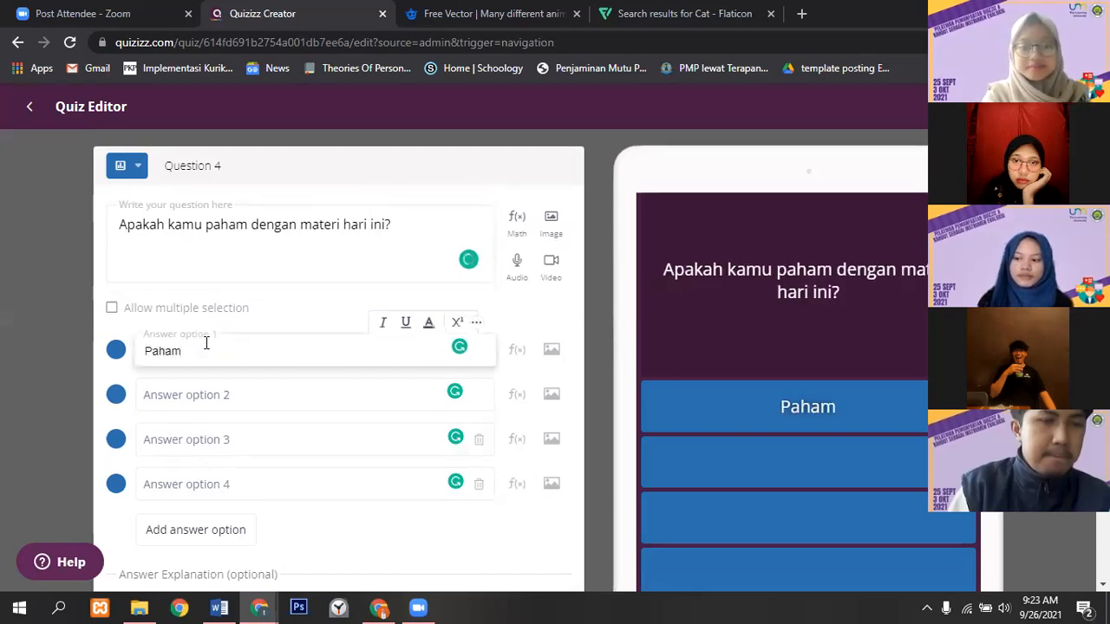
pyautogui.click(193, 398)
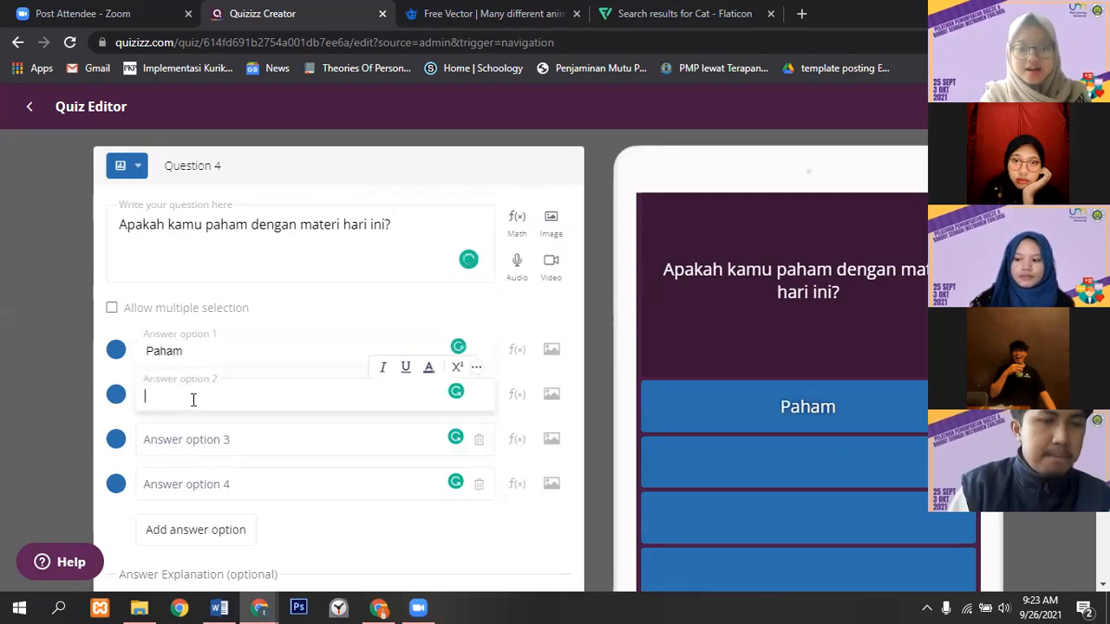
pyautogui.write('Eng')
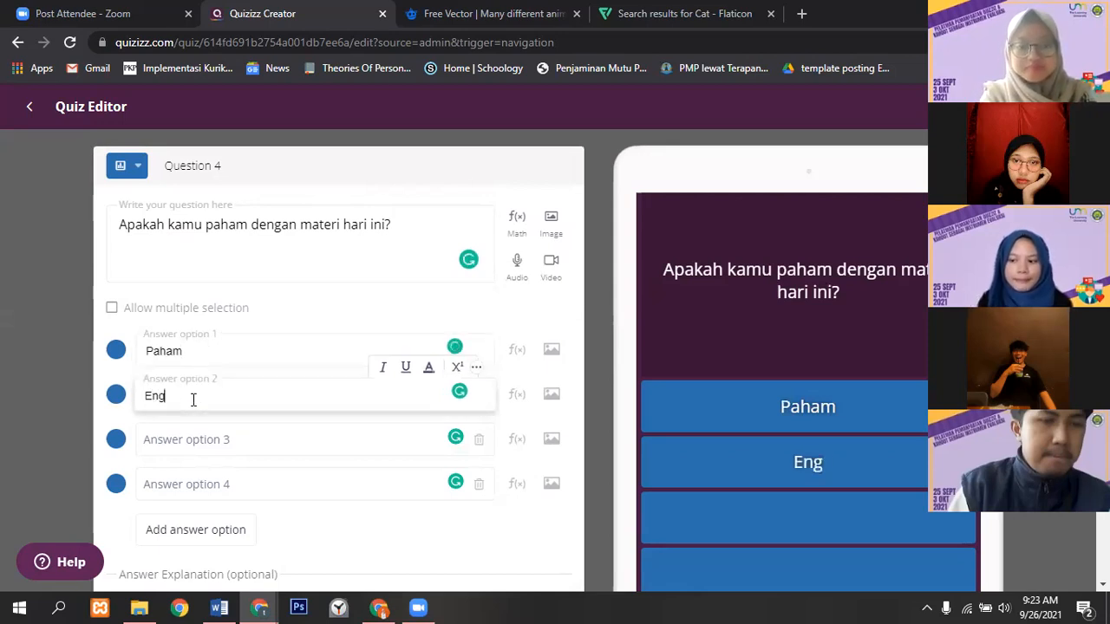
pyautogui.write('ga Faham')
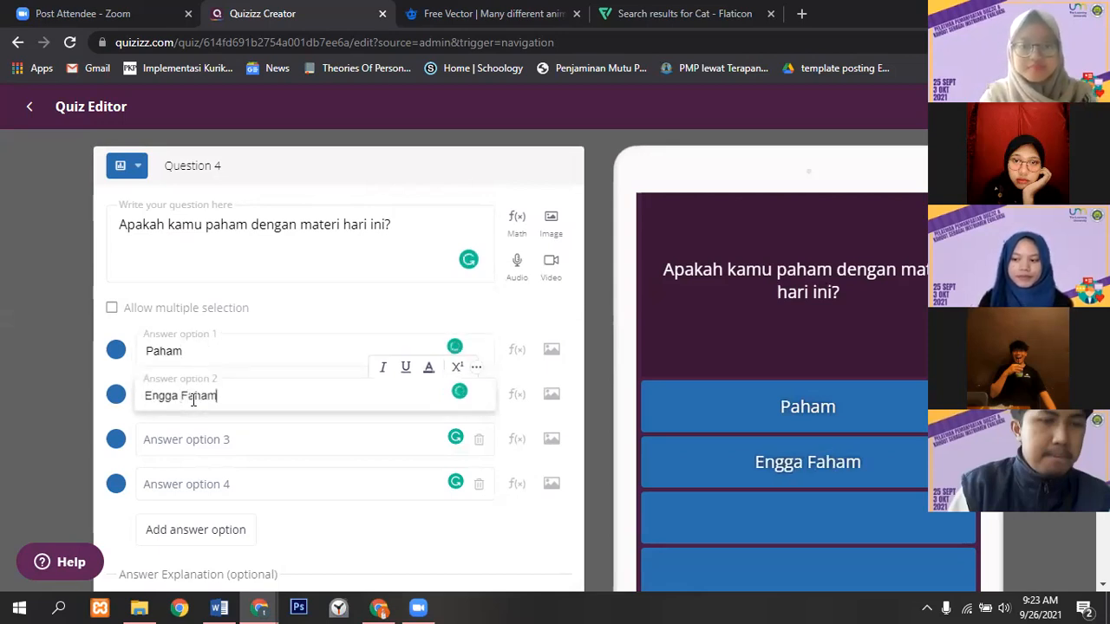
pyautogui.click(175, 440)
pyautogui.write('B Aja')
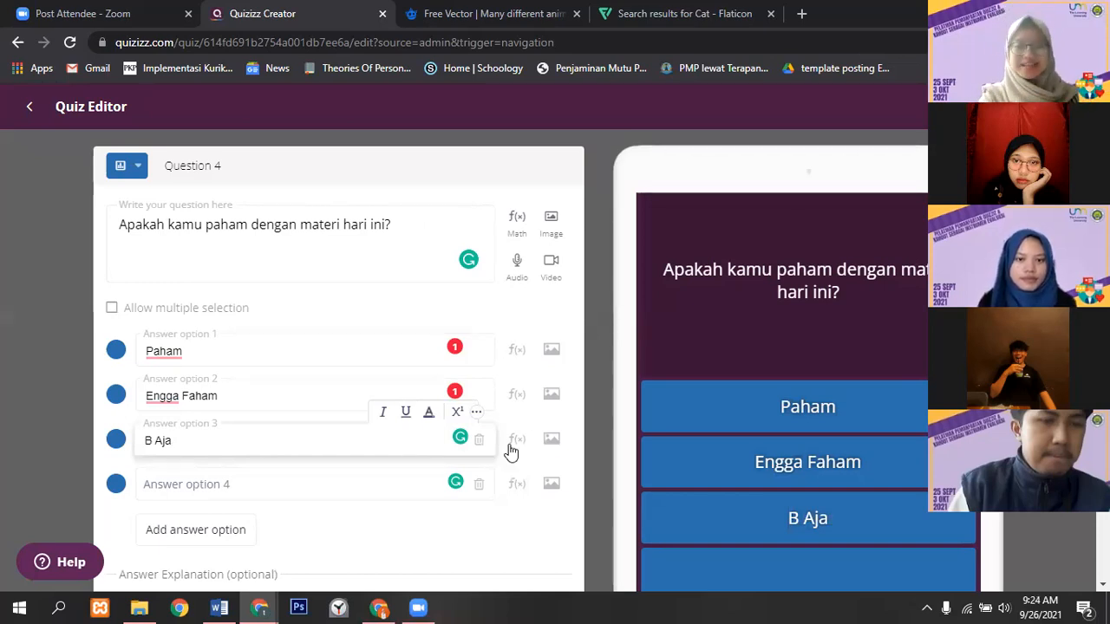
# - Delete the poll's empty fourth answer option and save the question
pyautogui.scroll(-1, 509, 448)
pyautogui.scroll(1, 338, 364)
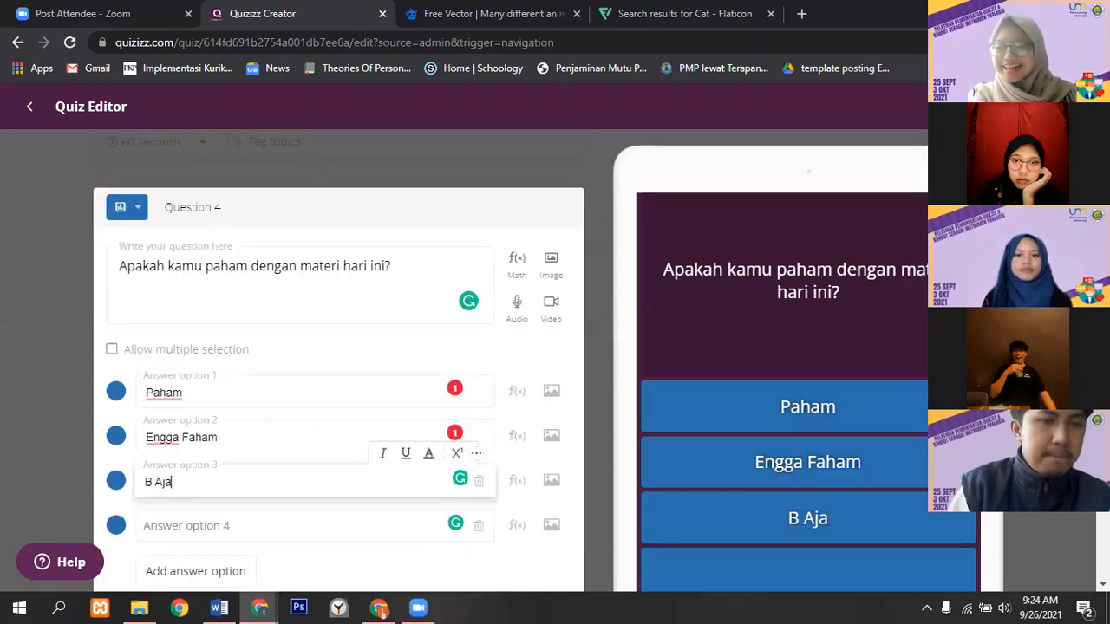
pyautogui.scroll(-3, 338, 365)
pyautogui.scroll(1, 339, 364)
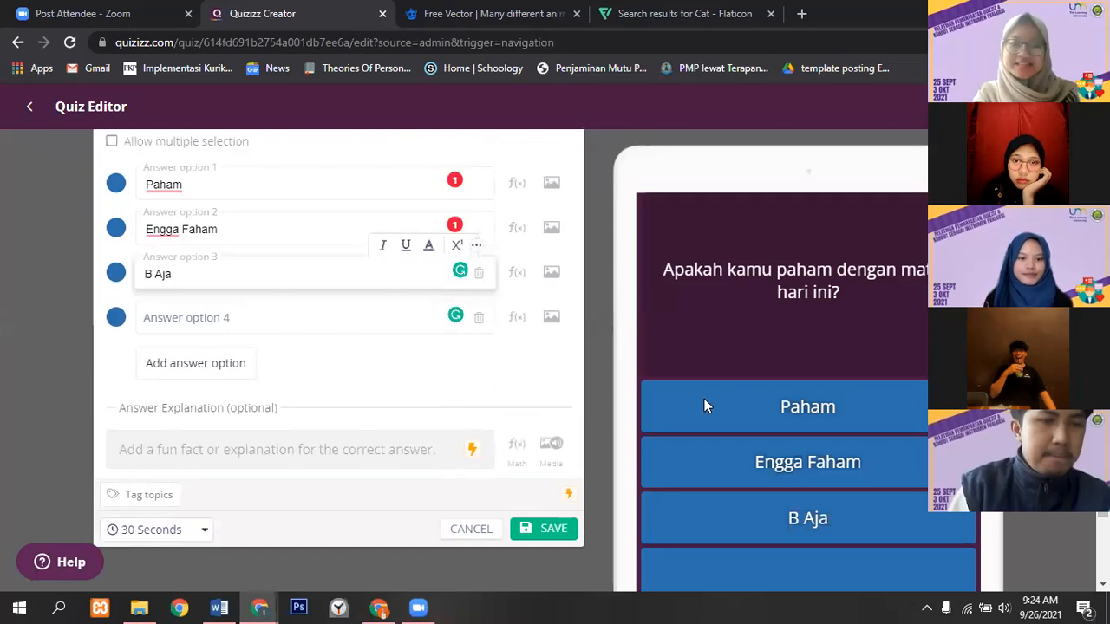
pyautogui.click(480, 320)
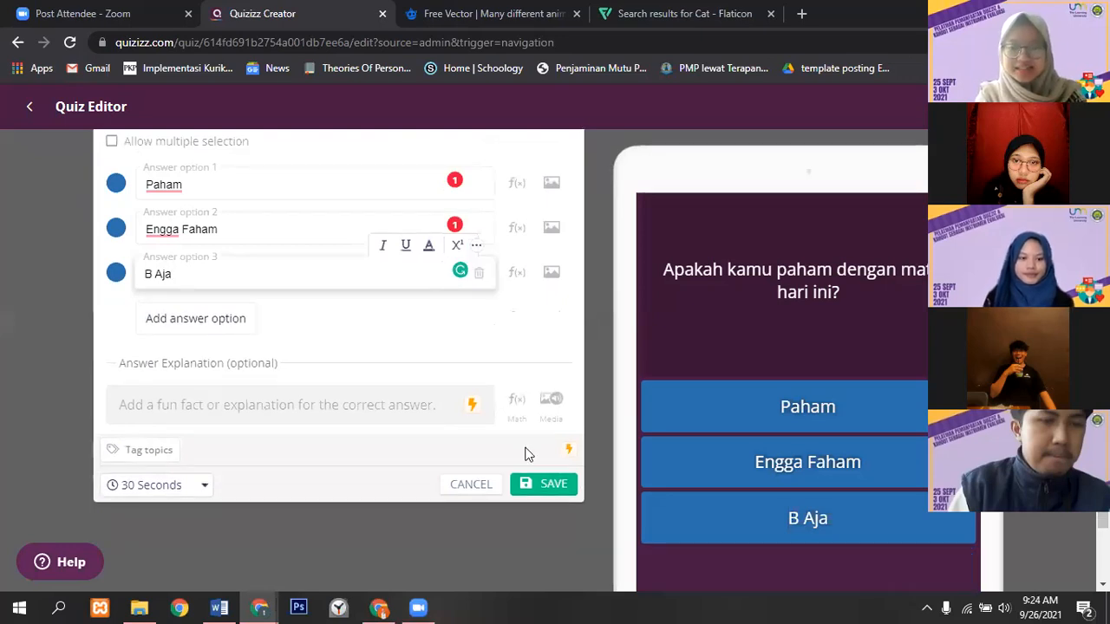
pyautogui.scroll(3, 585, 463)
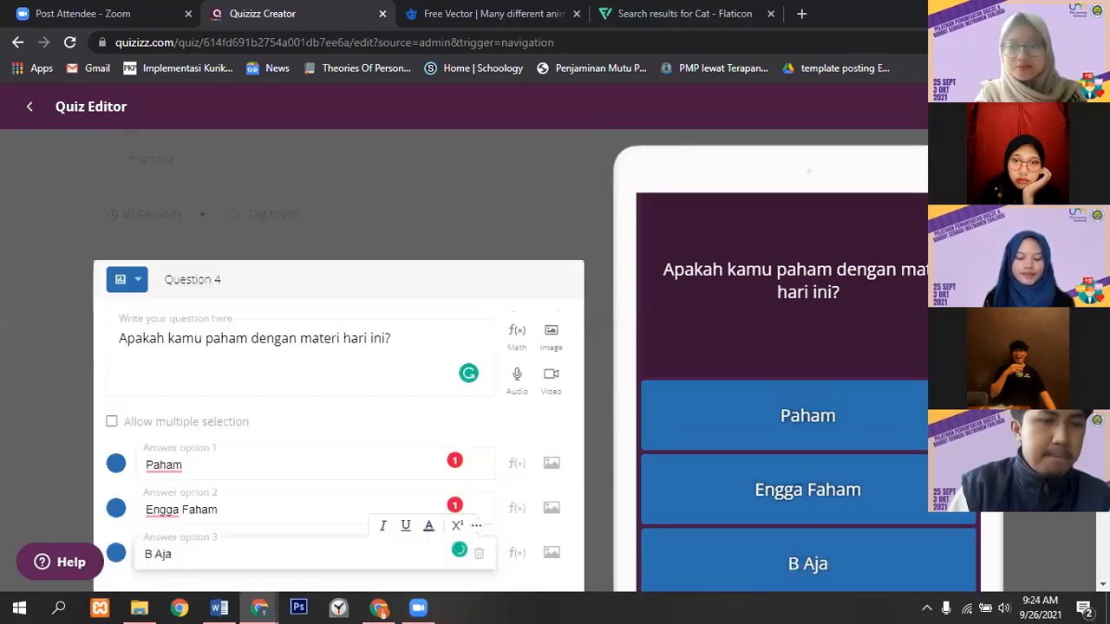
pyautogui.scroll(-3, 606, 509)
pyautogui.click(559, 537)
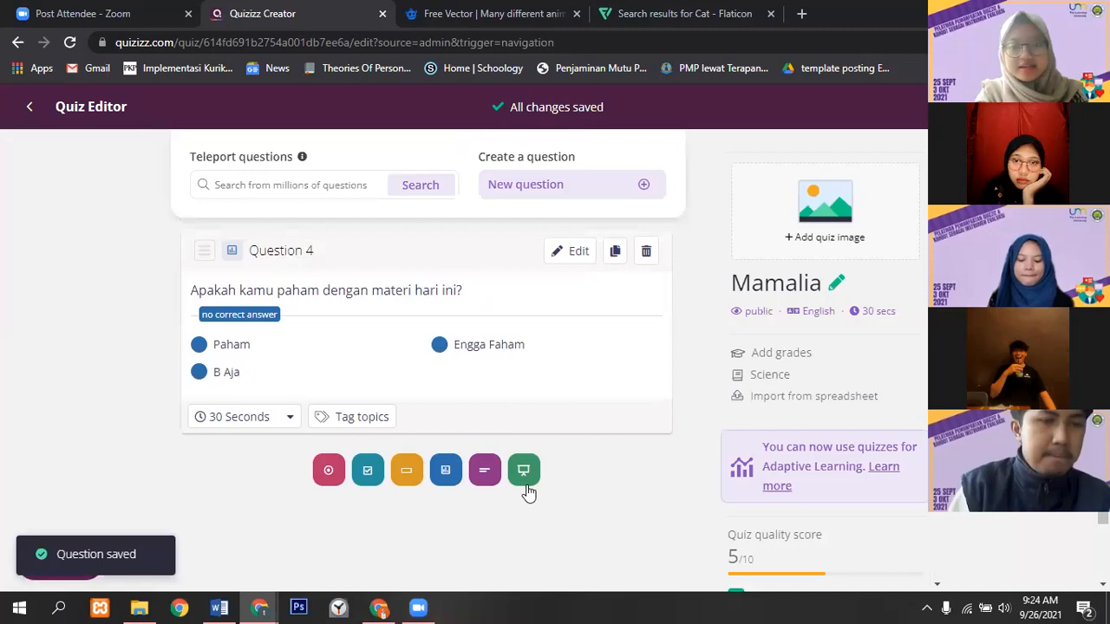
# - Add an open-ended question with the text "Mamalia adalah?"
pyautogui.click(485, 470)
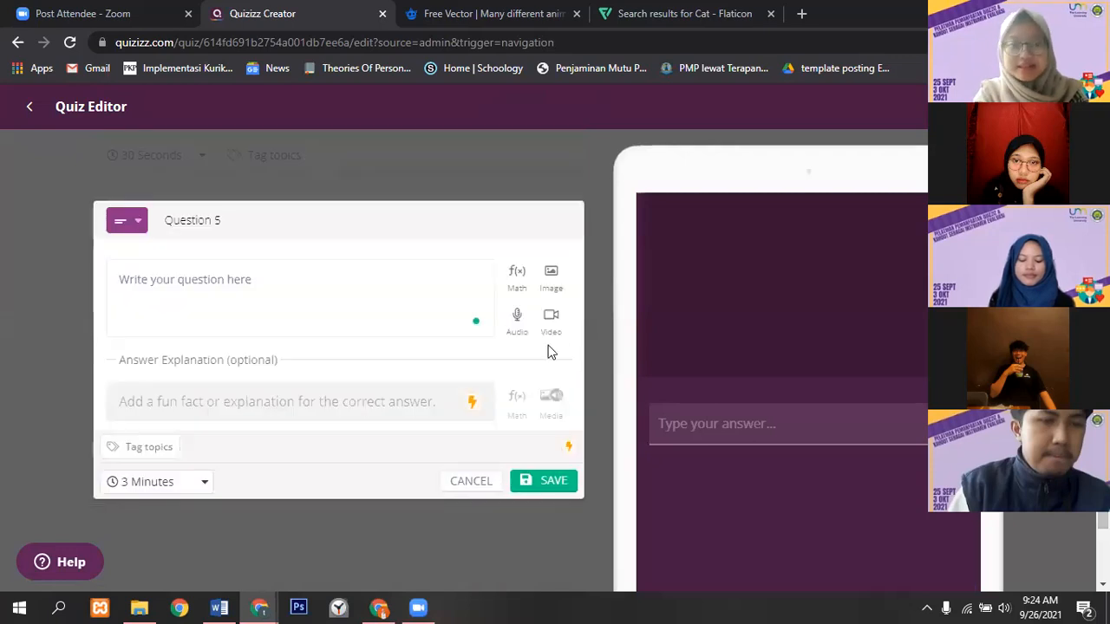
pyautogui.click(361, 312)
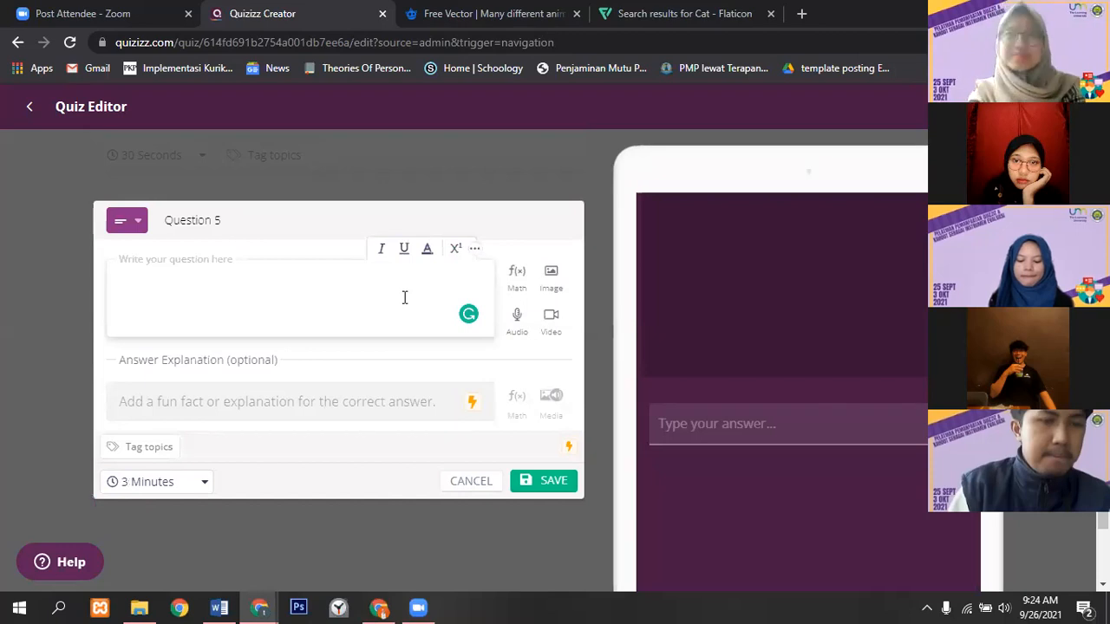
pyautogui.write('Ma')
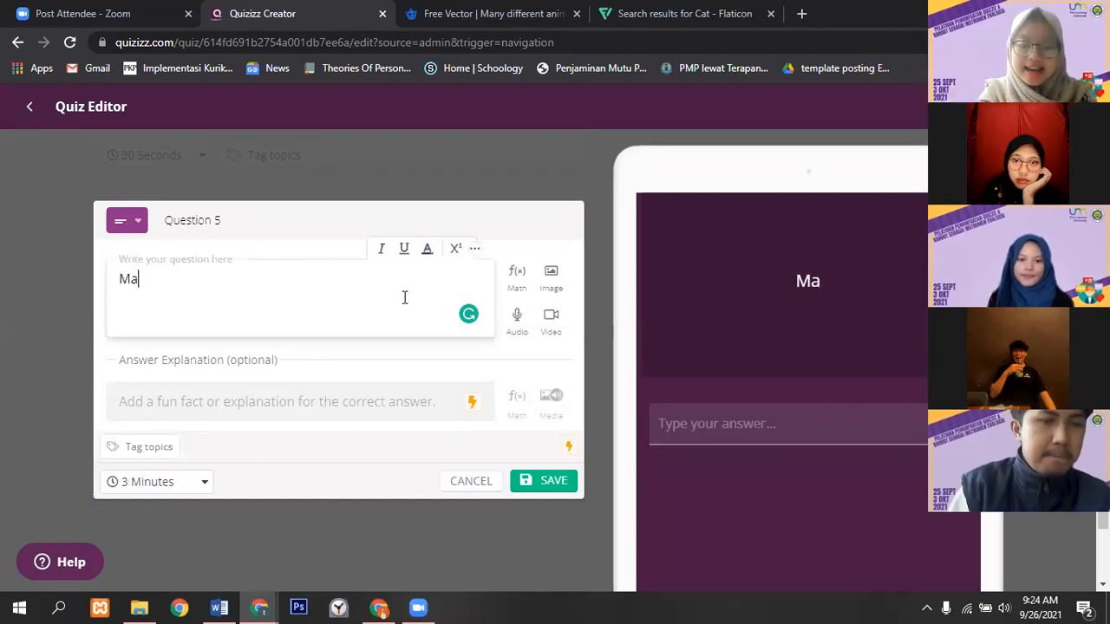
pyautogui.write('malia adalah?')
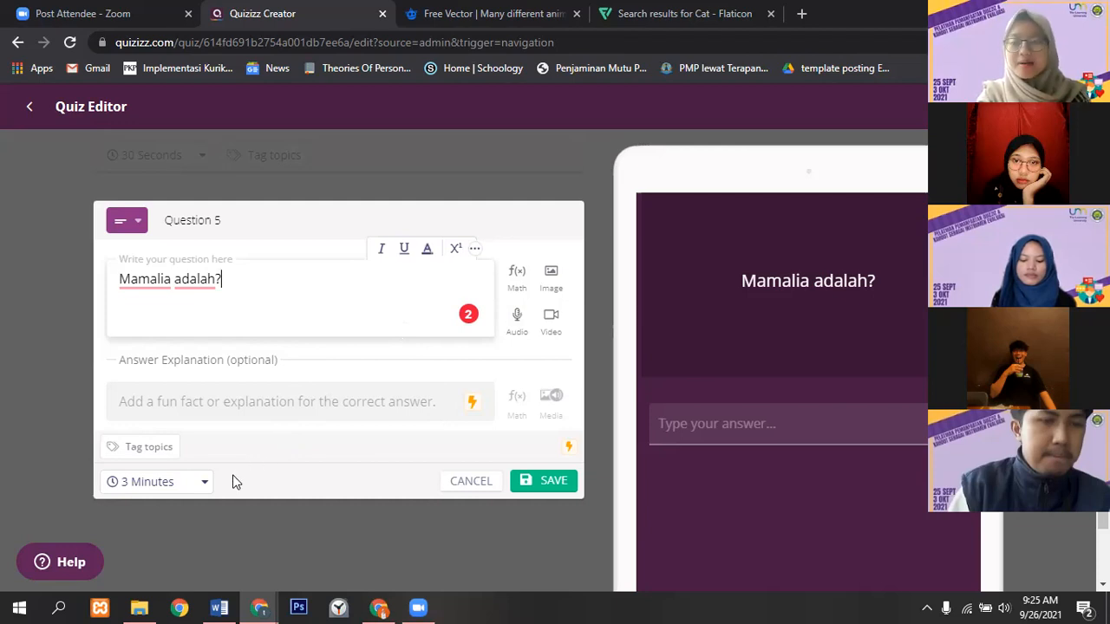
# - Set the open-ended question's time limit to 3 minutes and save the question
pyautogui.click(194, 484)
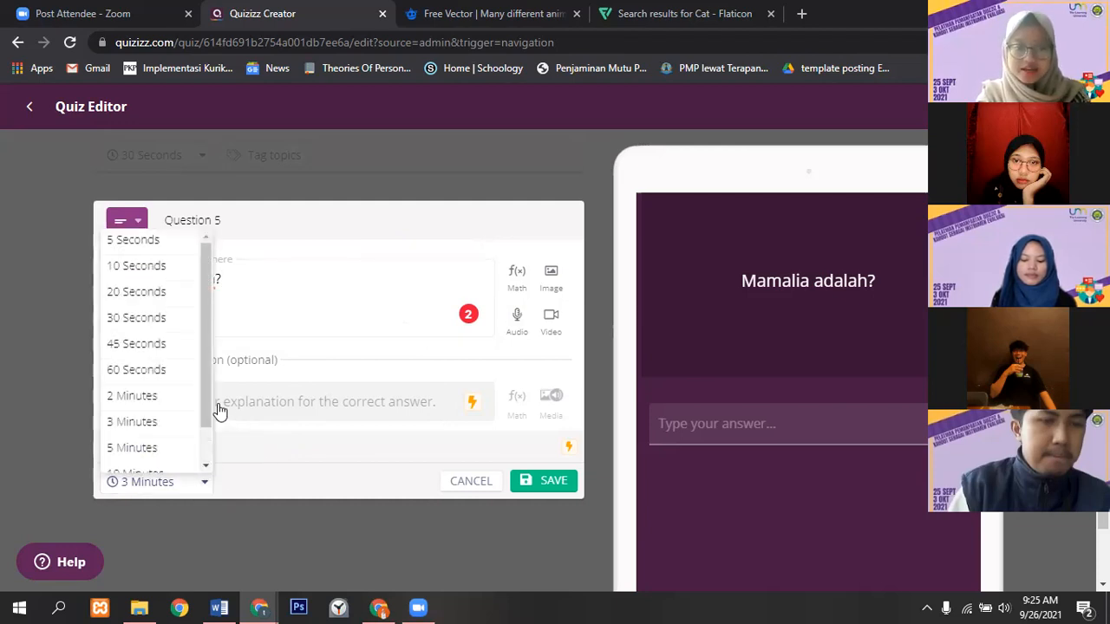
pyautogui.scroll(-1, 205, 399)
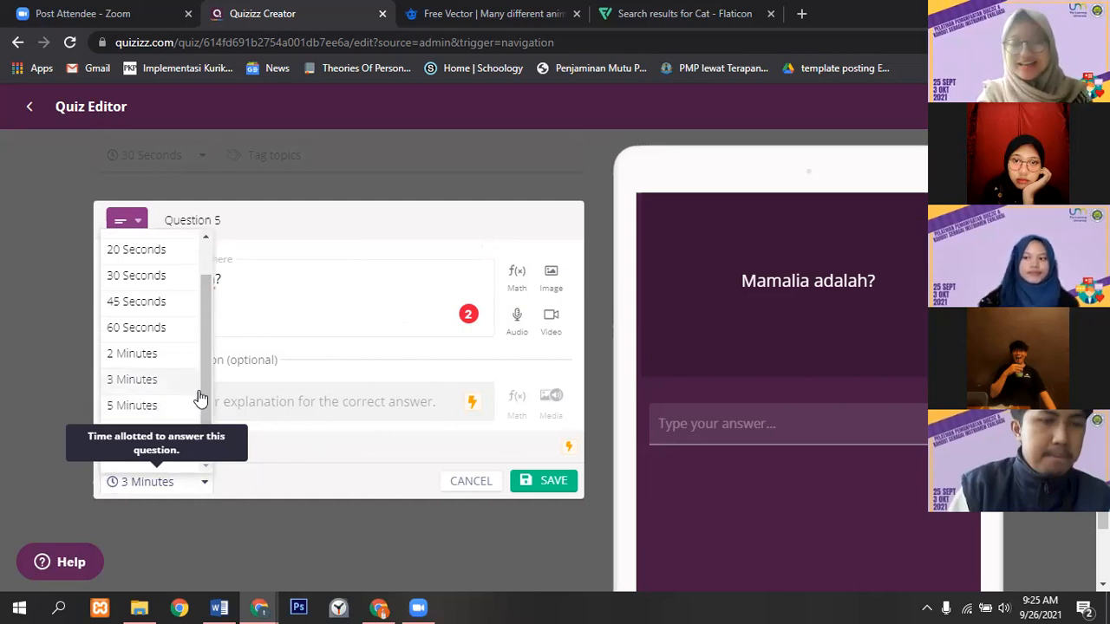
pyautogui.click(192, 389)
pyautogui.click(541, 487)
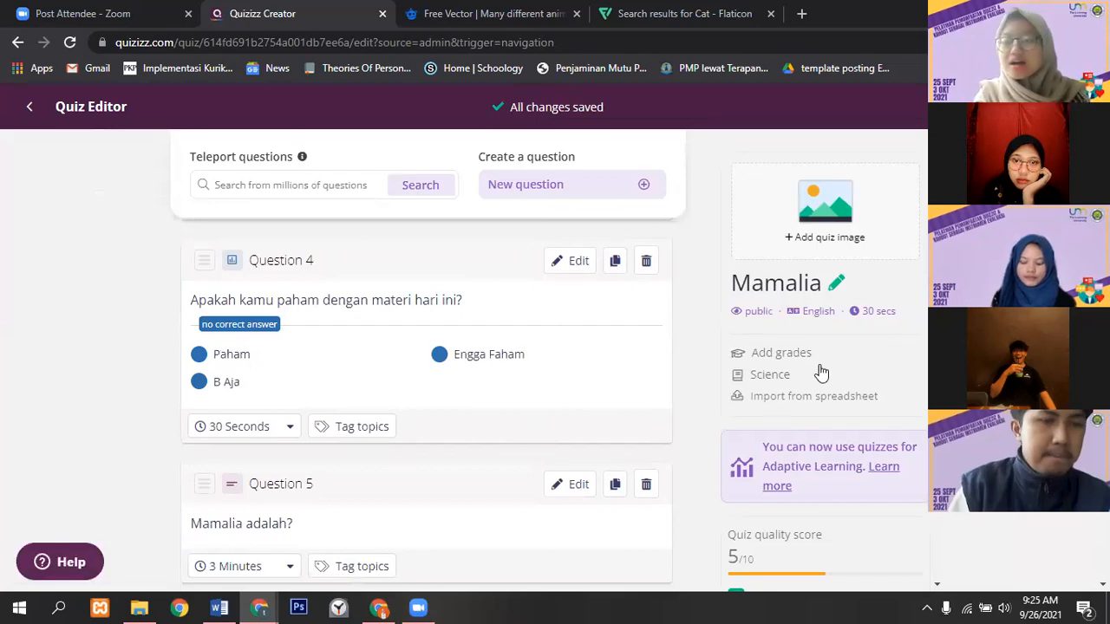
# - Open the poll question for editing to review its contents, and leave it without saving
pyautogui.scroll(5, 425, 399)
pyautogui.scroll(-3, 428, 405)
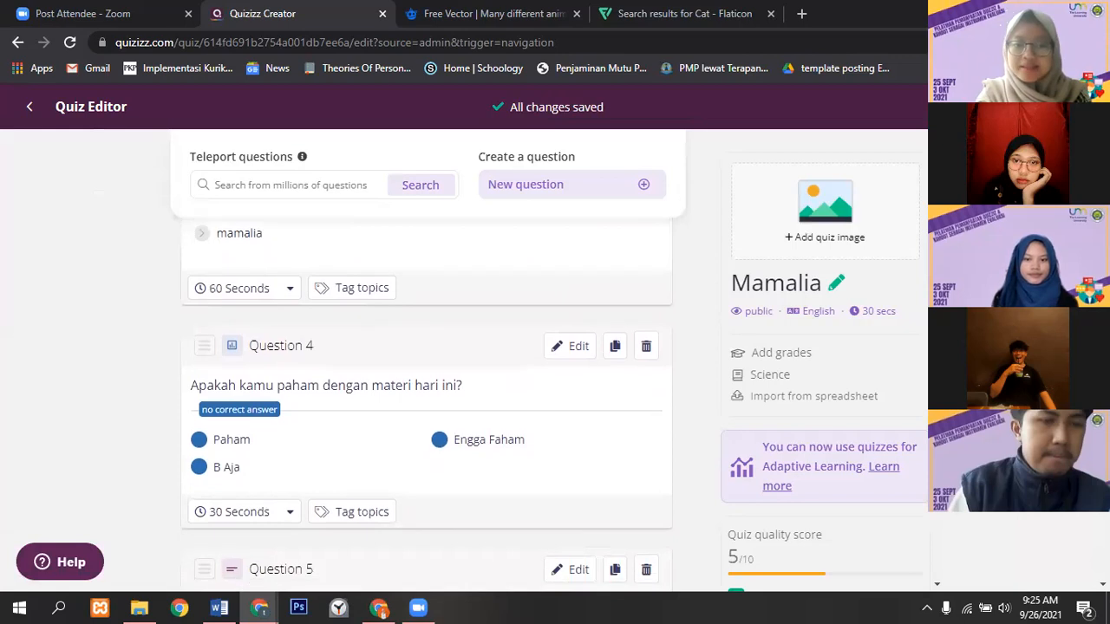
pyautogui.click(578, 347)
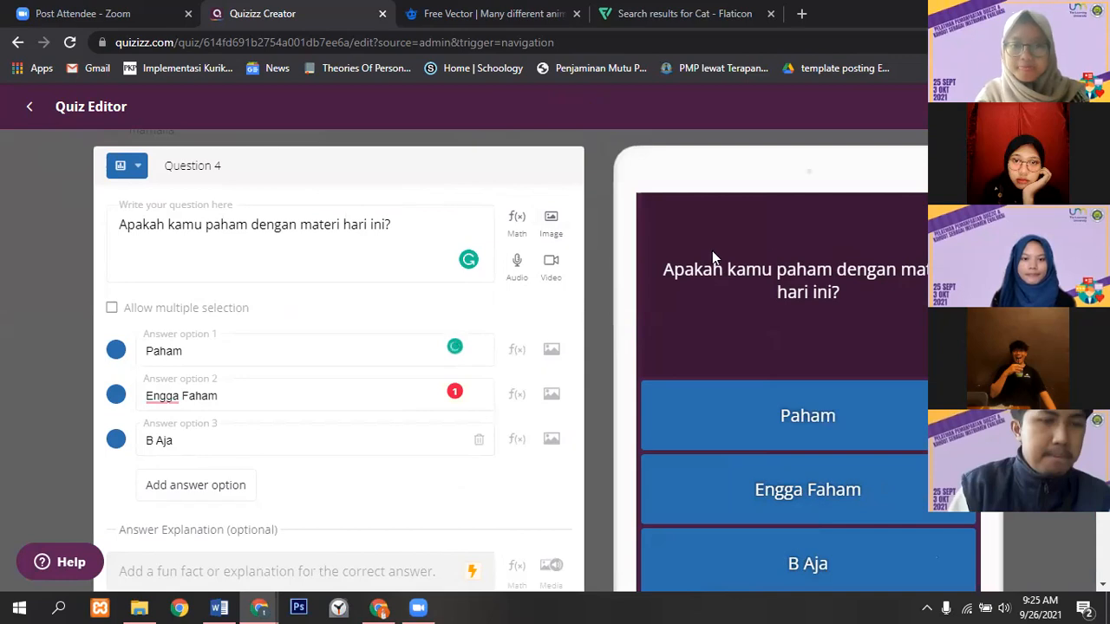
pyautogui.scroll(-3, 470, 459)
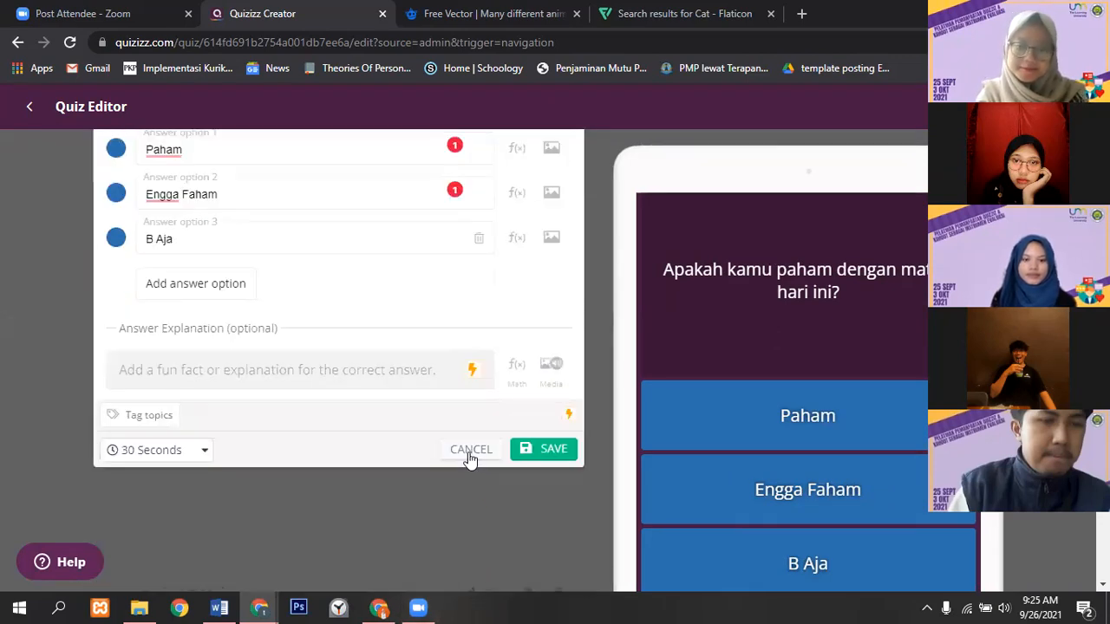
pyautogui.click(469, 458)
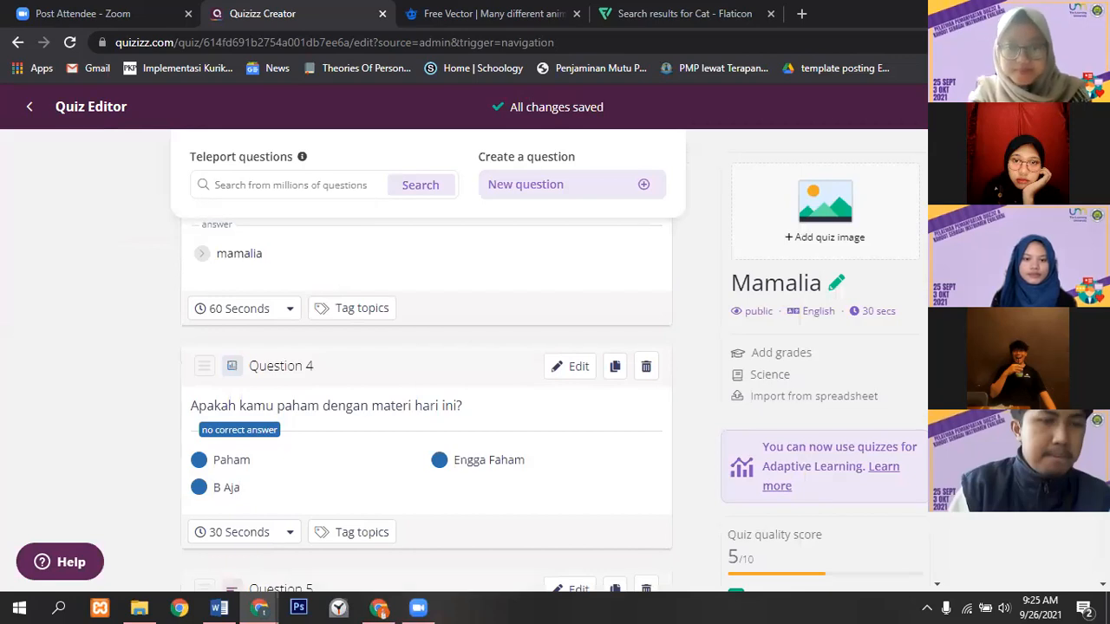
# - Review the quiz's questions from the first to the last in the question list
pyautogui.scroll(-3, 469, 458)
pyautogui.scroll(3, 469, 458)
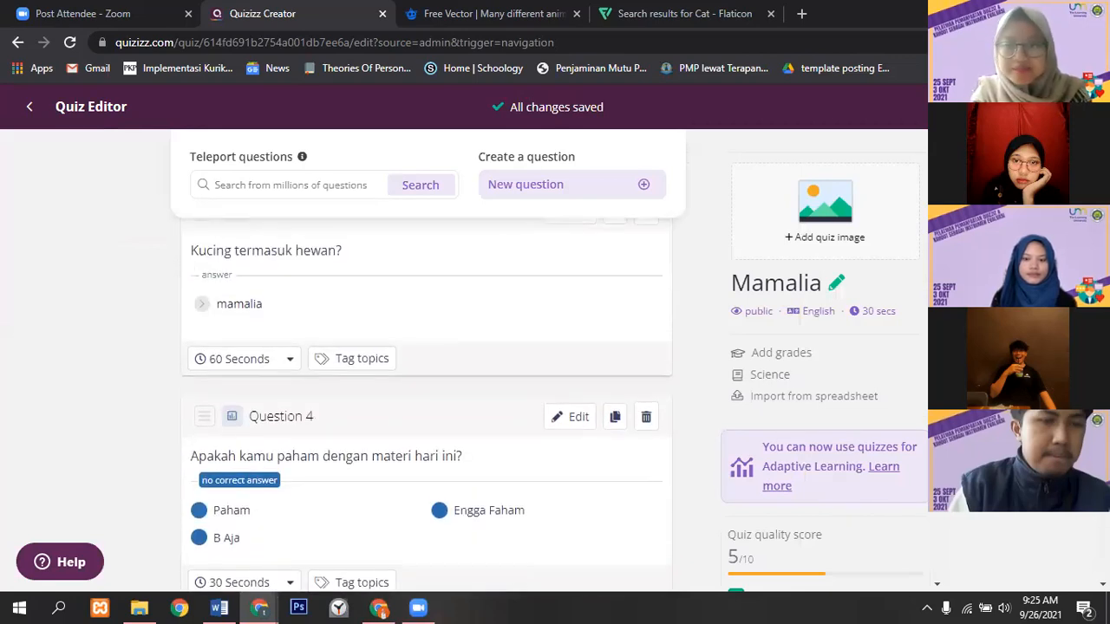
pyautogui.scroll(6, 426, 390)
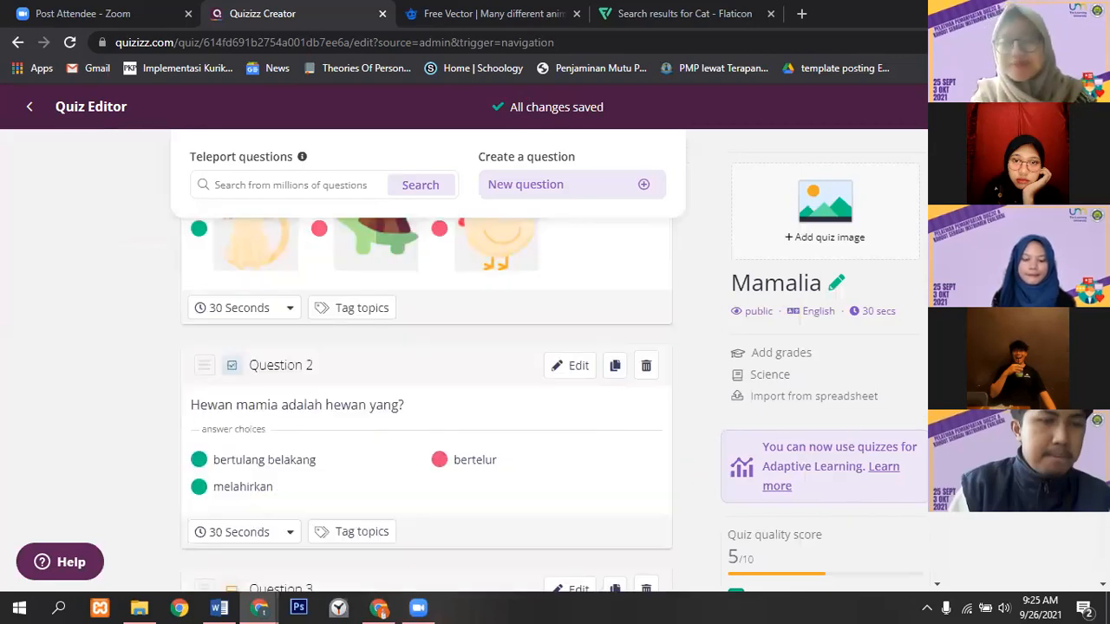
pyautogui.scroll(1, 426, 390)
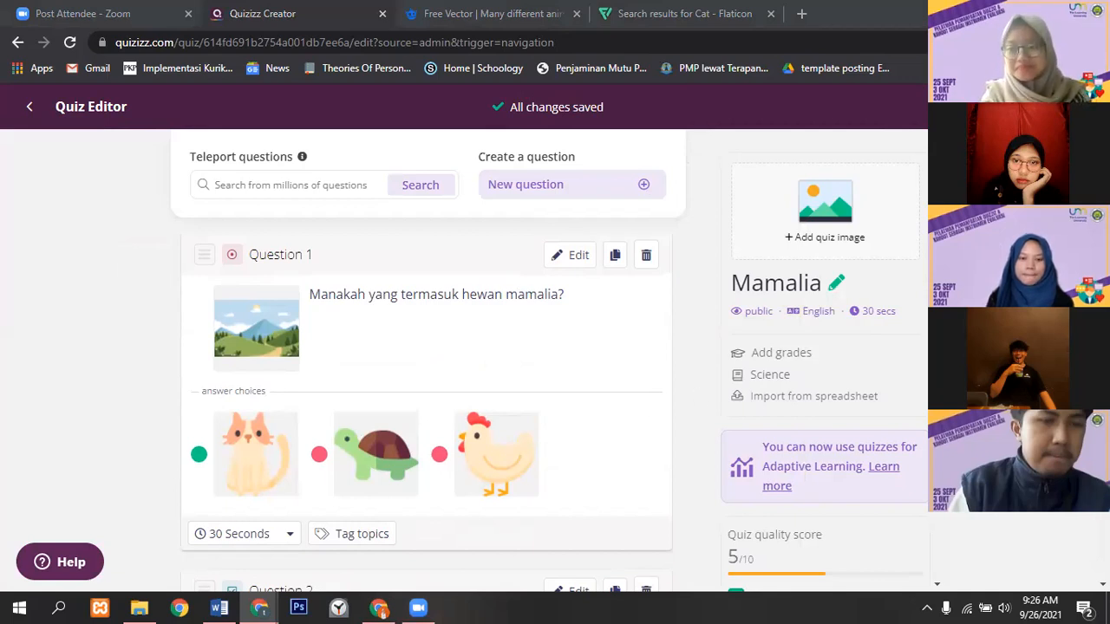
pyautogui.scroll(-4, 425, 390)
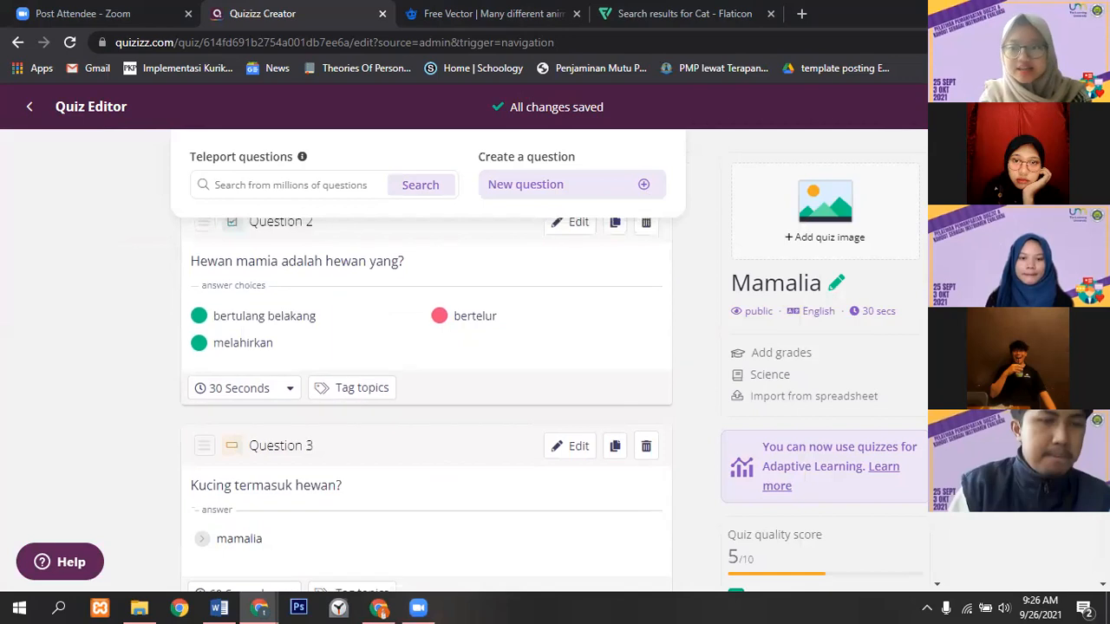
pyautogui.scroll(-6, 497, 488)
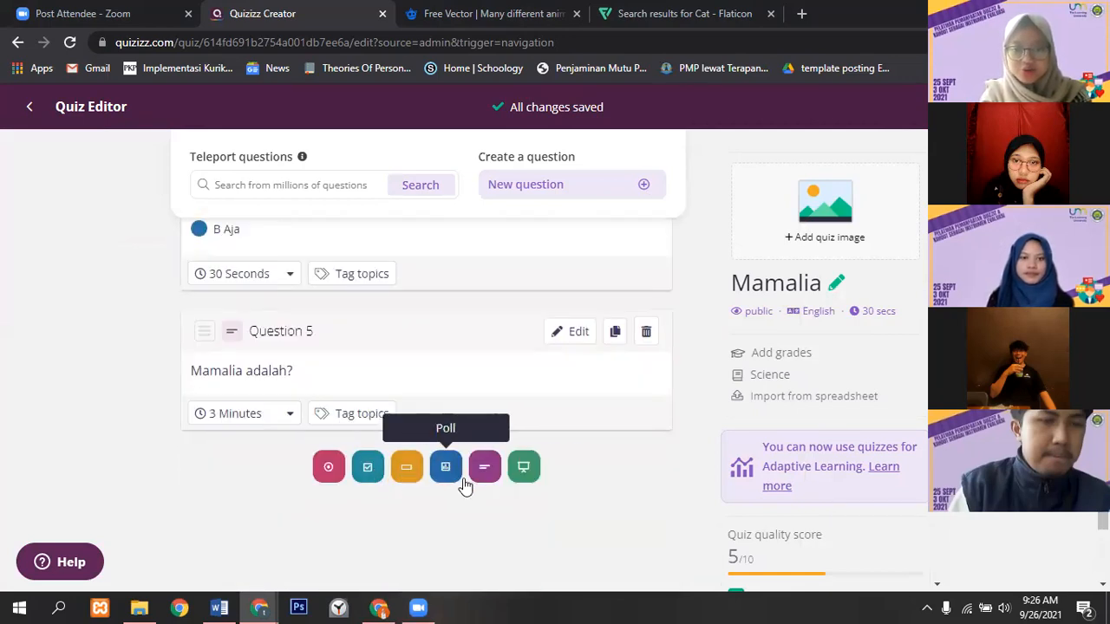
pyautogui.scroll(11, 425, 391)
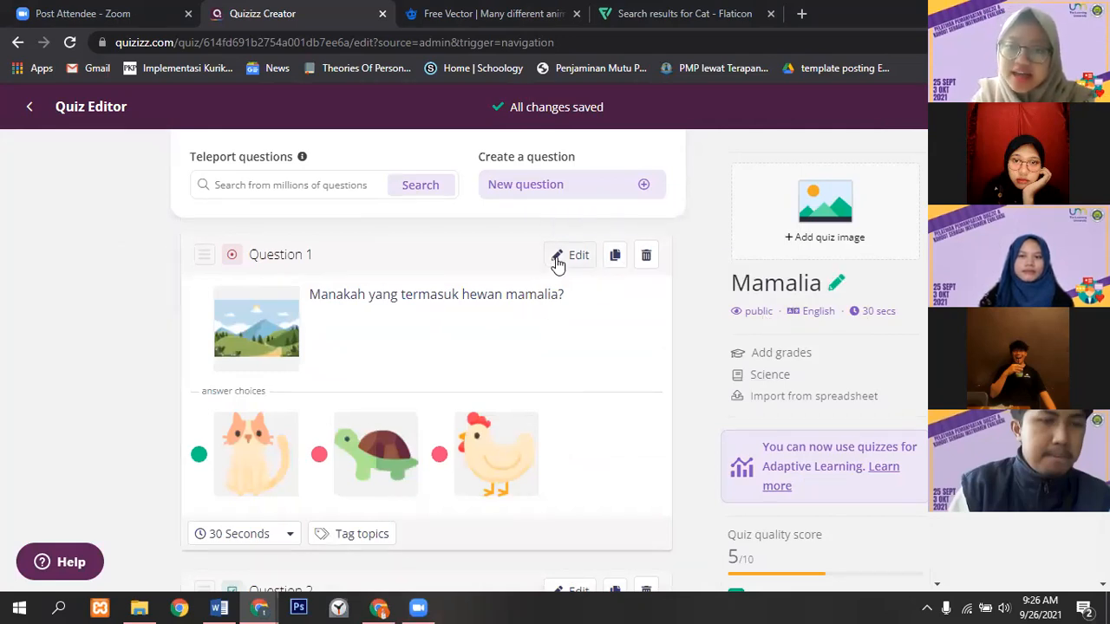
# - Duplicate question 1 and discard the copy without saving it
pyautogui.click(617, 262)
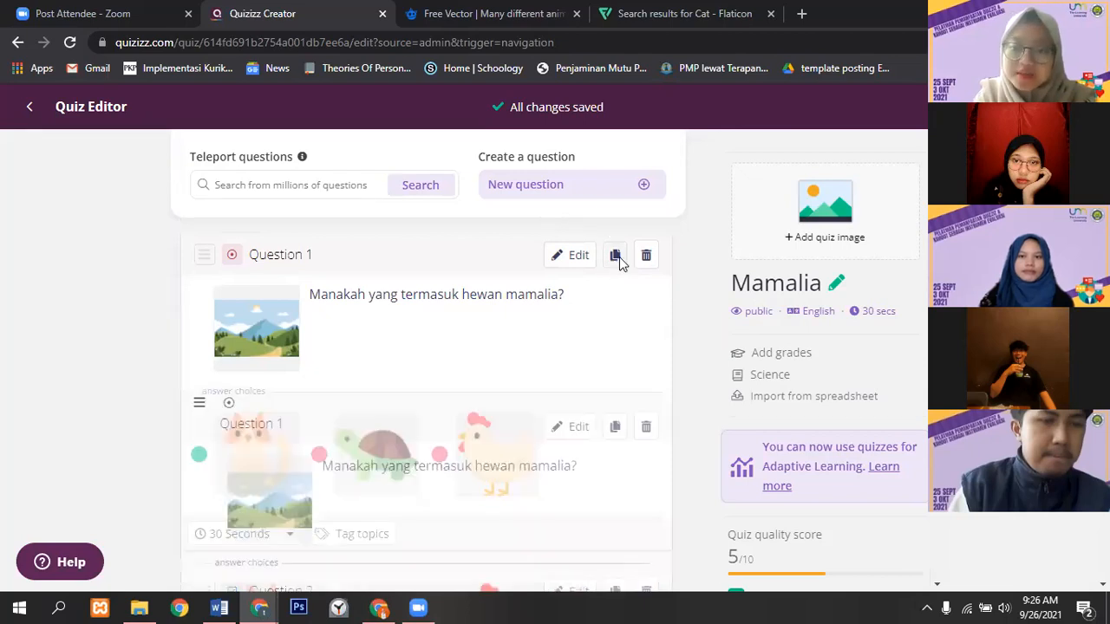
pyautogui.scroll(-3, 572, 468)
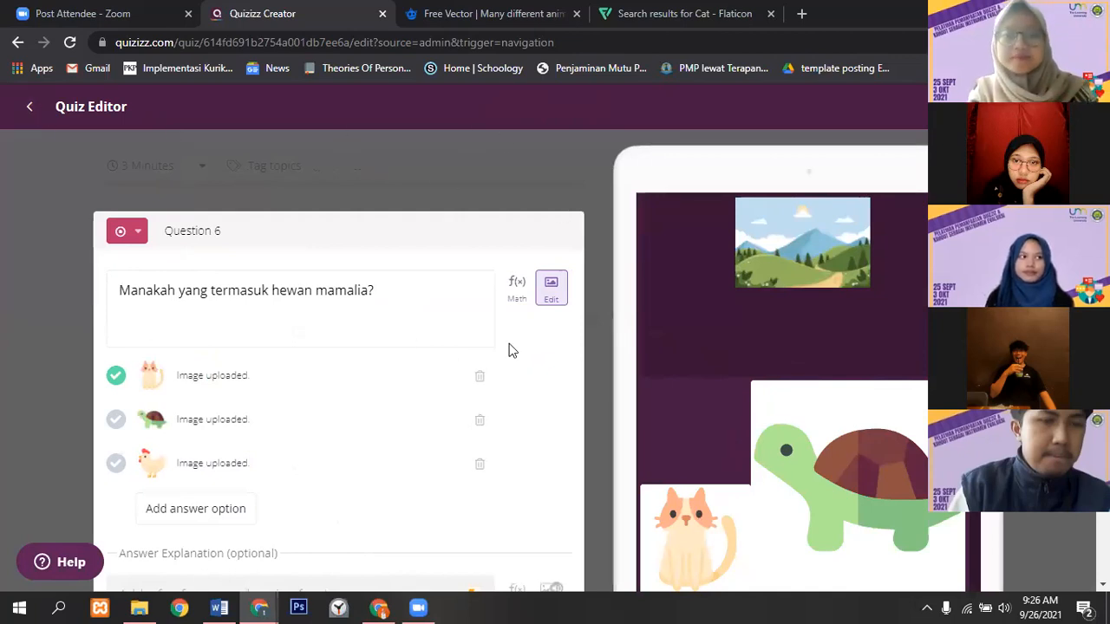
pyautogui.scroll(-3, 485, 387)
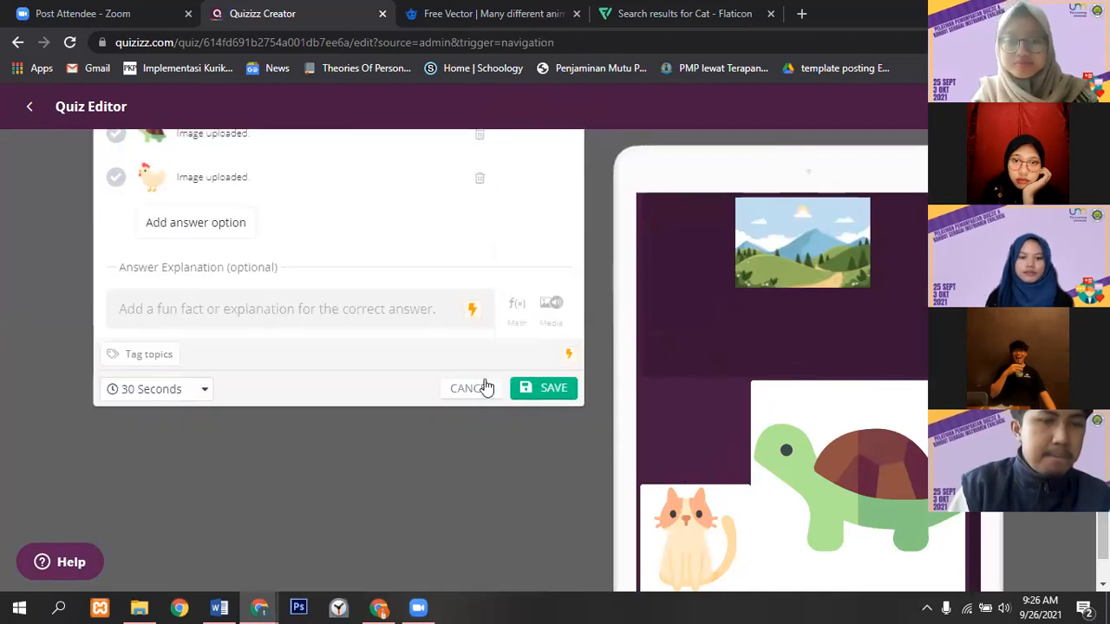
pyautogui.click(486, 386)
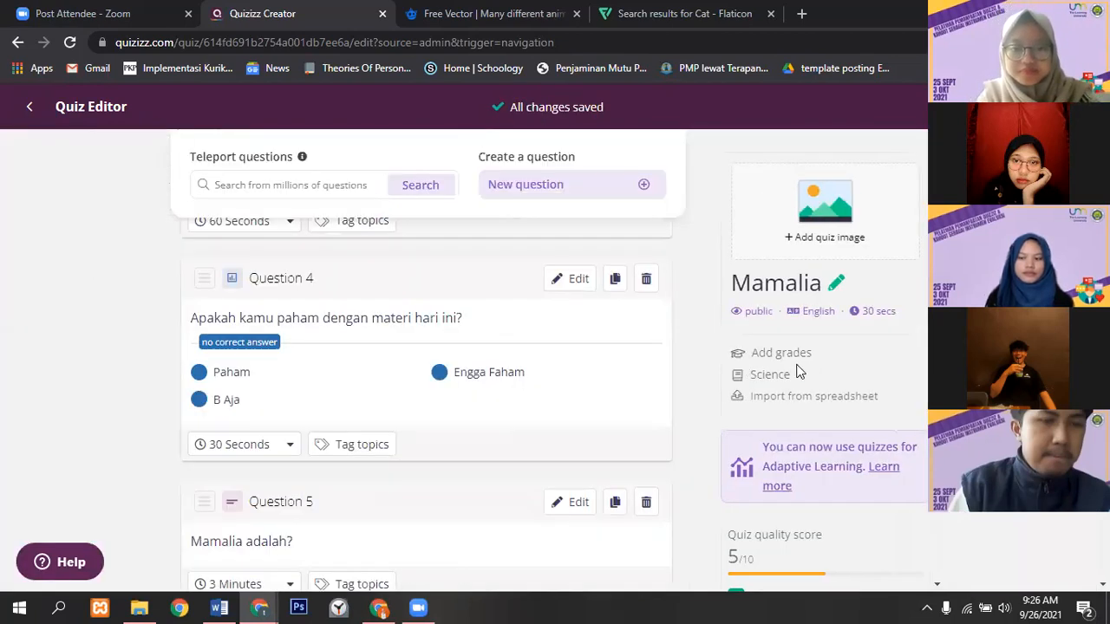
# - Open the quiz details and upload the bee image from Downloads as the title image
pyautogui.scroll(5, 425, 382)
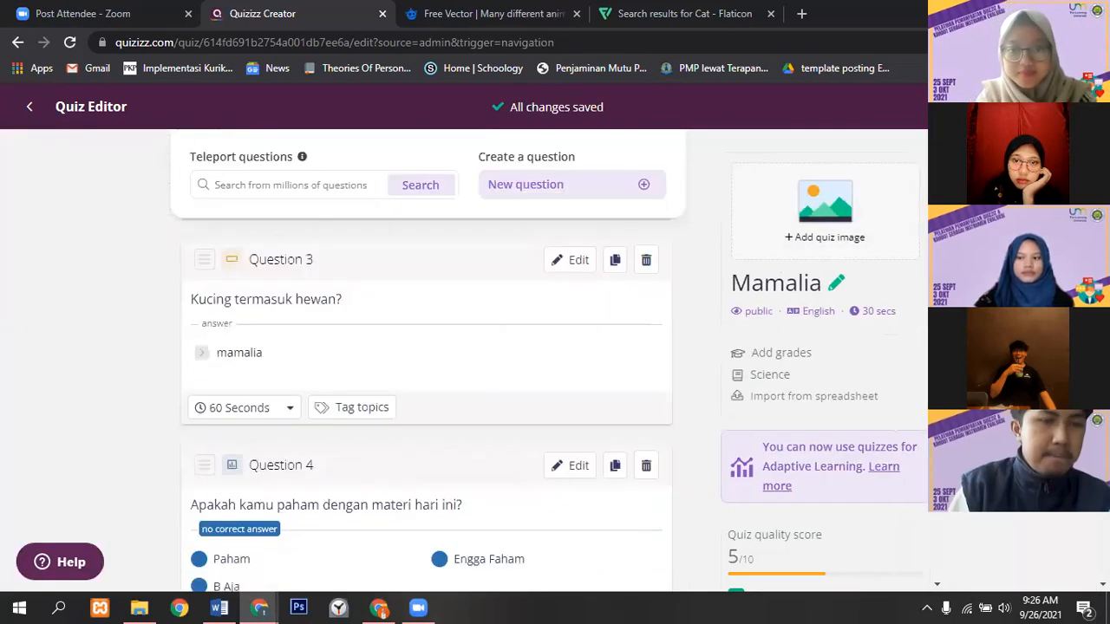
pyautogui.scroll(1, 425, 381)
pyautogui.scroll(-3, 425, 382)
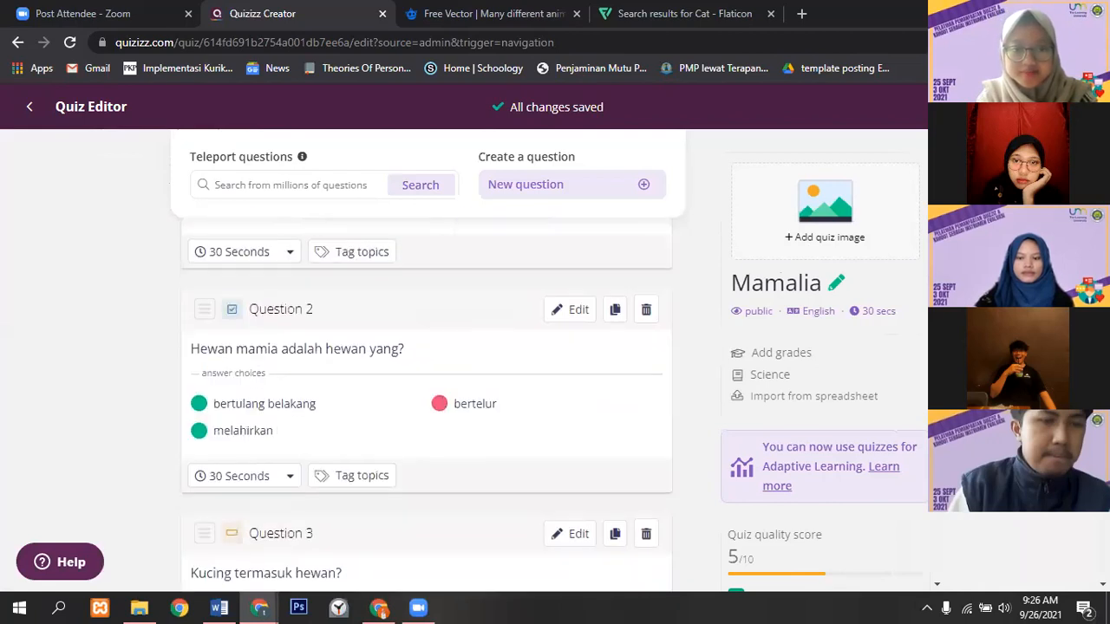
pyautogui.scroll(3, 425, 382)
pyautogui.scroll(1, 425, 382)
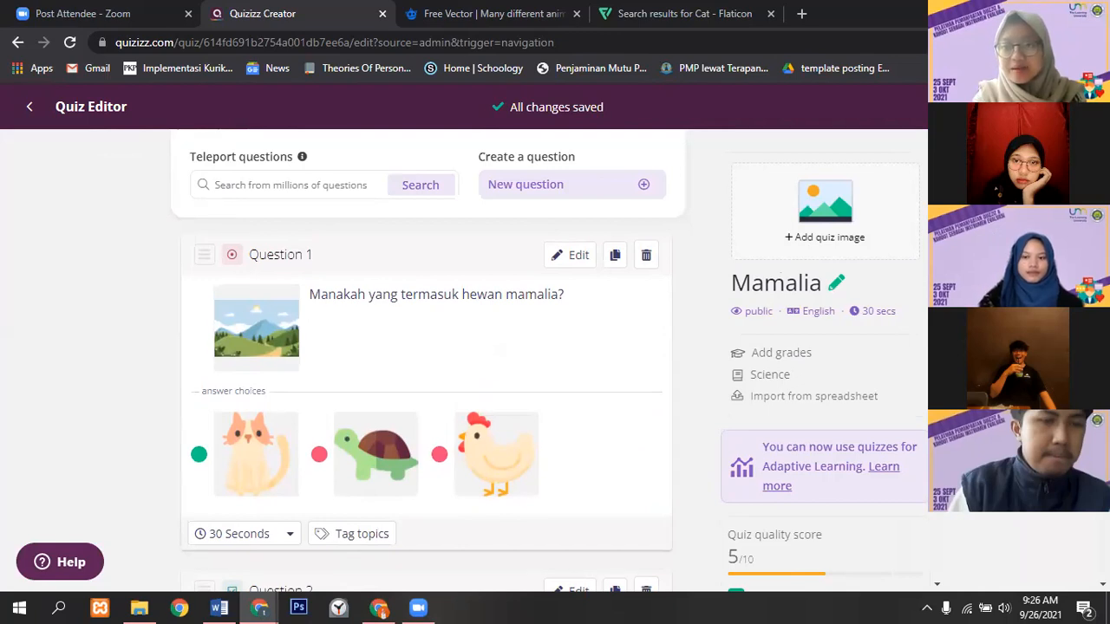
pyautogui.click(810, 279)
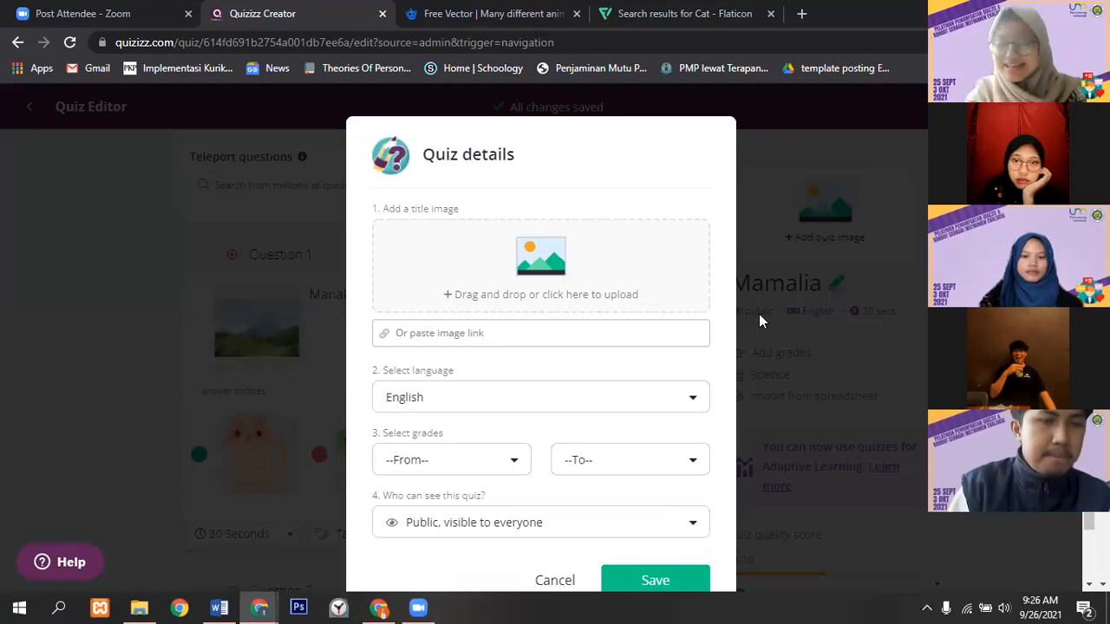
pyautogui.click(533, 255)
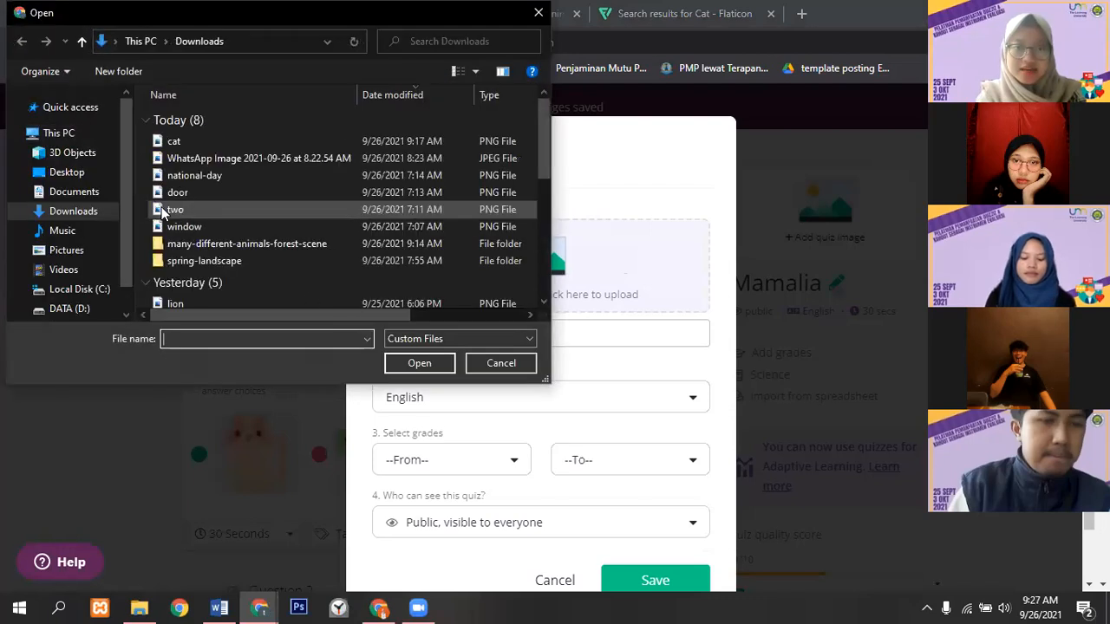
pyautogui.moveTo(539, 163); pyautogui.dragTo(562, 233)
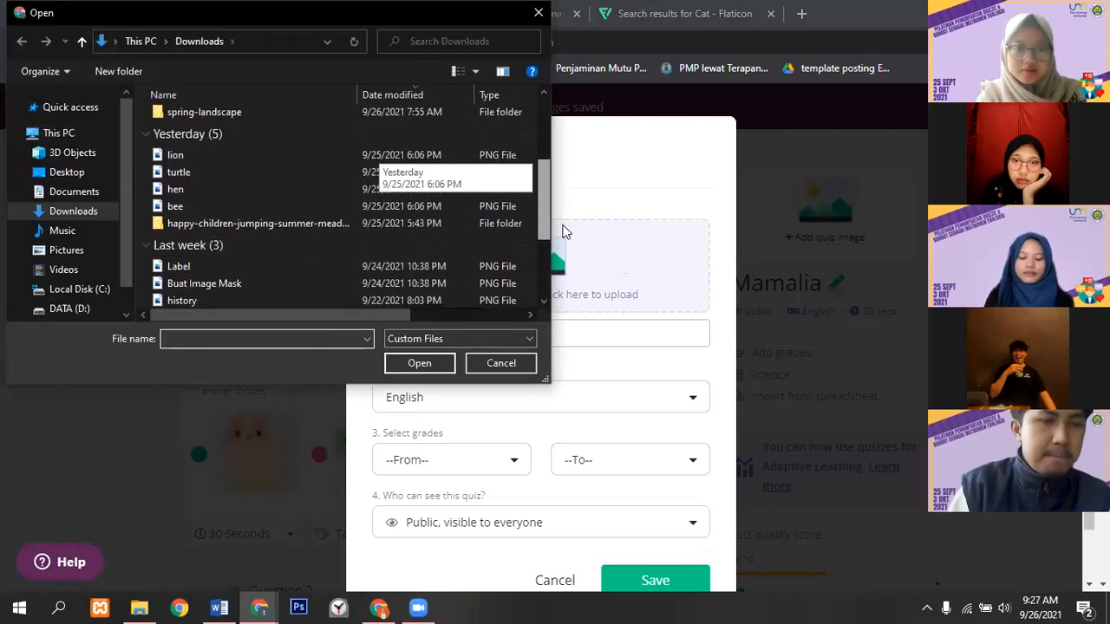
pyautogui.click(291, 207)
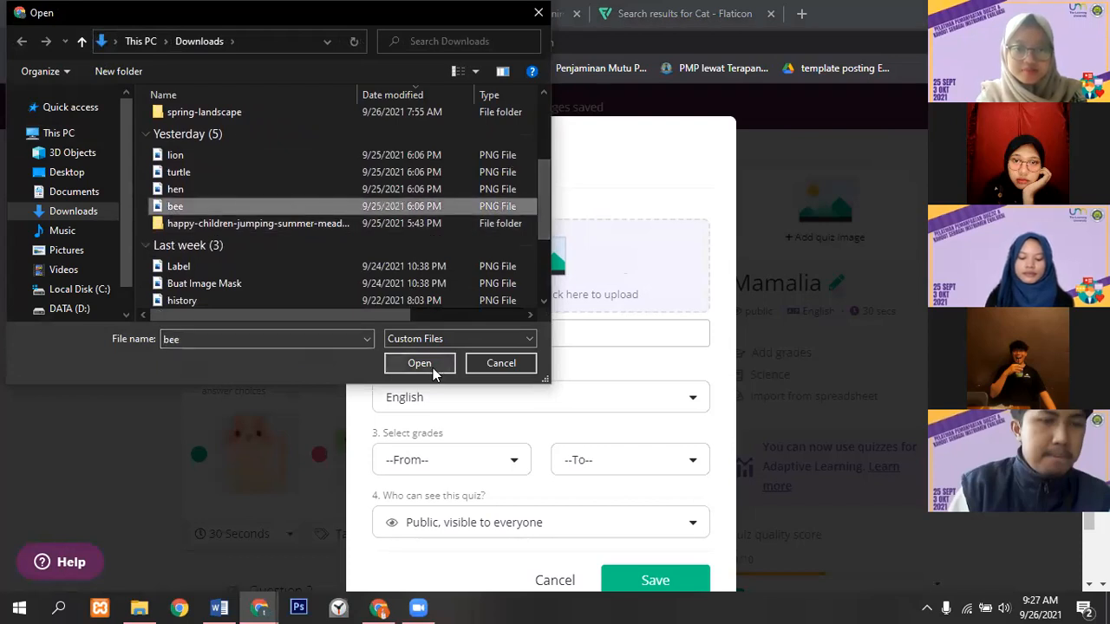
pyautogui.click(414, 364)
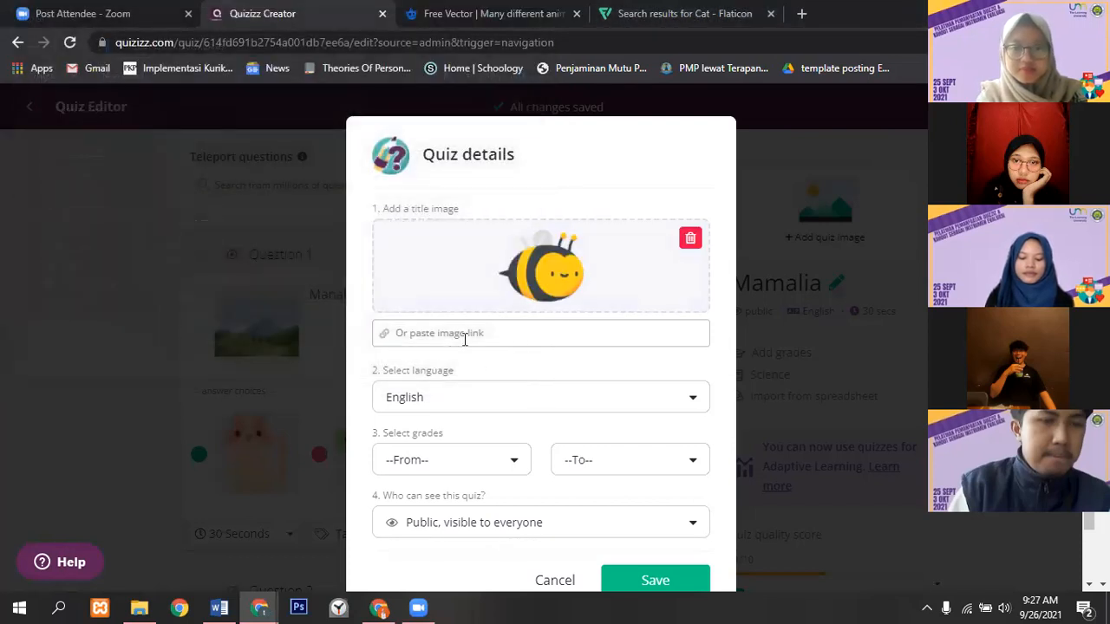
# - Set the quiz language to Indonesian and the grade range from 5th to 5th
pyautogui.click(465, 400)
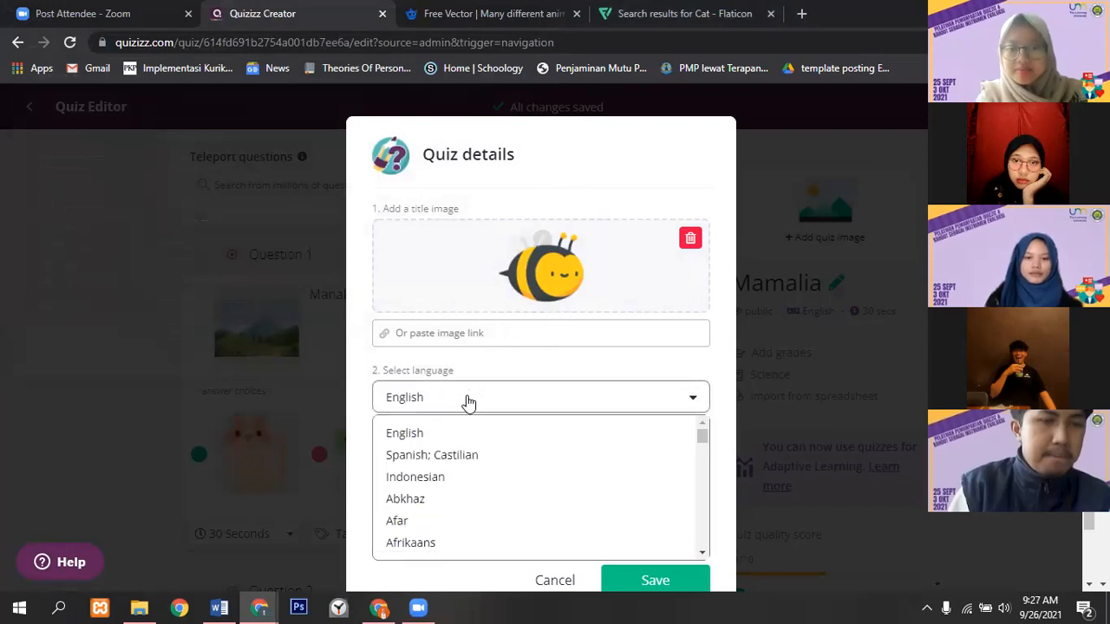
pyautogui.click(499, 481)
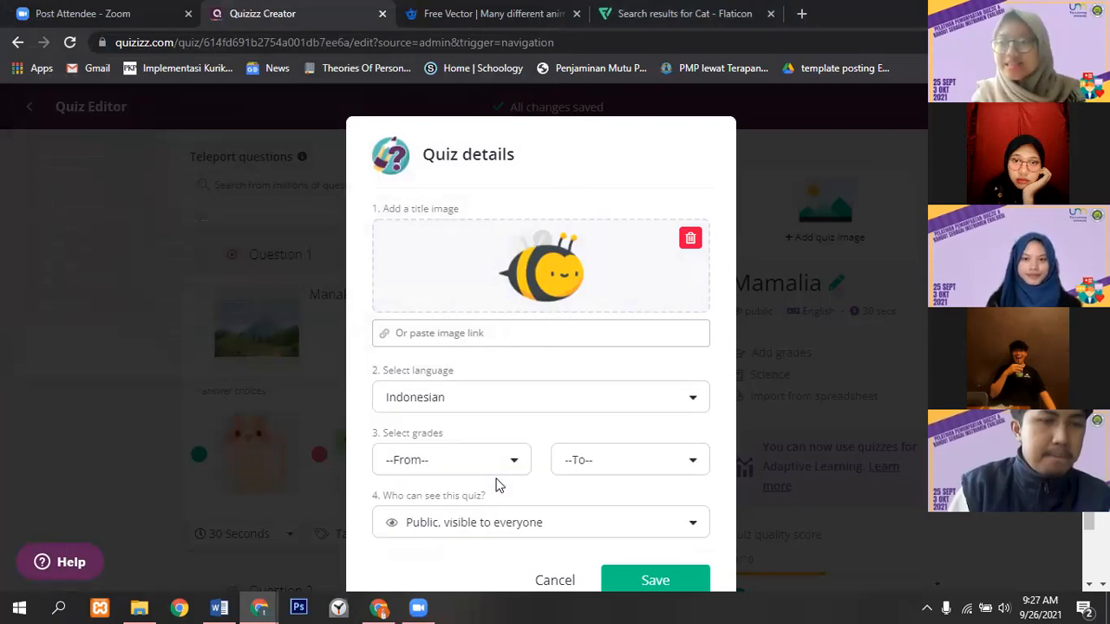
pyautogui.click(515, 465)
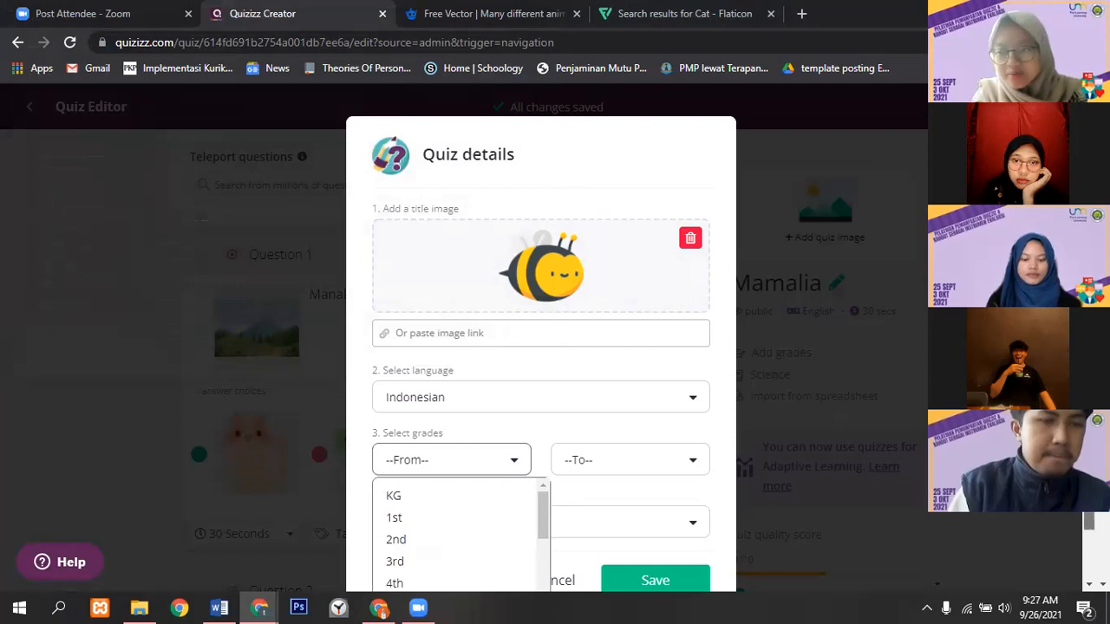
pyautogui.scroll(-1, 1090, 521)
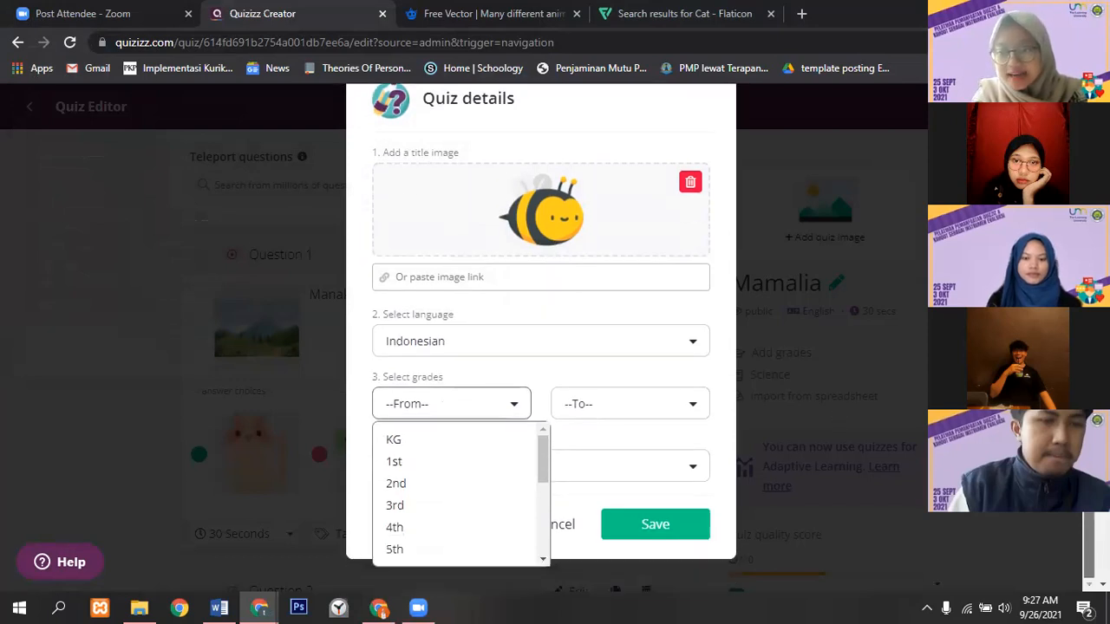
pyautogui.moveTo(540, 475)
pyautogui.mouseDown()
pyautogui.moveTo(548, 555)
pyautogui.moveTo(542, 492)
pyautogui.mouseUp()
pyautogui.click(463, 439)
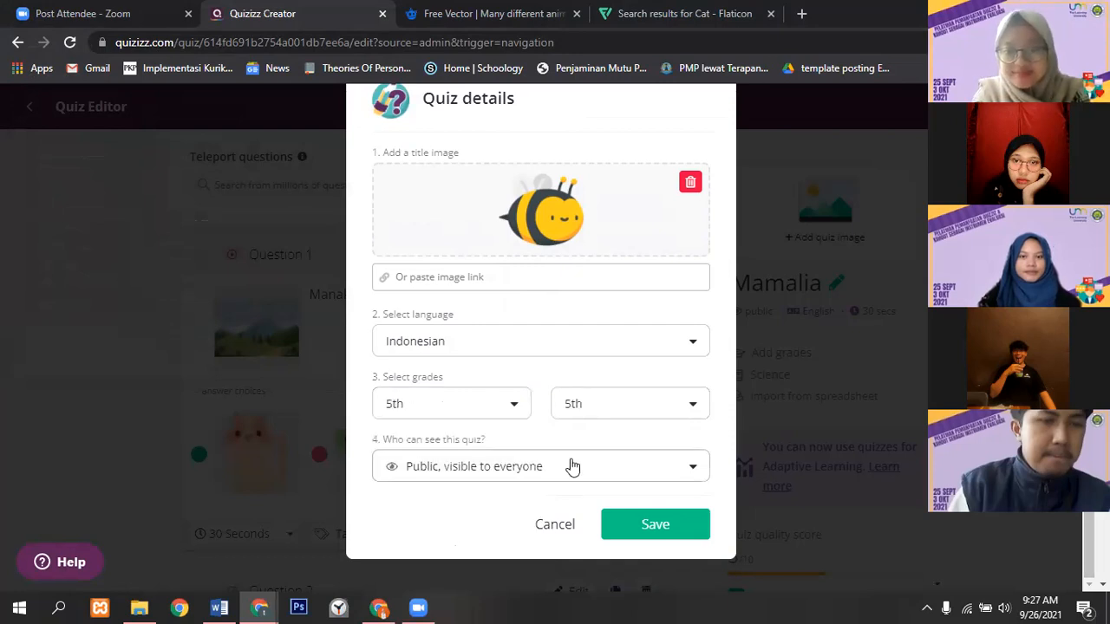
# - Choose "Public, visible to everyone" as the quiz visibility and save the quiz details
pyautogui.click(511, 470)
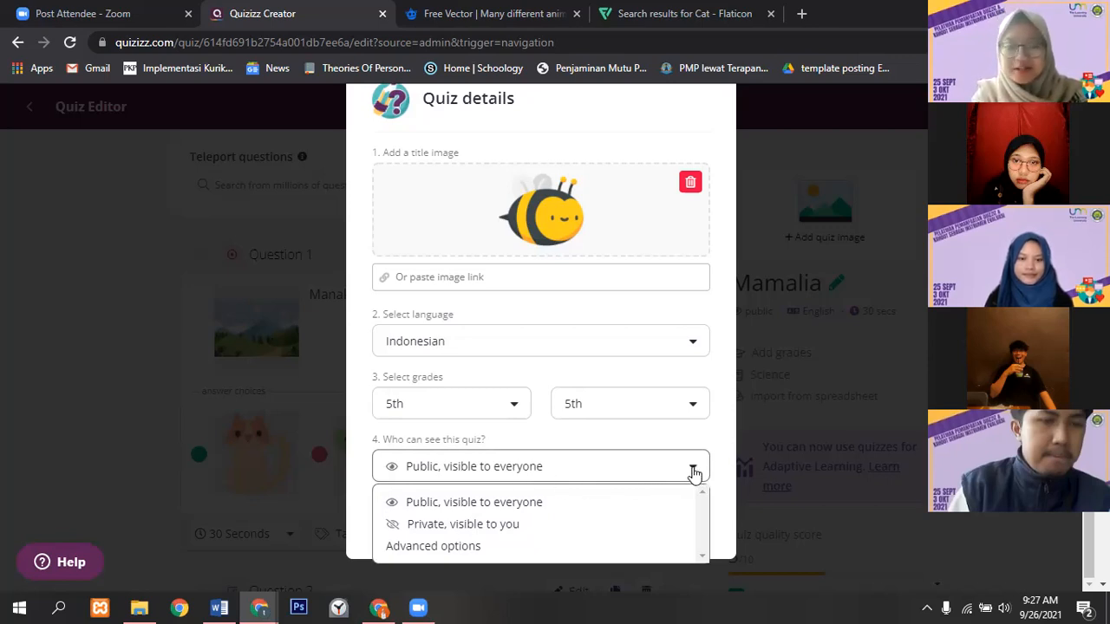
pyautogui.click(548, 505)
pyautogui.click(662, 532)
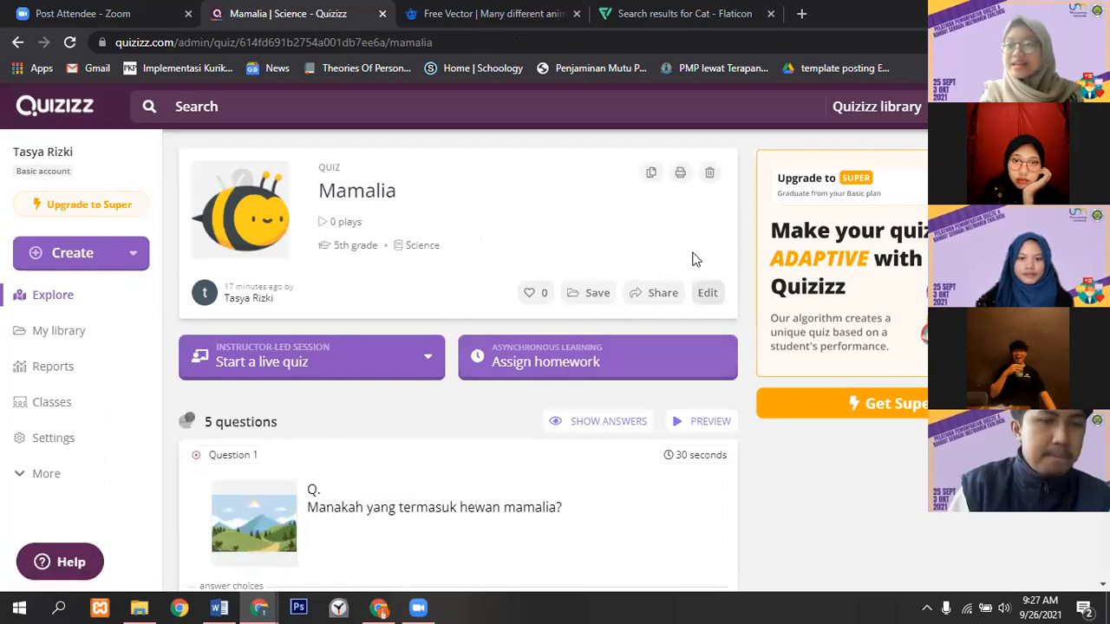
# - View the live quiz options, start a homework assignment for the quiz, and set its custom deadline hour to 03
pyautogui.click(353, 371)
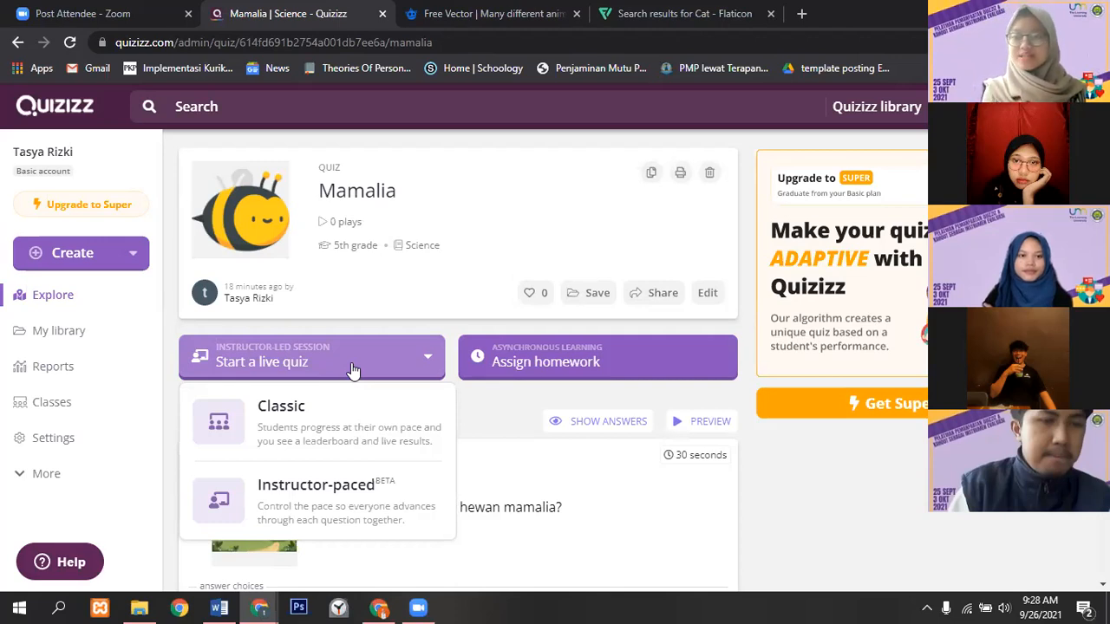
pyautogui.click(559, 366)
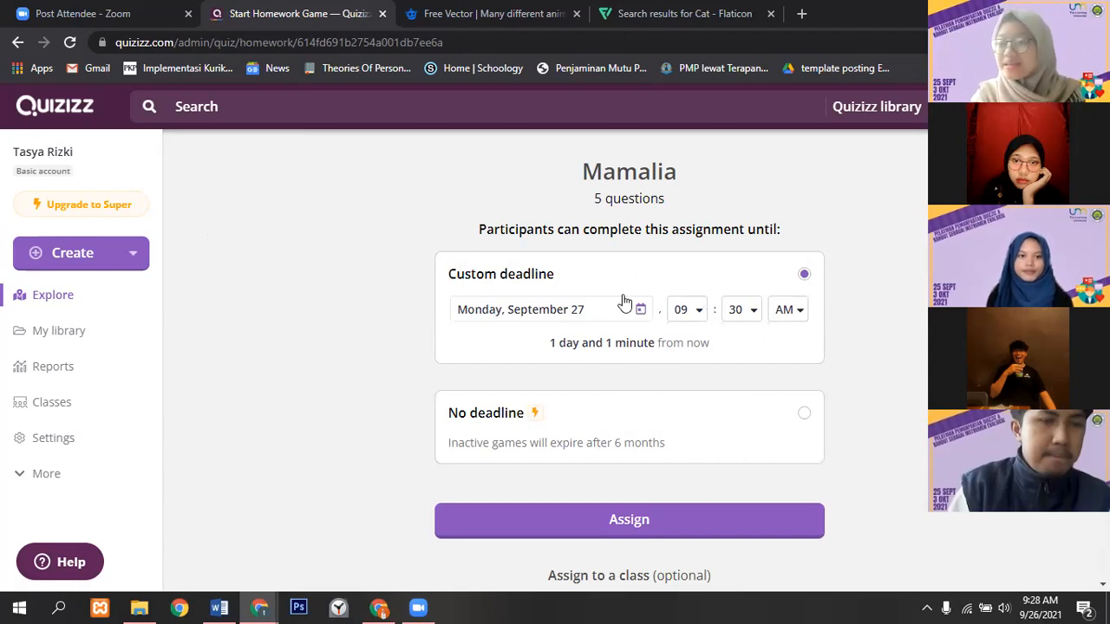
pyautogui.click(695, 315)
pyautogui.click(701, 413)
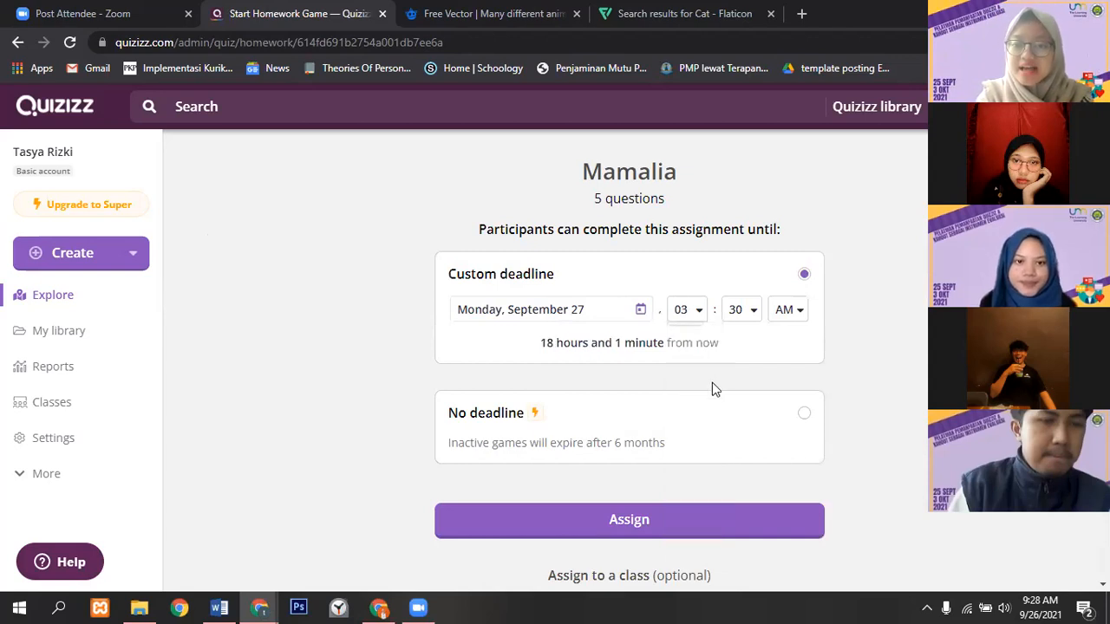
# - Set the custom homework deadline time to 12:00 AM and assign the Mamalia quiz without selecting a class
pyautogui.click(696, 314)
pyautogui.moveTo(718, 398); pyautogui.dragTo(716, 535)
pyautogui.click(696, 554)
pyautogui.click(754, 314)
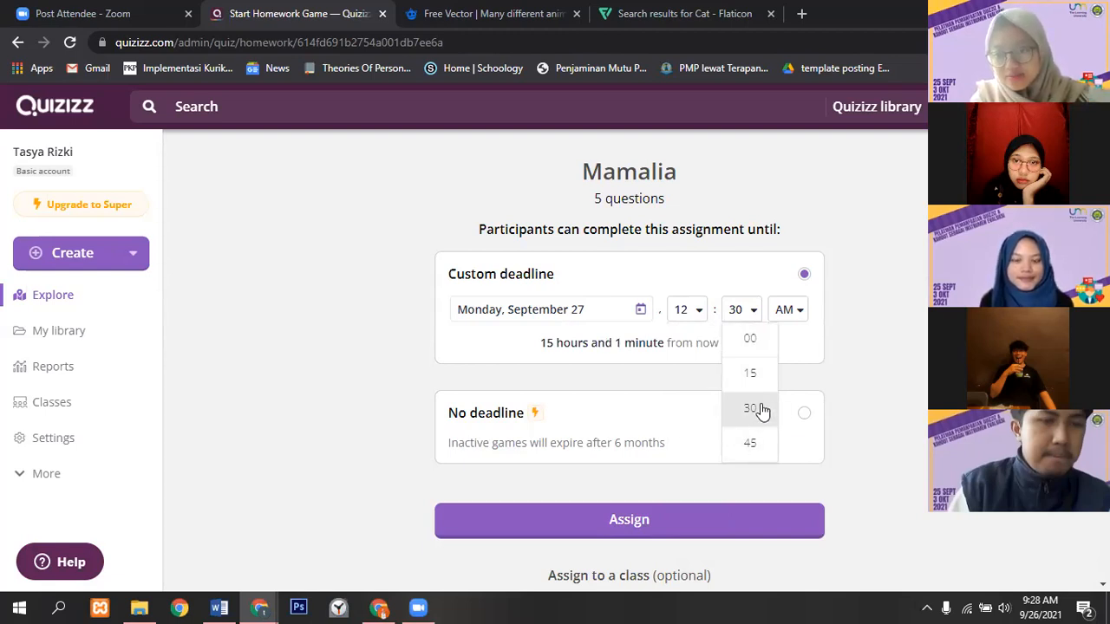
pyautogui.click(759, 342)
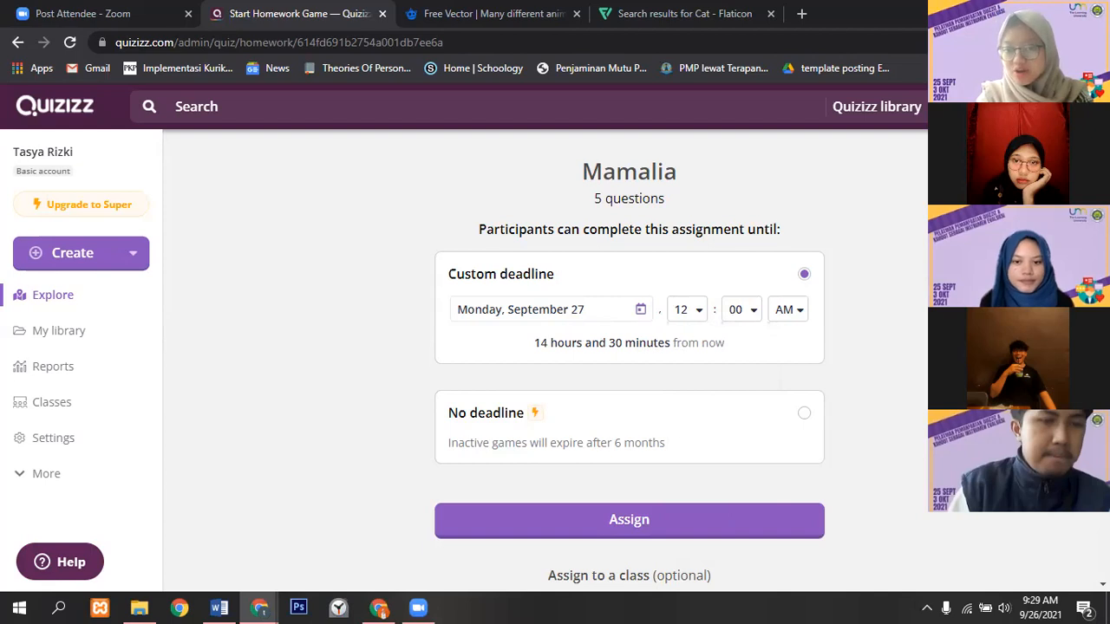
pyautogui.scroll(-3, 630, 357)
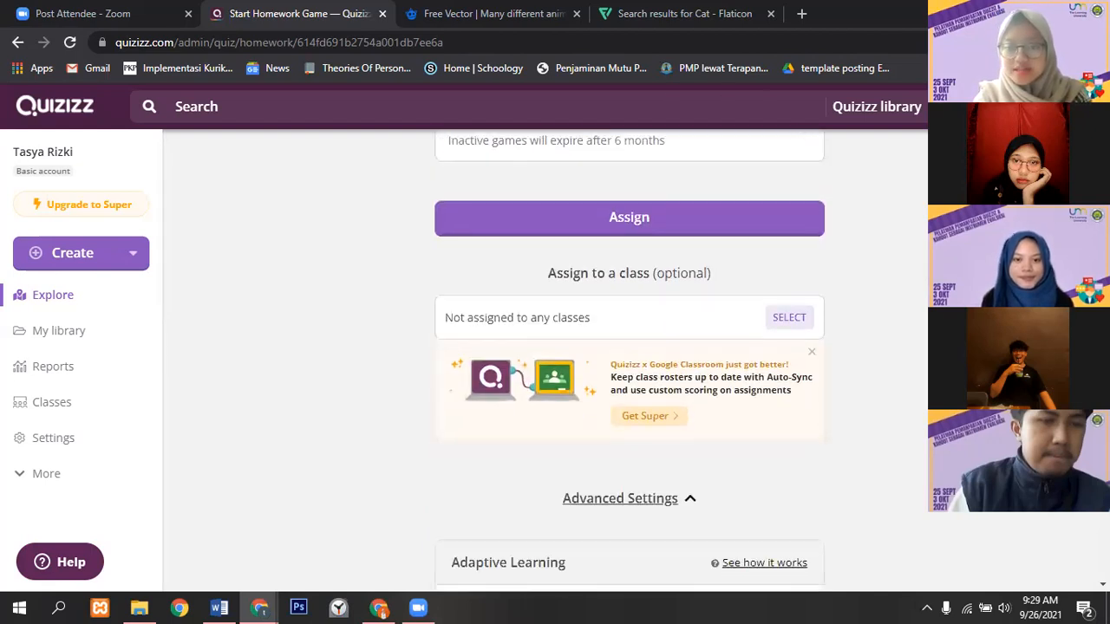
pyautogui.click(682, 223)
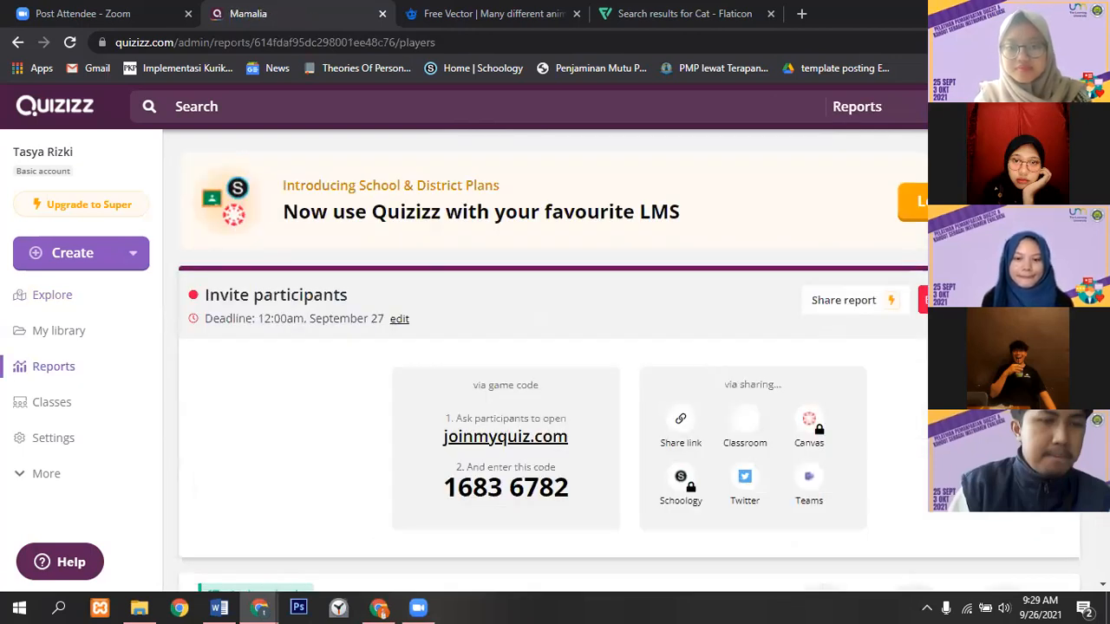
# - Examine the assigned Mamalia quiz's invitation options, including the game code and share link, and its participant report area
pyautogui.scroll(-2, 682, 347)
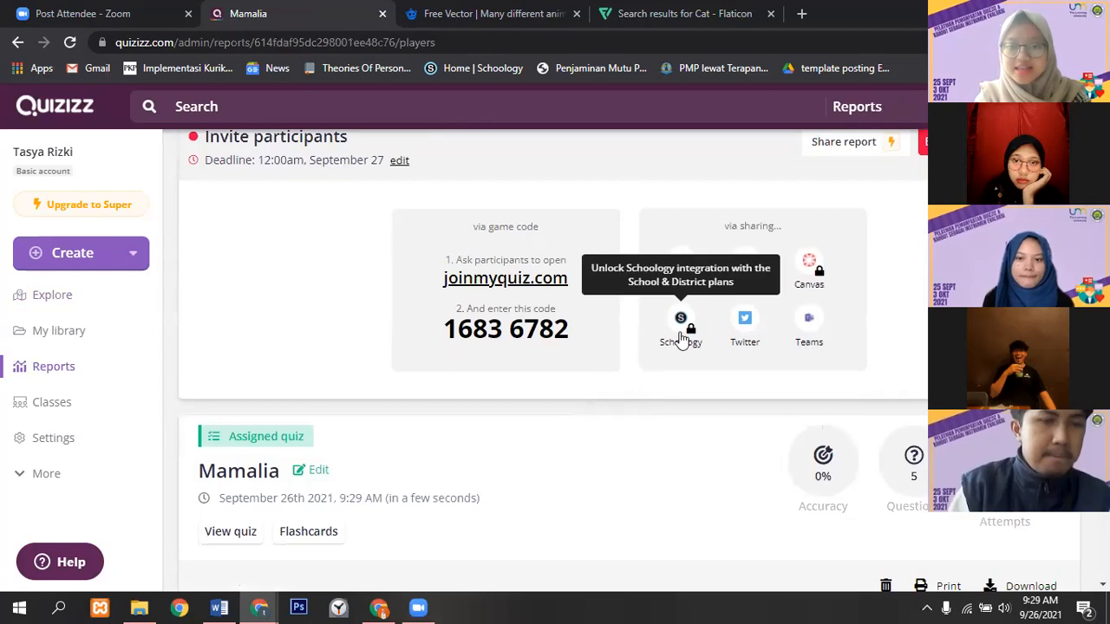
pyautogui.click(681, 264)
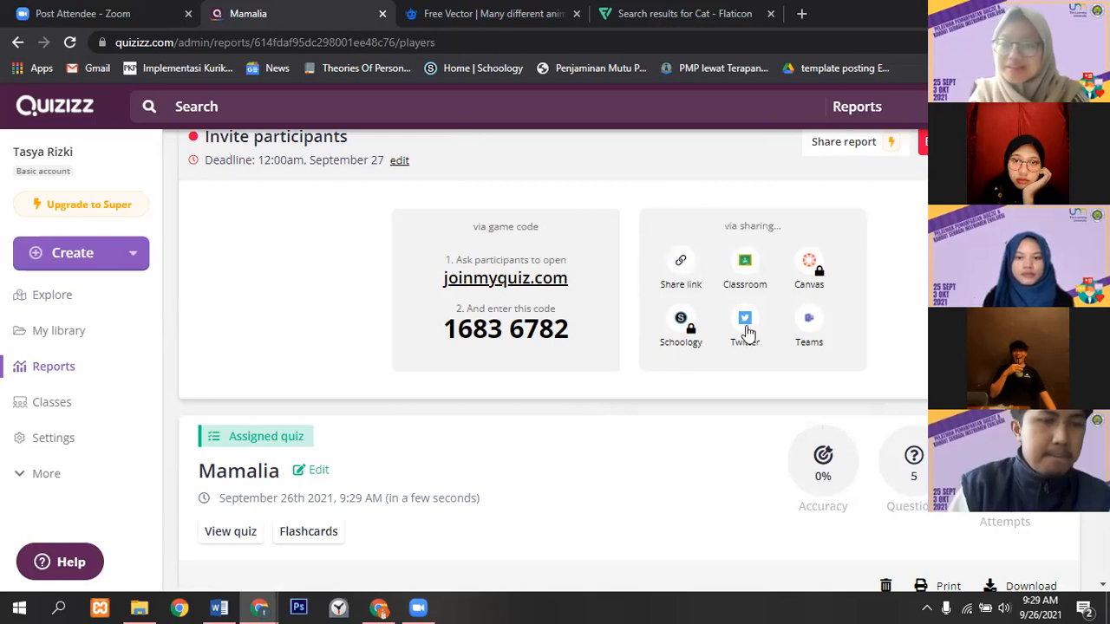
pyautogui.scroll(-4, 915, 320)
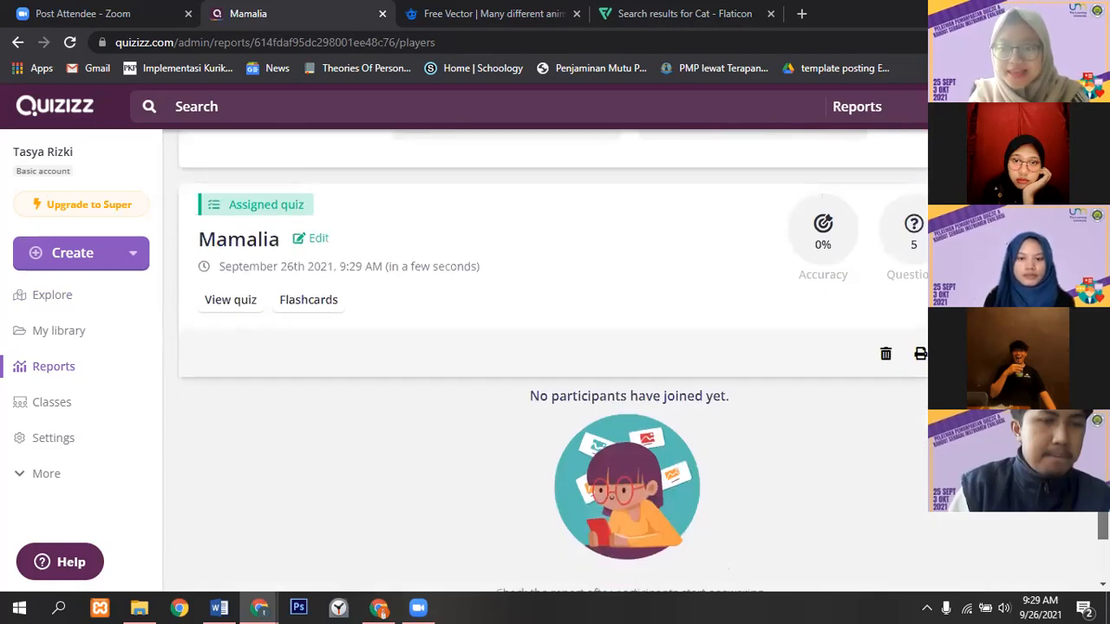
pyautogui.scroll(5, 915, 320)
pyautogui.scroll(-4, 848, 321)
pyautogui.scroll(4, 848, 321)
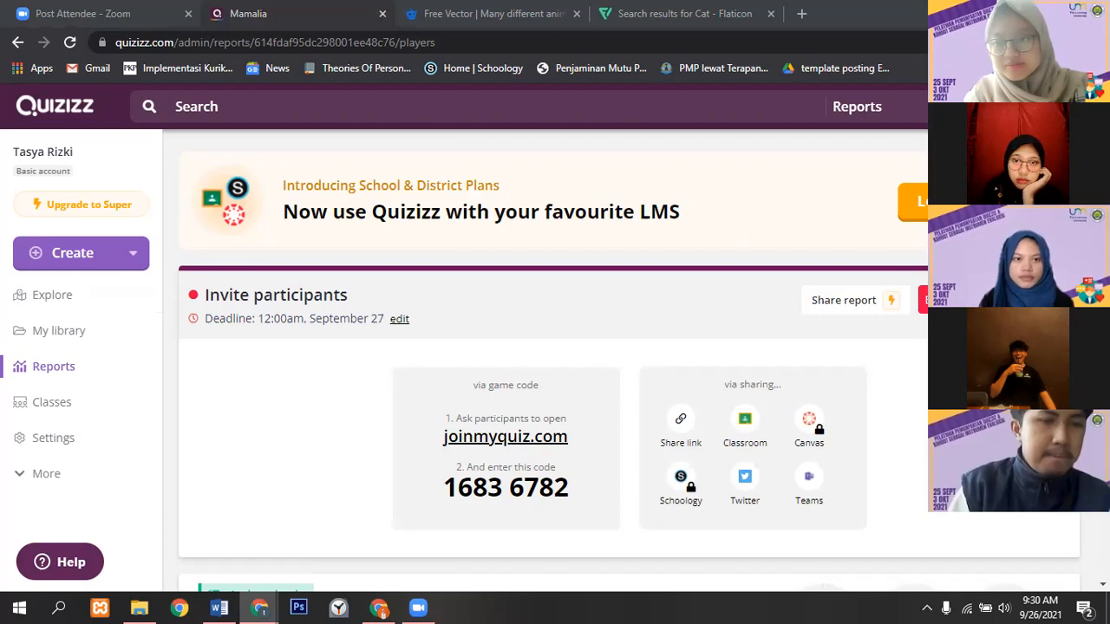
pyautogui.scroll(-2, 555, 390)
pyautogui.scroll(2, 555, 390)
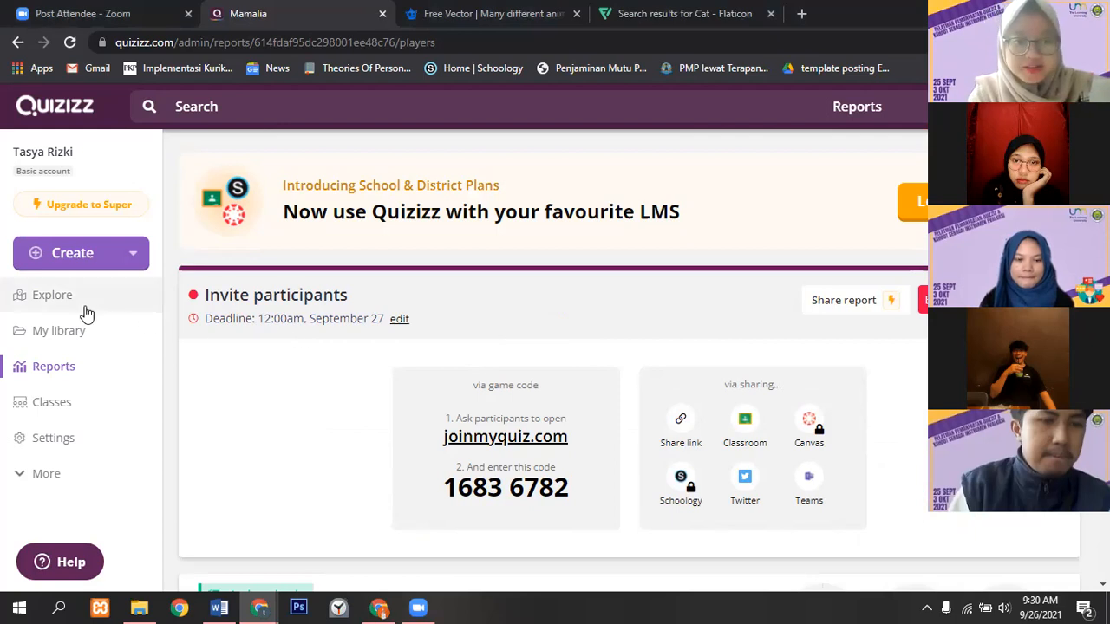
# - View the Explore page, then open the personal library and look through its saved quizzes and lessons
pyautogui.click(55, 303)
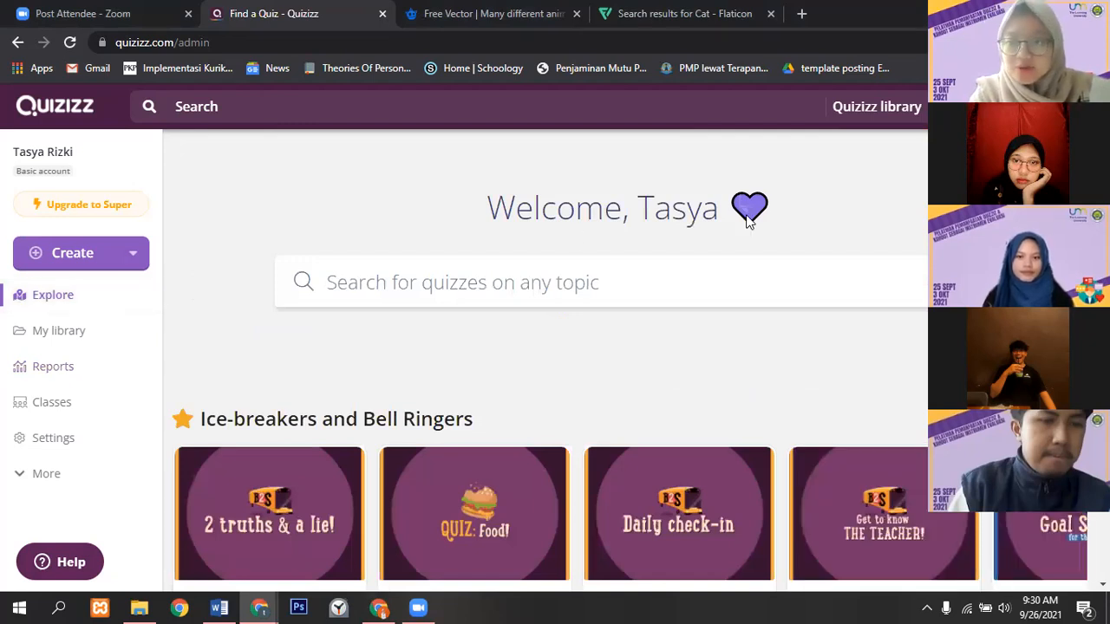
pyautogui.click(110, 346)
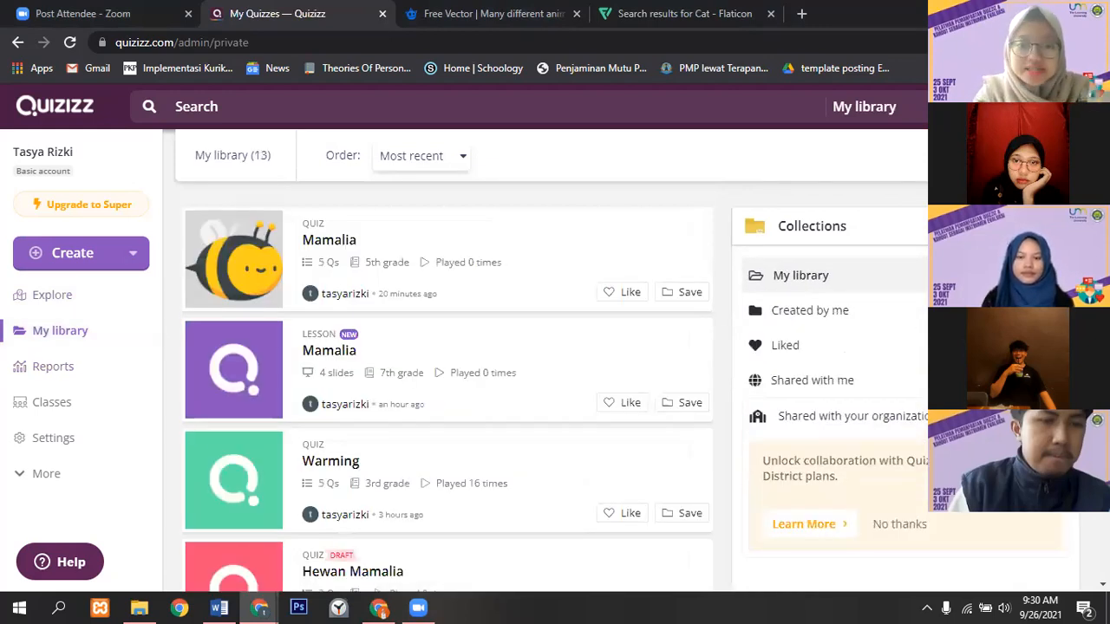
pyautogui.scroll(-5, 447, 387)
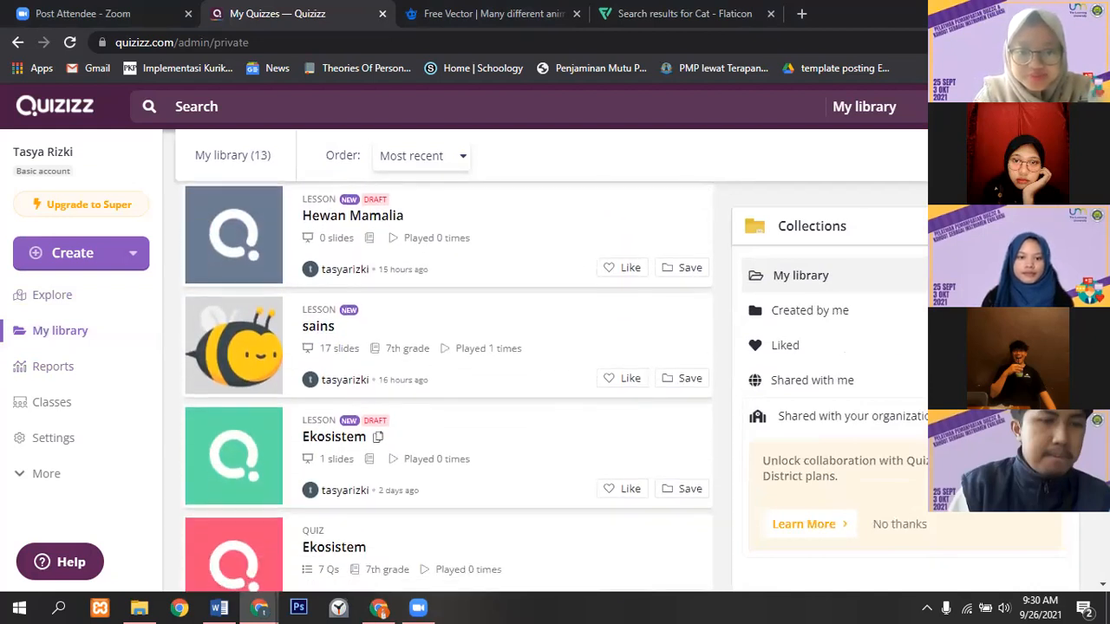
pyautogui.scroll(-3, 289, 426)
pyautogui.scroll(7, 290, 426)
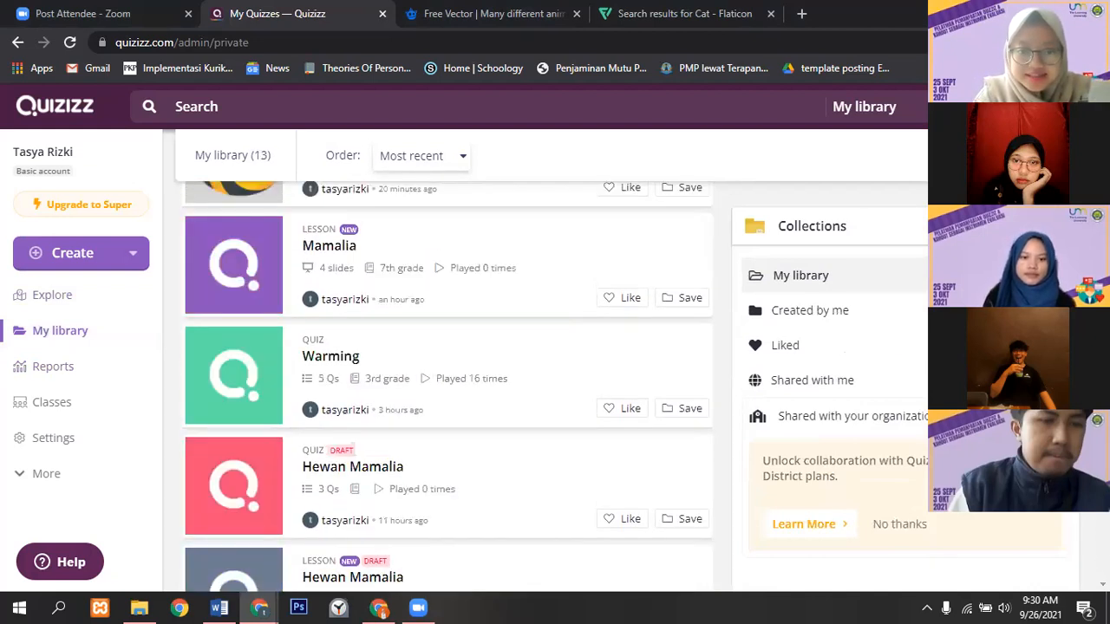
# - Open the report of the completed Warming live quiz and examine the participants' accuracy and scores
pyautogui.click(118, 370)
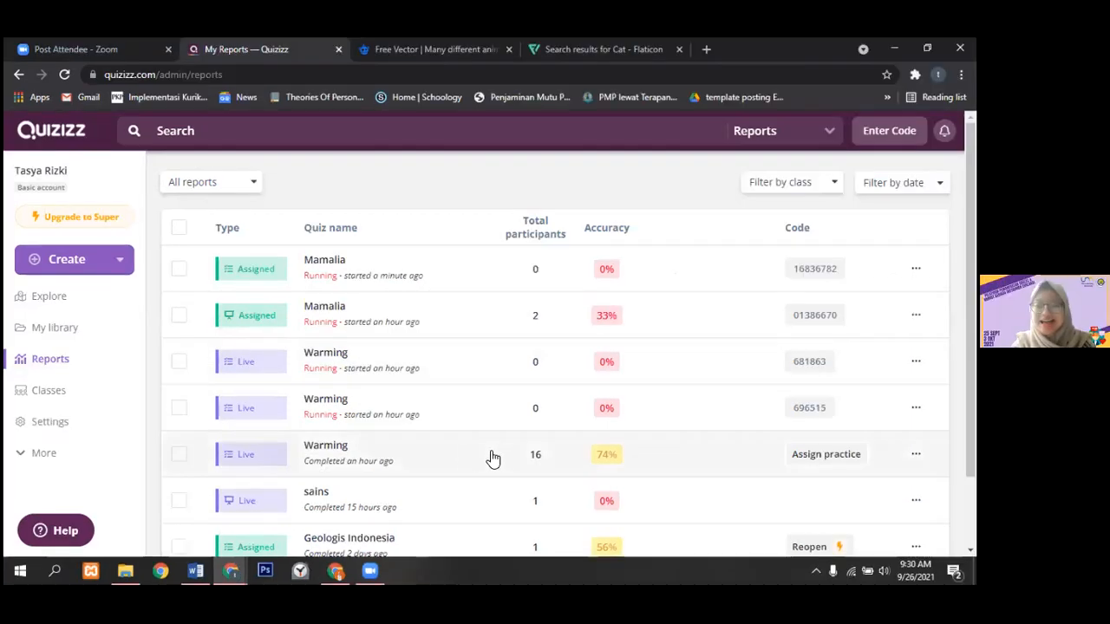
pyautogui.click(463, 456)
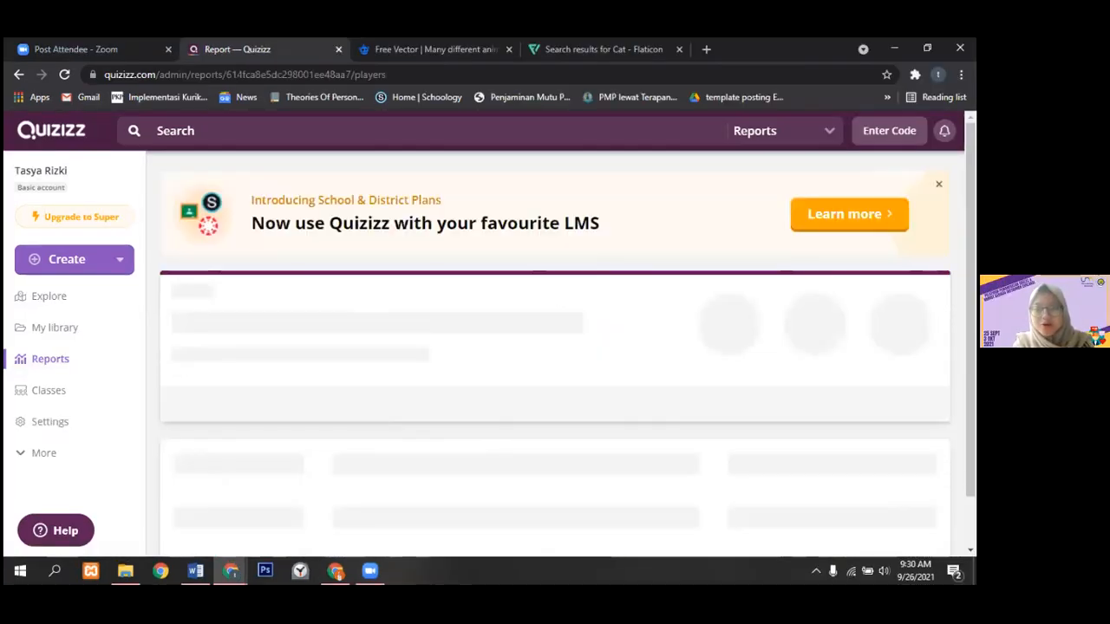
pyautogui.scroll(-2, 555, 346)
pyautogui.scroll(1, 555, 347)
pyautogui.scroll(-4, 555, 347)
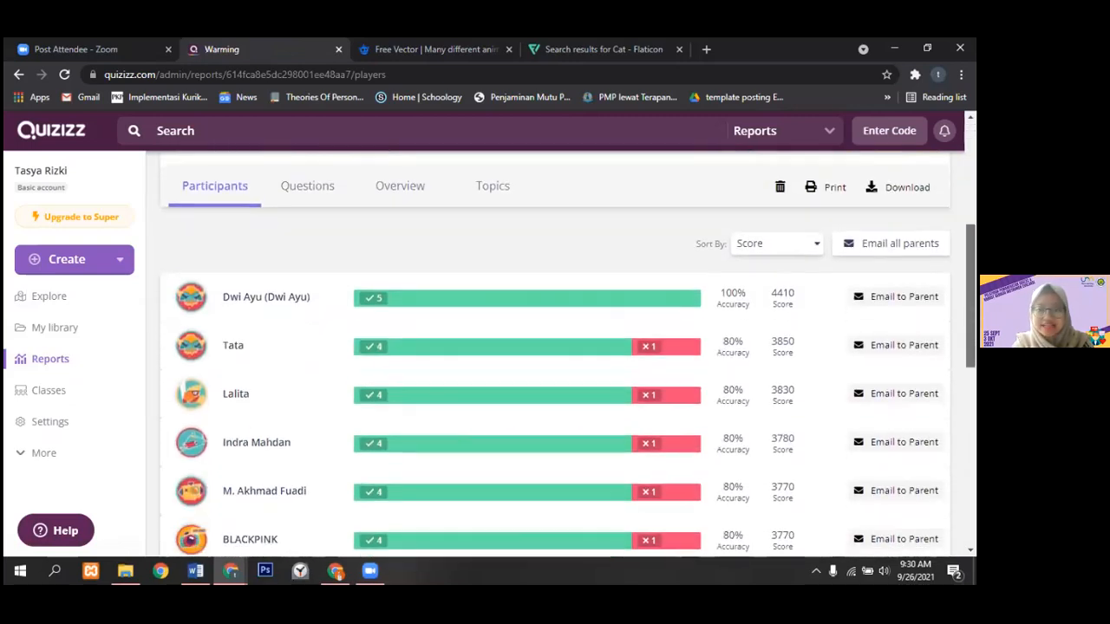
pyautogui.scroll(2, 555, 347)
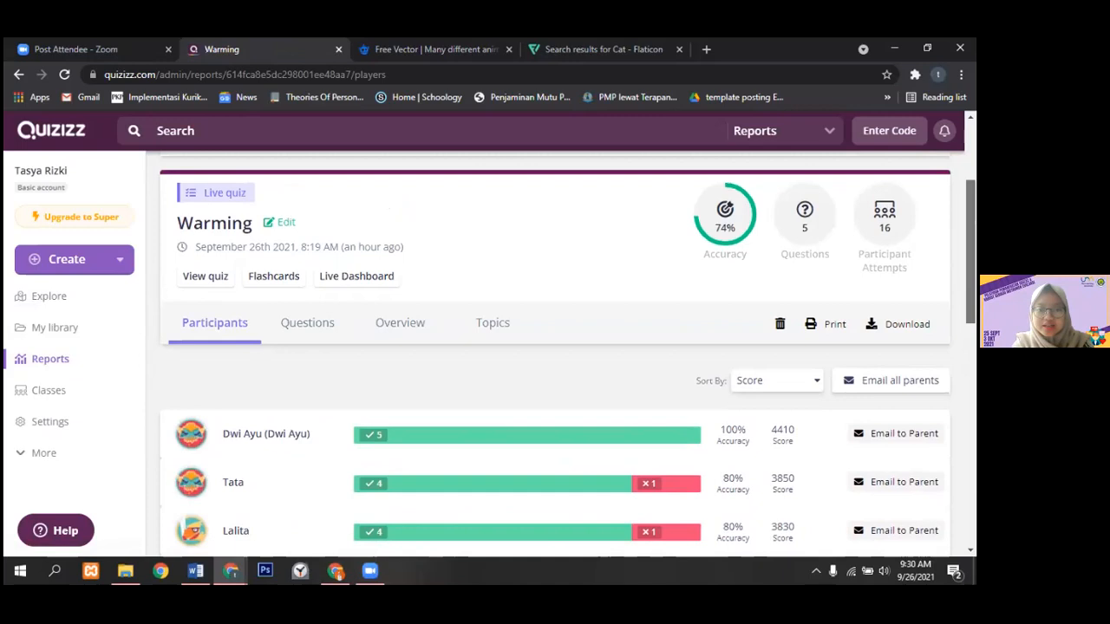
# - Examine the per-question results in the Warming quiz report, including the answer breakdowns and the written responses to questions 3 and 5
pyautogui.click(349, 338)
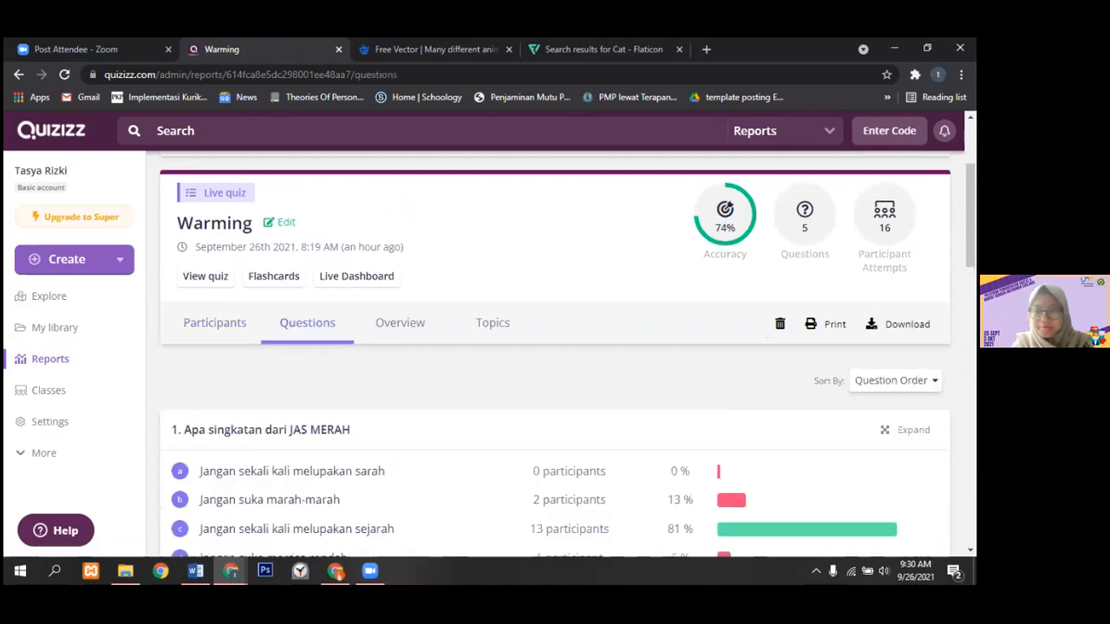
pyautogui.scroll(-2, 555, 347)
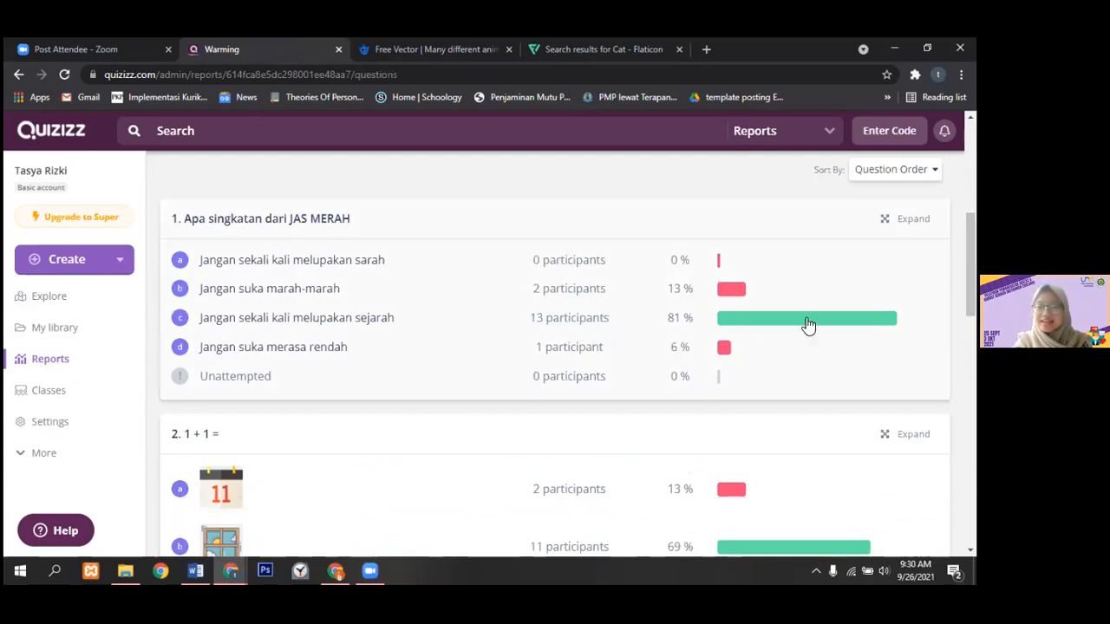
pyautogui.scroll(-2, 806, 322)
pyautogui.scroll(-1, 572, 371)
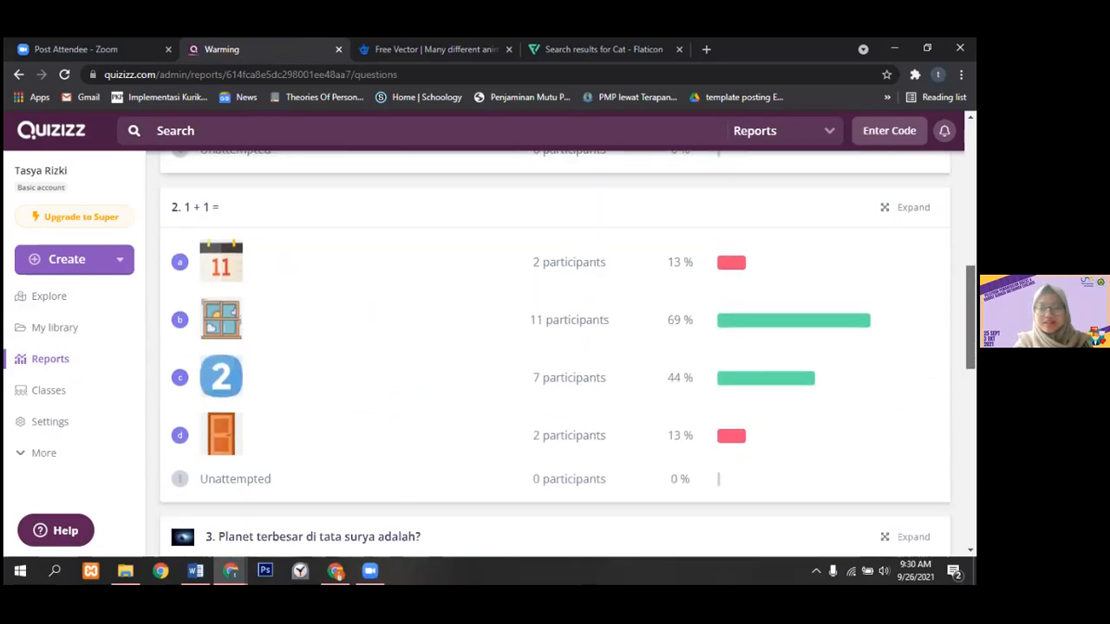
pyautogui.scroll(-3, 555, 354)
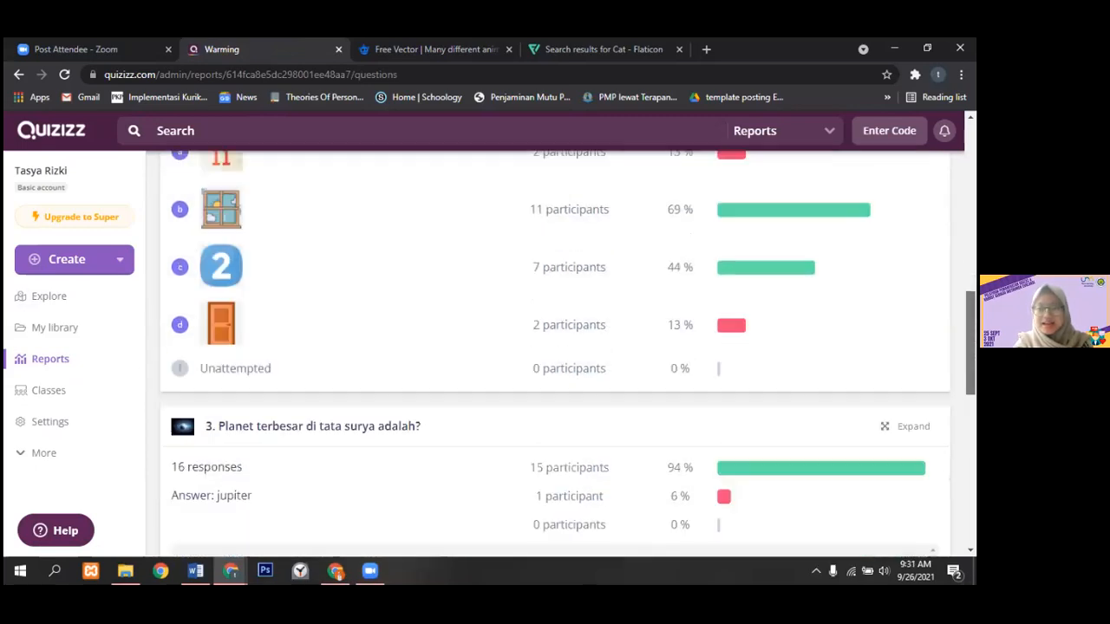
pyautogui.scroll(-2, 555, 353)
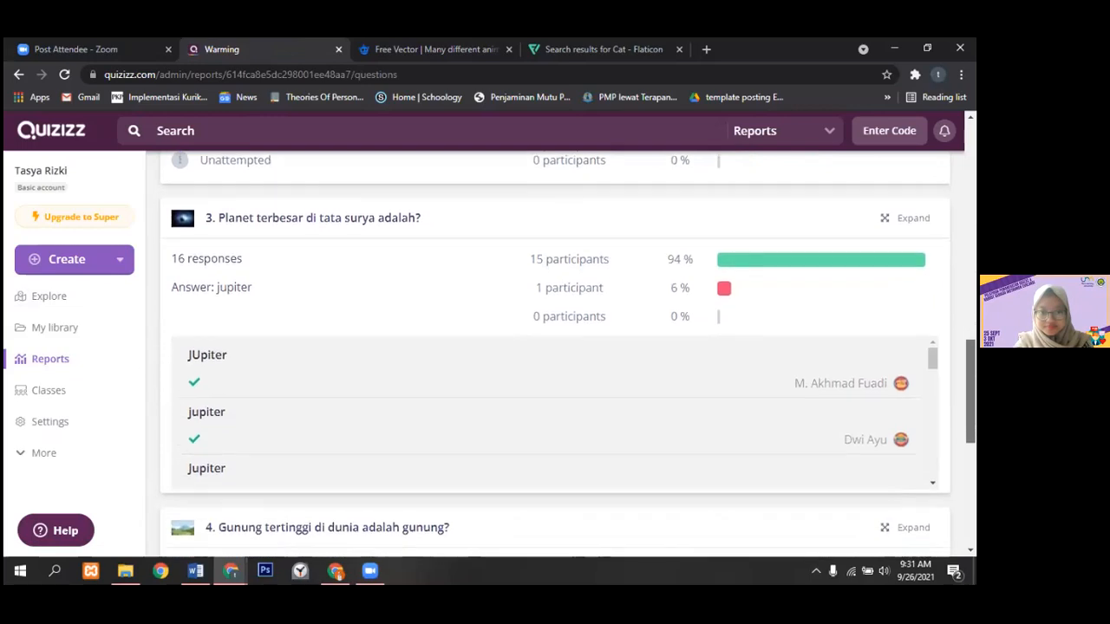
pyautogui.scroll(2, 821, 416)
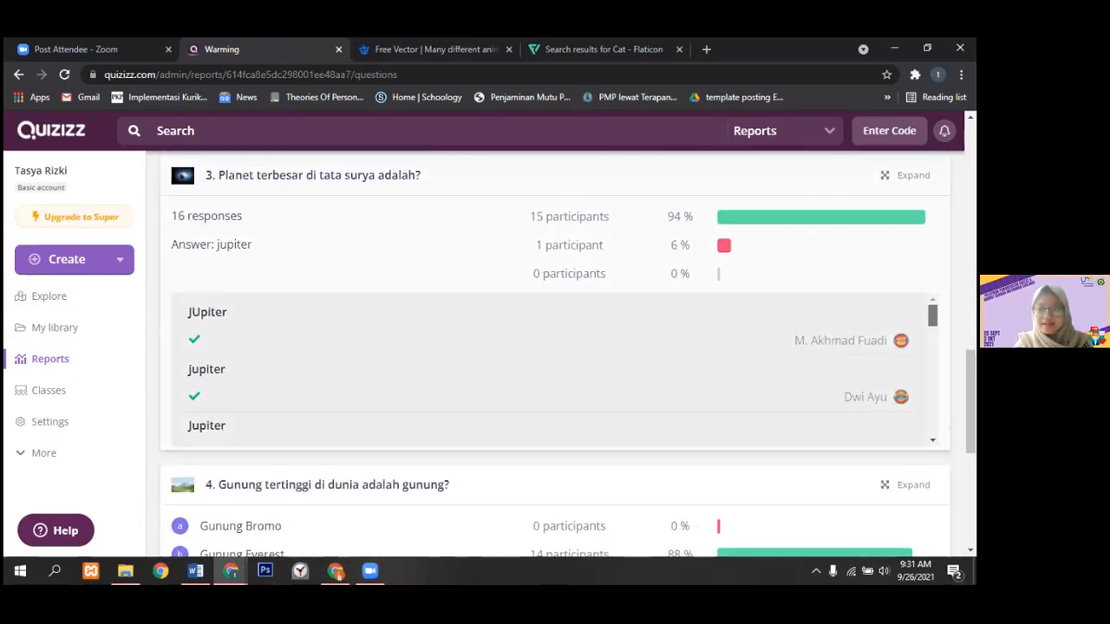
pyautogui.scroll(-4, 552, 369)
pyautogui.scroll(-5, 551, 369)
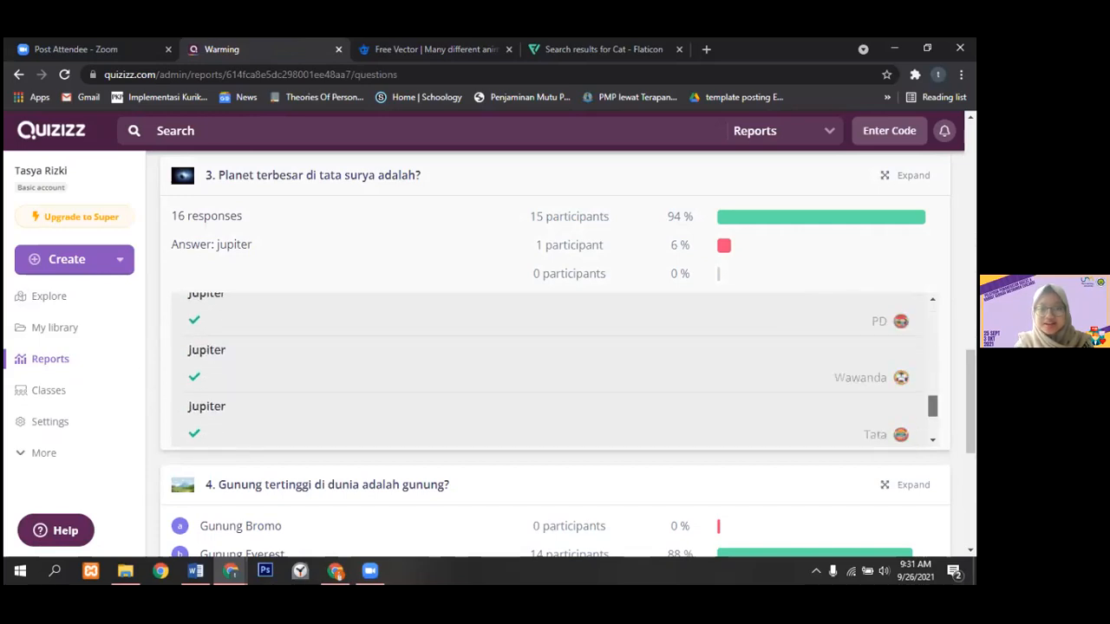
pyautogui.scroll(-3, 555, 353)
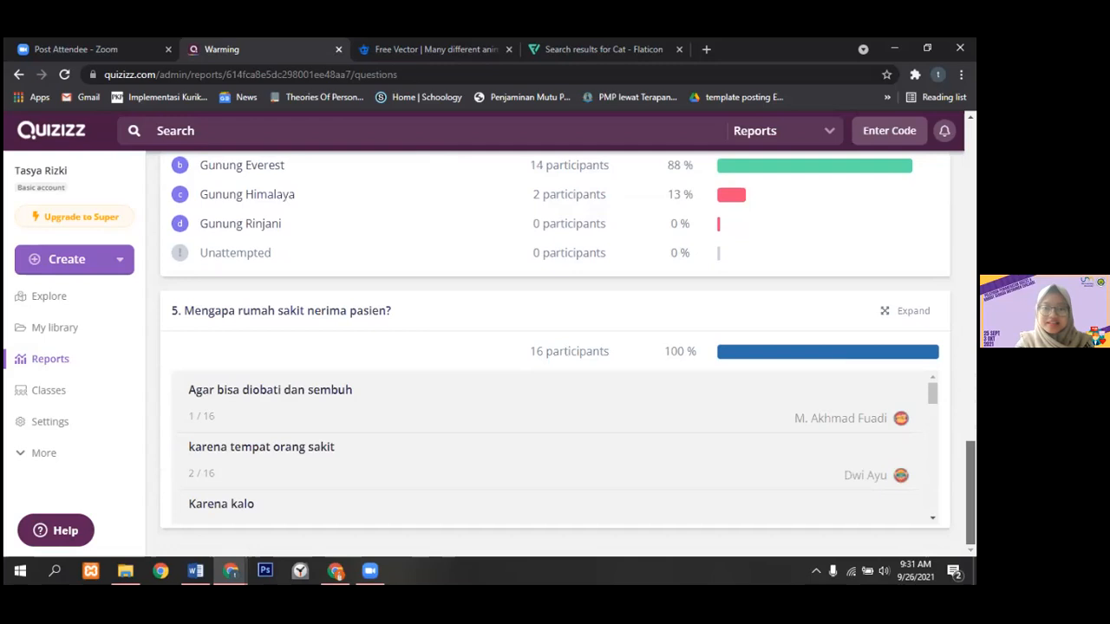
pyautogui.scroll(1, 555, 354)
pyautogui.scroll(-1, 555, 354)
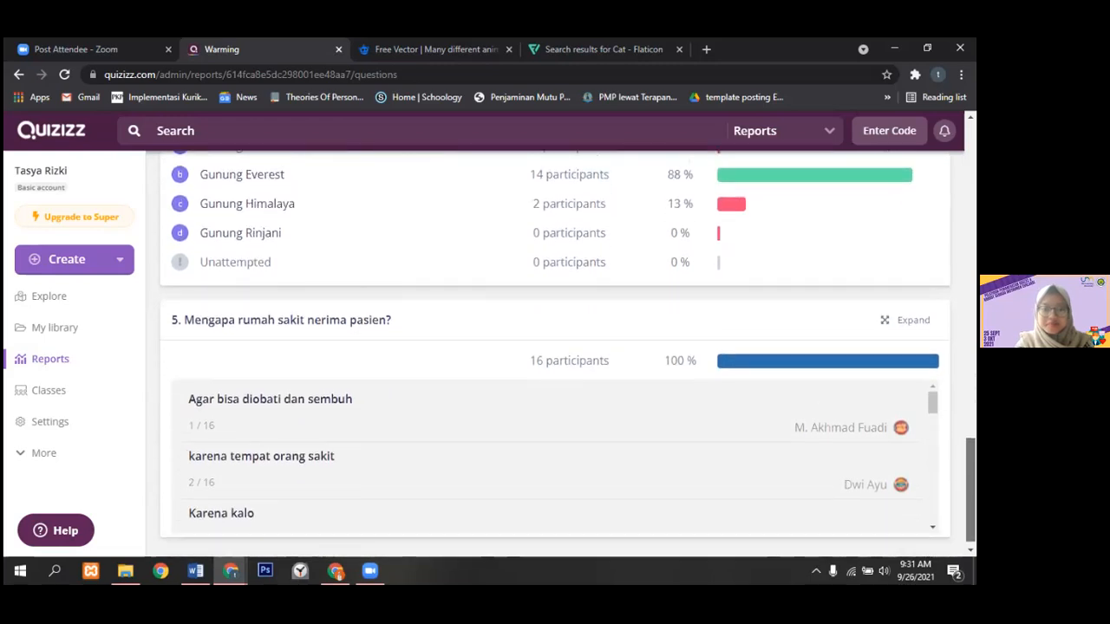
pyautogui.scroll(15, 571, 299)
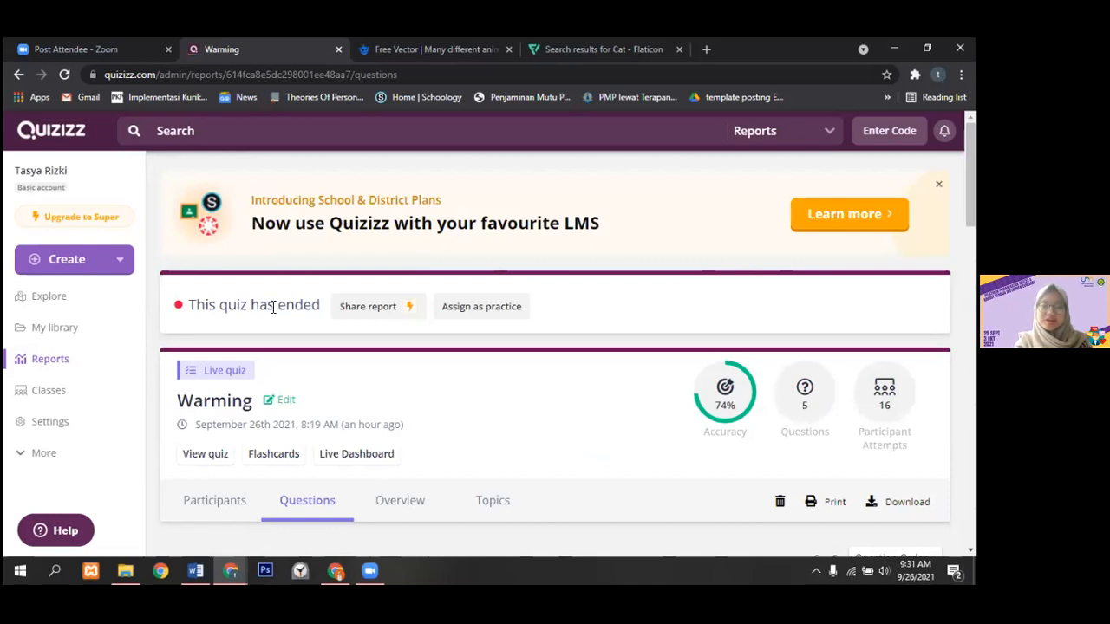
# - Look over the Classes page and its options for creating a class or importing an existing one
pyautogui.click(65, 390)
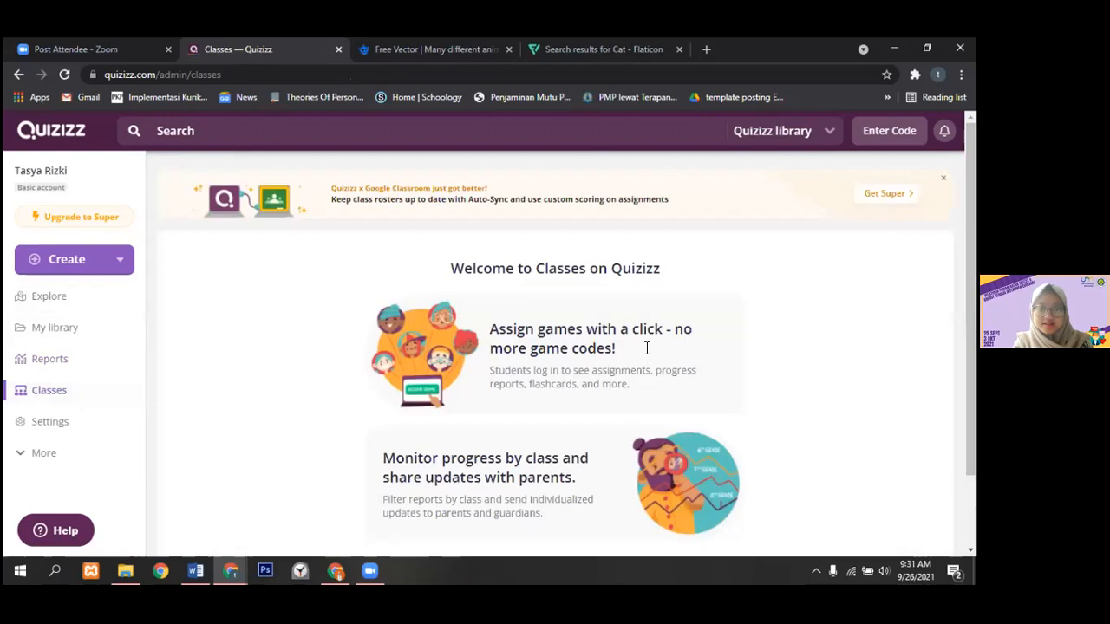
pyautogui.scroll(-1, 646, 347)
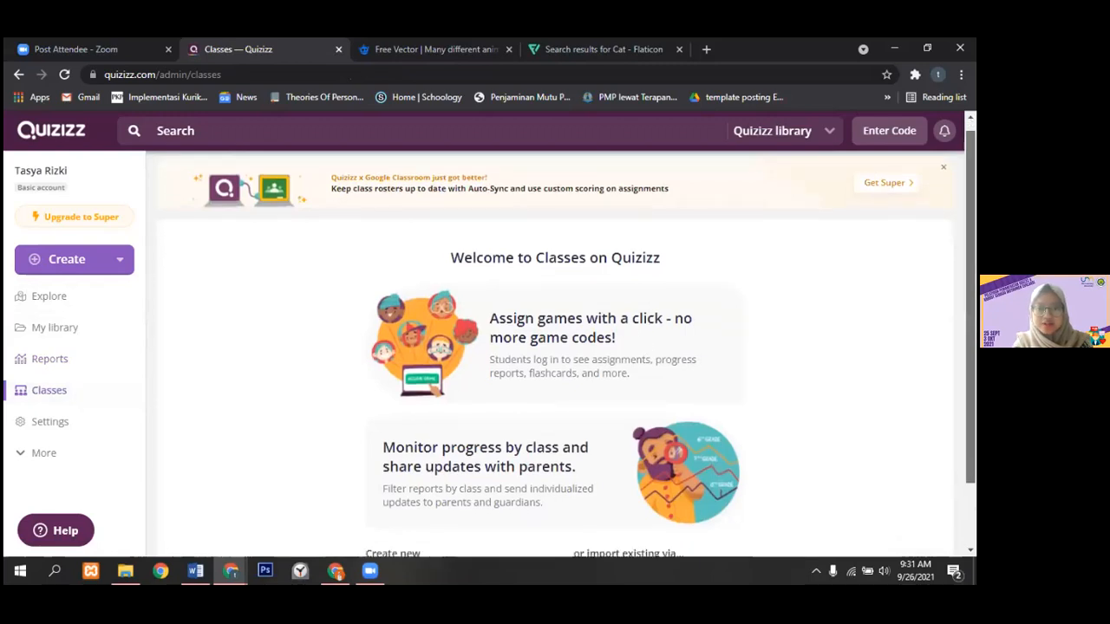
pyautogui.scroll(-1, 555, 354)
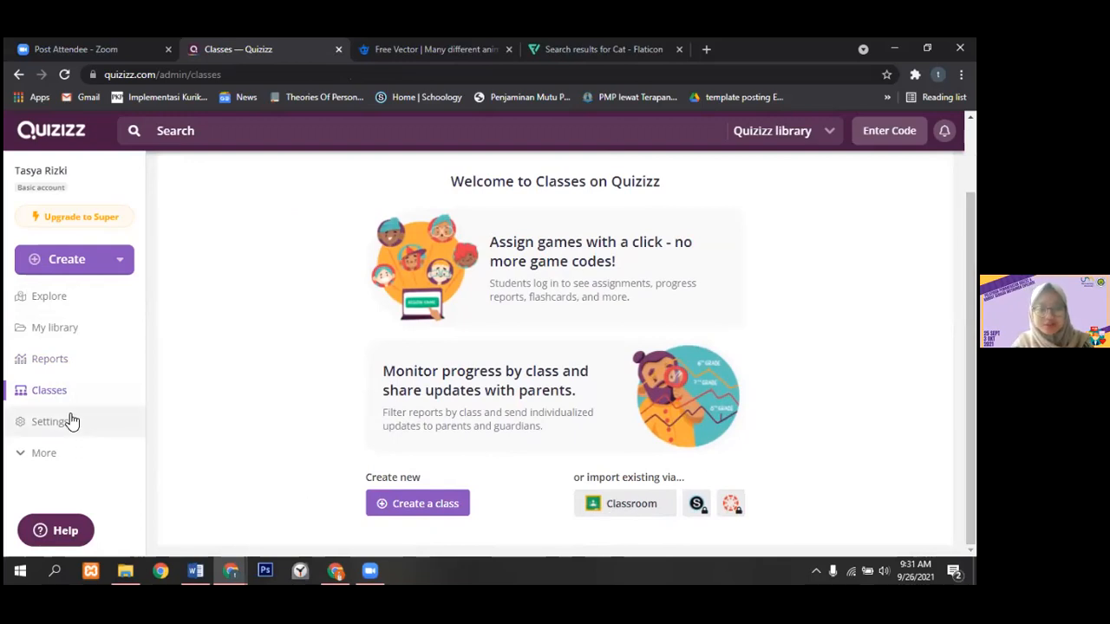
pyautogui.click(42, 453)
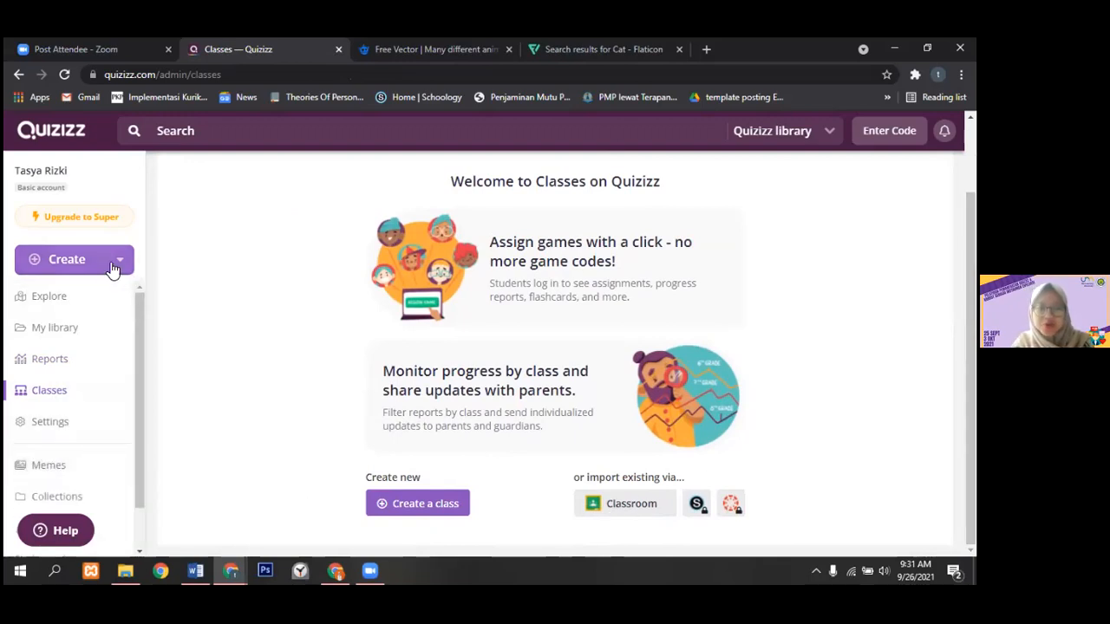
pyautogui.click(110, 267)
pyautogui.click(150, 316)
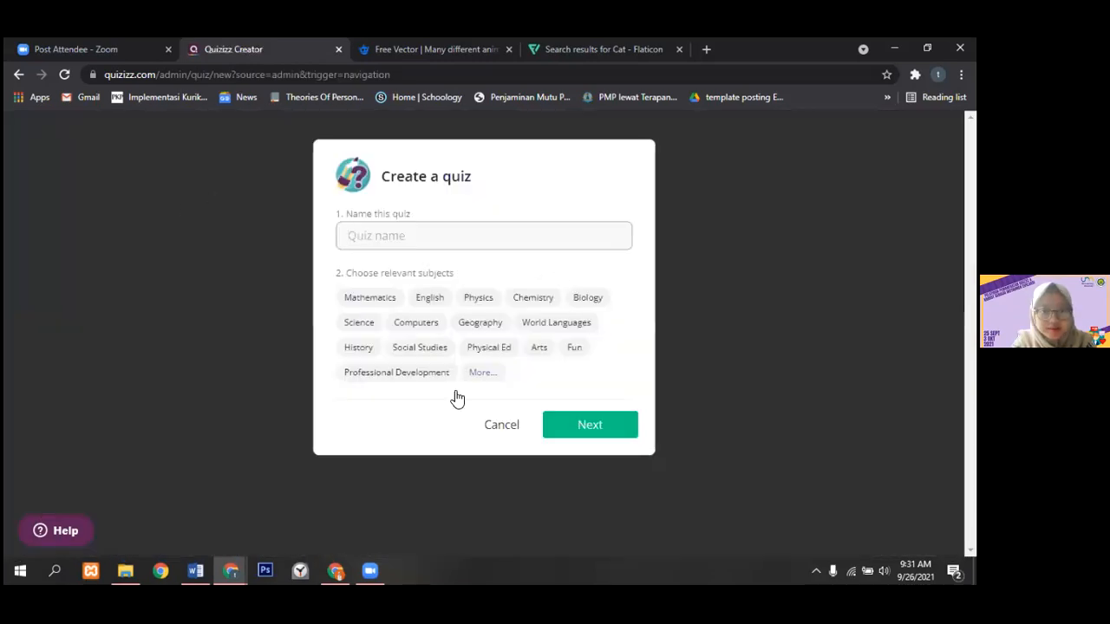
pyautogui.click(501, 425)
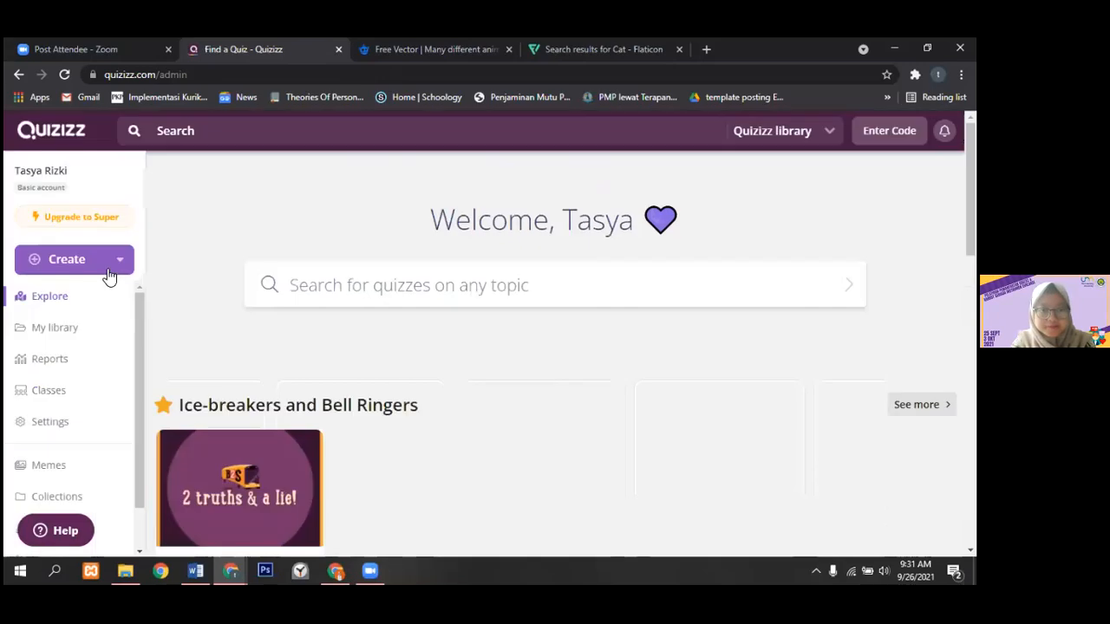
# - Open the 5th grade Mamalia quiz from My library in the quiz editor
pyautogui.click(87, 326)
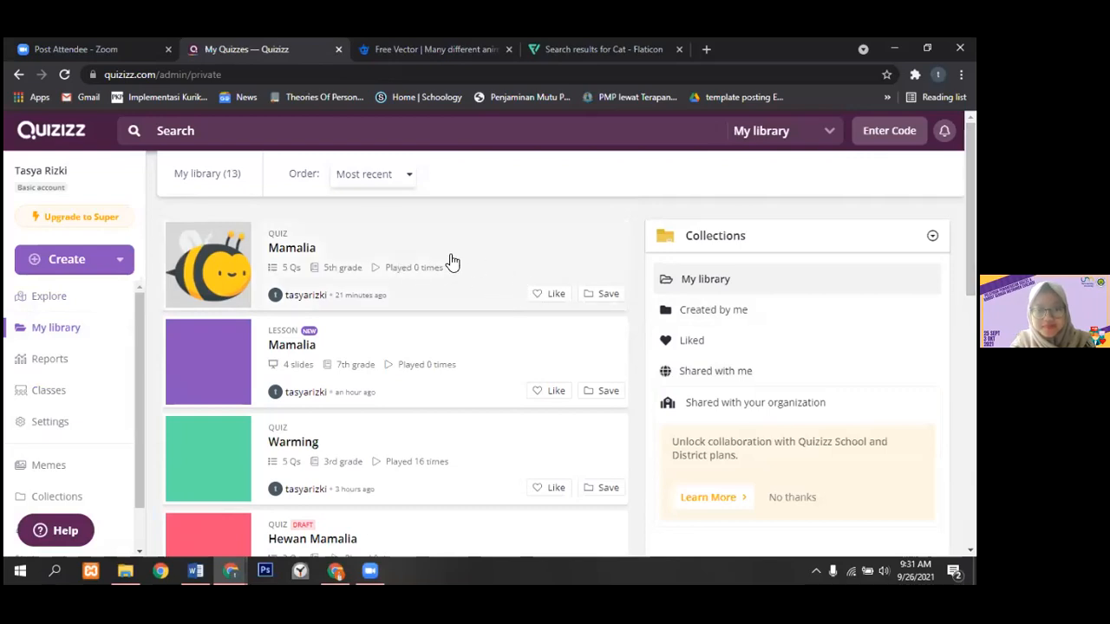
pyautogui.click(229, 273)
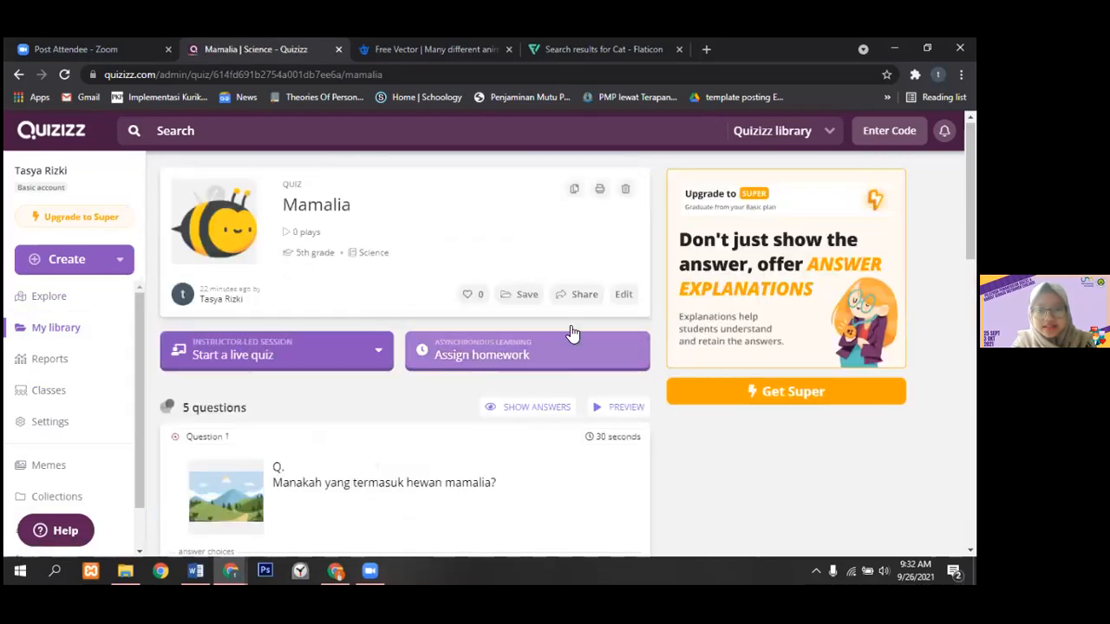
pyautogui.click(624, 296)
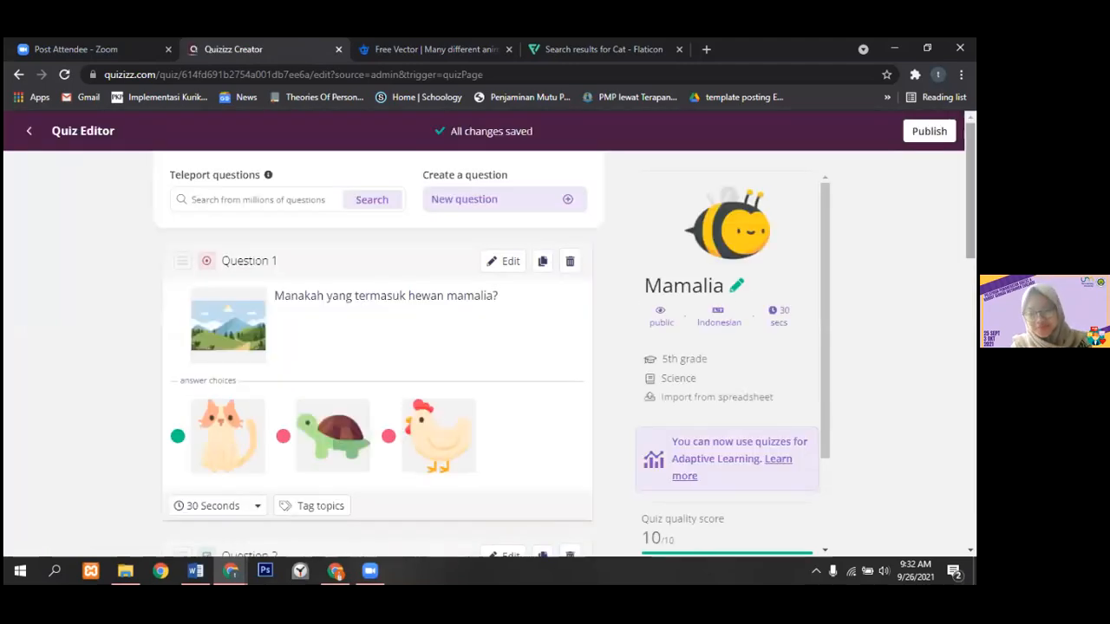
# - Download the template for importing quiz questions from a spreadsheet and open the downloaded file in Excel
pyautogui.scroll(-7, 377, 365)
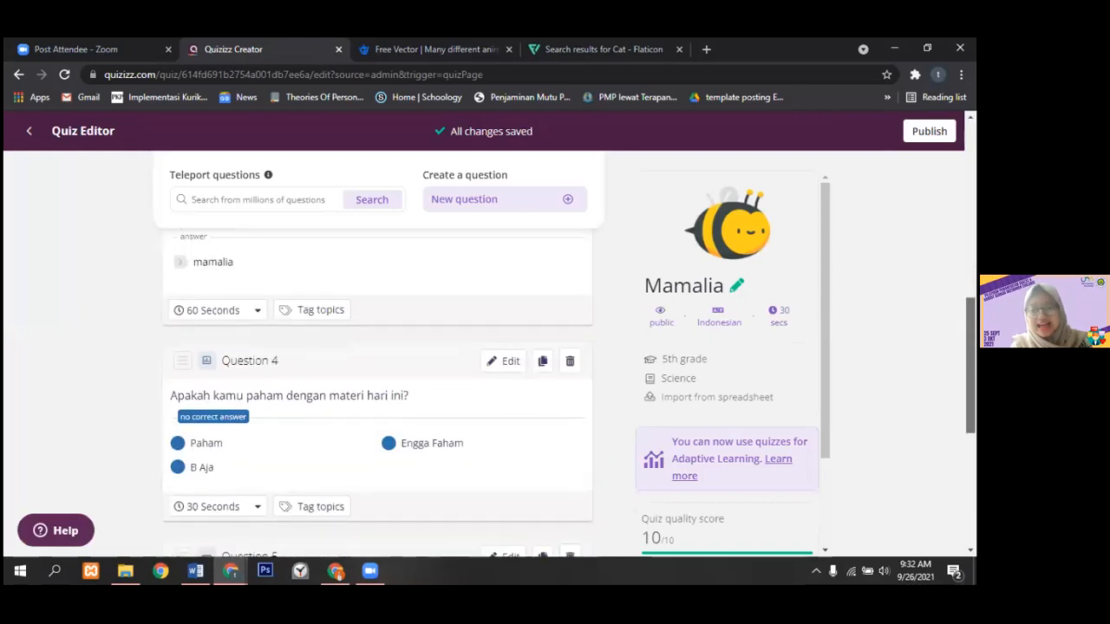
pyautogui.scroll(4, 377, 364)
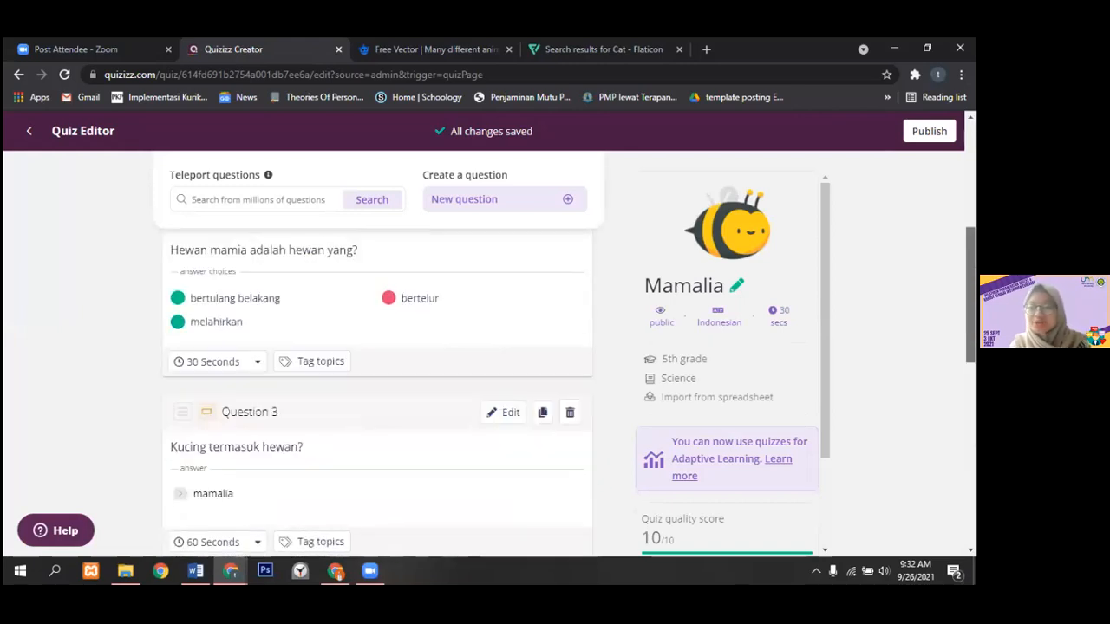
pyautogui.scroll(3, 825, 416)
pyautogui.scroll(-3, 788, 310)
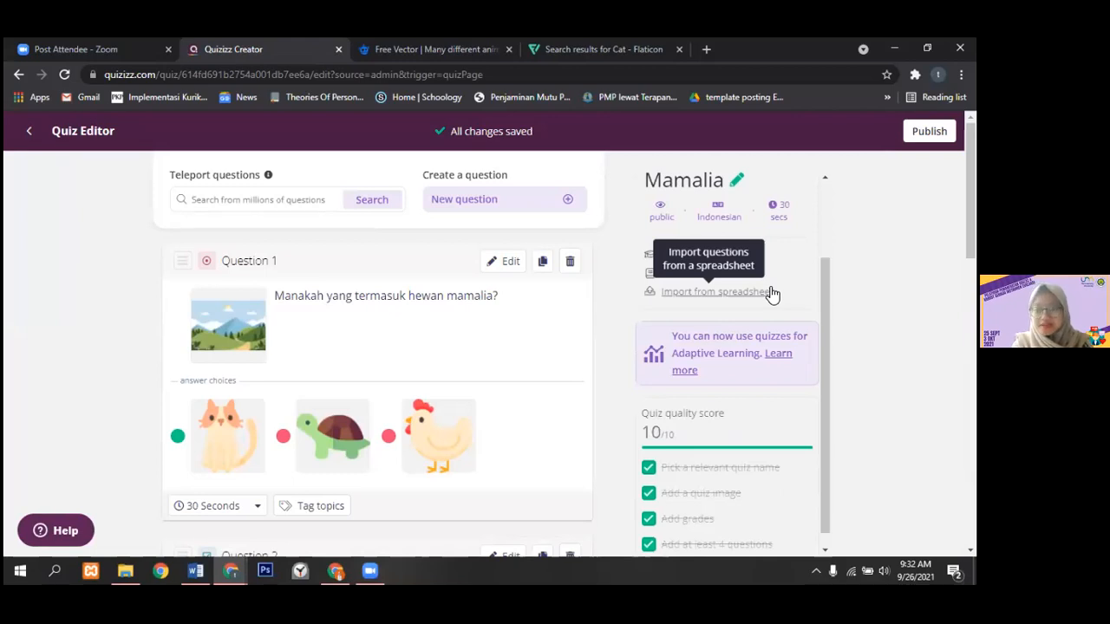
pyautogui.click(737, 295)
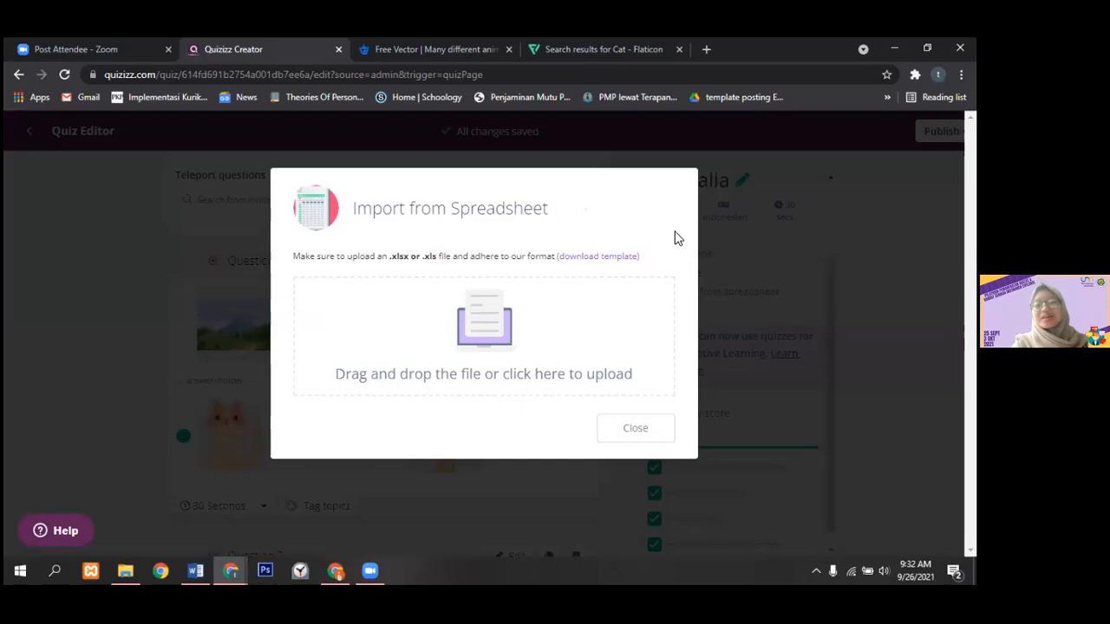
pyautogui.click(609, 258)
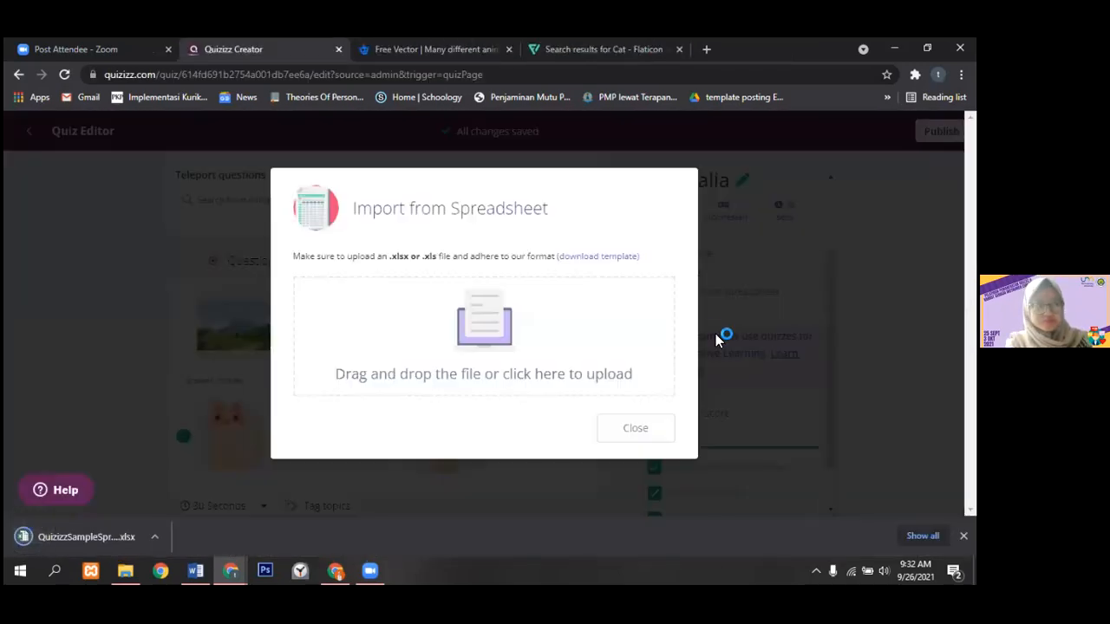
pyautogui.click(106, 535)
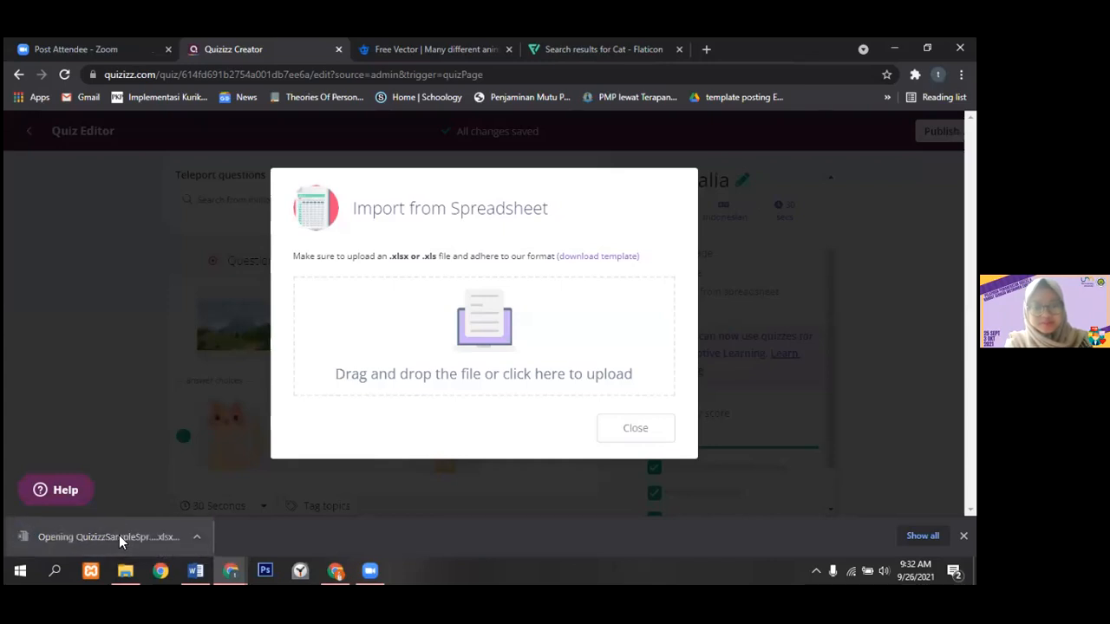
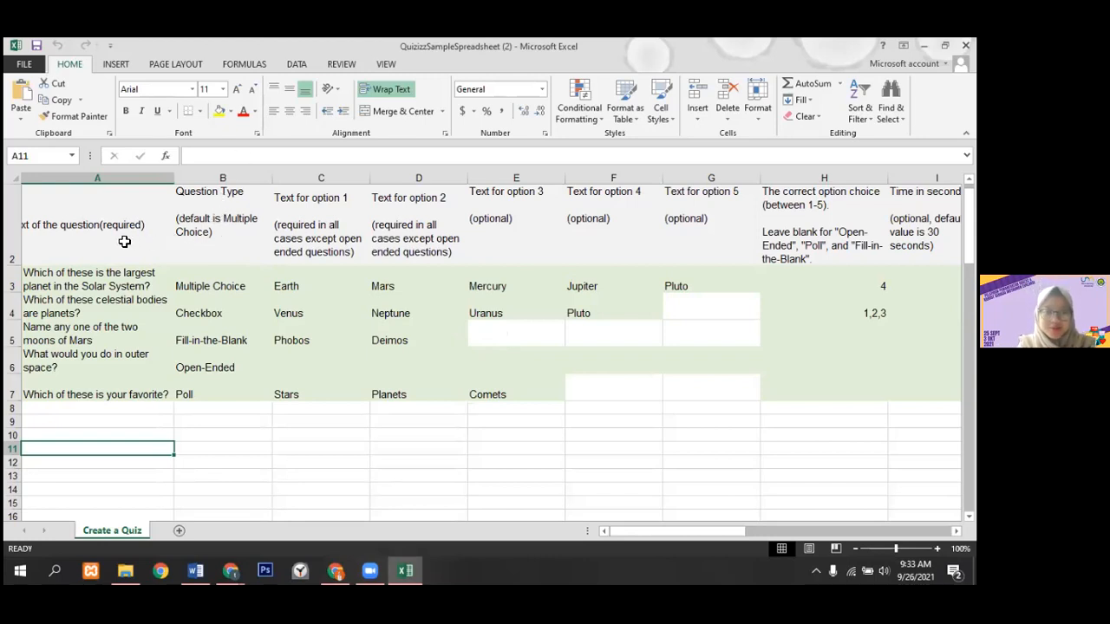
# - Examine the first sample question in the template: question text, available question types, answer options, correct option, time limit and image link
pyautogui.click(109, 283)
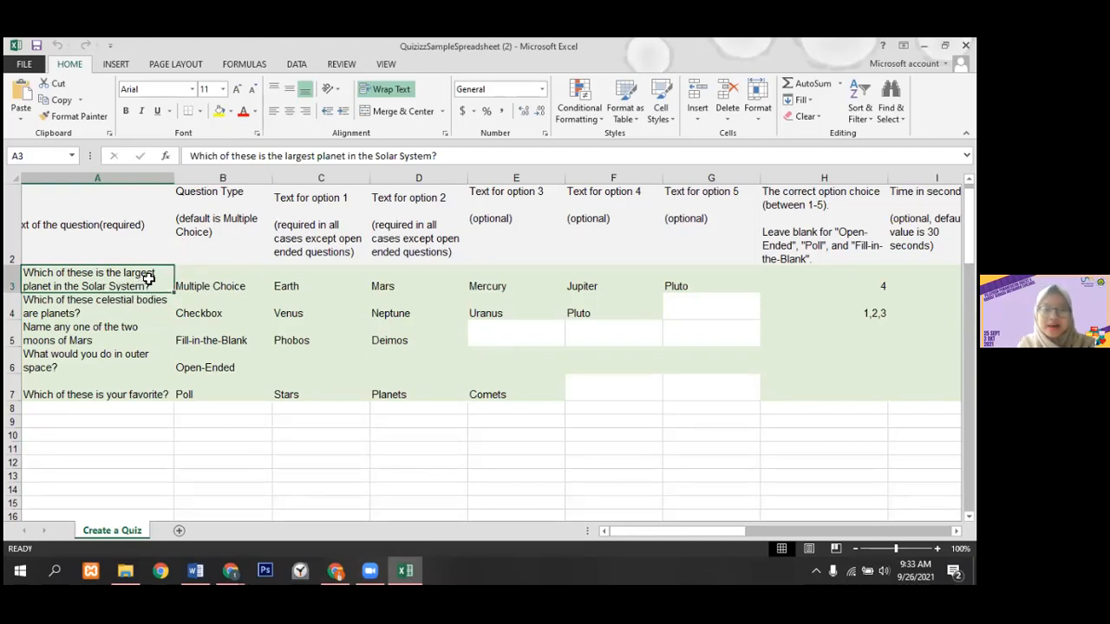
pyautogui.click(227, 291)
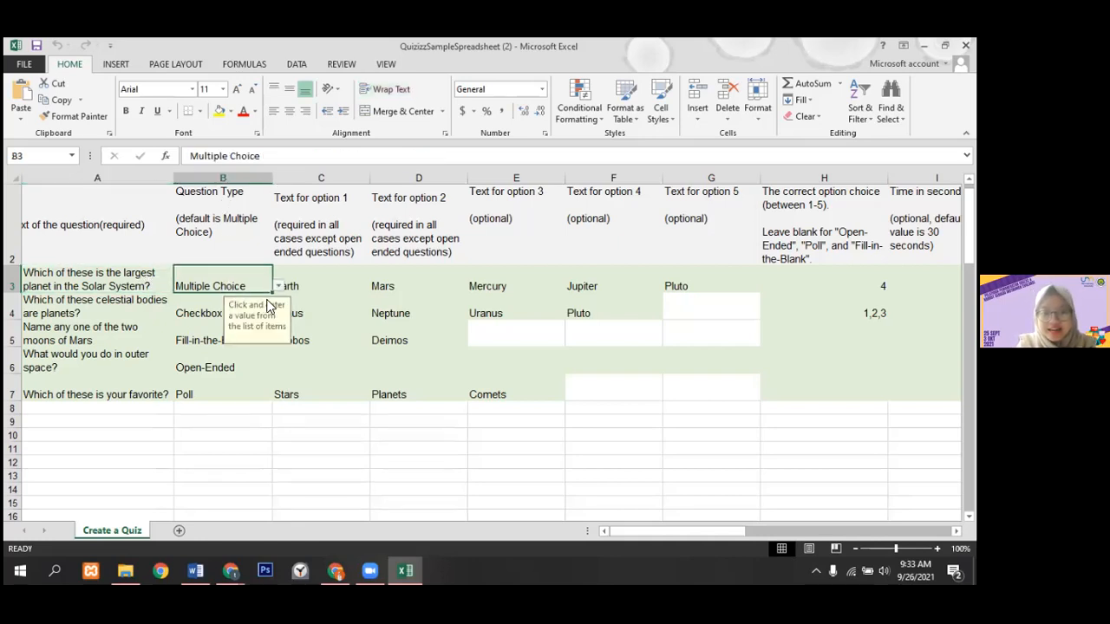
pyautogui.click(279, 287)
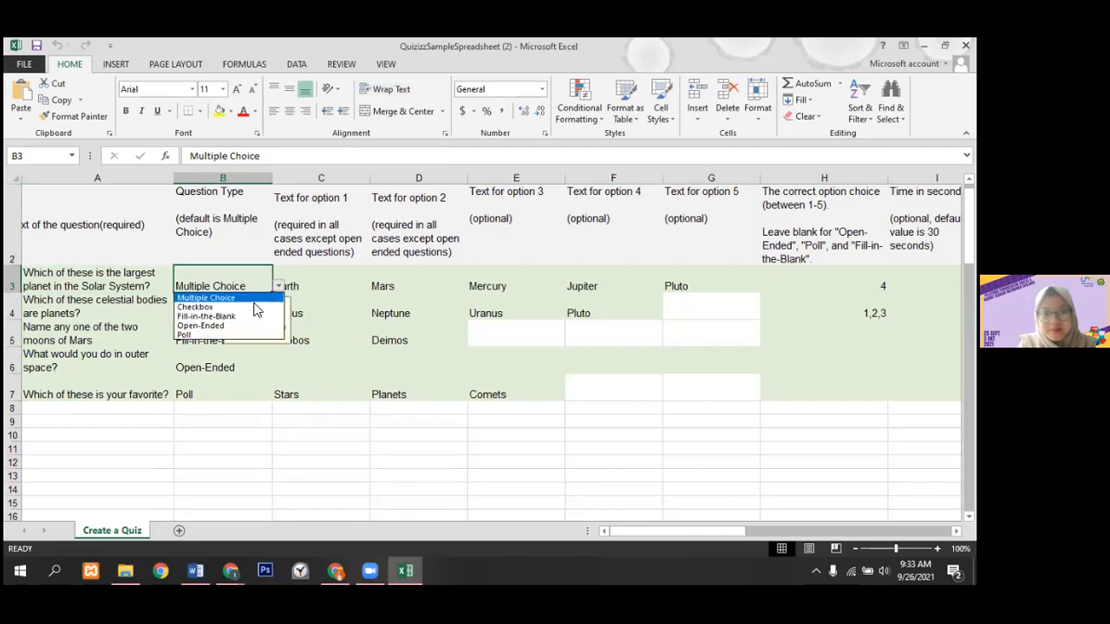
pyautogui.click(311, 291)
pyautogui.click(348, 290)
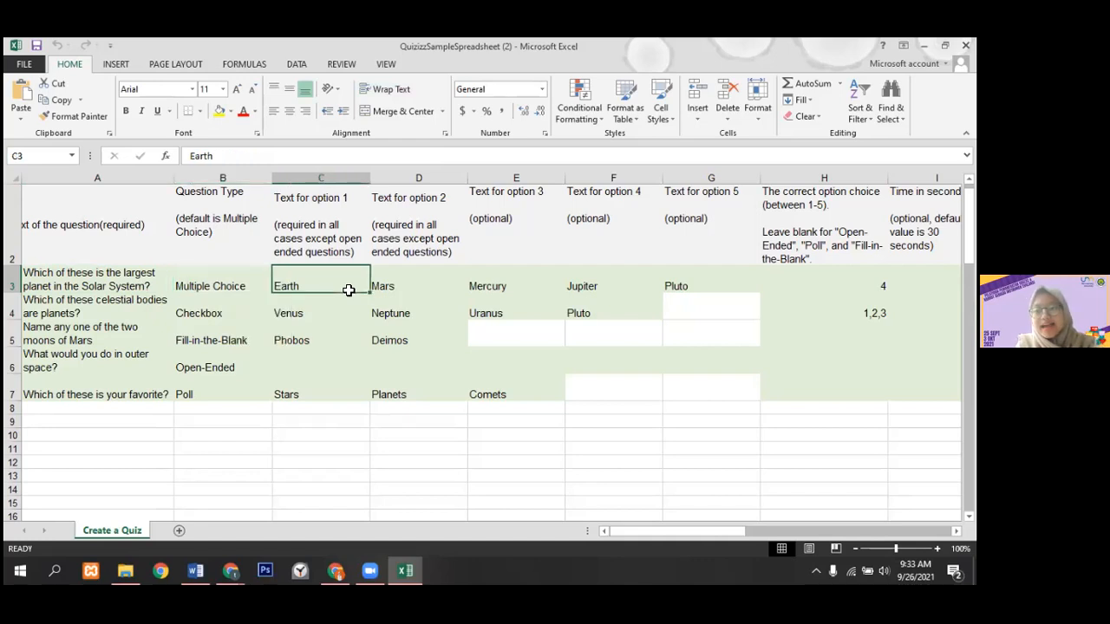
pyautogui.click(427, 290)
pyautogui.click(504, 287)
pyautogui.click(575, 286)
pyautogui.click(673, 286)
pyautogui.click(770, 286)
pyautogui.moveTo(684, 533); pyautogui.dragTo(759, 545)
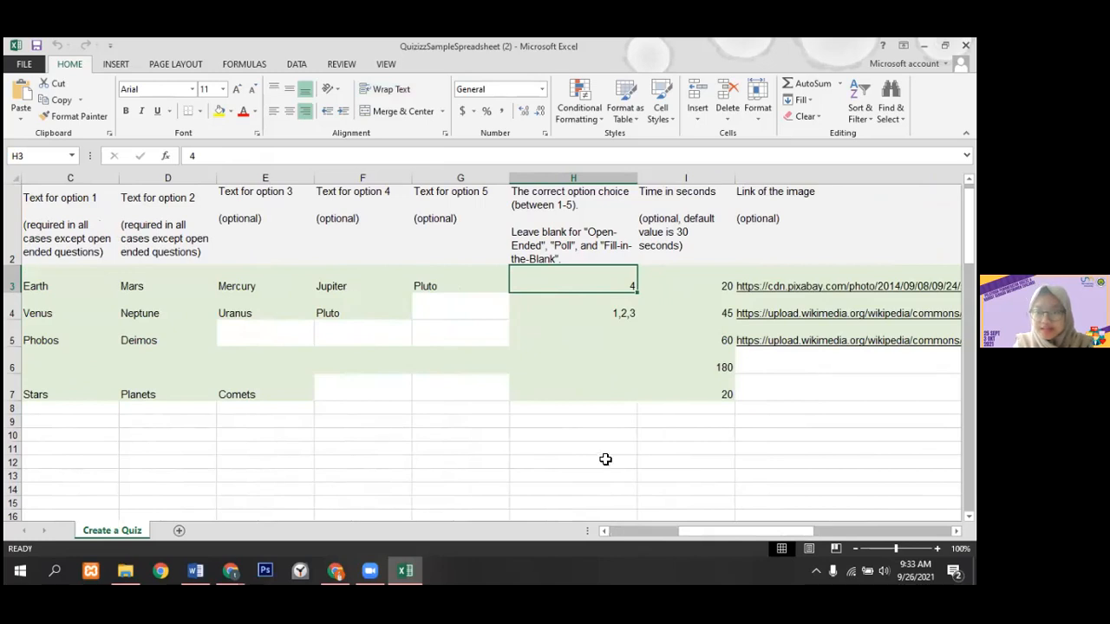
pyautogui.moveTo(690, 537); pyautogui.dragTo(740, 543)
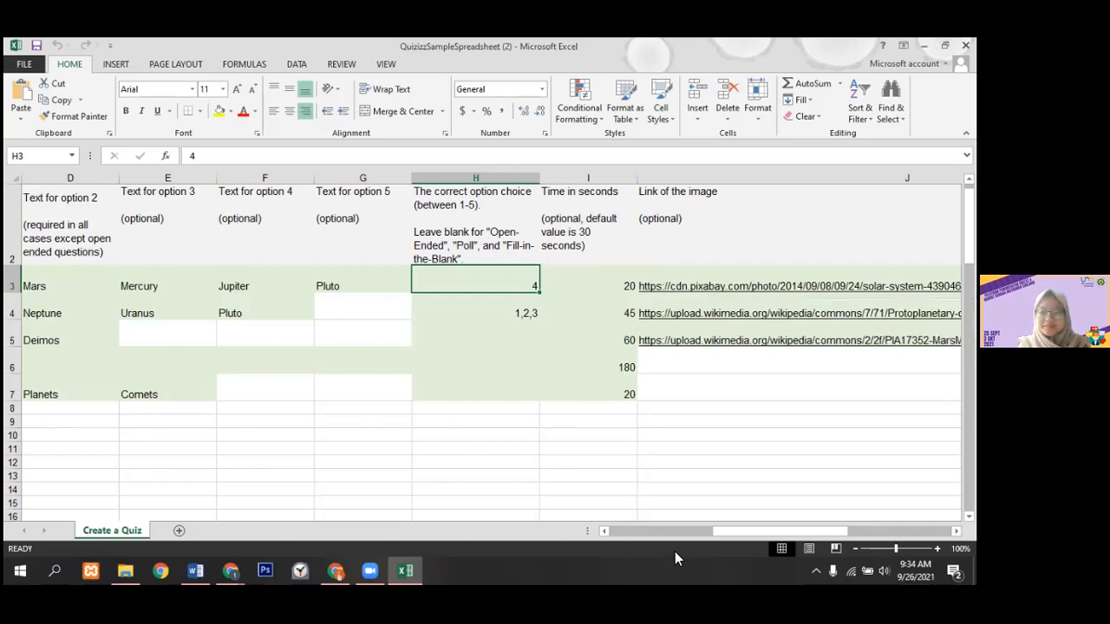
pyautogui.moveTo(696, 527); pyautogui.dragTo(554, 530)
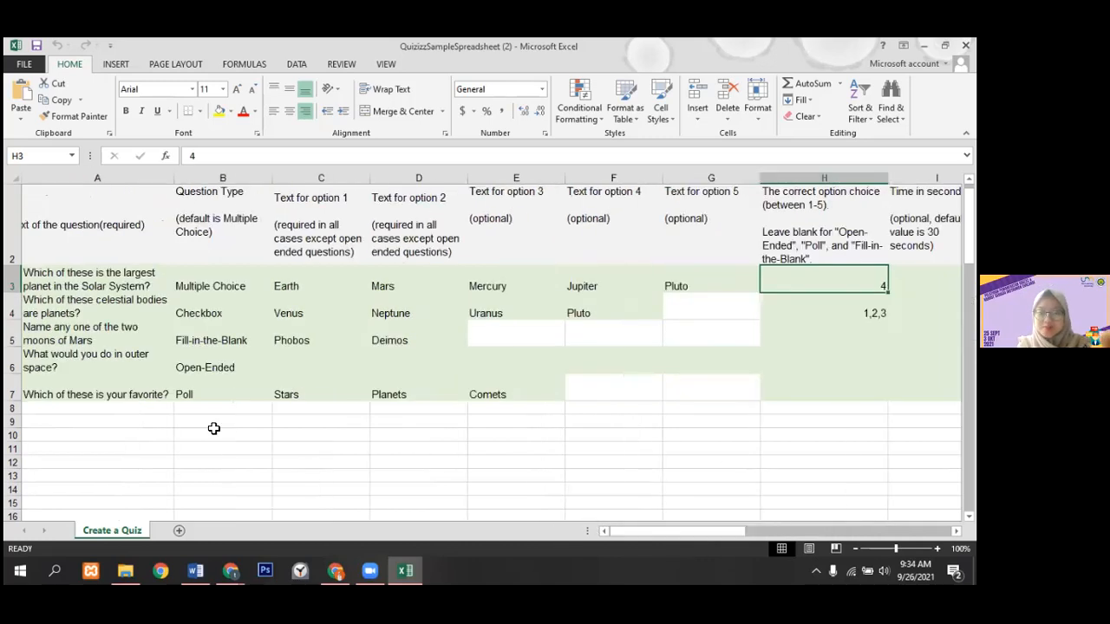
# - Enter the question "Apakah yang termasuk hewan mamalia" in row 8 and set its question type to Multiple Choice
pyautogui.click(130, 410)
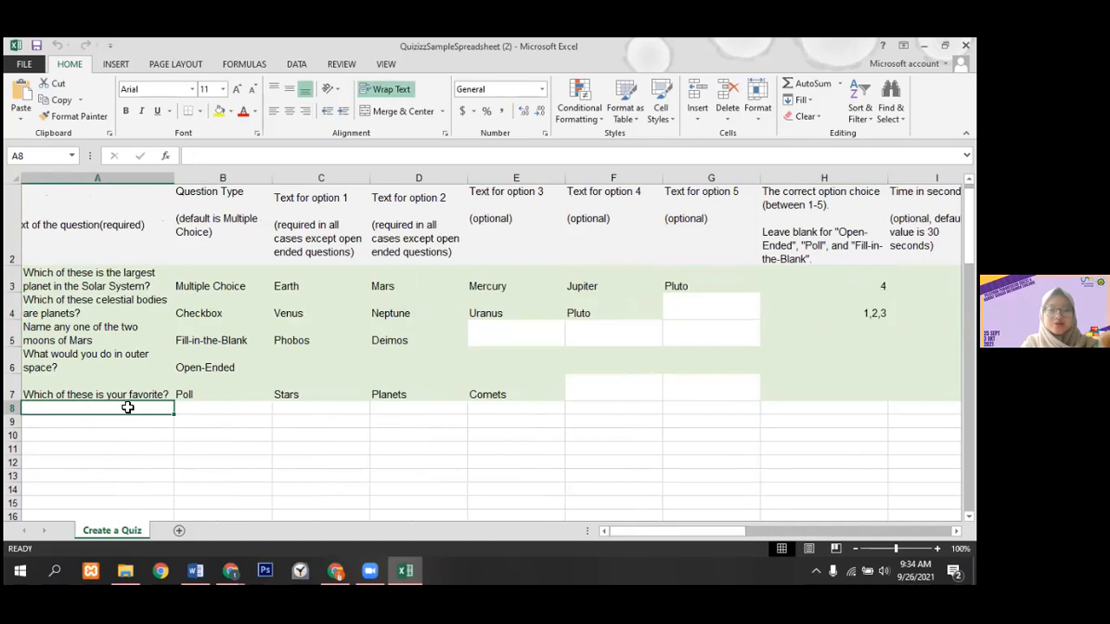
pyautogui.doubleClick(127, 408)
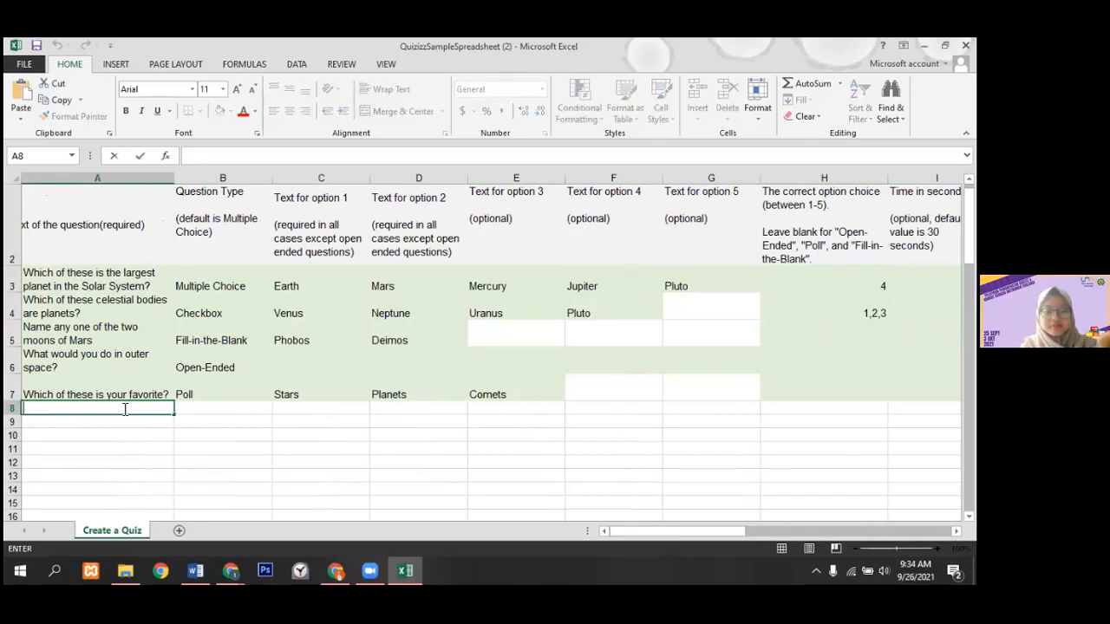
pyautogui.write('Apakah yang termasuk hewan mamalia')
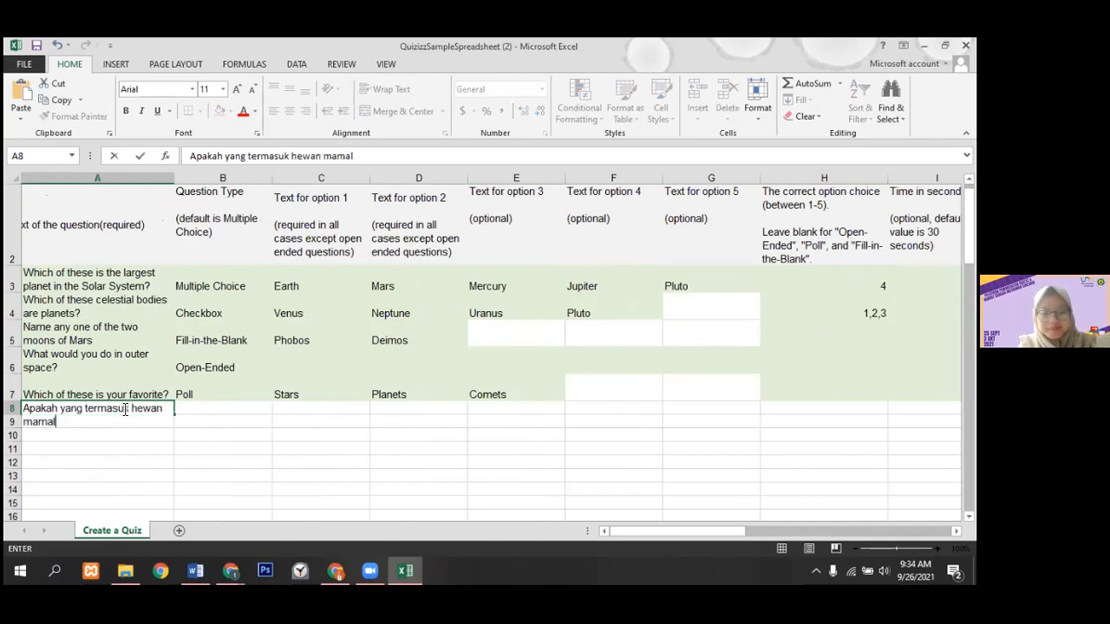
pyautogui.click(227, 413)
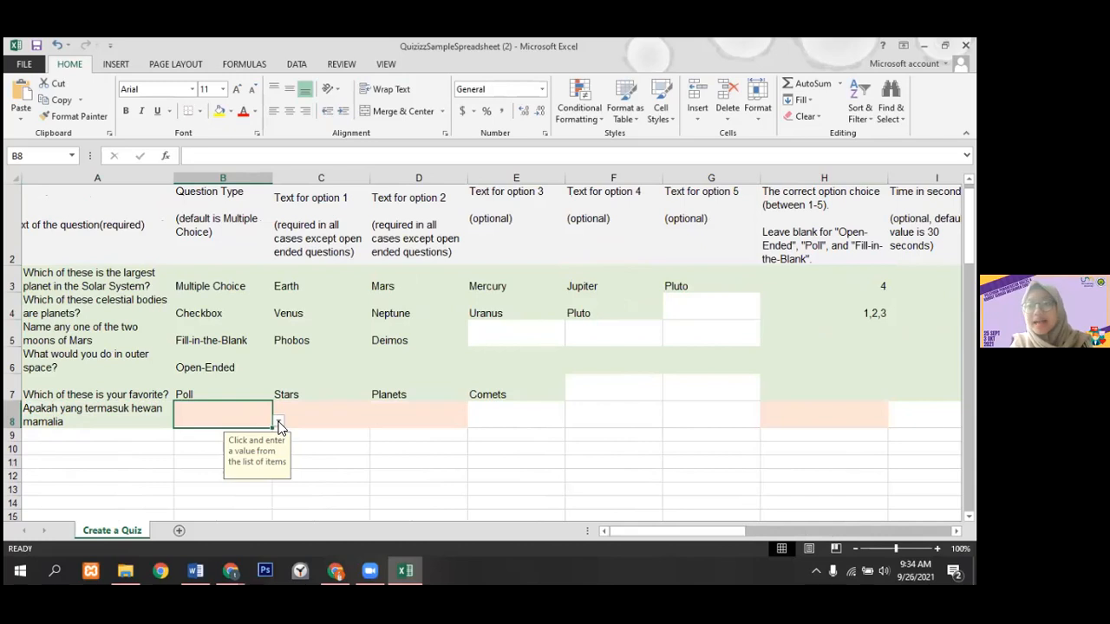
pyautogui.click(278, 423)
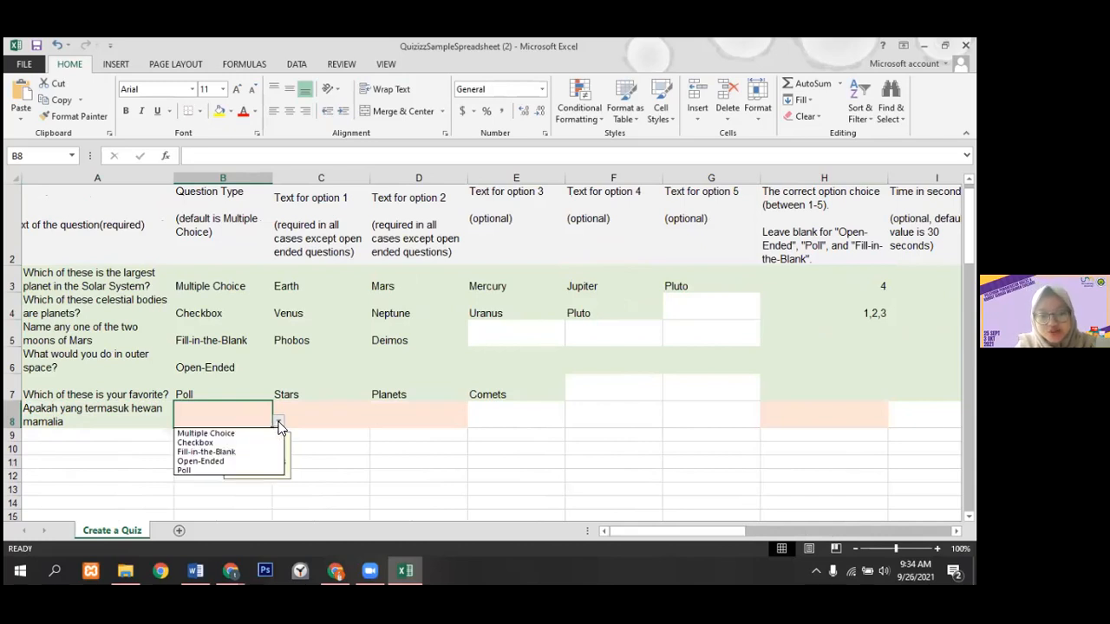
pyautogui.click(230, 432)
# - Fill in the first three answer options for the row 8 question: kelelawar, jerapah and semut
pyautogui.click(325, 407)
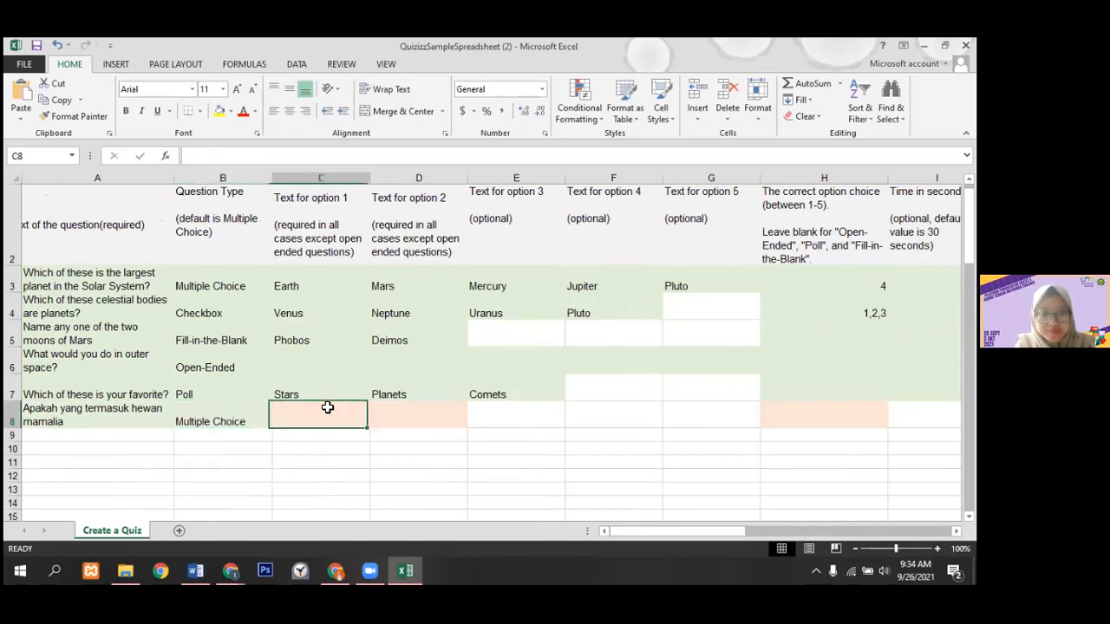
pyautogui.doubleClick(328, 422)
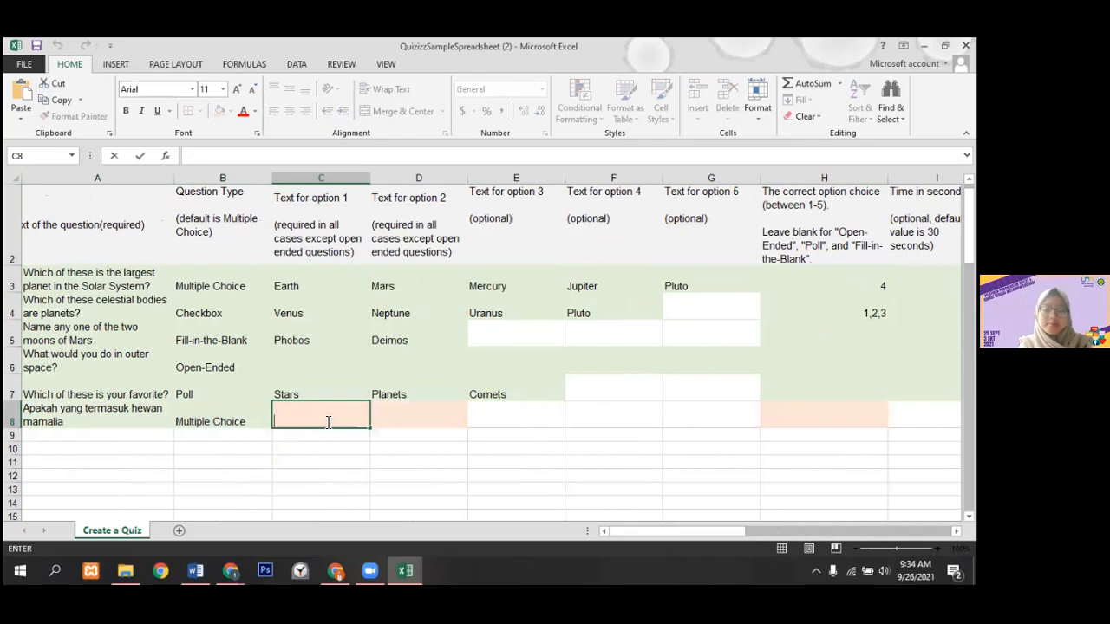
pyautogui.write('kelelawar')
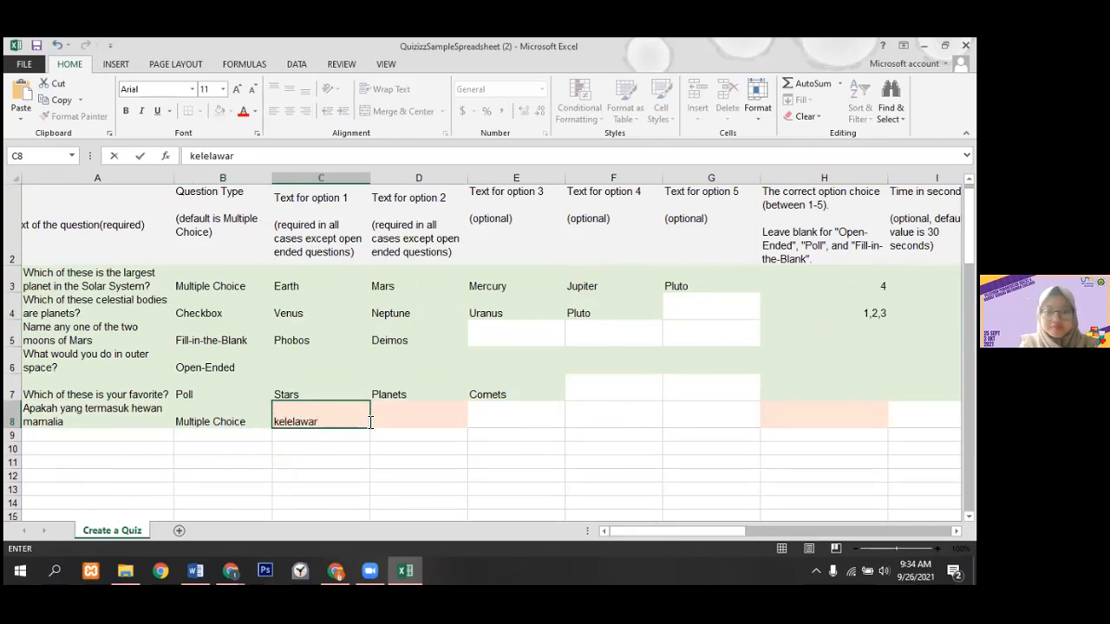
pyautogui.click(396, 419)
pyautogui.write('jerap')
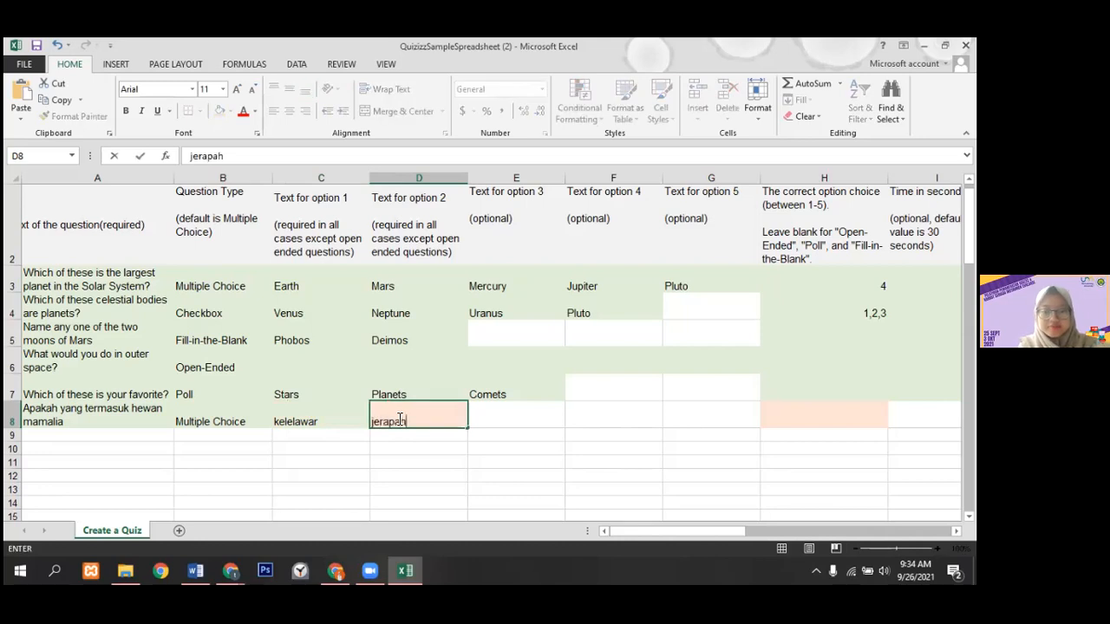
pyautogui.write('ah')
pyautogui.click(505, 418)
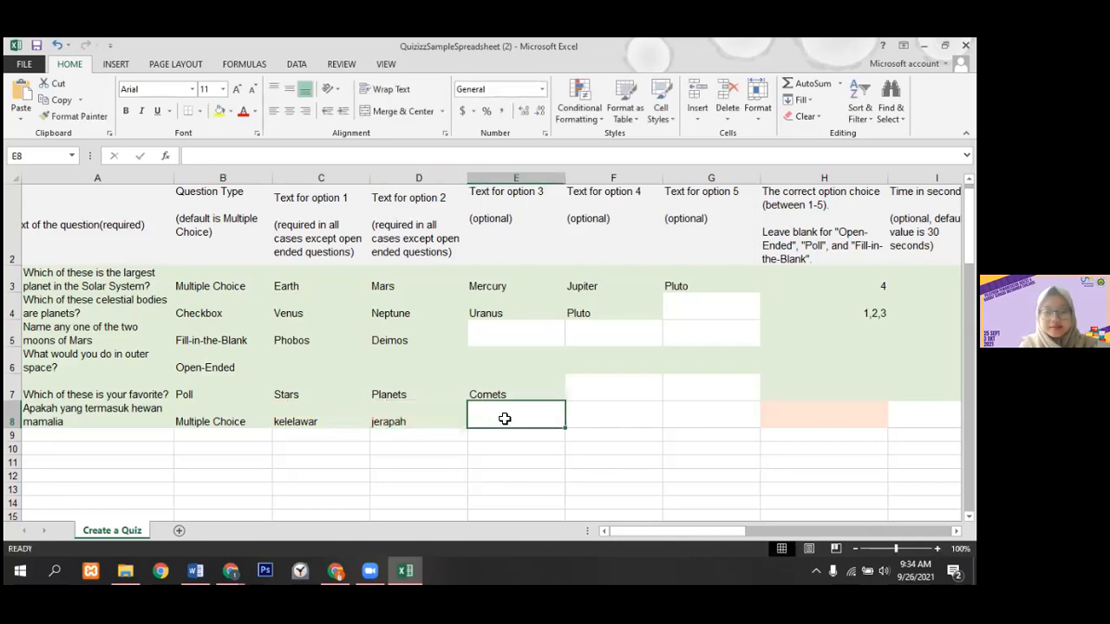
pyautogui.write('semut')
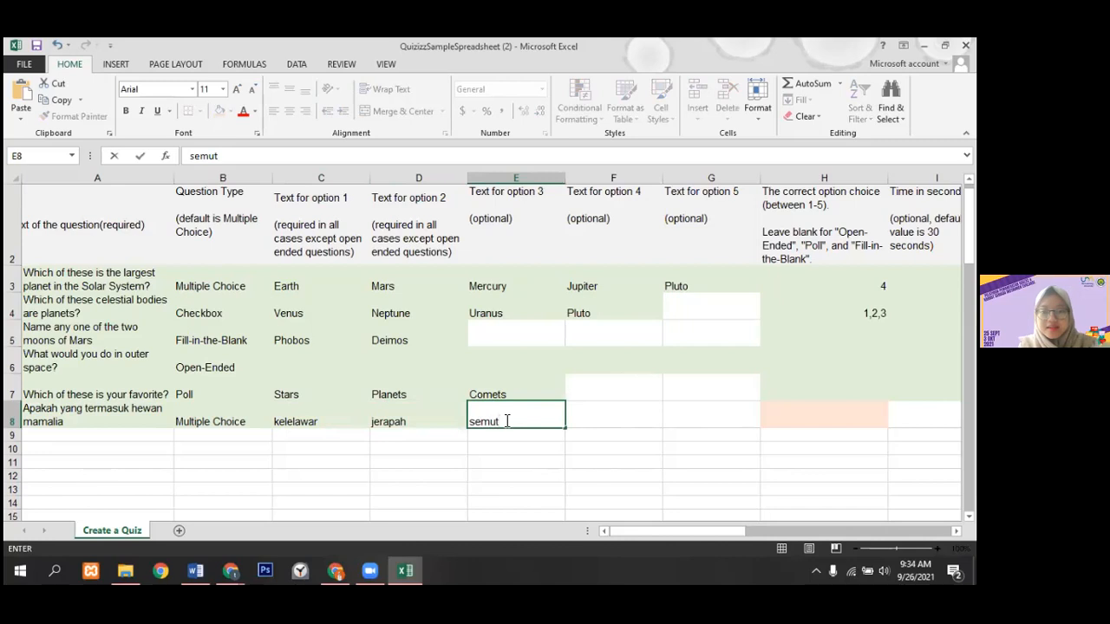
# - Set option 2 as the correct answer for the row 8 question
pyautogui.click(705, 414)
pyautogui.press('Tab')
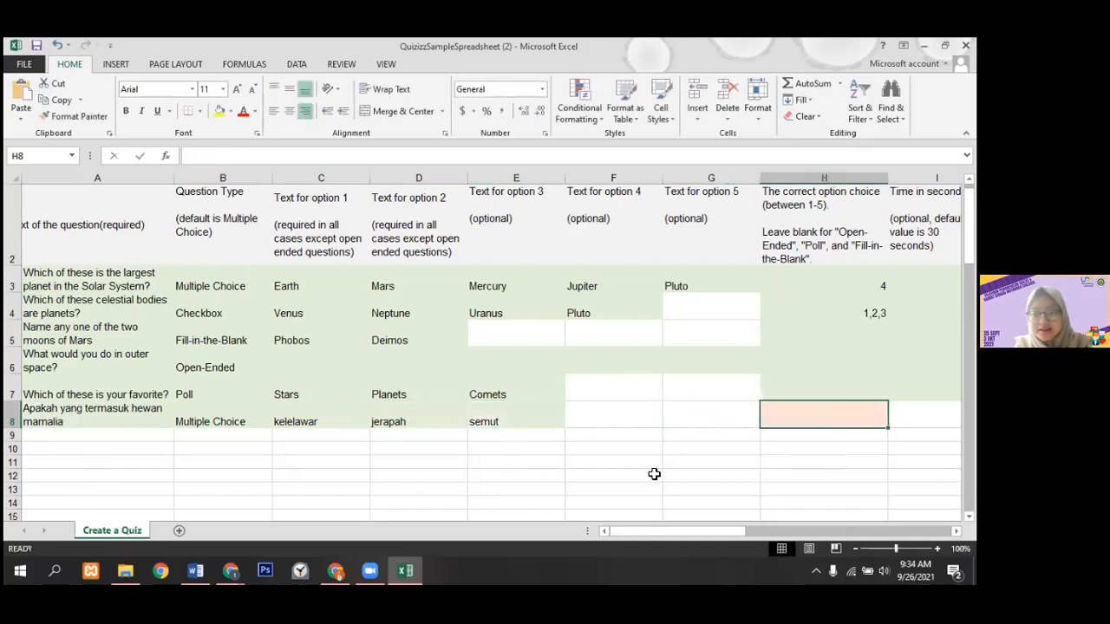
pyautogui.moveTo(654, 531); pyautogui.dragTo(695, 543)
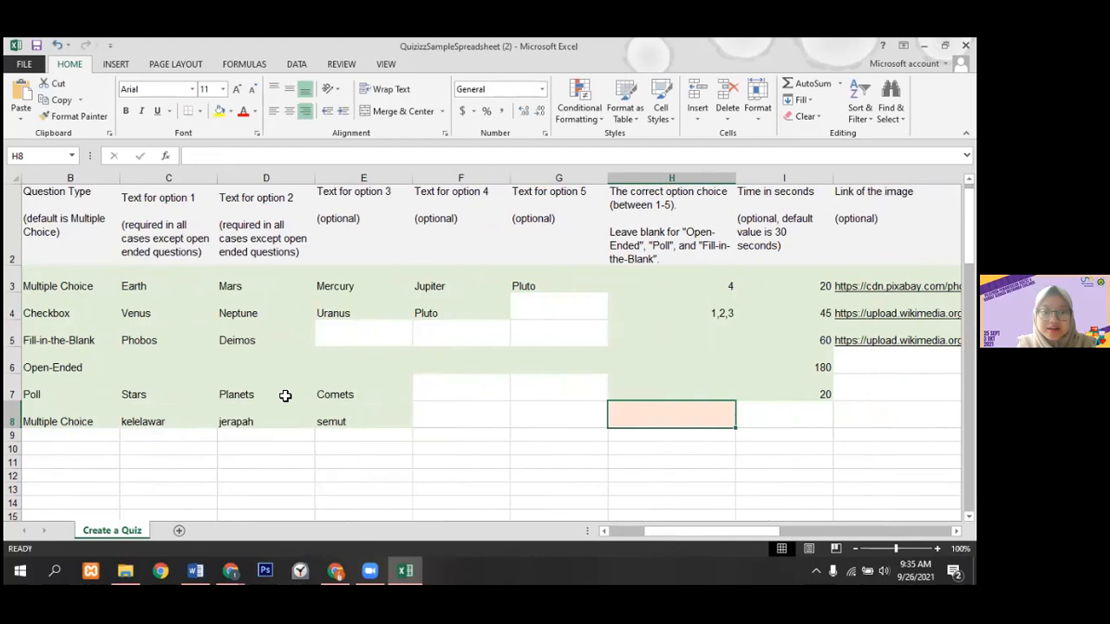
pyautogui.doubleClick(682, 417)
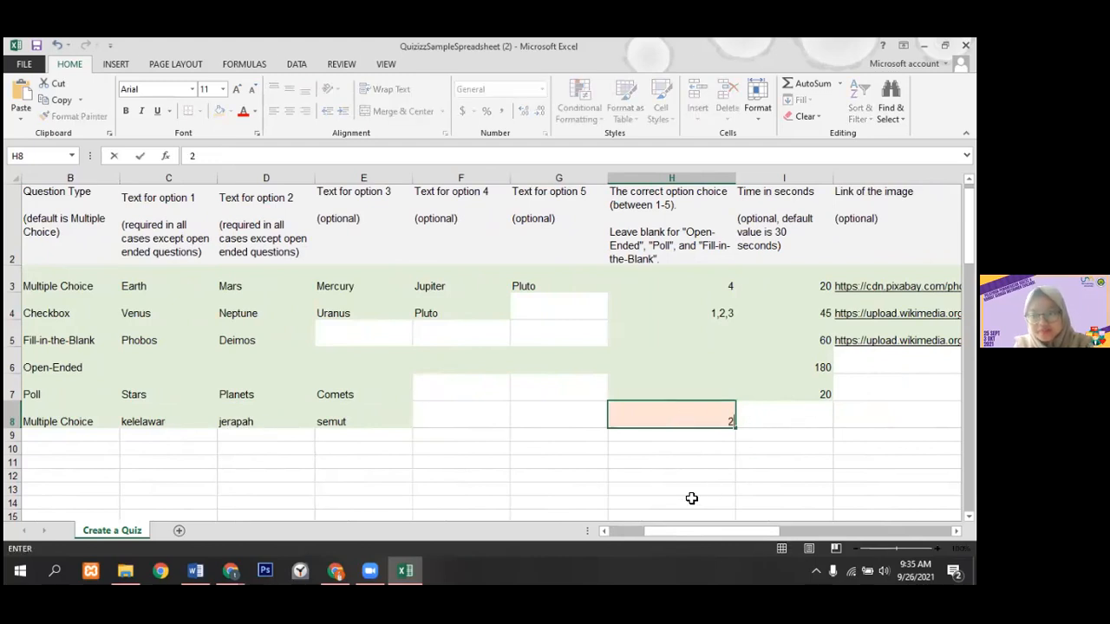
pyautogui.moveTo(698, 532); pyautogui.dragTo(733, 531)
pyautogui.write('2')
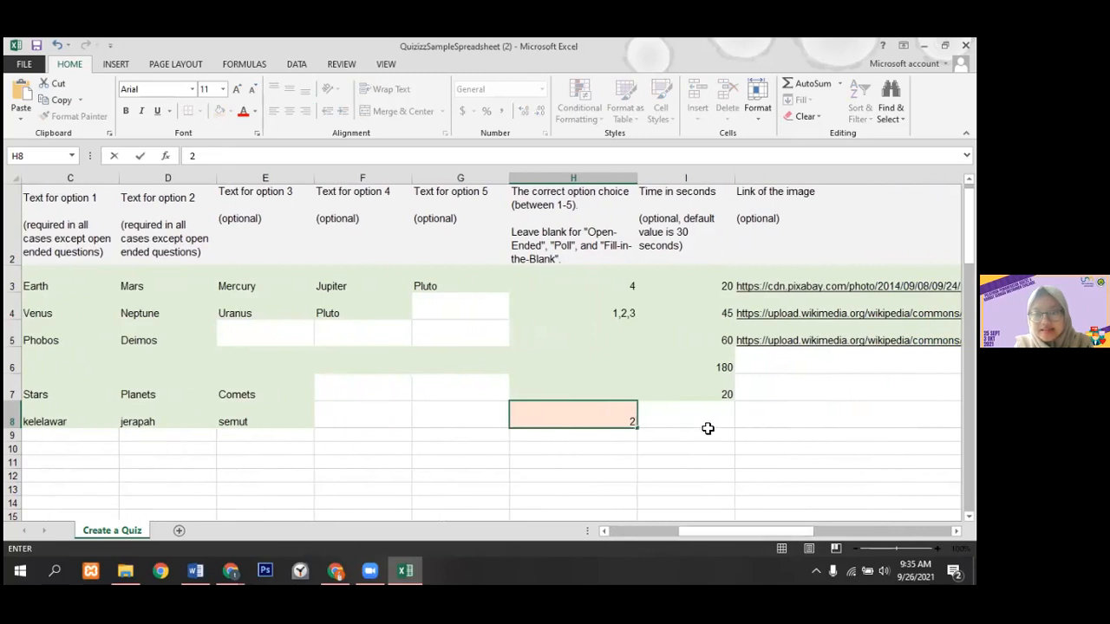
# - Set the time limit of the row 8 question to 20 seconds
pyautogui.click(708, 422)
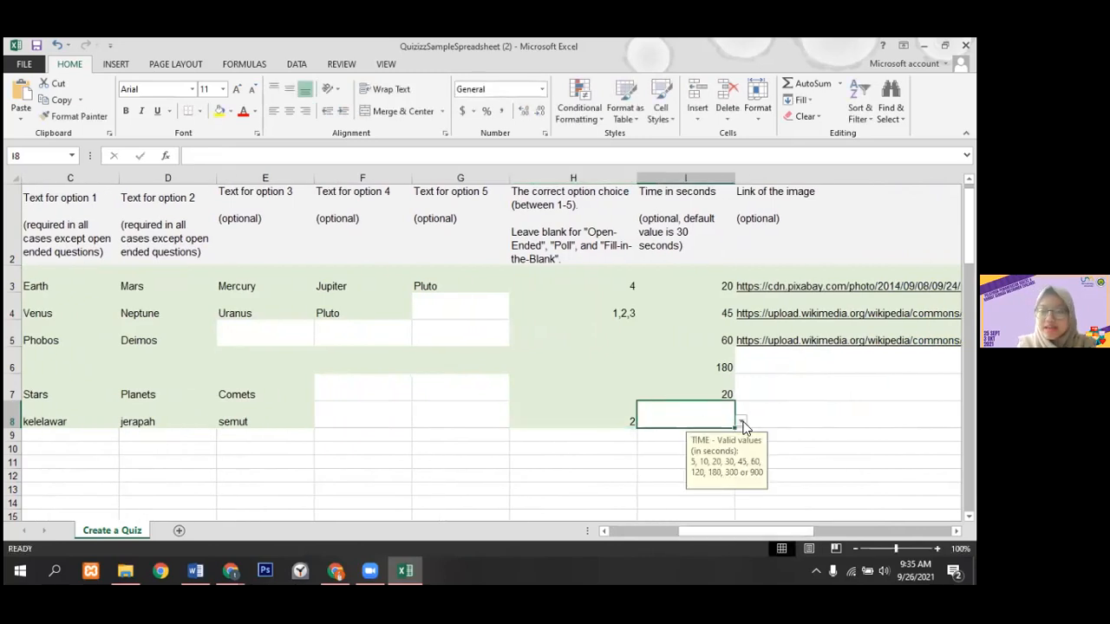
pyautogui.click(742, 422)
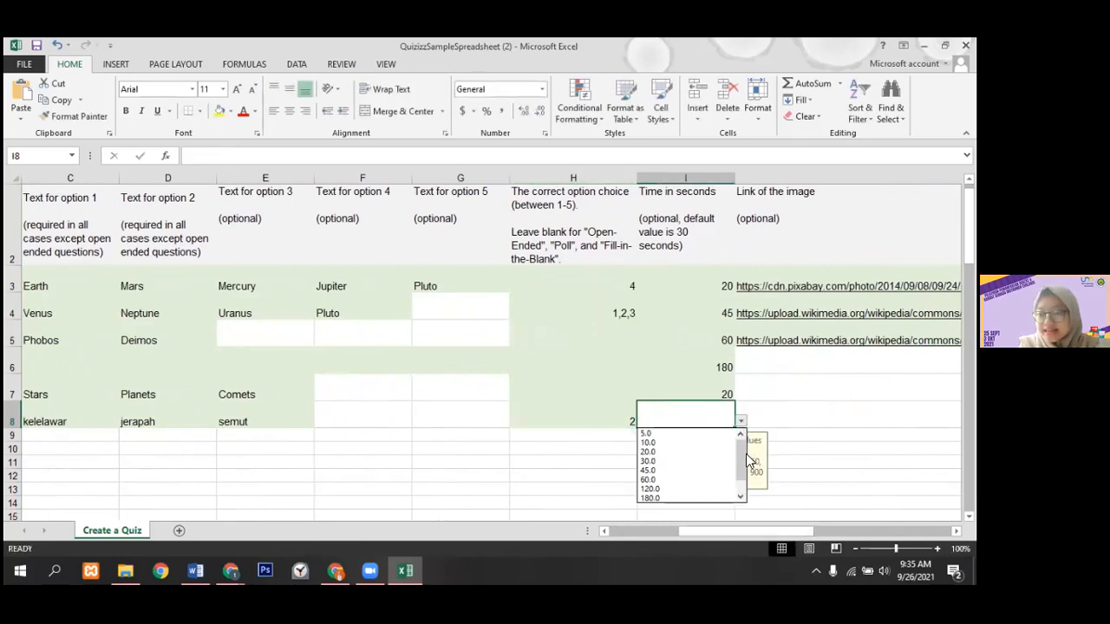
pyautogui.click(690, 452)
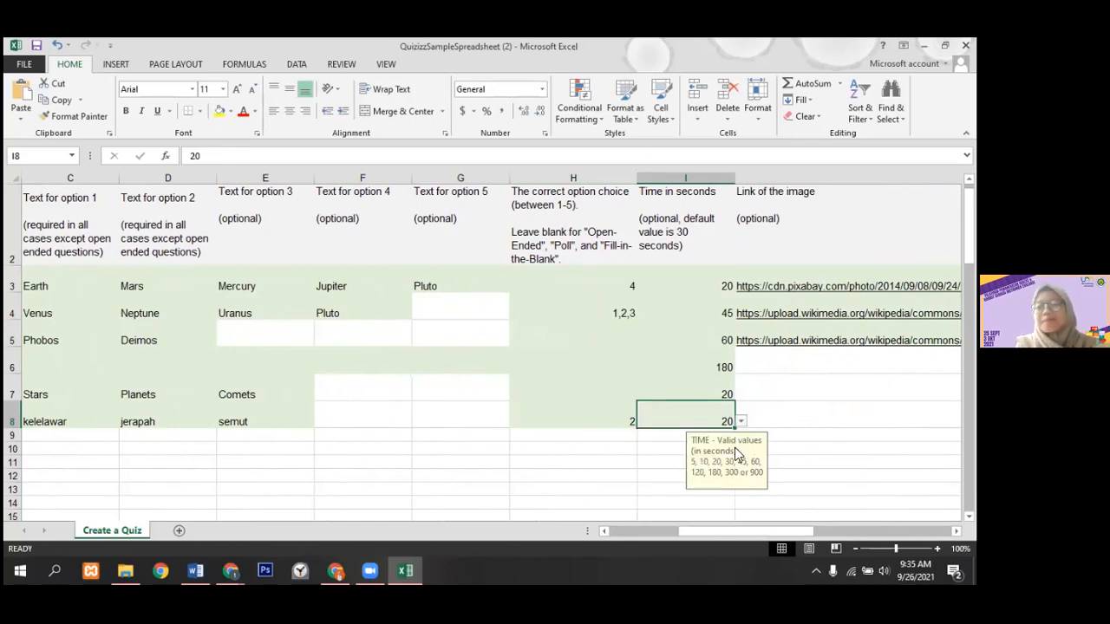
pyautogui.click(801, 417)
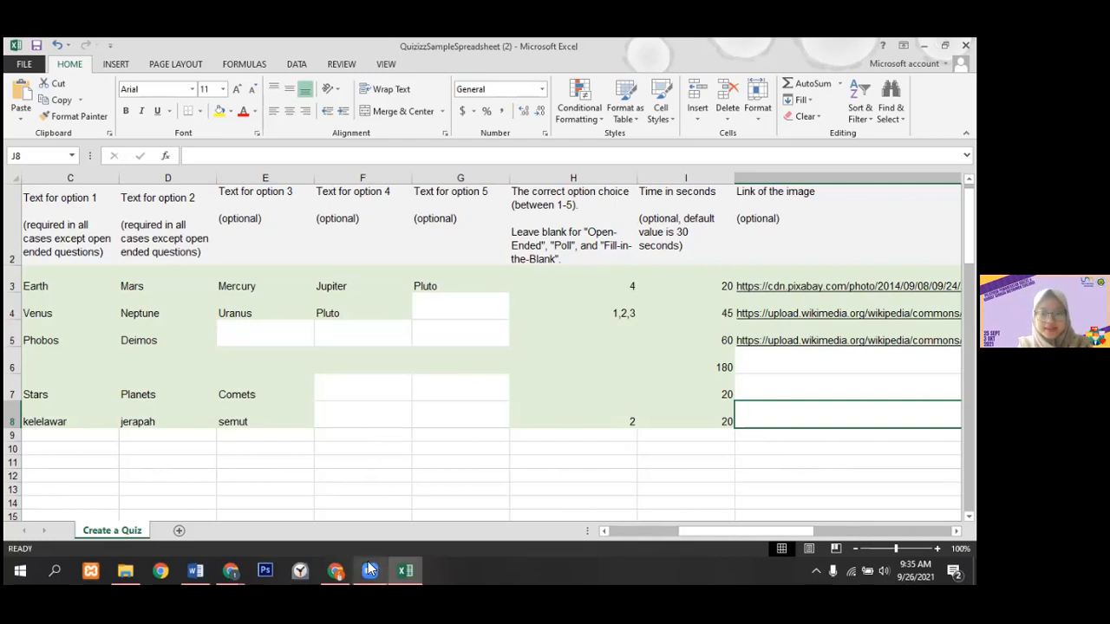
# - Switch to the Quizizz quiz editor in Chrome and upload QuizizzSampleSpreadsheet (2) from Downloads for import
pyautogui.moveTo(323, 568)
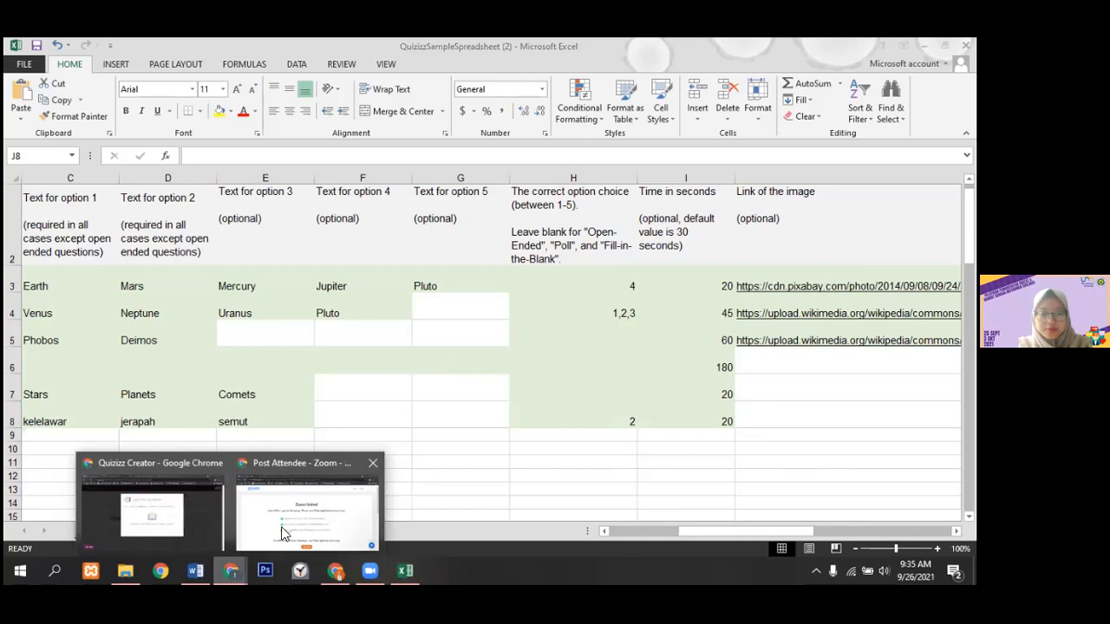
pyautogui.click(197, 516)
pyautogui.click(125, 570)
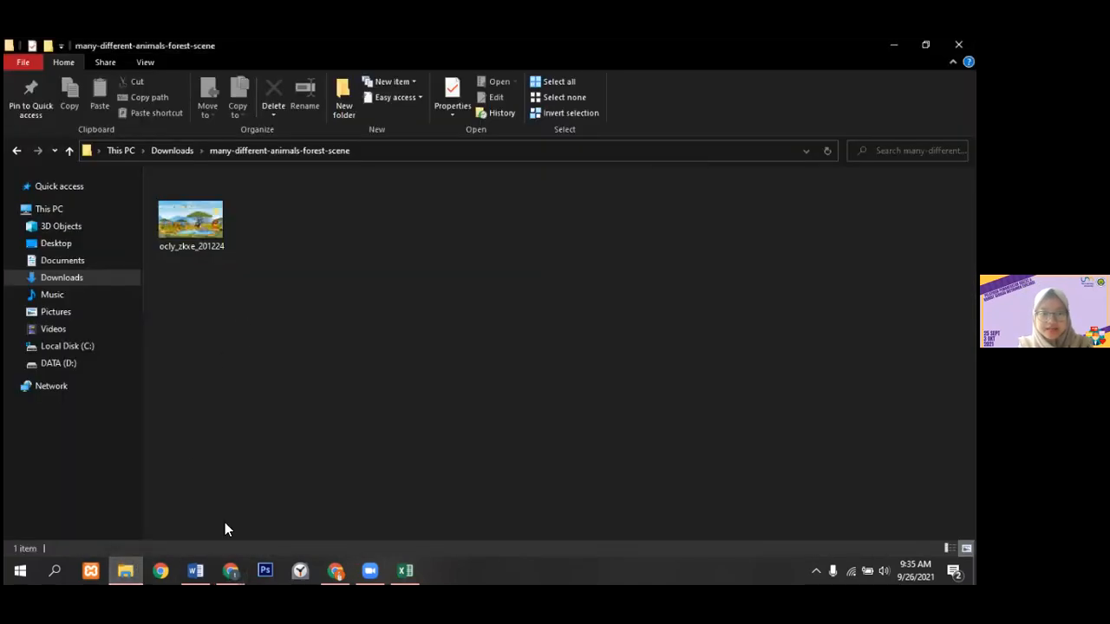
pyautogui.click(230, 571)
pyautogui.click(218, 496)
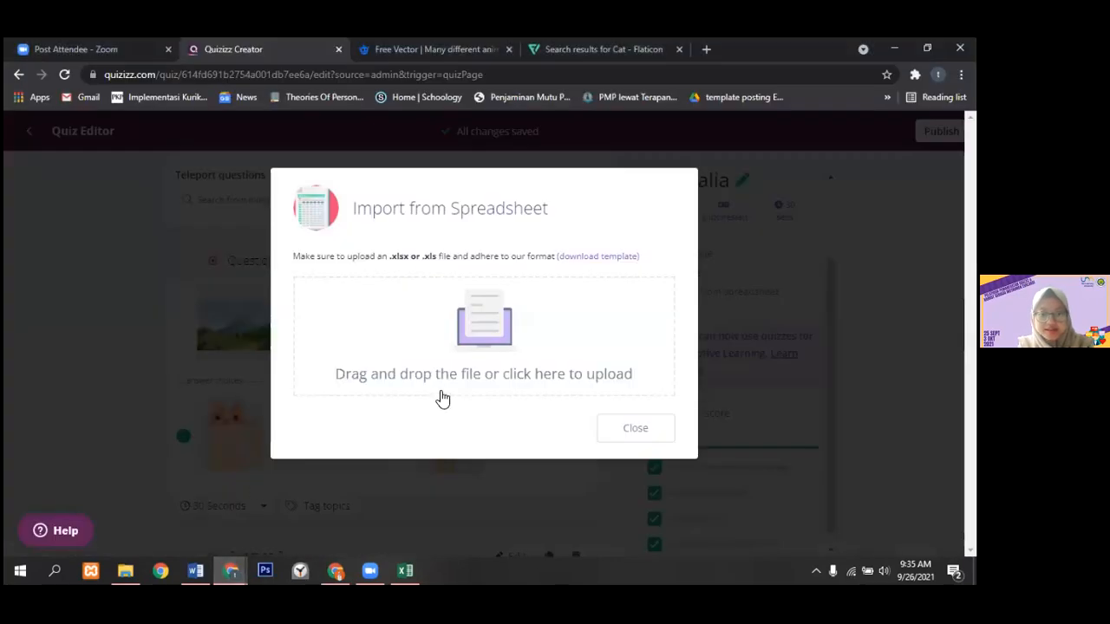
pyautogui.click(491, 323)
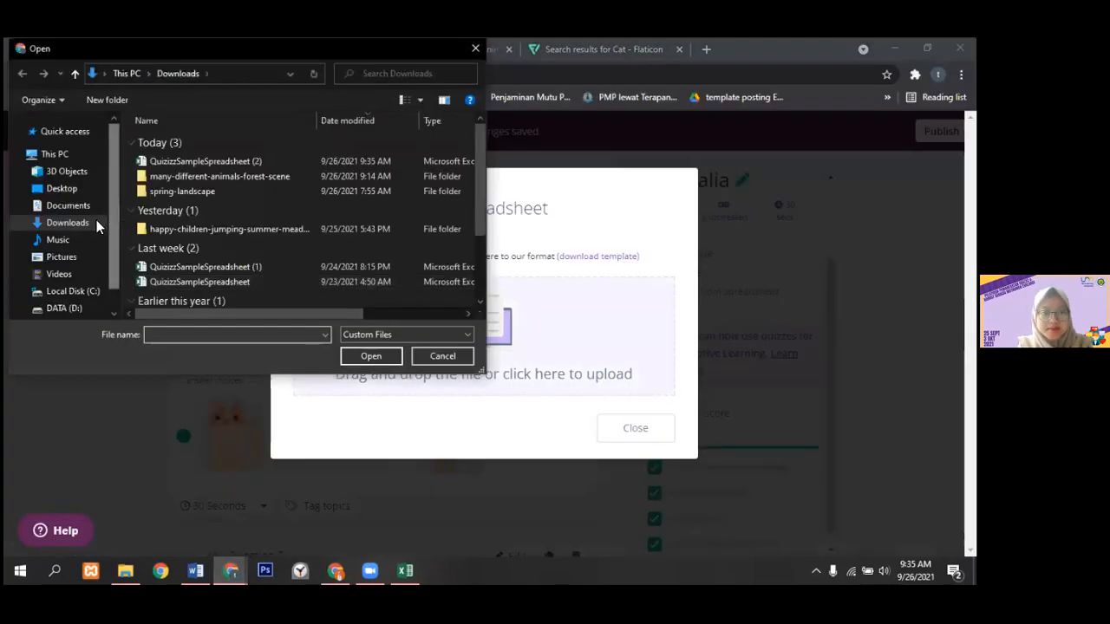
pyautogui.click(216, 160)
pyautogui.click(382, 354)
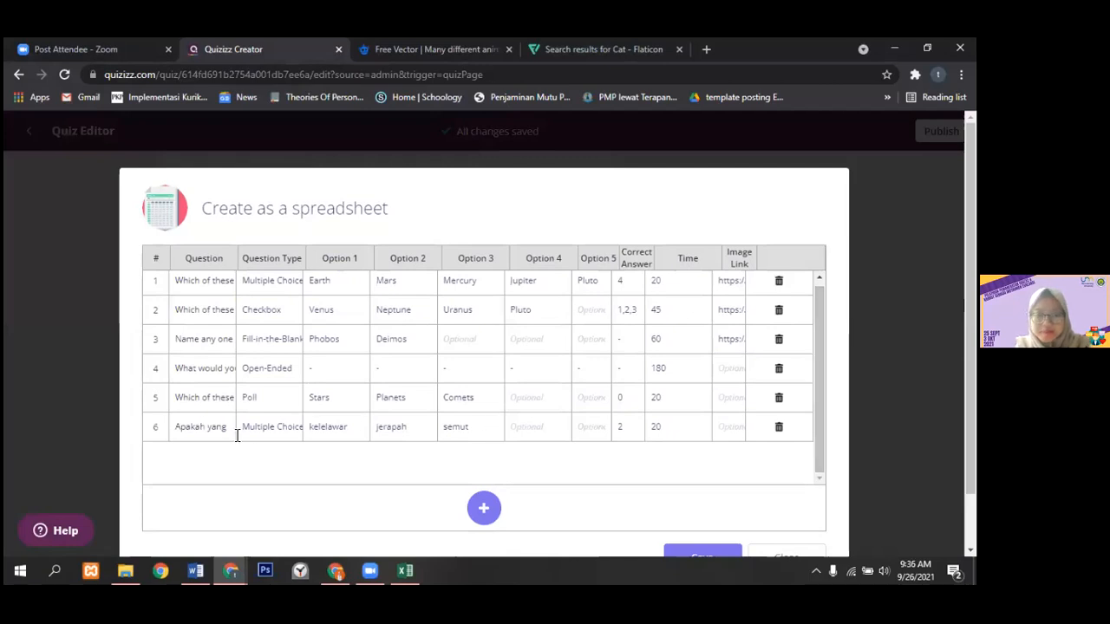
# - Add an empty seventh row to the import preview, remove it and save the spreadsheet questions to the quiz
pyautogui.scroll(-1, 484, 391)
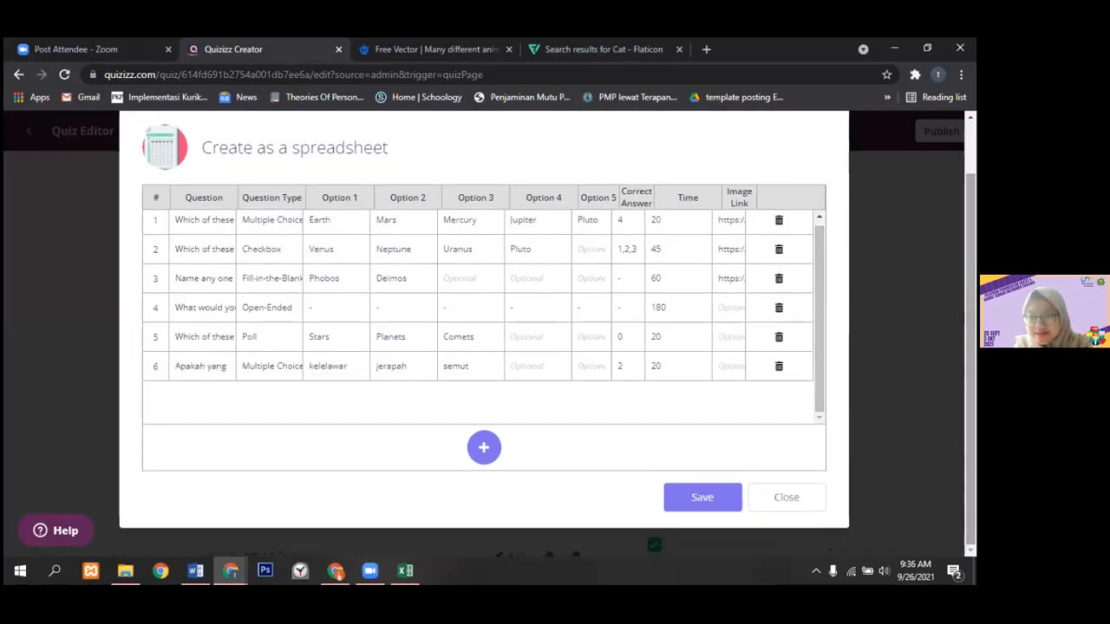
pyautogui.click(484, 446)
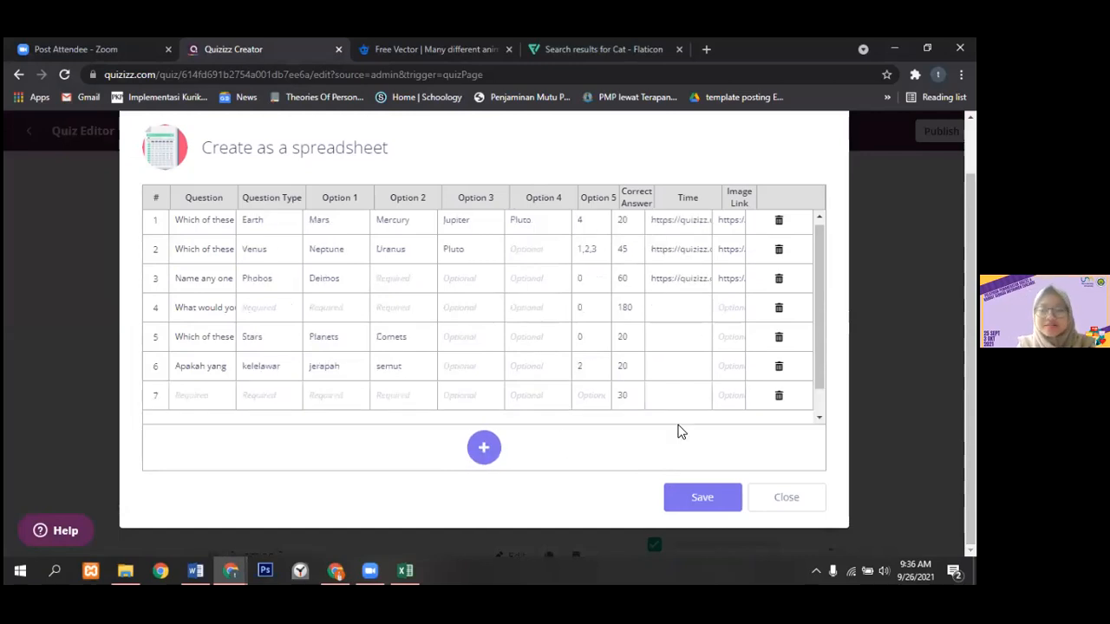
pyautogui.click(779, 397)
pyautogui.click(704, 500)
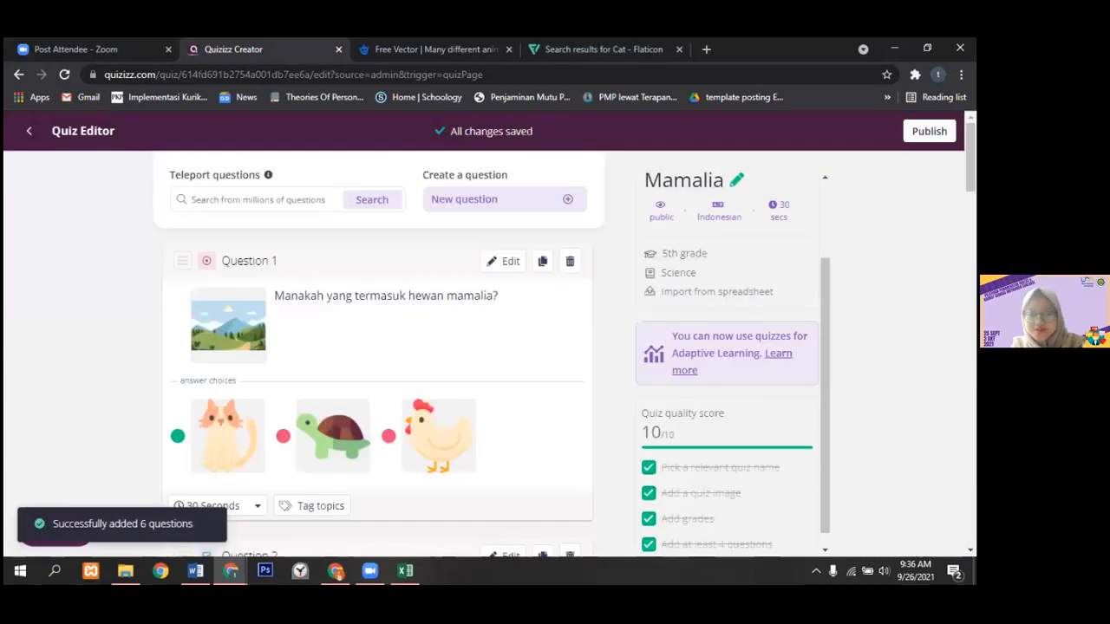
# - Review the Mamalia quiz's full question list, including the imported questions, and its quiz details
pyautogui.scroll(-3, 377, 365)
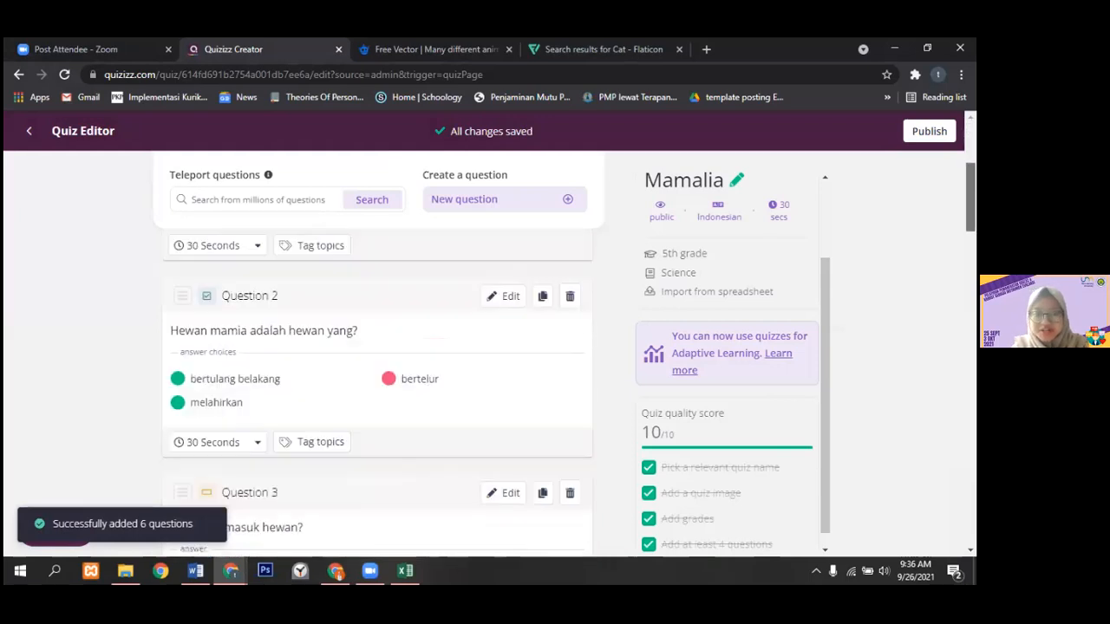
pyautogui.scroll(-6, 377, 364)
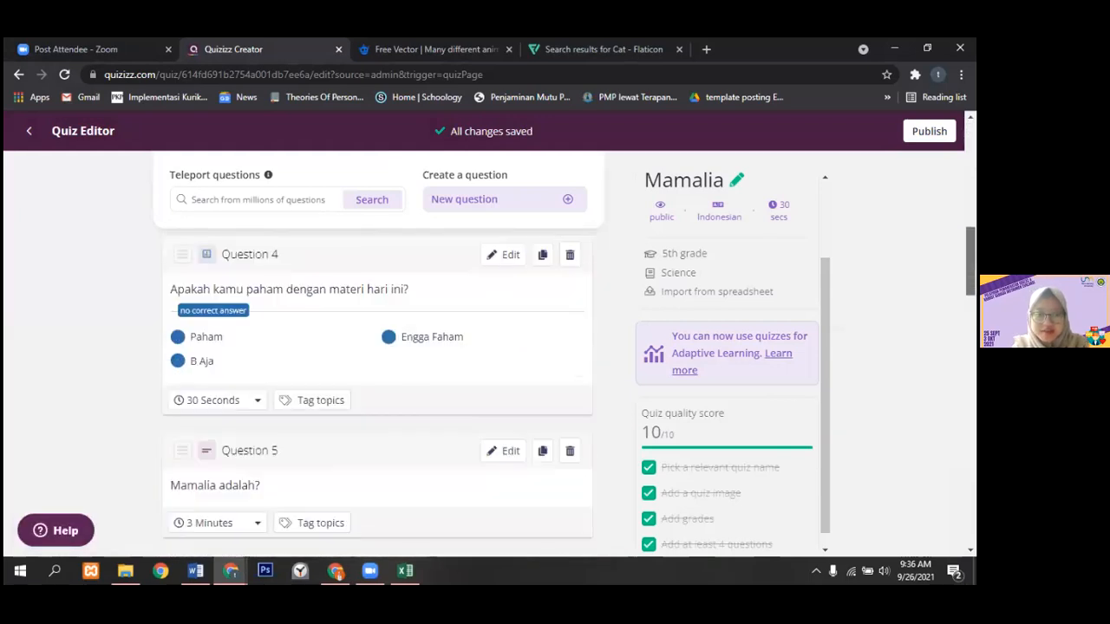
pyautogui.scroll(-2, 377, 390)
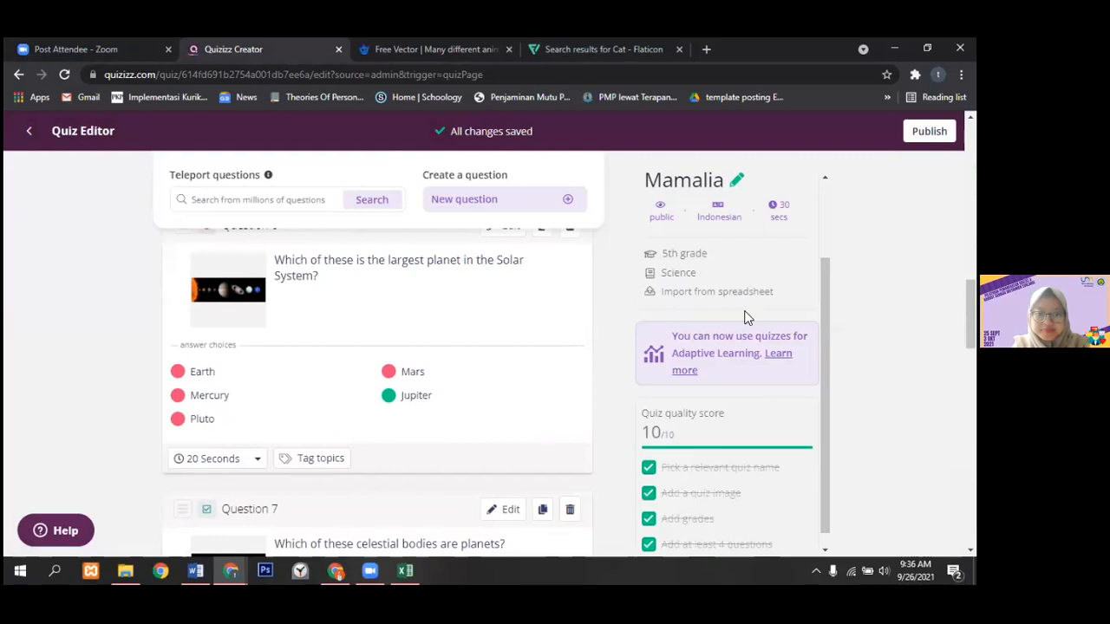
pyautogui.scroll(-5, 377, 390)
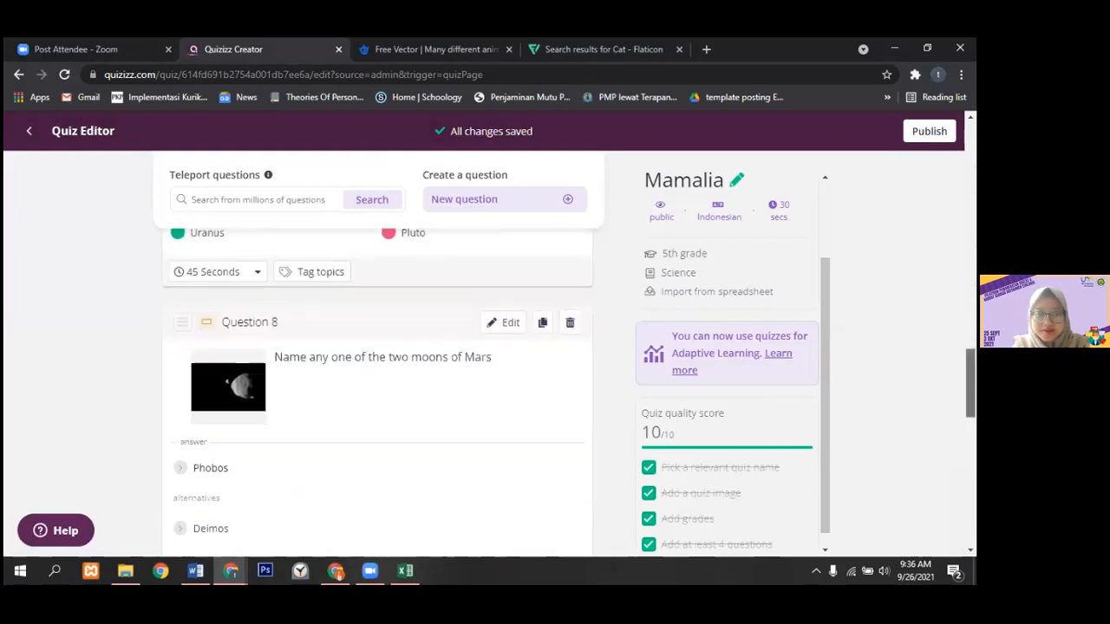
pyautogui.scroll(2, 378, 391)
pyautogui.scroll(-6, 377, 390)
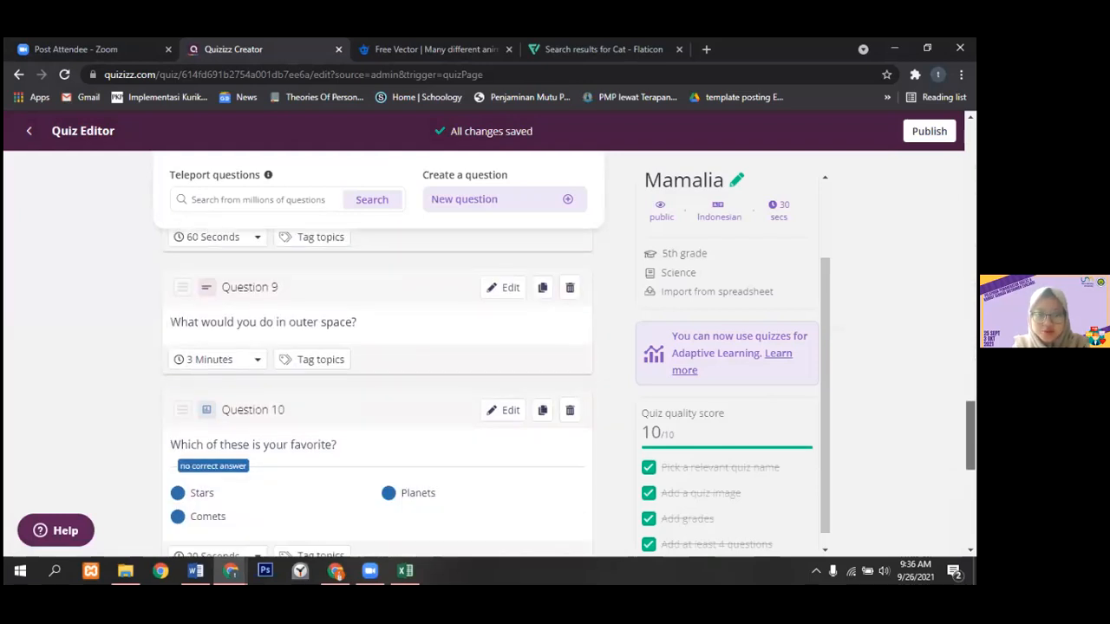
pyautogui.scroll(-3, 449, 391)
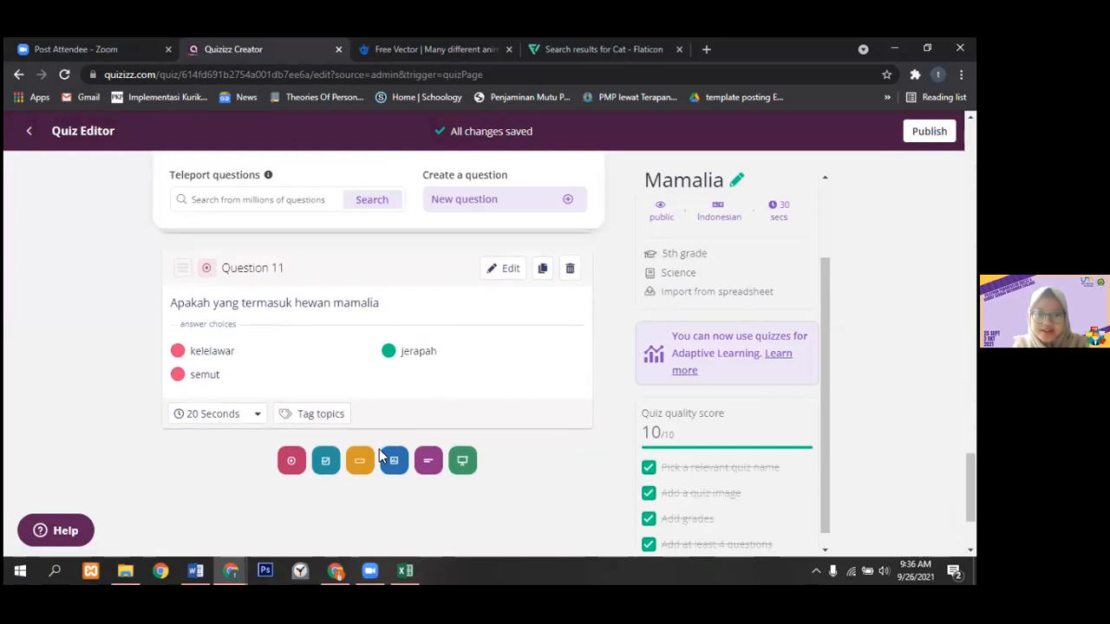
pyautogui.moveTo(970, 488); pyautogui.dragTo(971, 156)
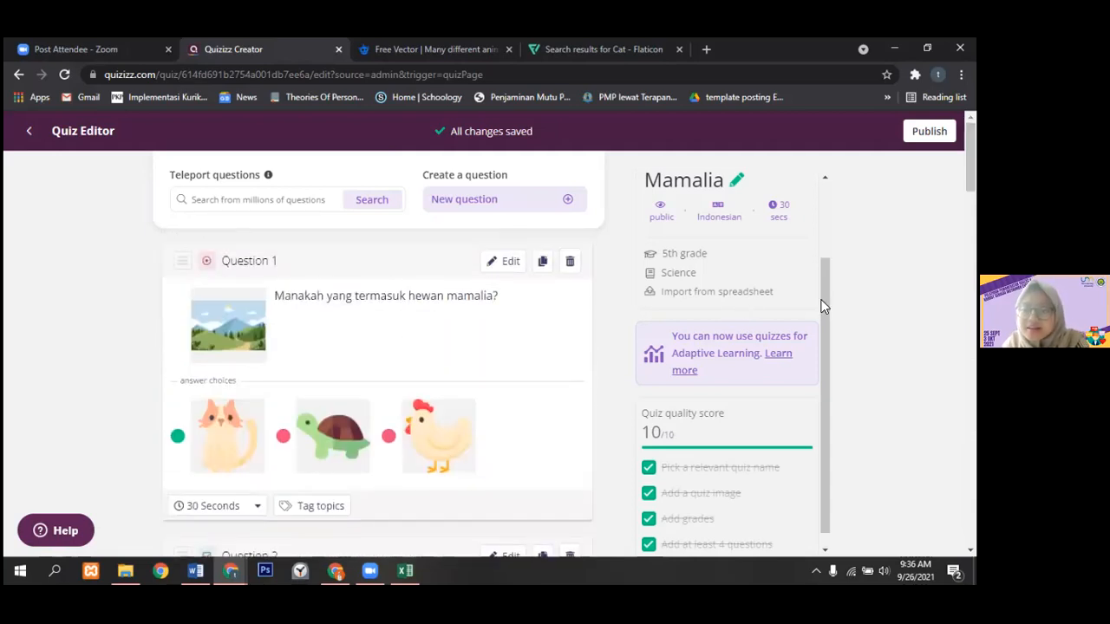
pyautogui.moveTo(824, 313); pyautogui.dragTo(824, 407)
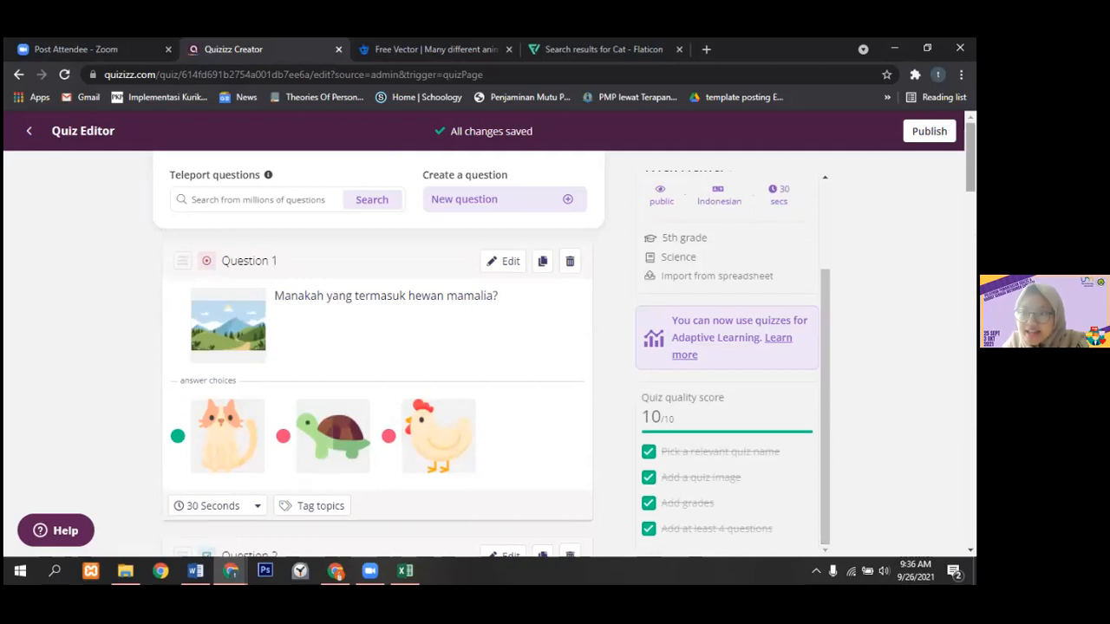
# - Leave the quiz editor and create a lesson named Mamalia with Science as its subject
pyautogui.moveTo(970, 156); pyautogui.dragTo(971, 233)
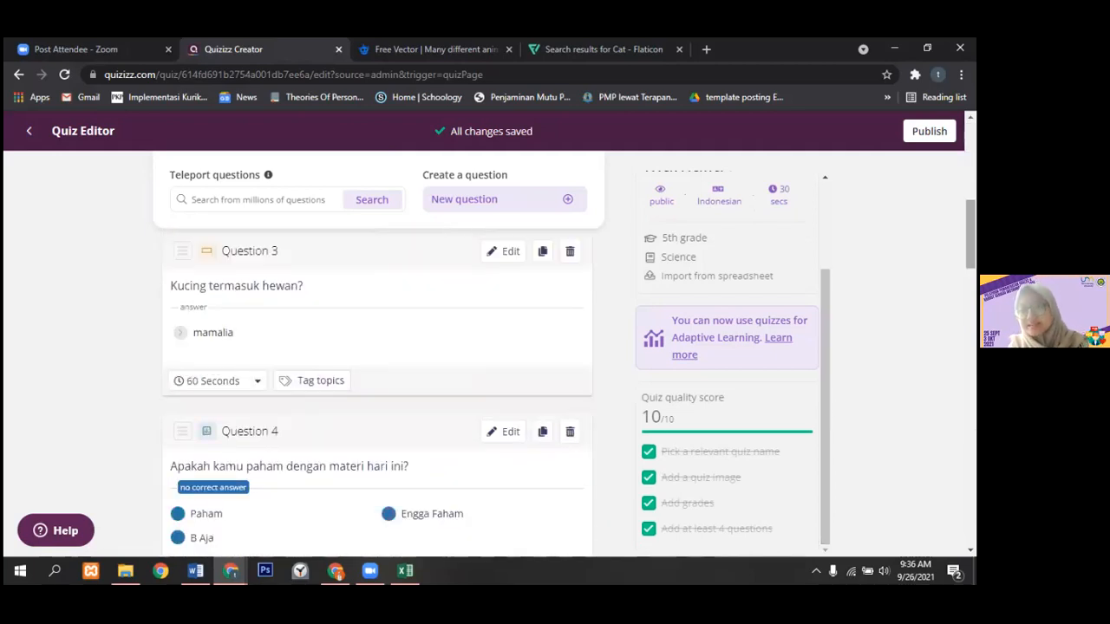
pyautogui.moveTo(970, 233); pyautogui.dragTo(970, 156)
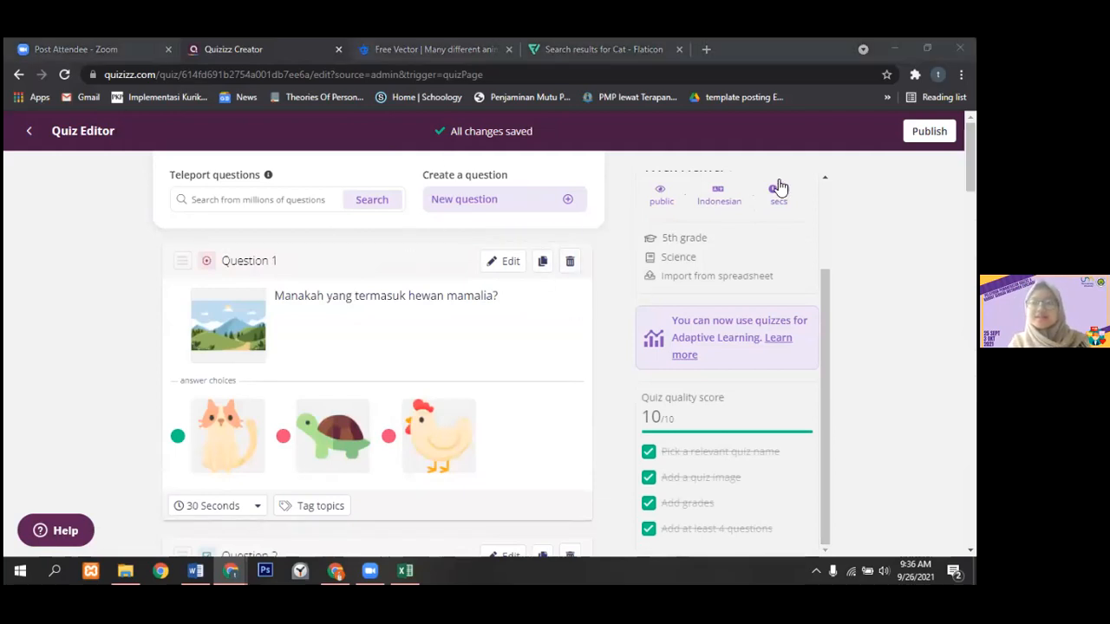
pyautogui.click(31, 137)
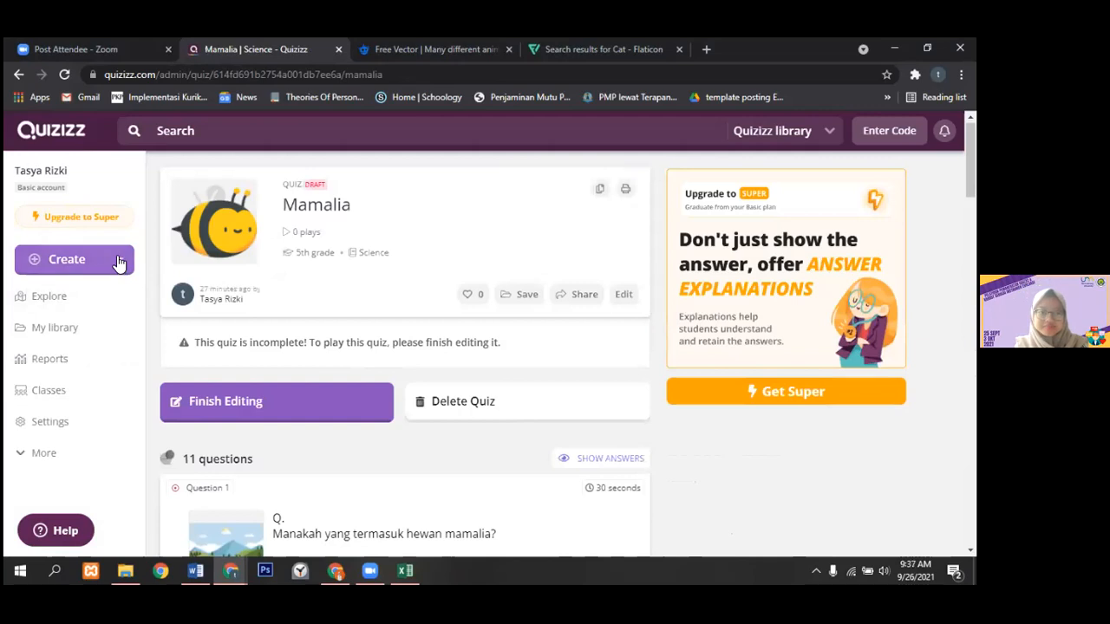
pyautogui.click(117, 259)
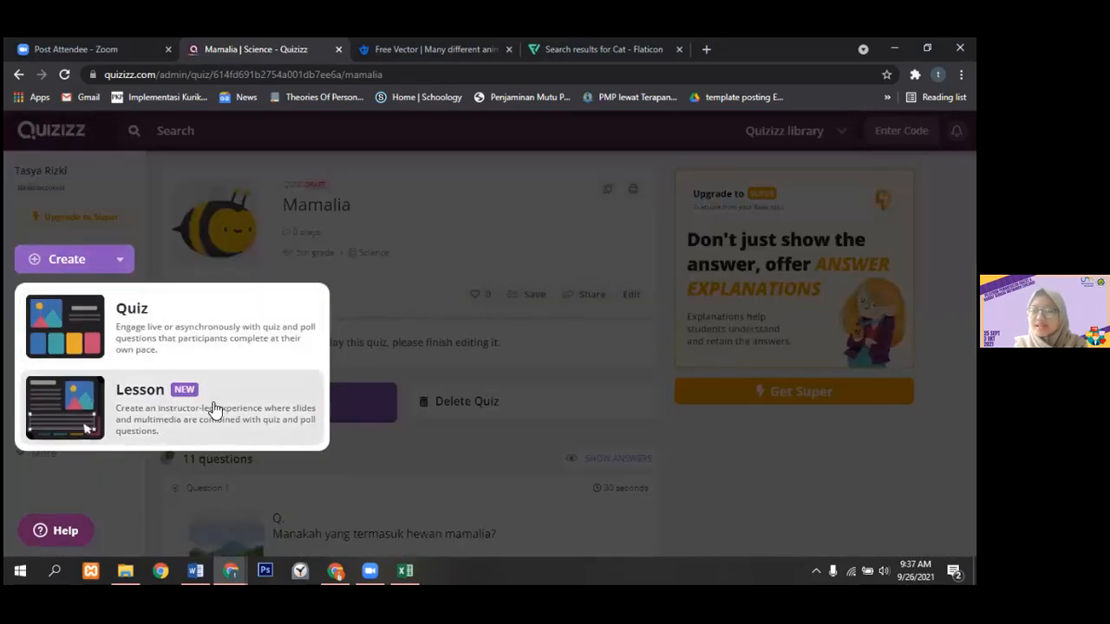
pyautogui.click(215, 409)
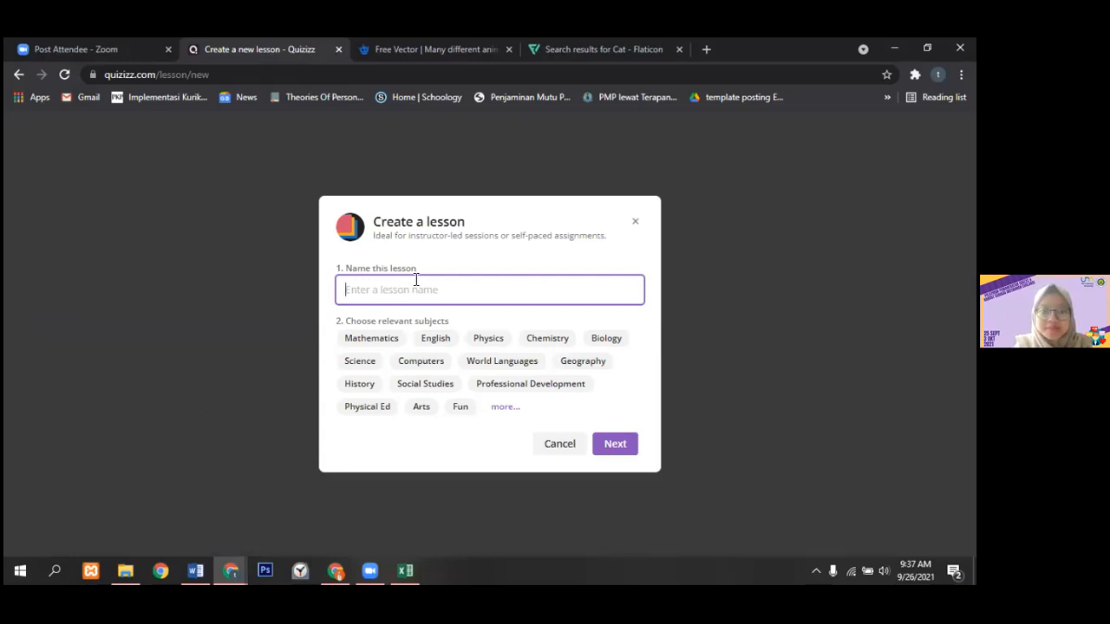
pyautogui.write('Mamalia')
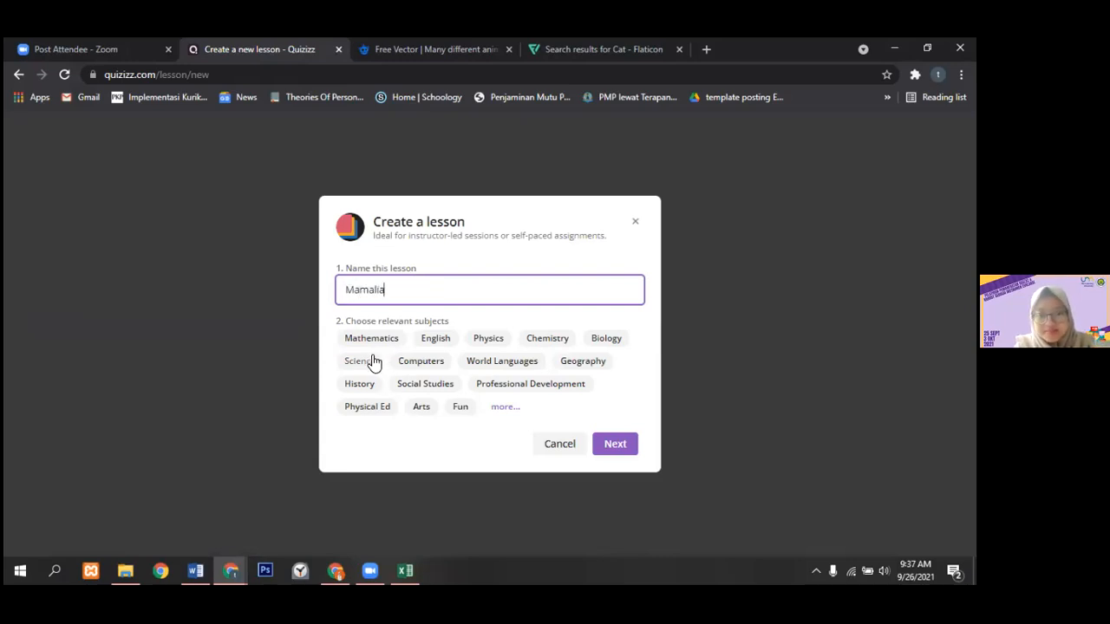
pyautogui.click(364, 362)
pyautogui.click(617, 449)
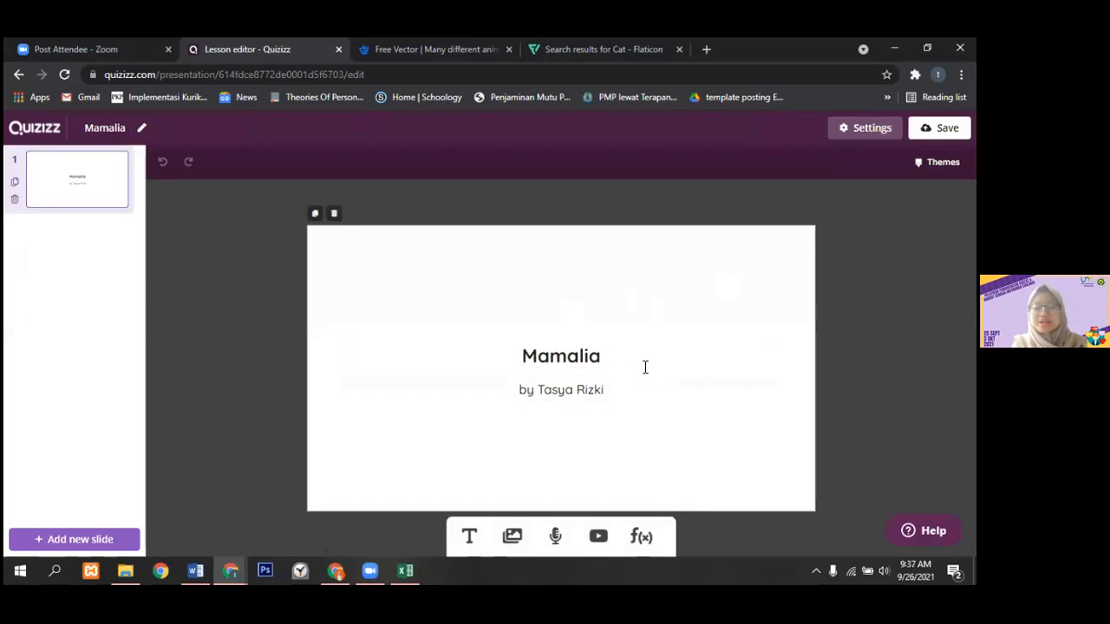
# - Change the font of the Mamalia title on slide 1 to Patrick Hand
pyautogui.click(616, 355)
pyautogui.doubleClick(534, 356)
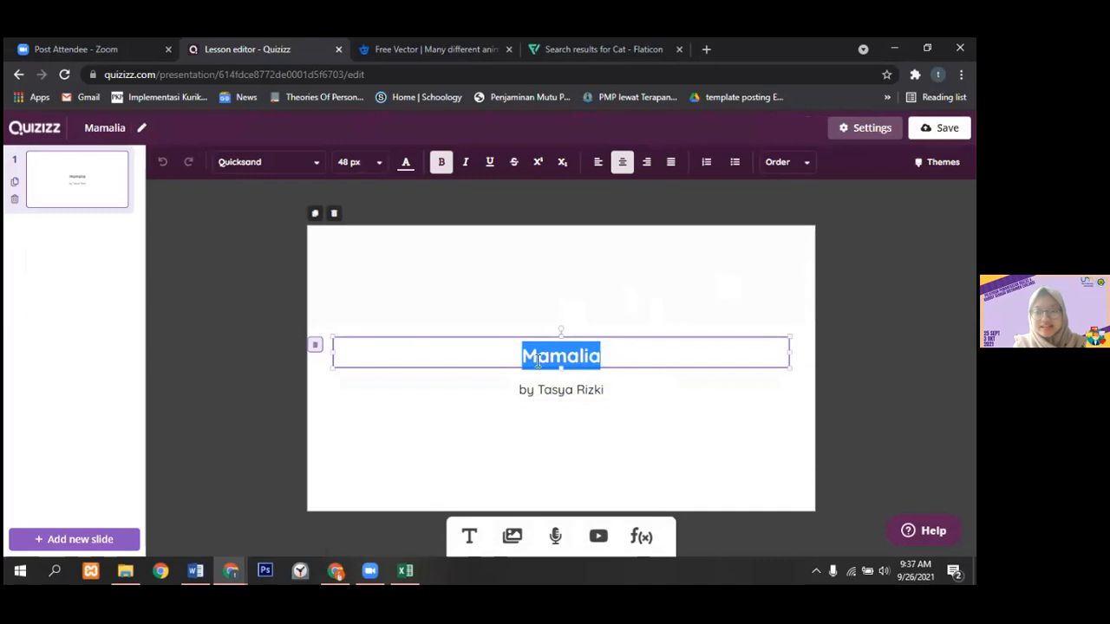
pyautogui.click(616, 352)
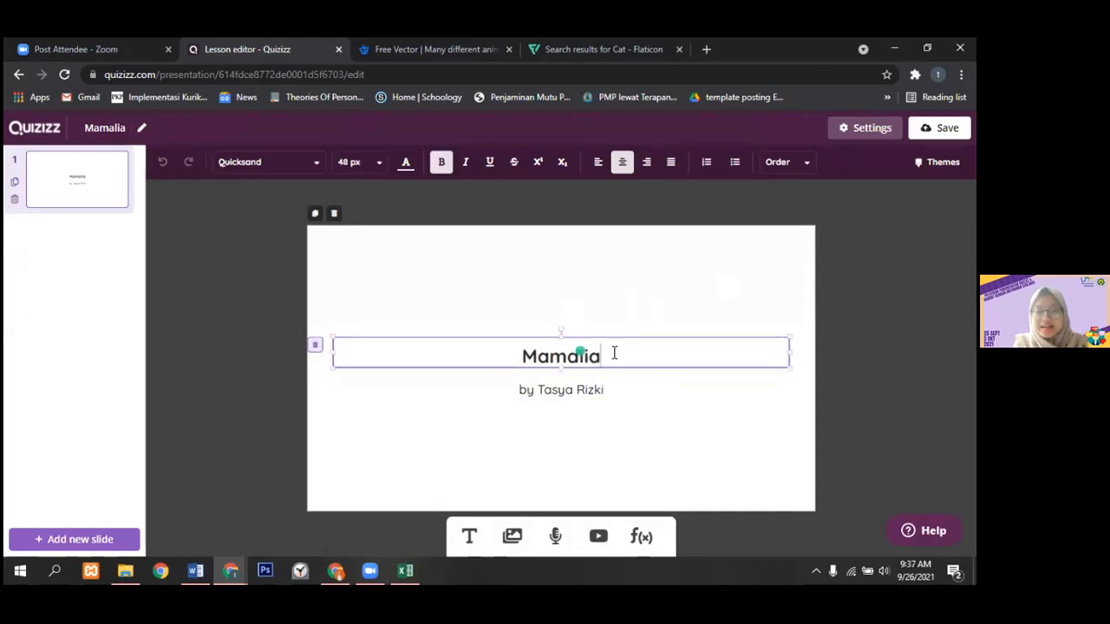
pyautogui.moveTo(612, 352); pyautogui.dragTo(510, 363)
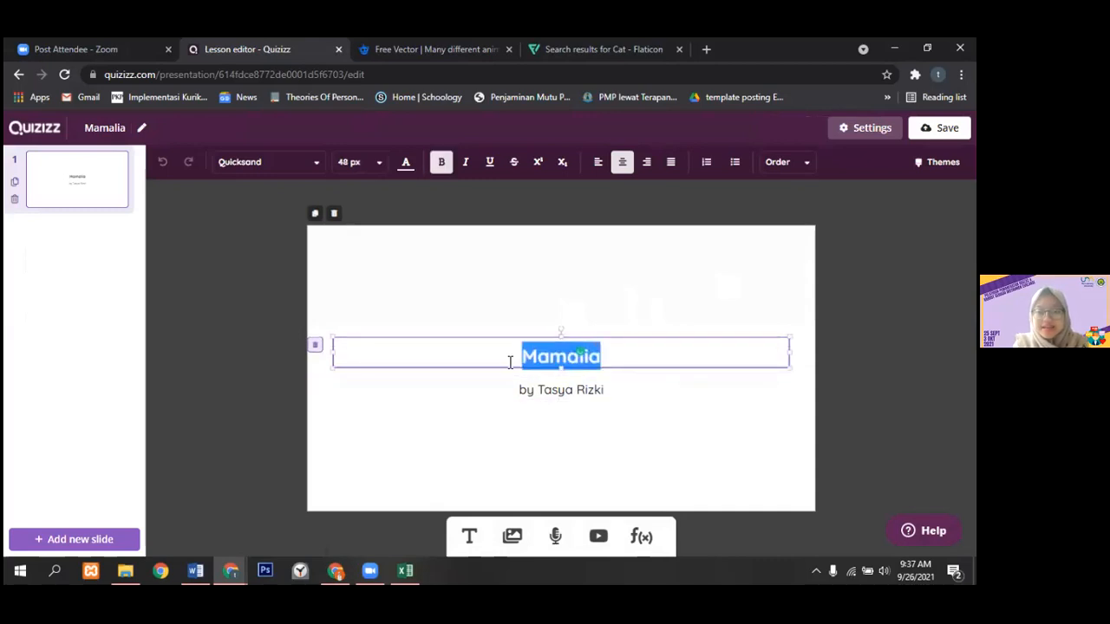
pyautogui.click(310, 170)
pyautogui.moveTo(329, 215); pyautogui.dragTo(336, 336)
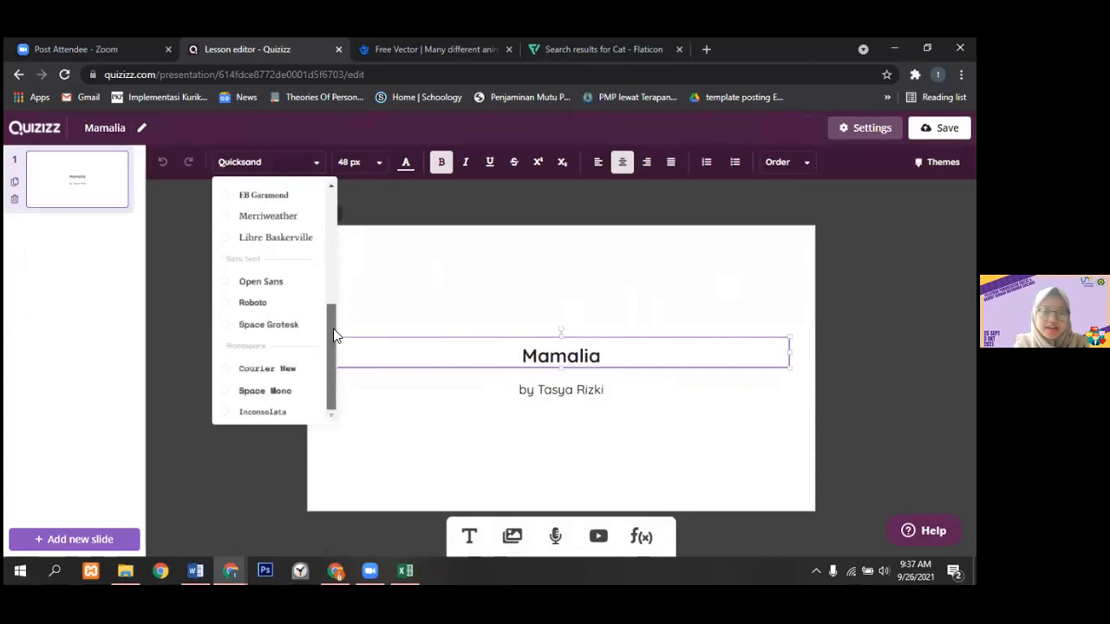
pyautogui.moveTo(334, 375); pyautogui.dragTo(340, 204)
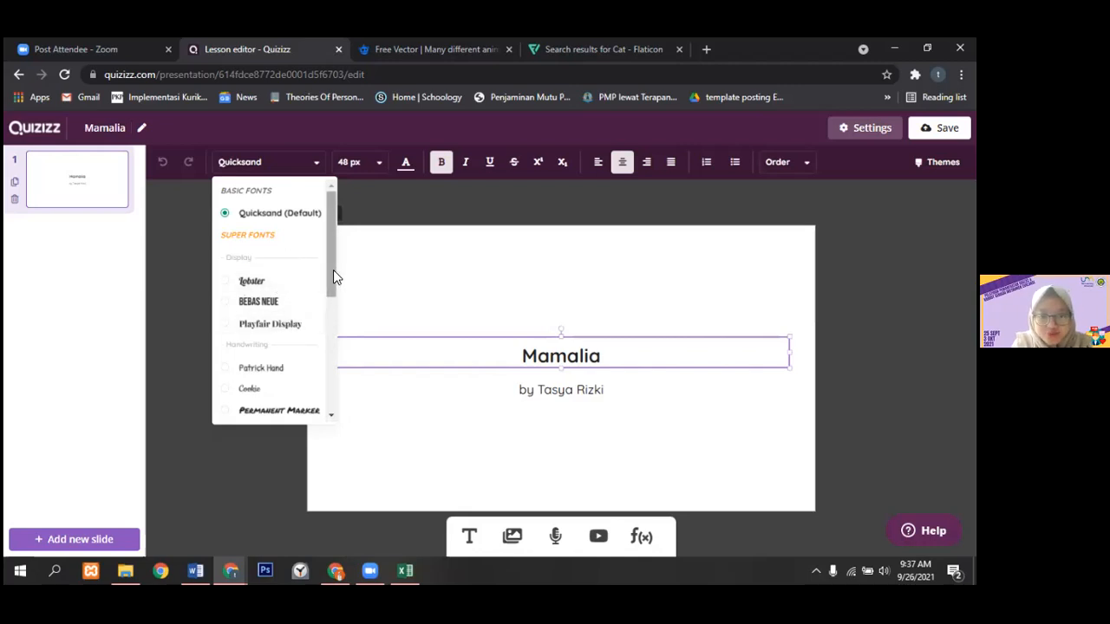
pyautogui.scroll(-1, 295, 294)
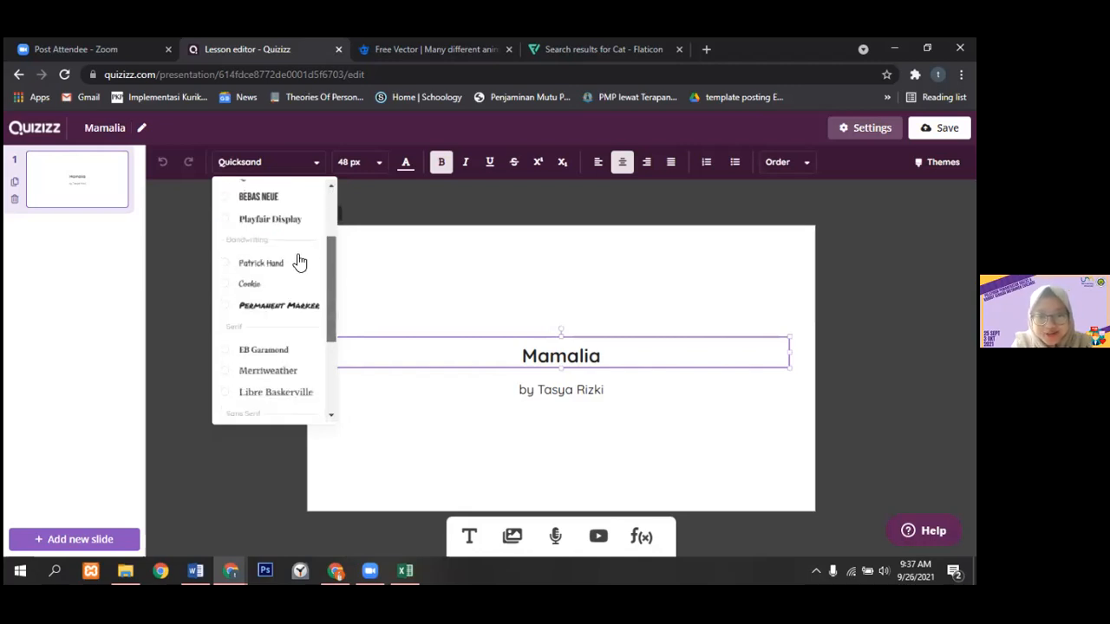
pyautogui.click(297, 257)
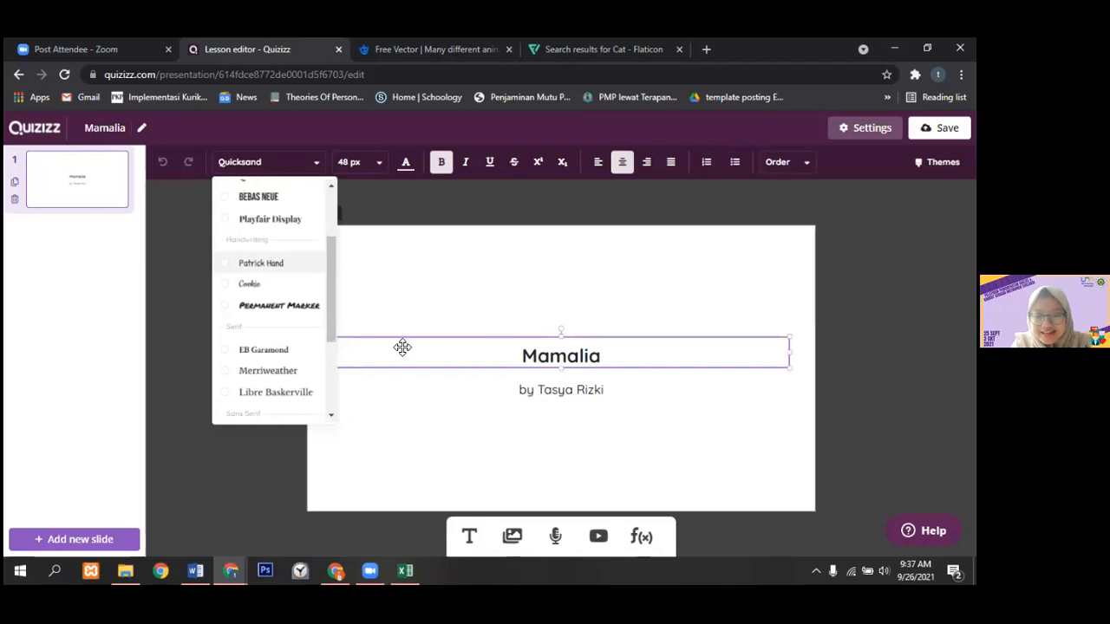
# - Set the font size of the Mamalia title to 96 px
pyautogui.tripleClick(585, 360)
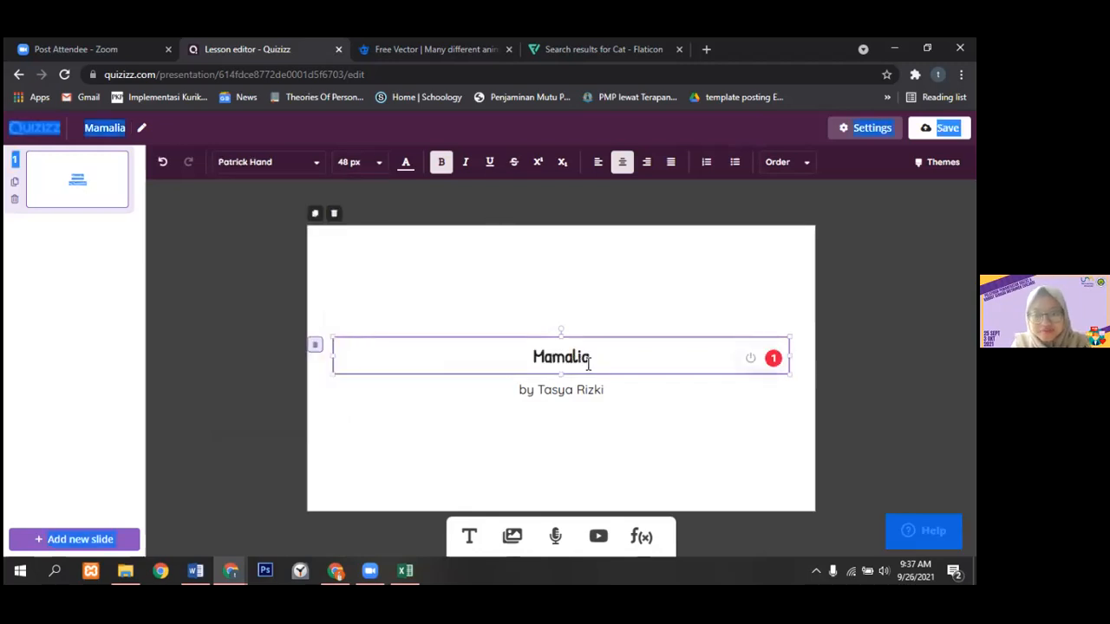
pyautogui.doubleClick(588, 363)
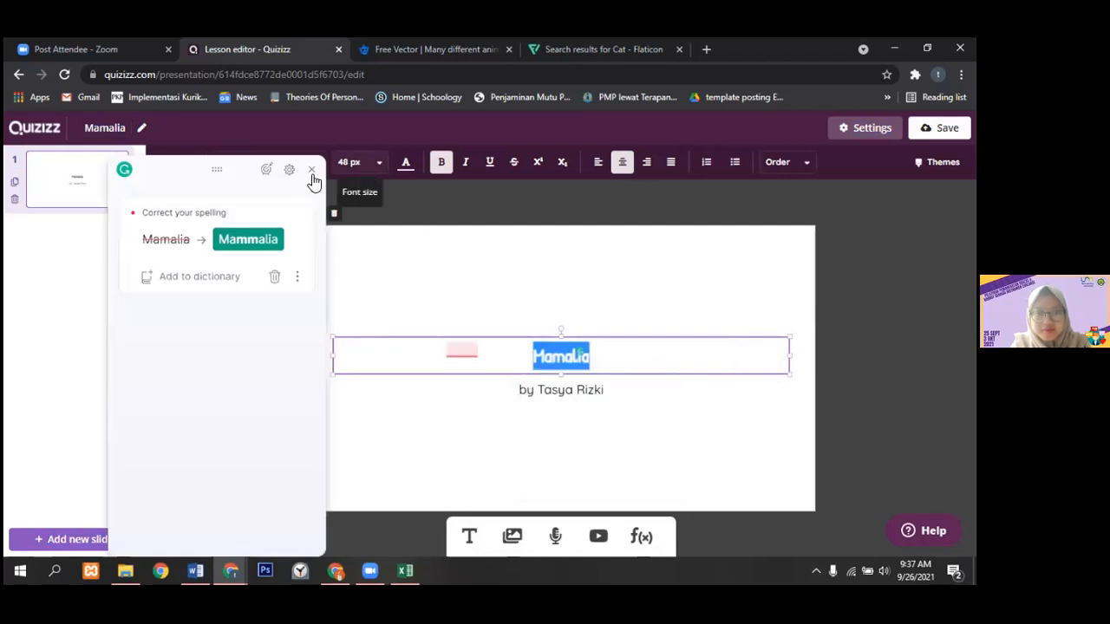
pyautogui.click(312, 175)
pyautogui.click(371, 165)
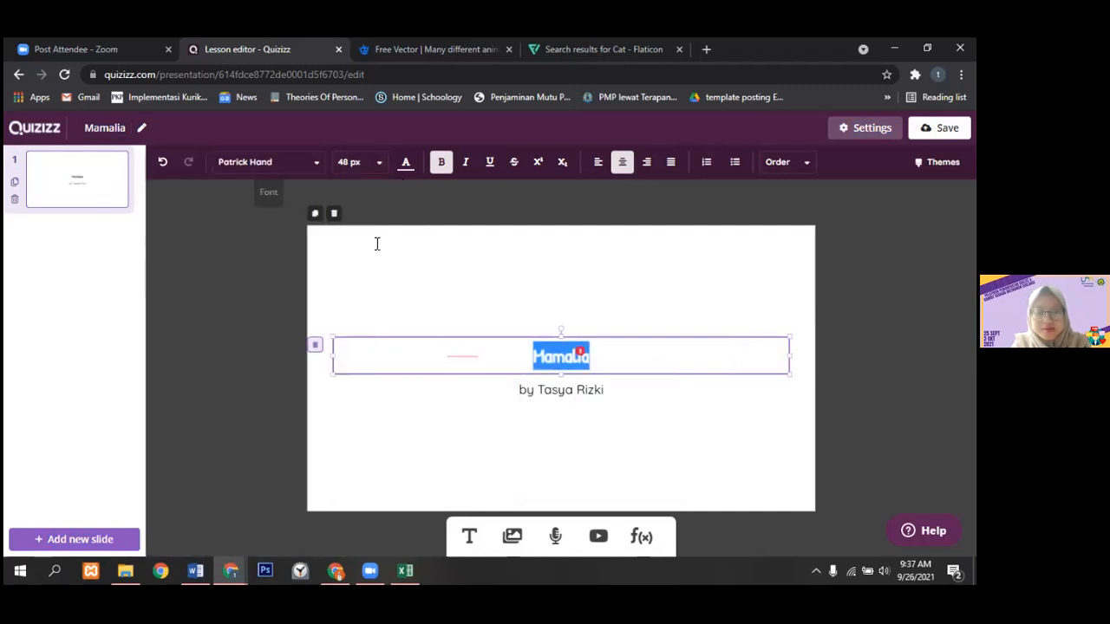
pyautogui.click(360, 163)
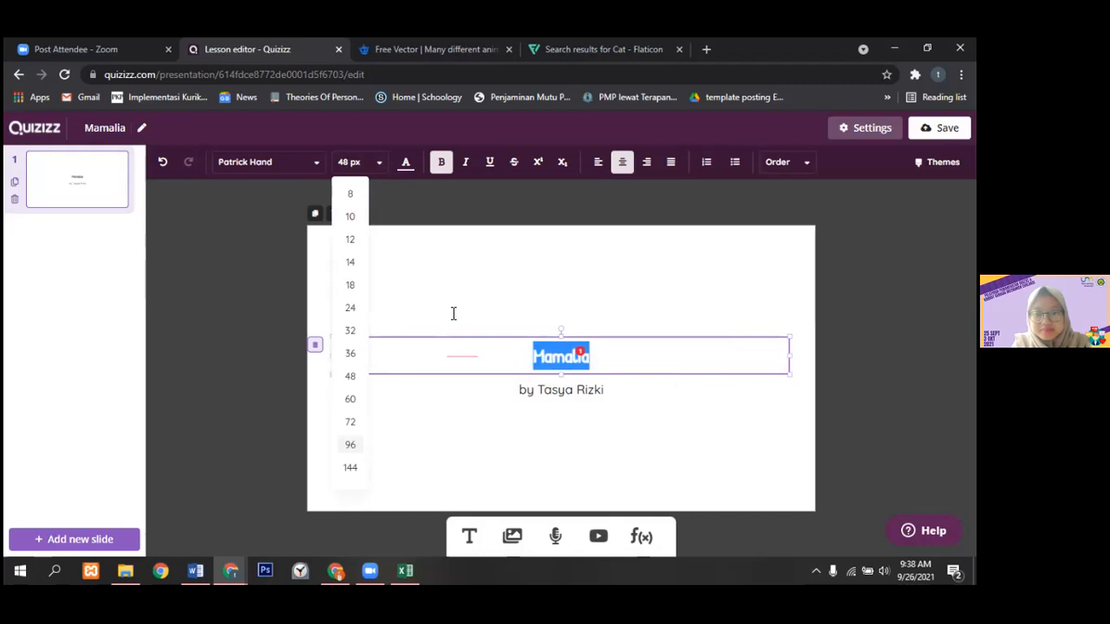
pyautogui.click(350, 444)
# - Narrow the title box and place it near the top of the slide, and move the author line near the bottom
pyautogui.moveTo(789, 370); pyautogui.dragTo(609, 318)
pyautogui.moveTo(586, 395); pyautogui.dragTo(593, 480)
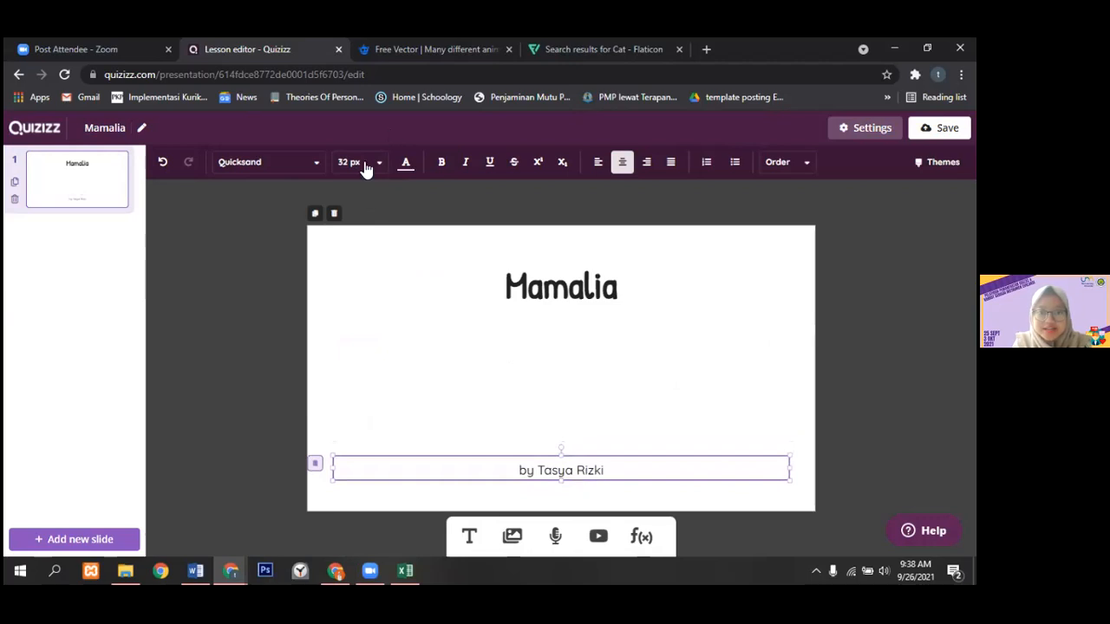
# - Colour the title text dark grey and add Mamalia to the Grammarly personal dictionary
pyautogui.click(559, 262)
pyautogui.doubleClick(549, 292)
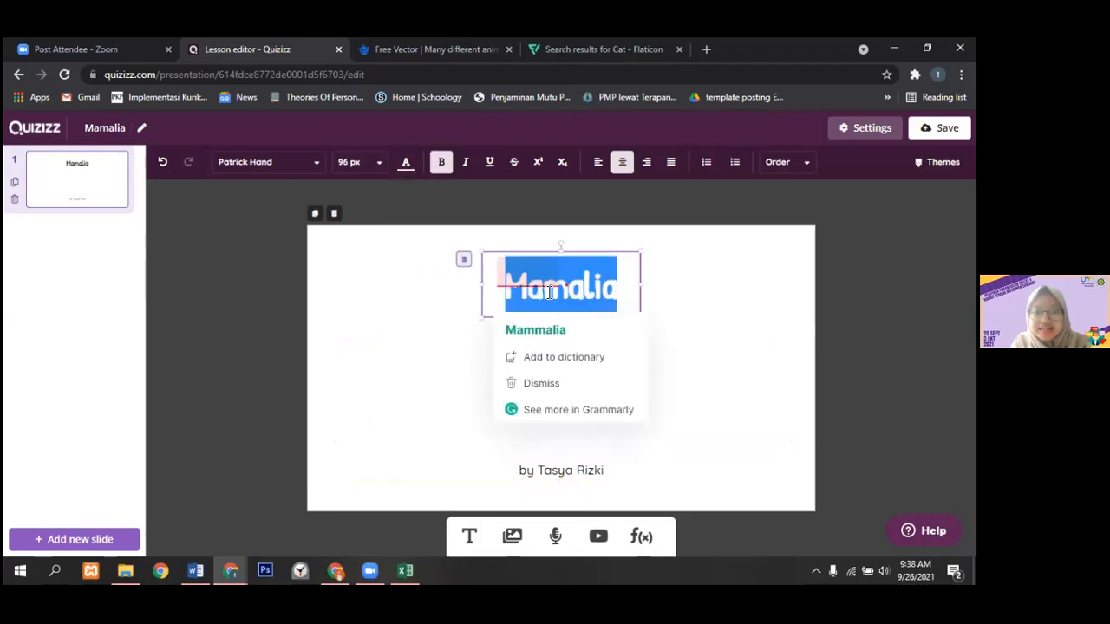
pyautogui.click(402, 169)
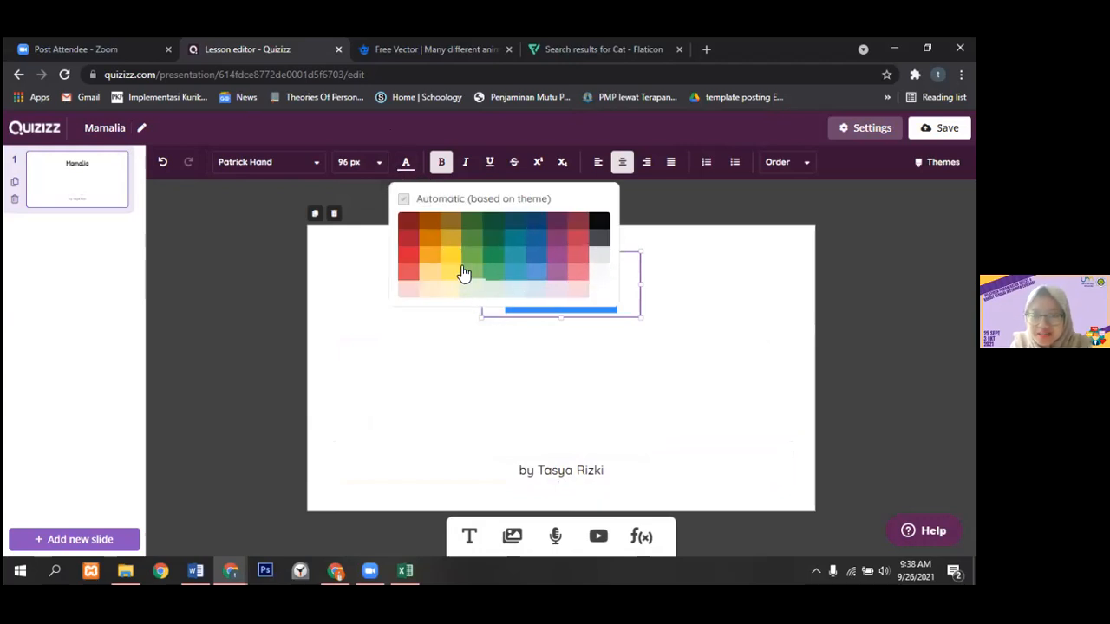
pyautogui.click(599, 238)
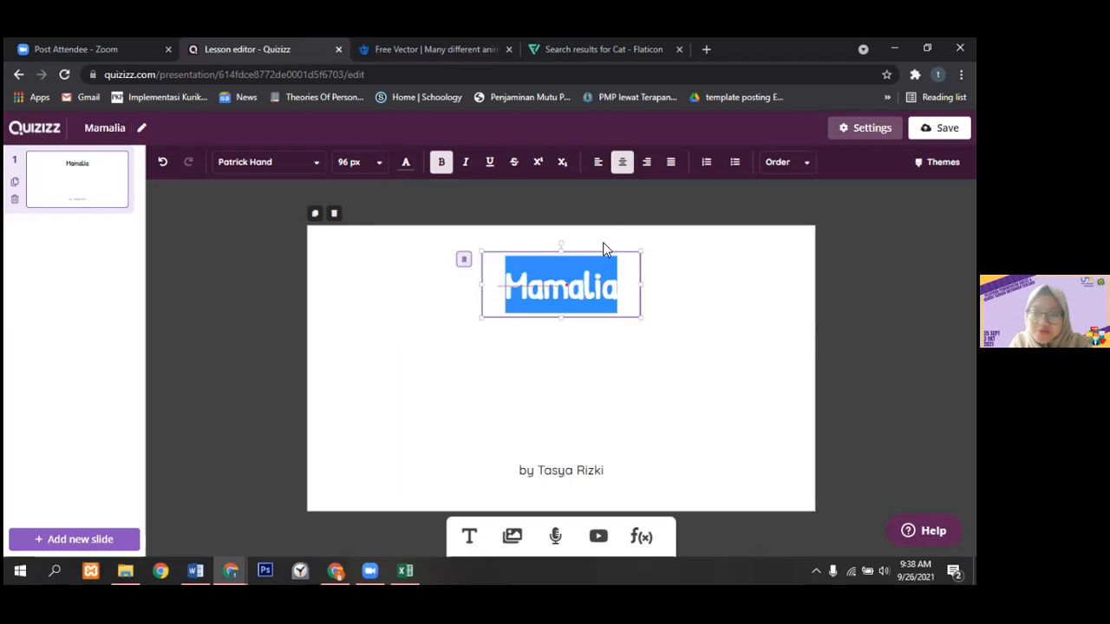
pyautogui.click(686, 377)
pyautogui.click(561, 287)
pyautogui.click(579, 355)
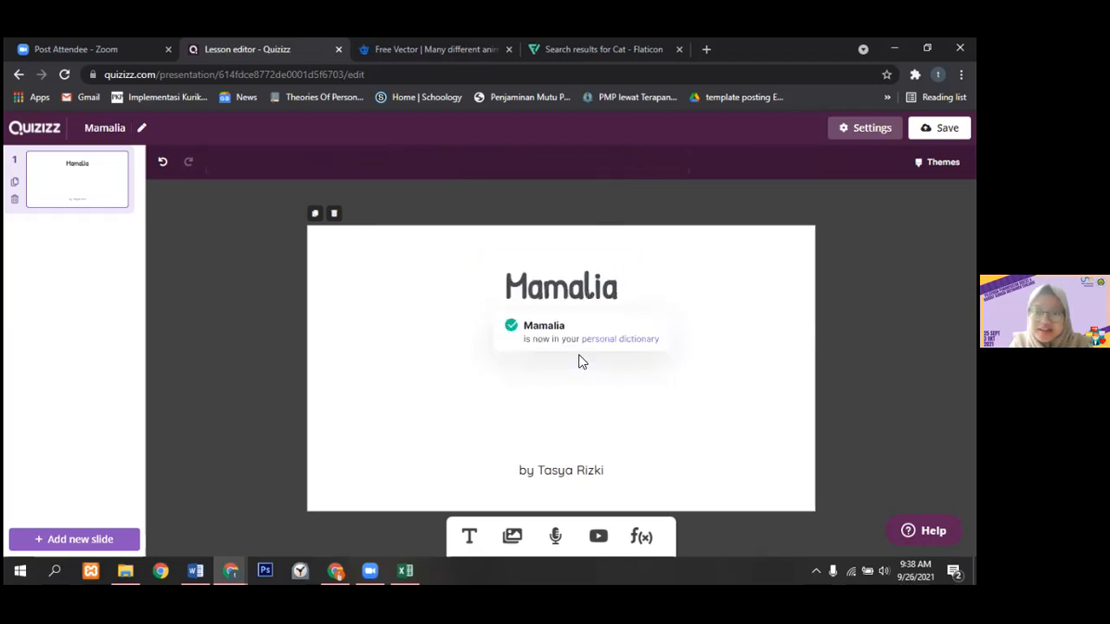
# - Try strikethrough and superscript formatting on the Mamalia title and turn both off again
pyautogui.click(565, 287)
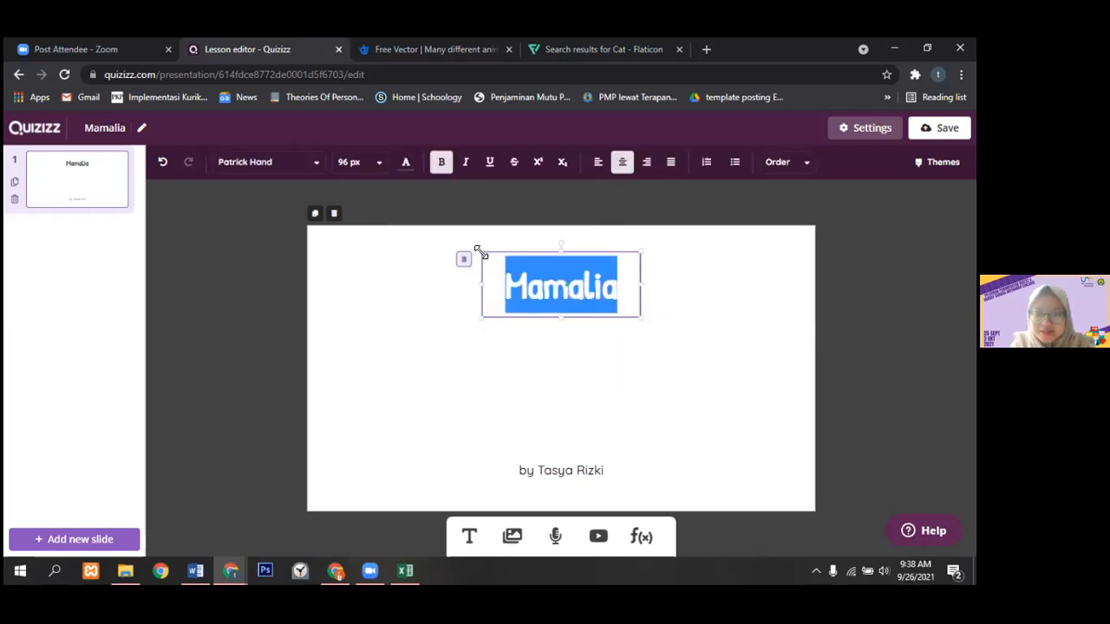
pyautogui.click(517, 170)
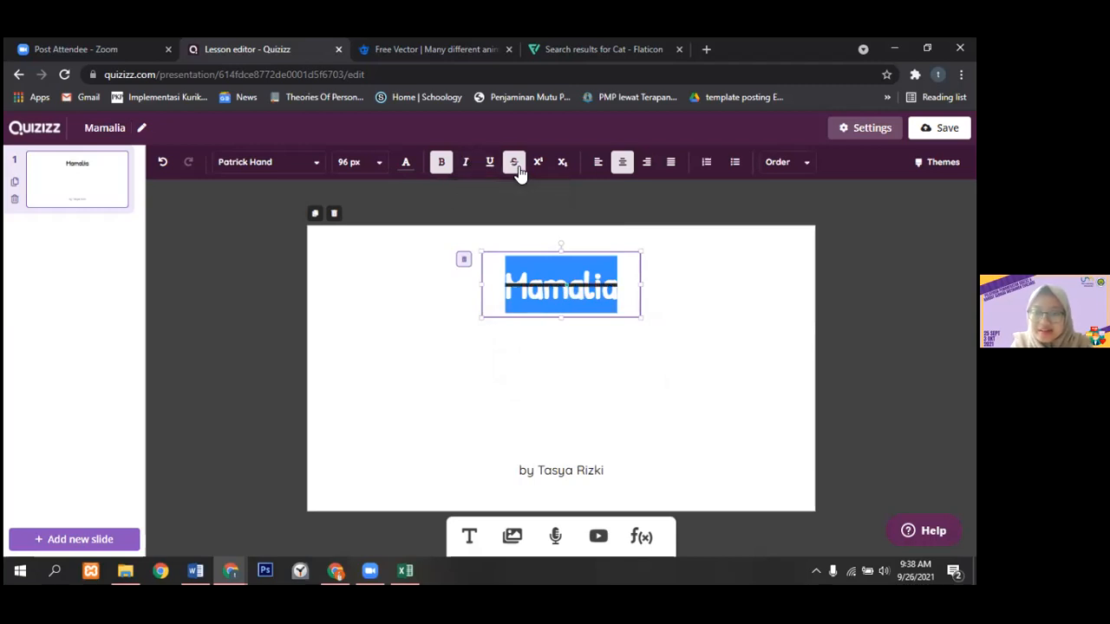
pyautogui.click(517, 170)
pyautogui.click(541, 170)
pyautogui.click(542, 170)
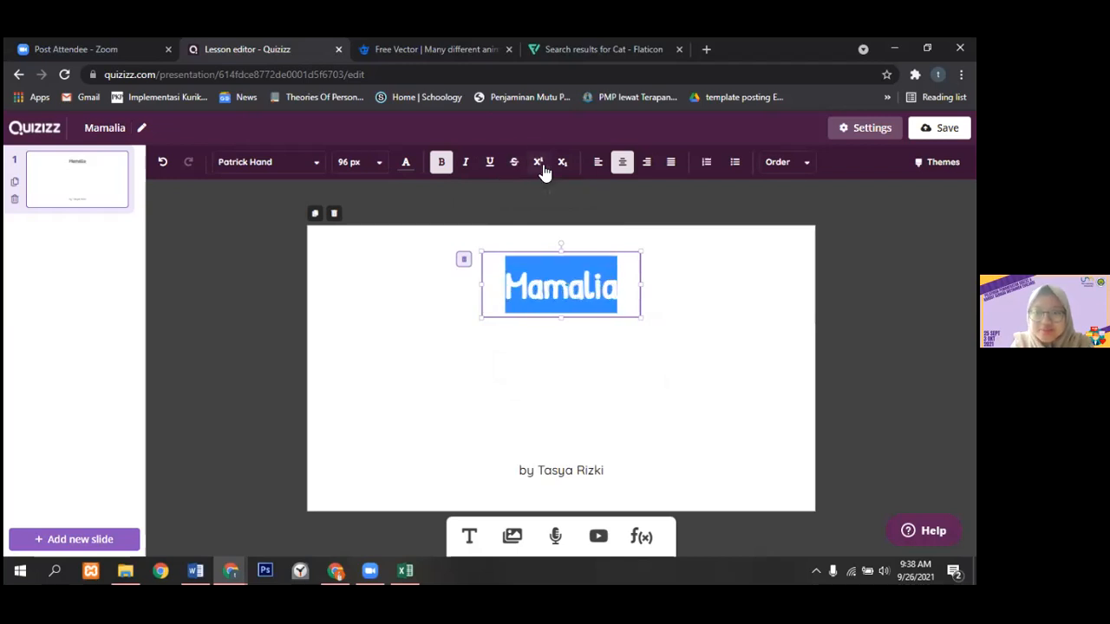
# - Try left, right and justified alignment on the Mamalia title and restore the centre alignment
pyautogui.click(601, 165)
pyautogui.click(647, 164)
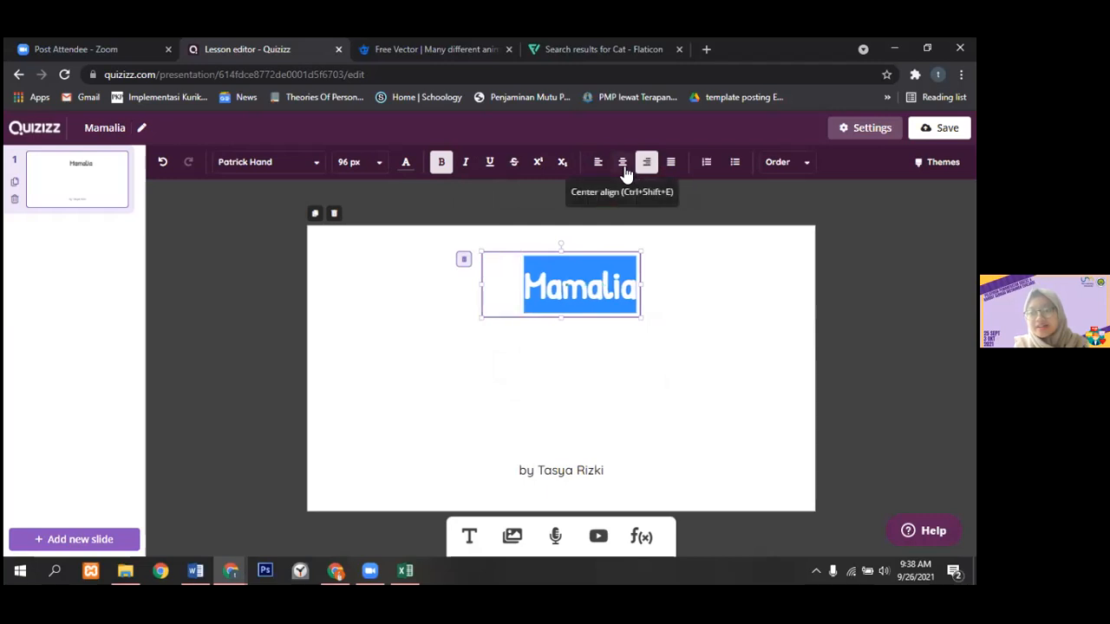
pyautogui.click(623, 166)
pyautogui.click(667, 165)
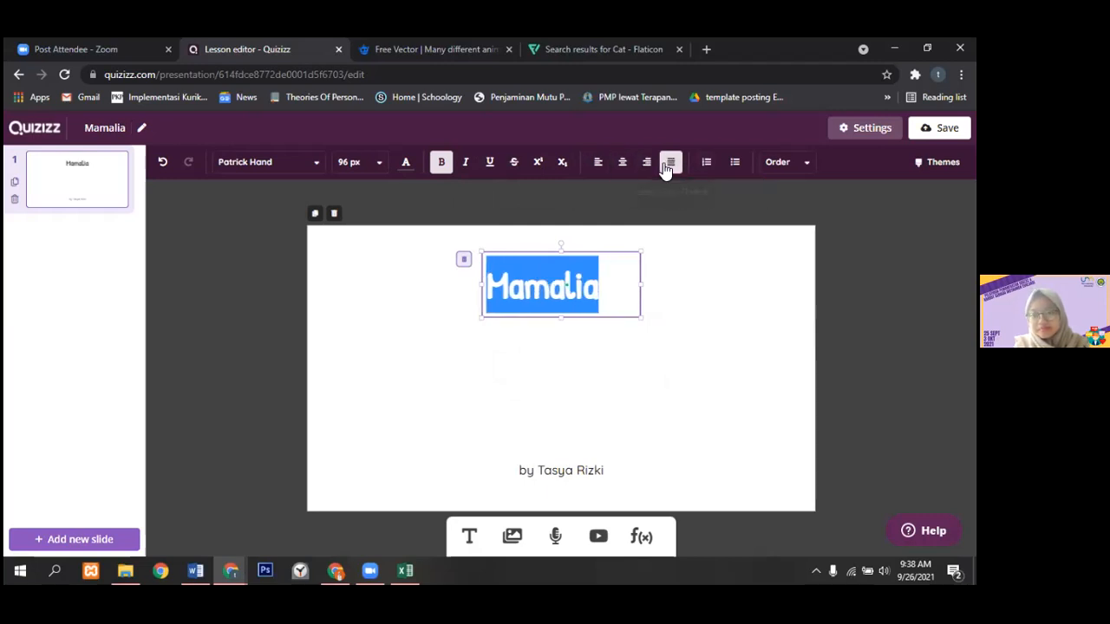
pyautogui.click(621, 166)
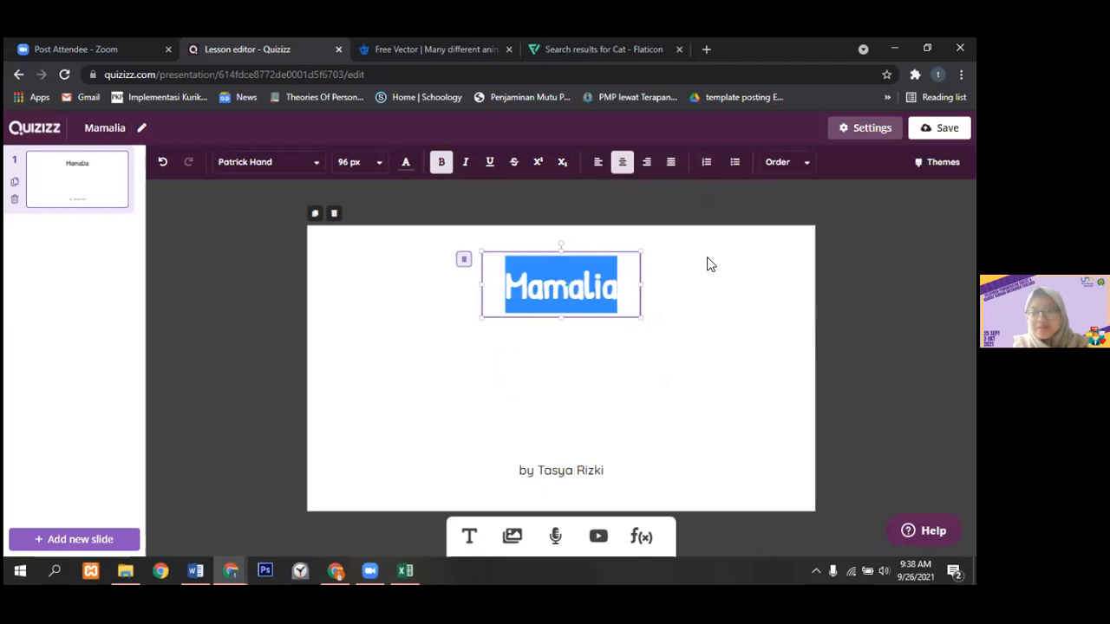
pyautogui.click(799, 234)
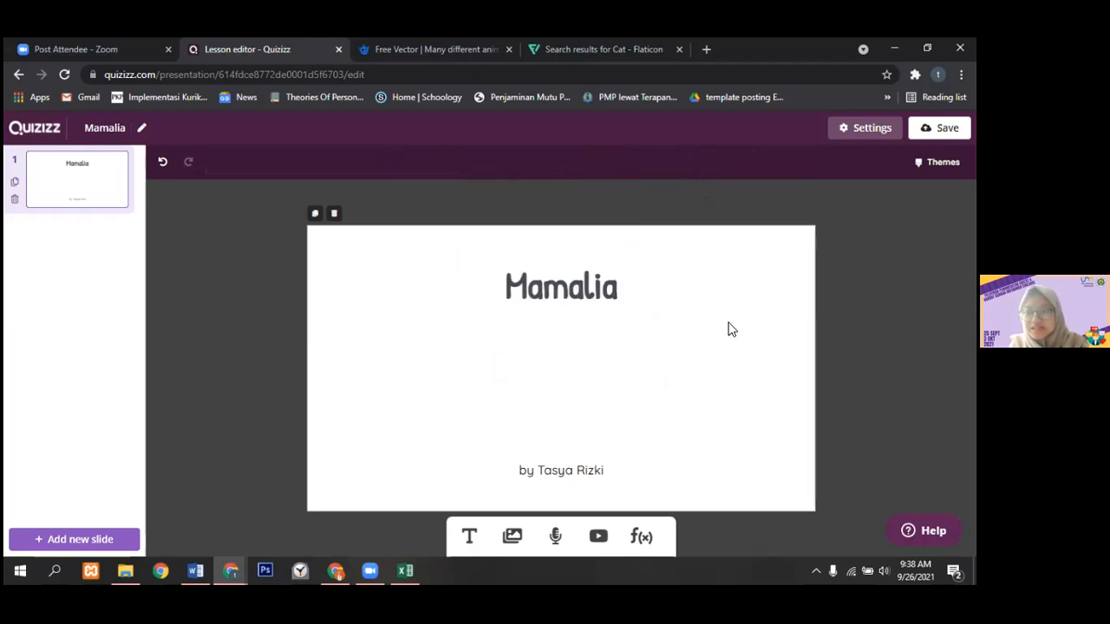
pyautogui.click(564, 307)
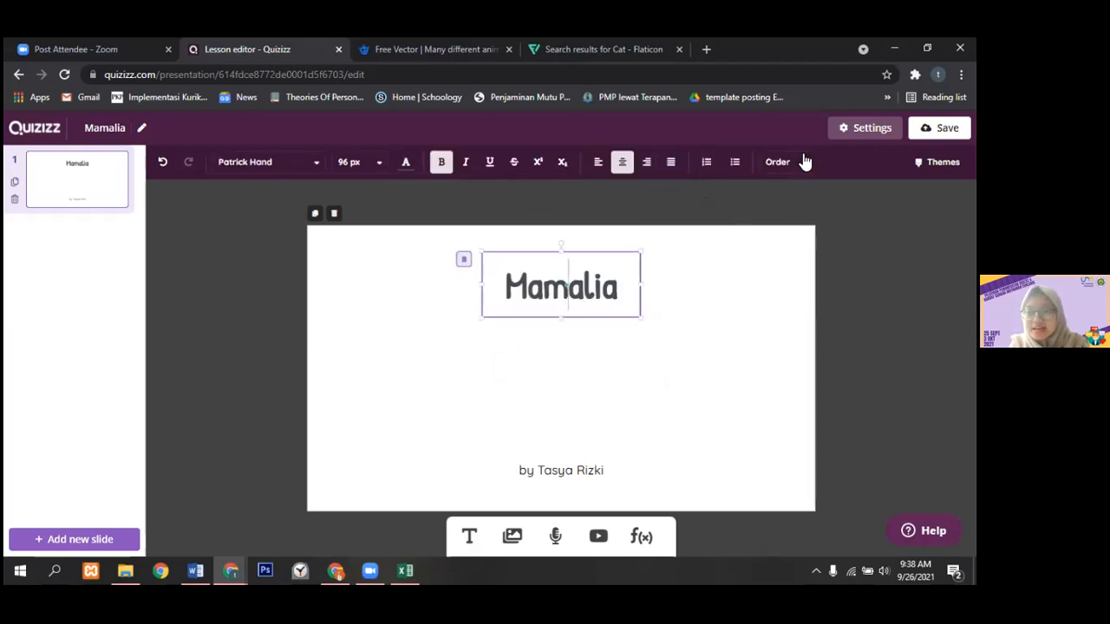
pyautogui.click(803, 163)
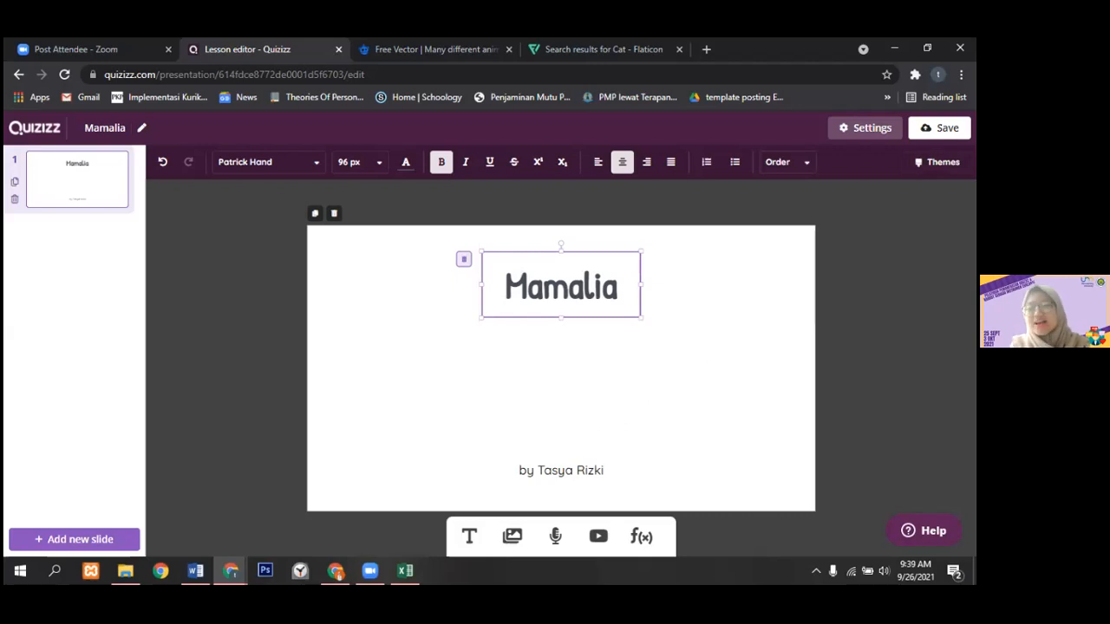
# - Try the black basic theme on the lesson and apply the purple basic theme in its place
pyautogui.click(937, 162)
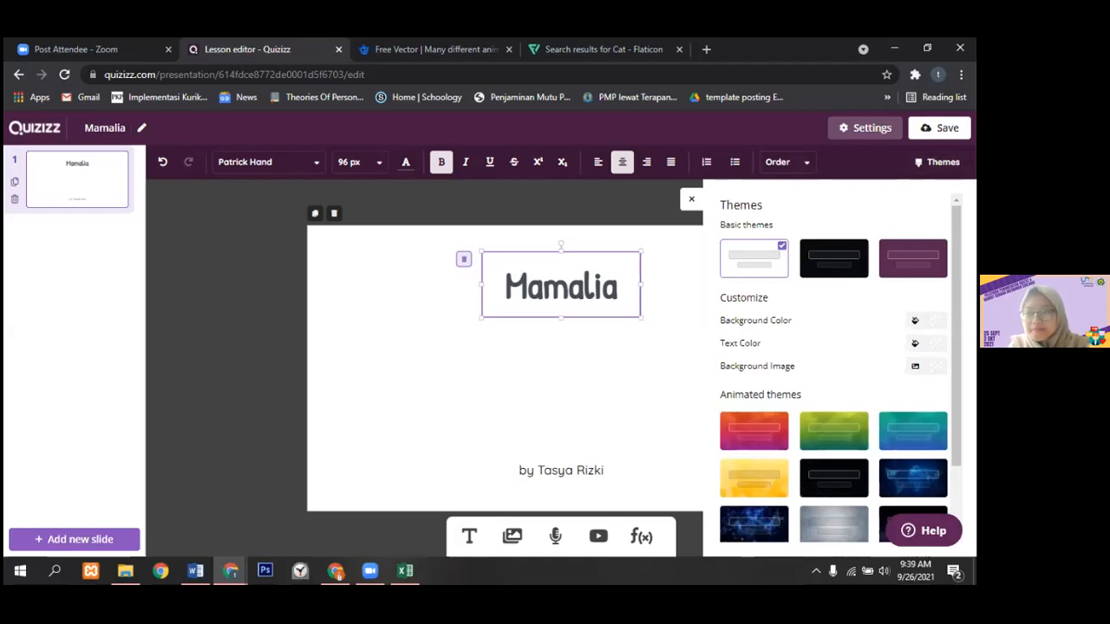
pyautogui.press('Escape')
pyautogui.click(847, 265)
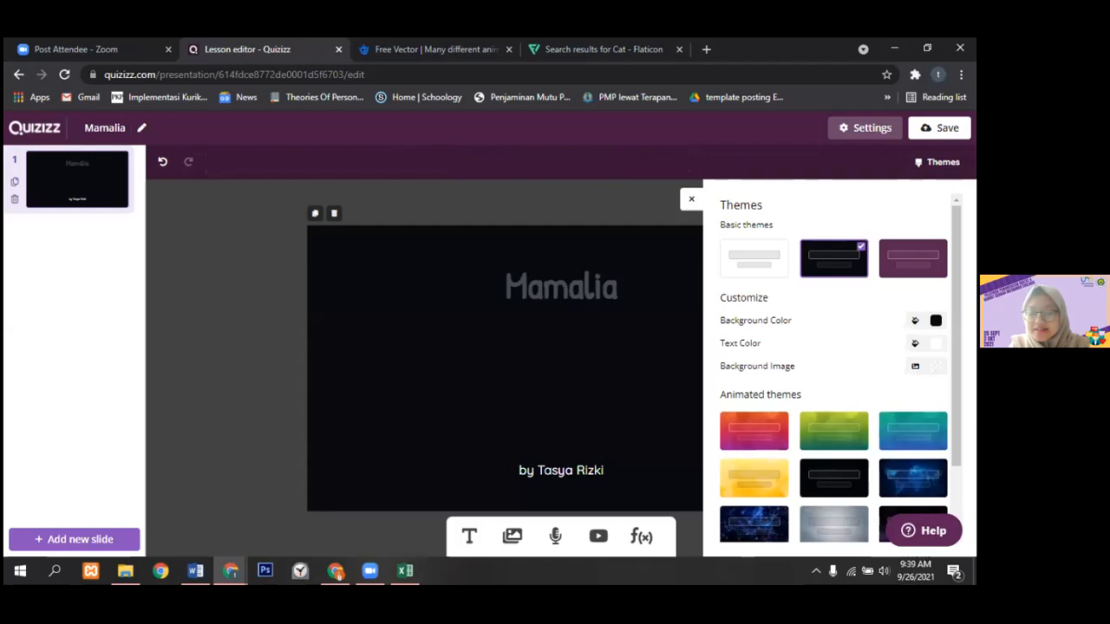
pyautogui.click(913, 257)
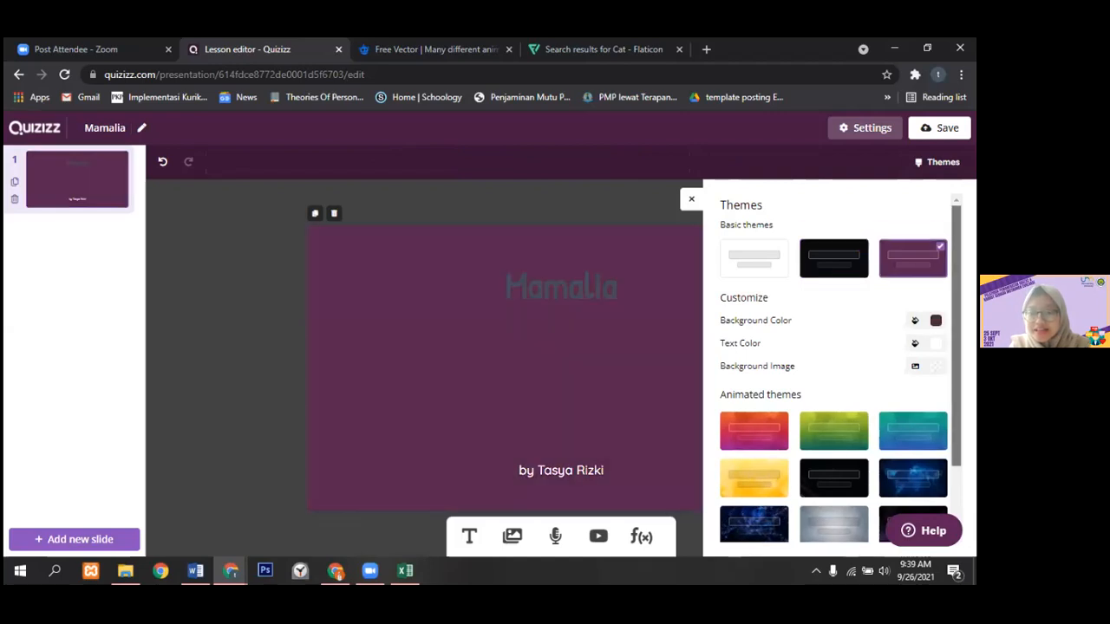
# - Try the red-orange and sunset animated themes on the title slide and apply the dark starry animated theme in their place
pyautogui.scroll(-1, 832, 390)
pyautogui.scroll(1, 832, 367)
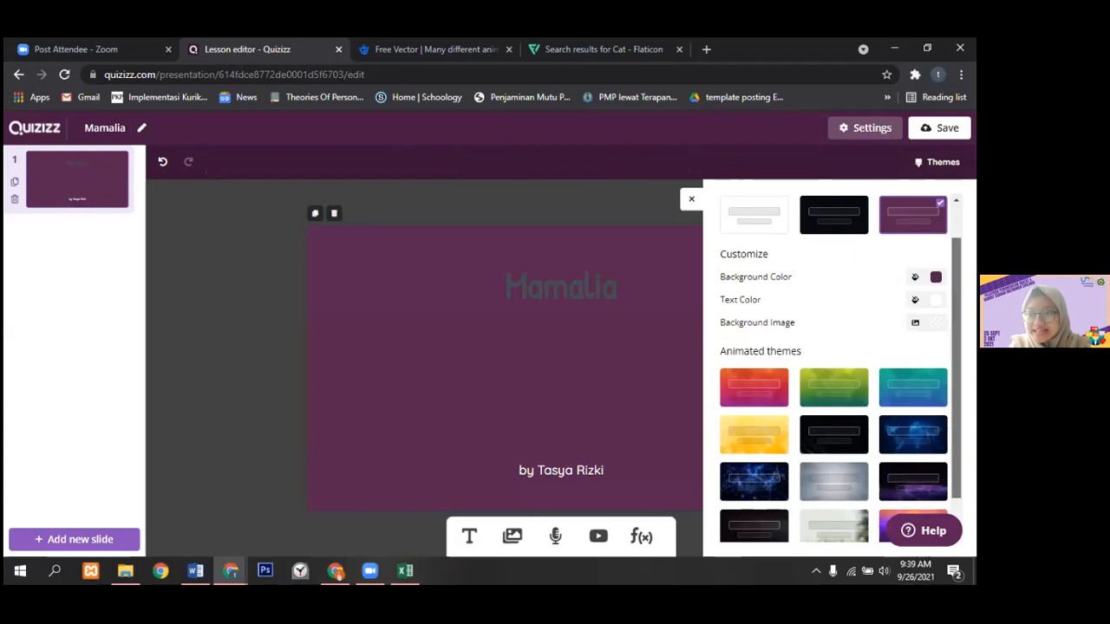
pyautogui.scroll(-1, 833, 390)
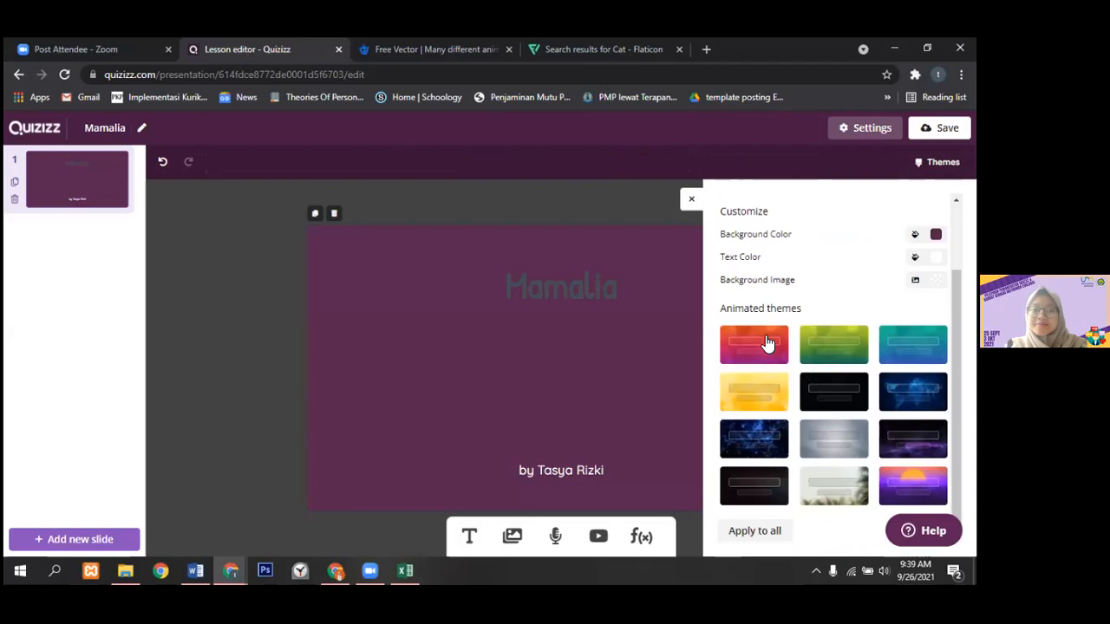
pyautogui.click(768, 343)
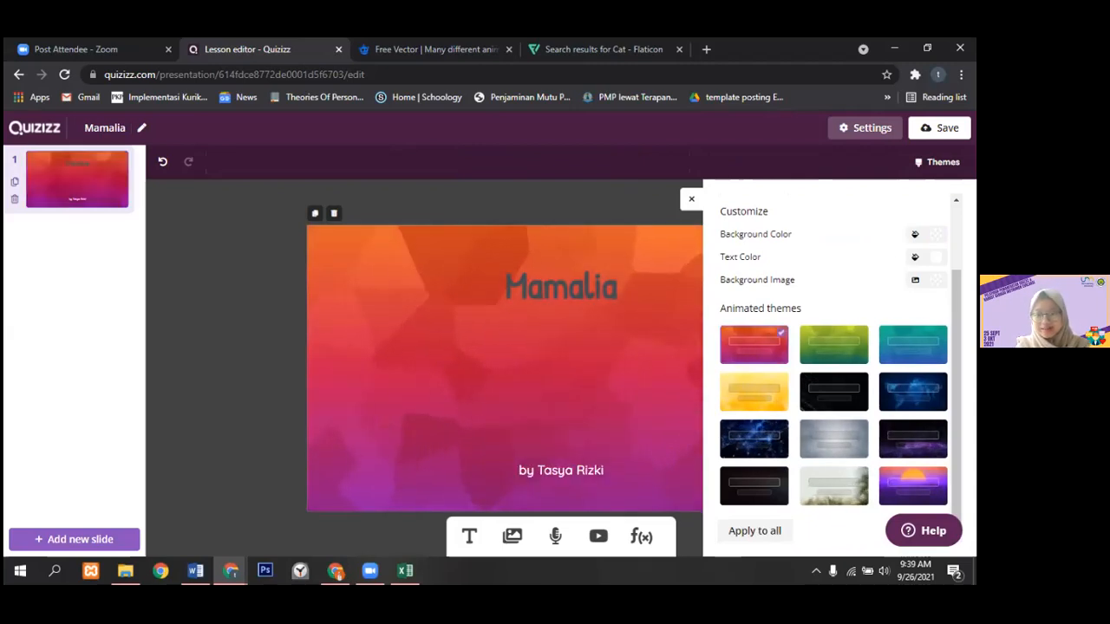
pyautogui.click(913, 487)
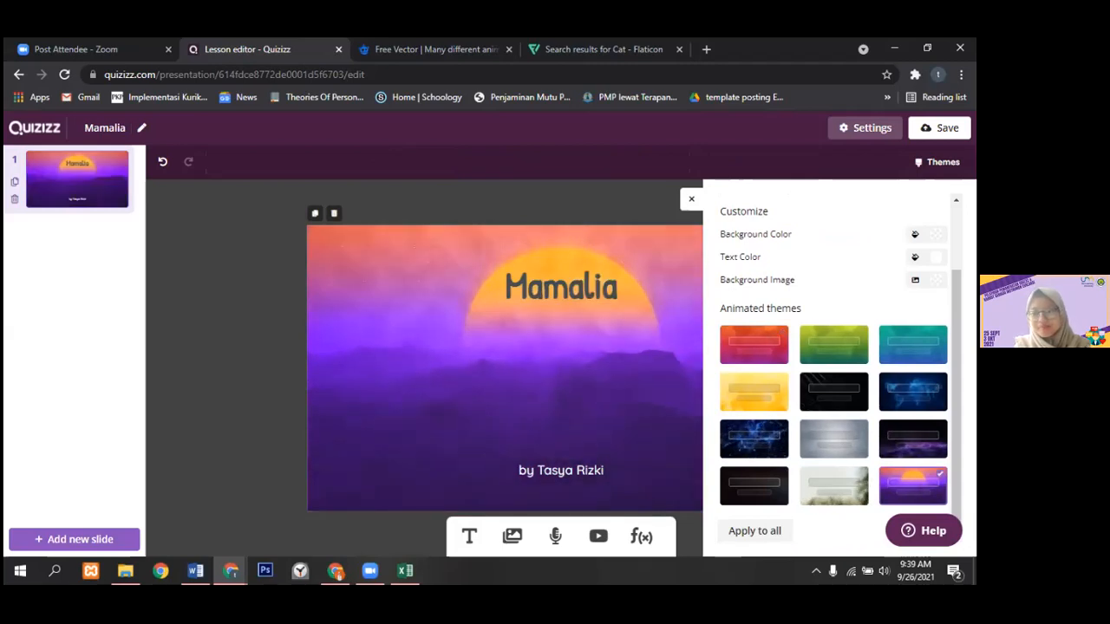
pyautogui.click(769, 491)
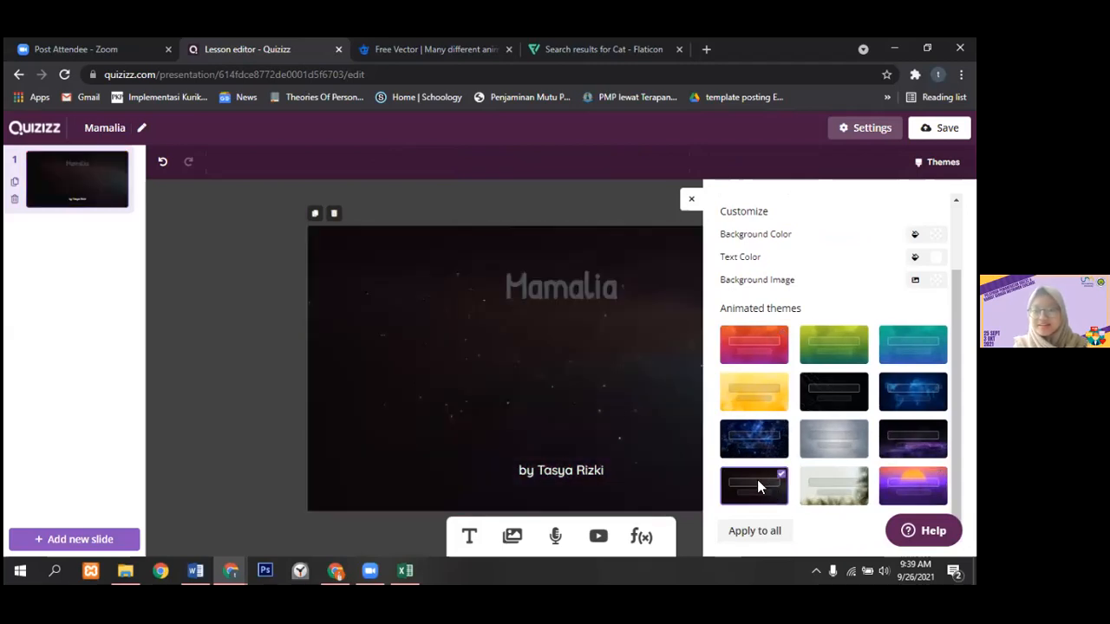
pyautogui.click(693, 199)
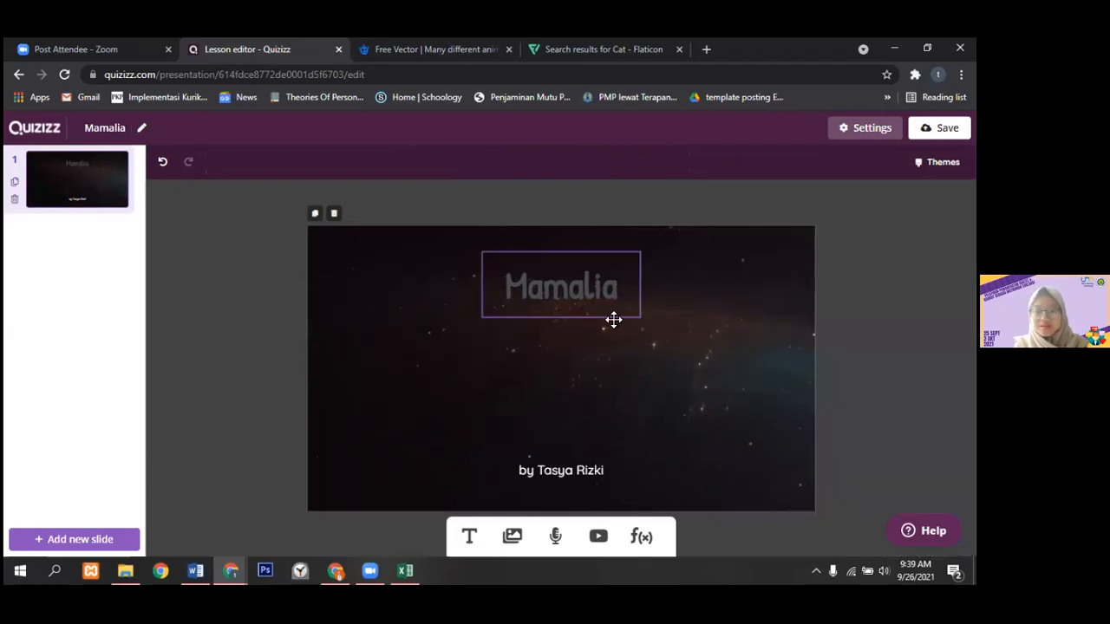
# - Try pink on the Mamalia title text and colour it white instead
pyautogui.click(623, 315)
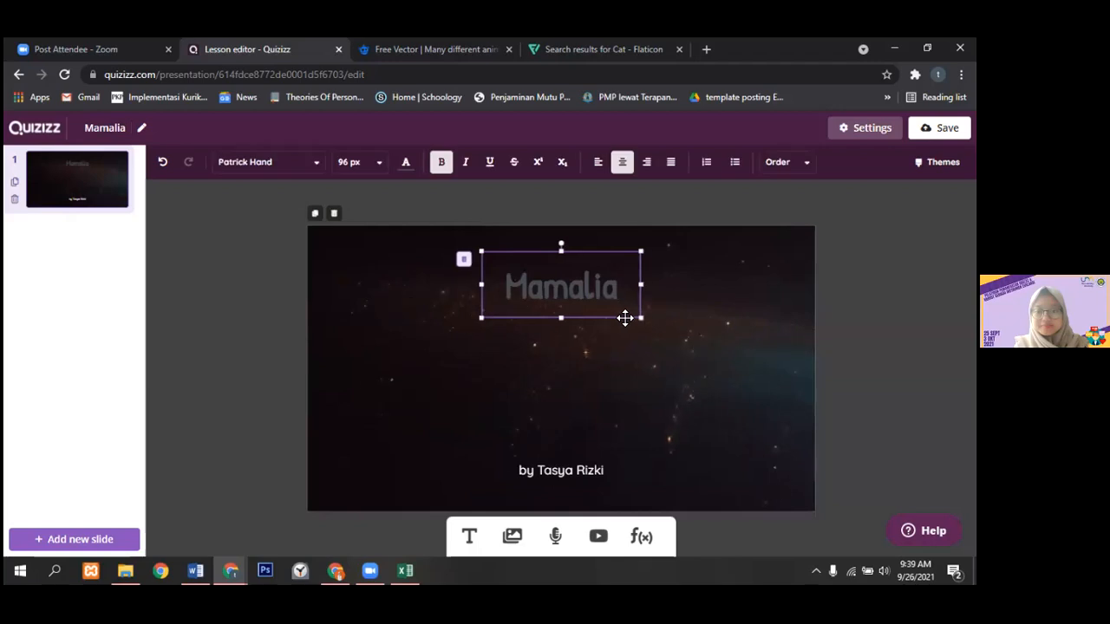
pyautogui.doubleClick(582, 287)
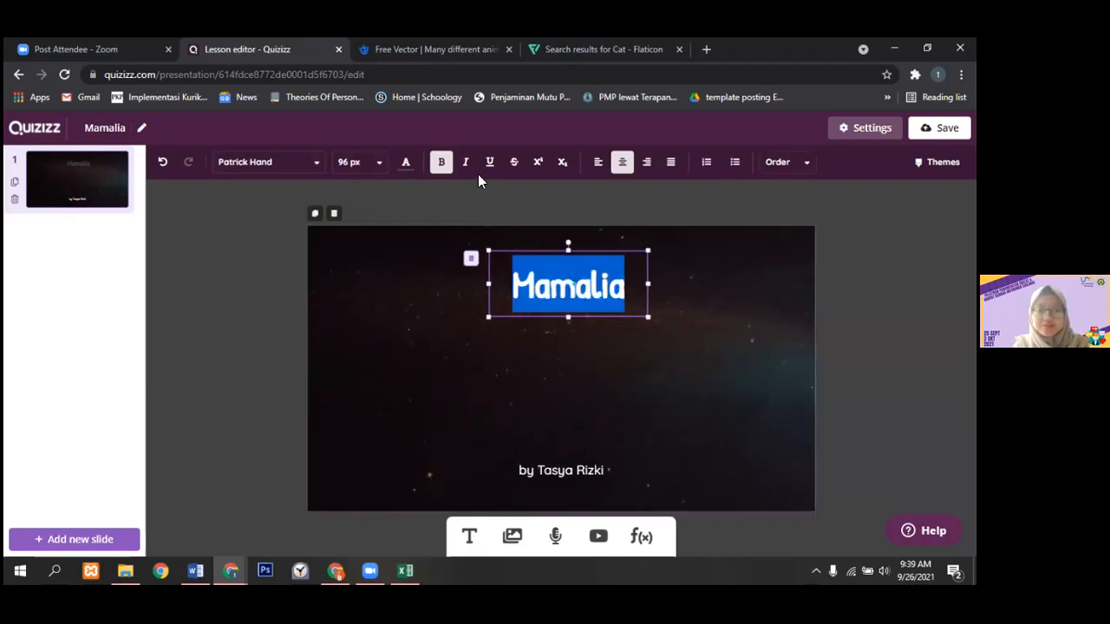
pyautogui.click(407, 163)
pyautogui.click(589, 268)
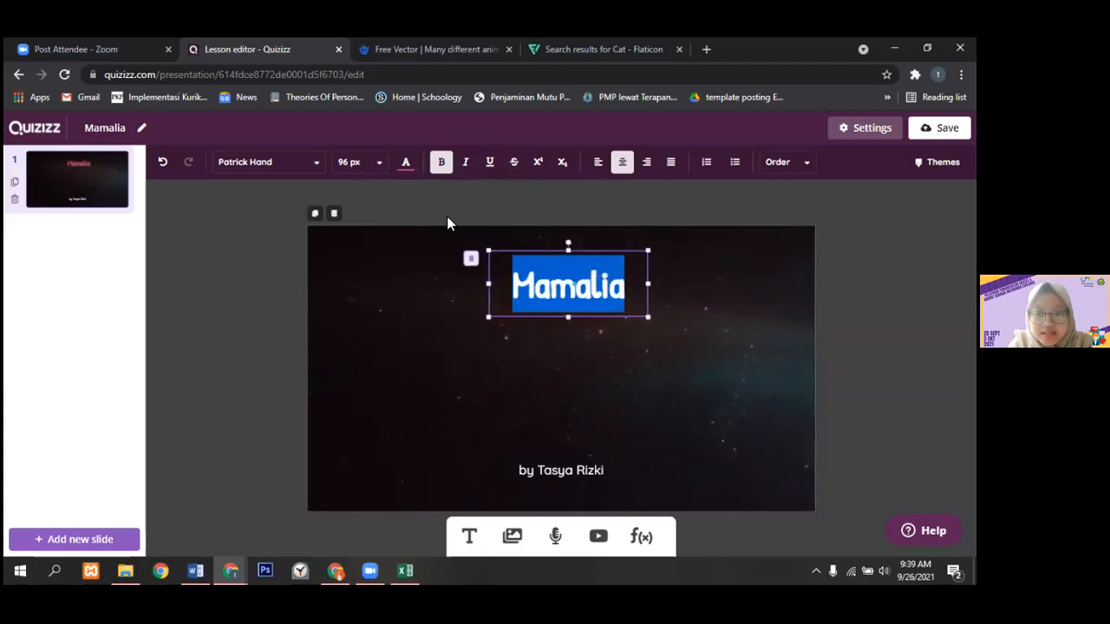
pyautogui.click(406, 164)
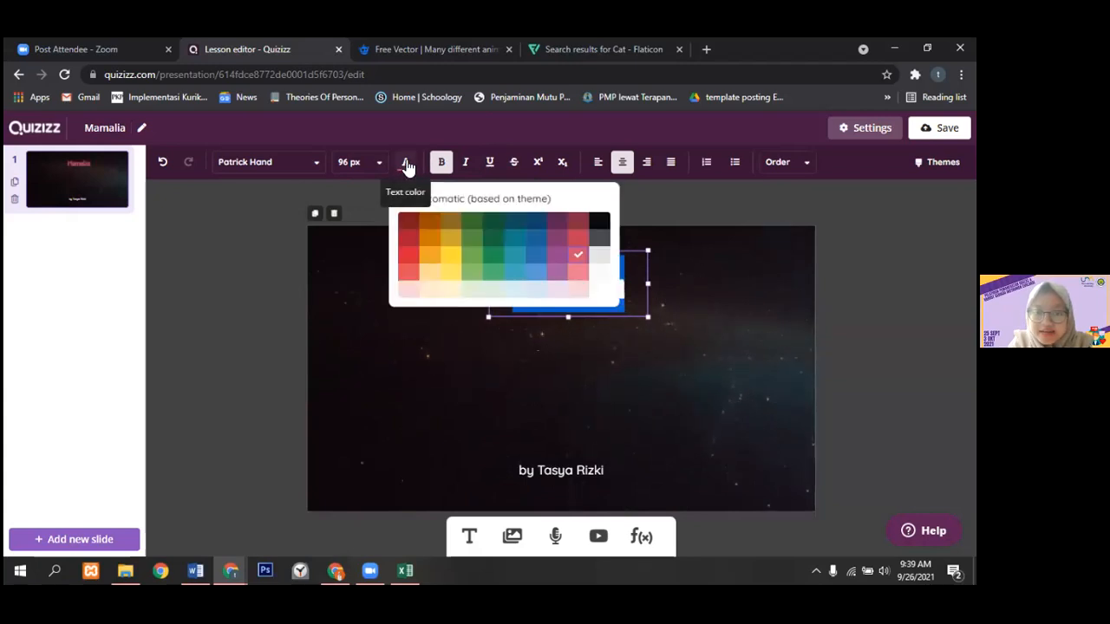
pyautogui.click(600, 290)
pyautogui.click(635, 386)
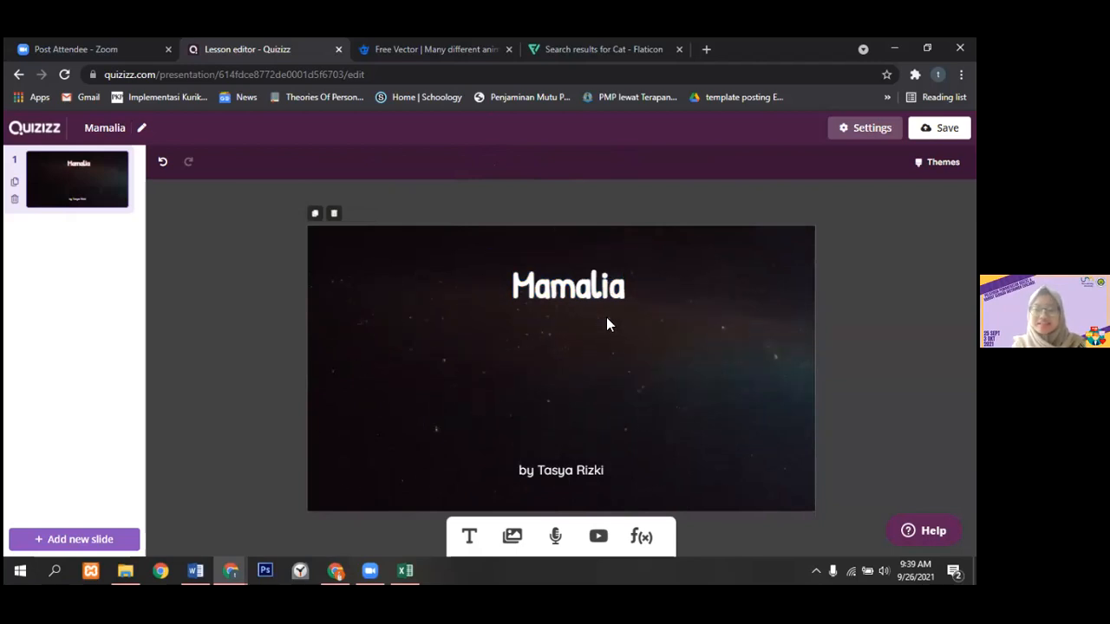
# - Move the author line slightly lower on the title slide
pyautogui.click(580, 473)
pyautogui.moveTo(581, 477); pyautogui.dragTo(579, 493)
pyautogui.click(697, 403)
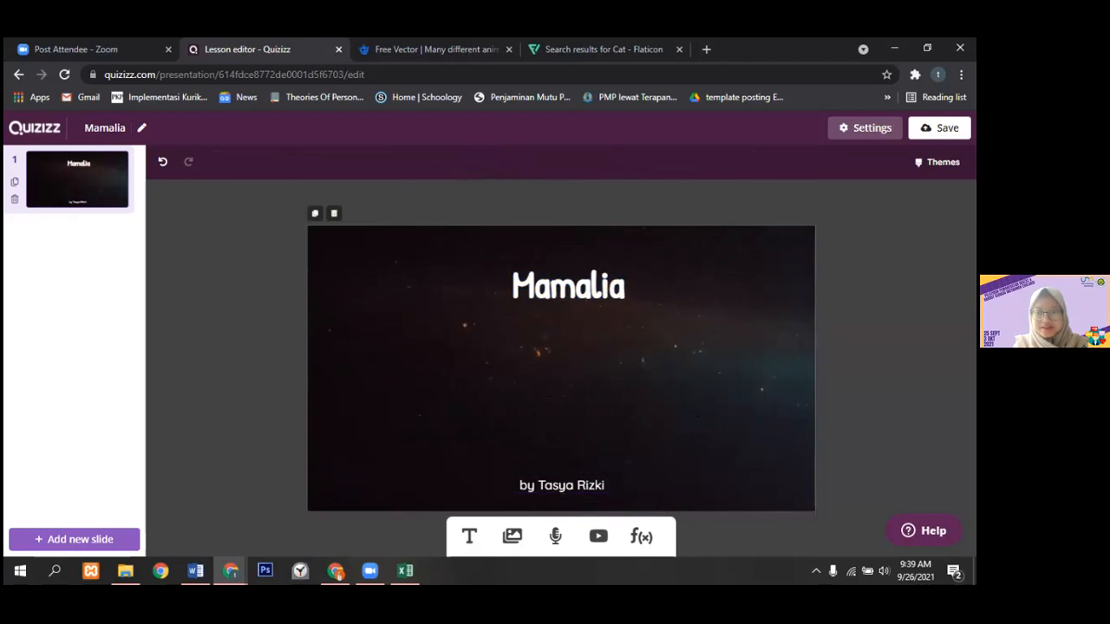
pyautogui.click(938, 162)
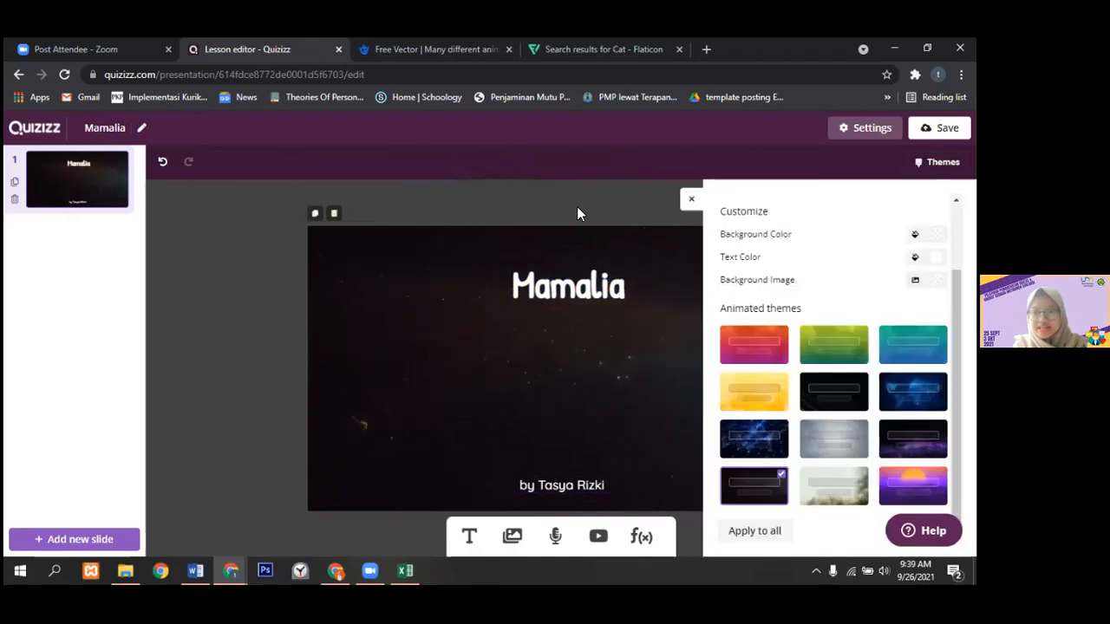
pyautogui.click(692, 200)
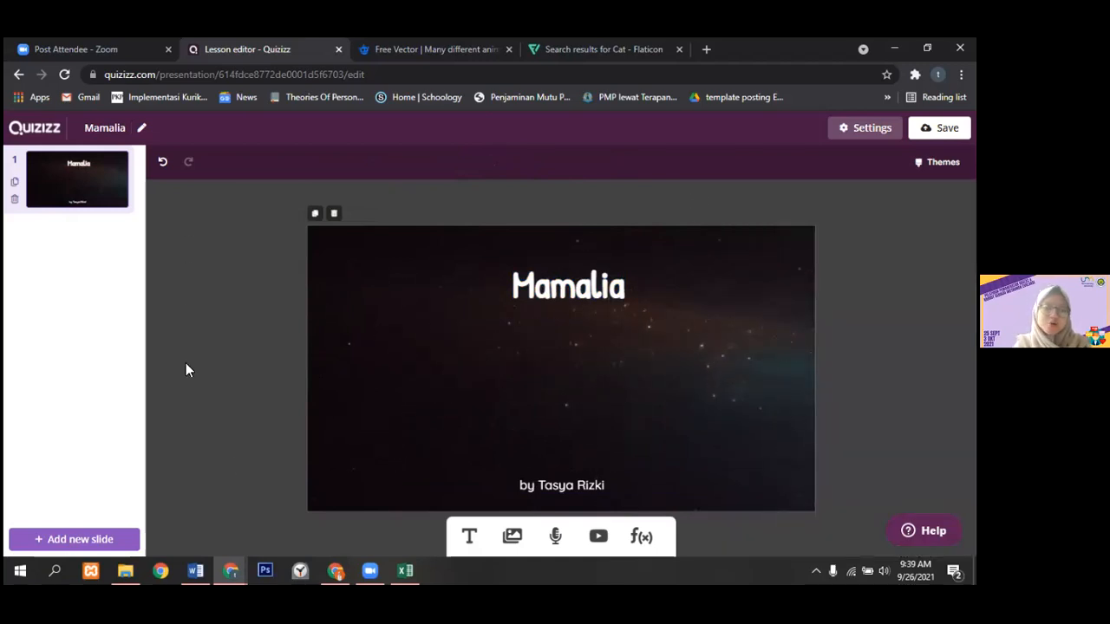
# - Add a Text Slide after the title slide, try a blue background colour on it and set the background to dark grey
pyautogui.click(84, 539)
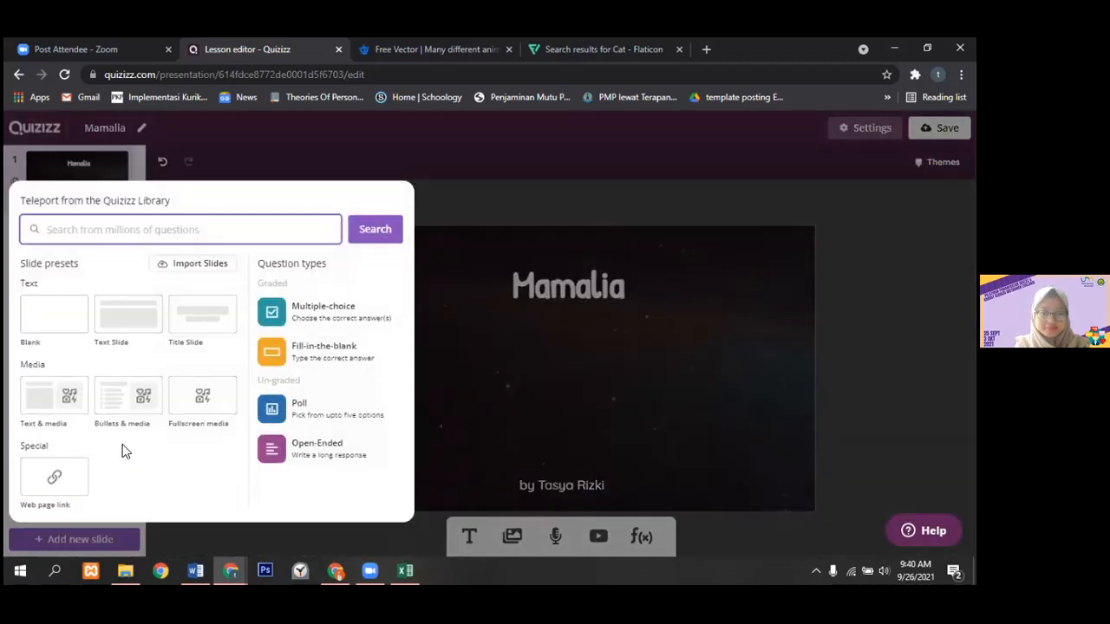
pyautogui.click(135, 330)
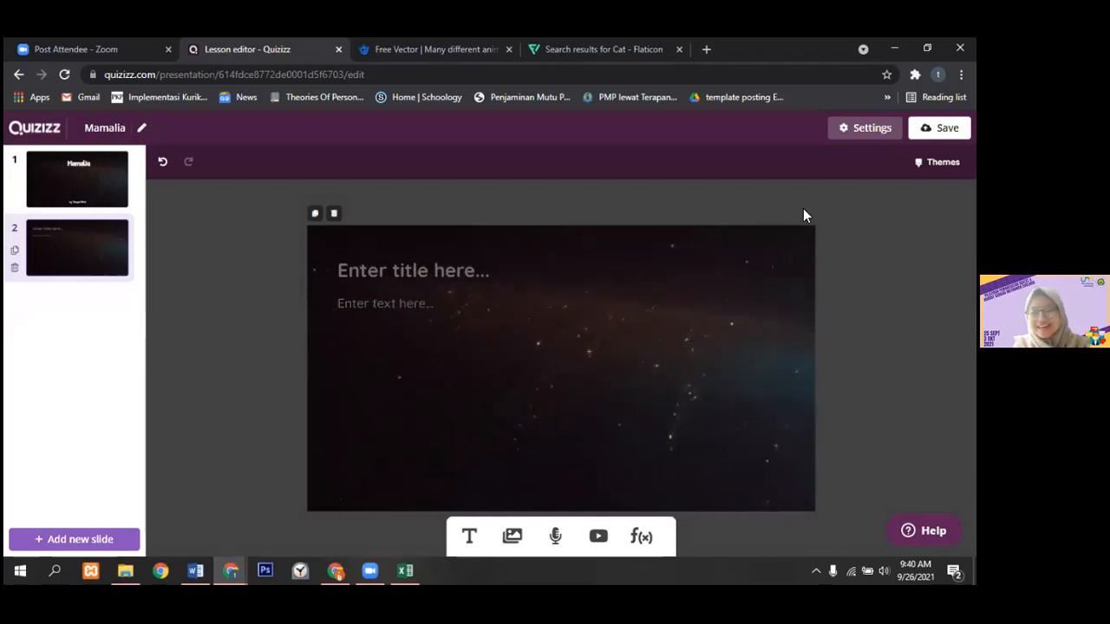
pyautogui.click(936, 163)
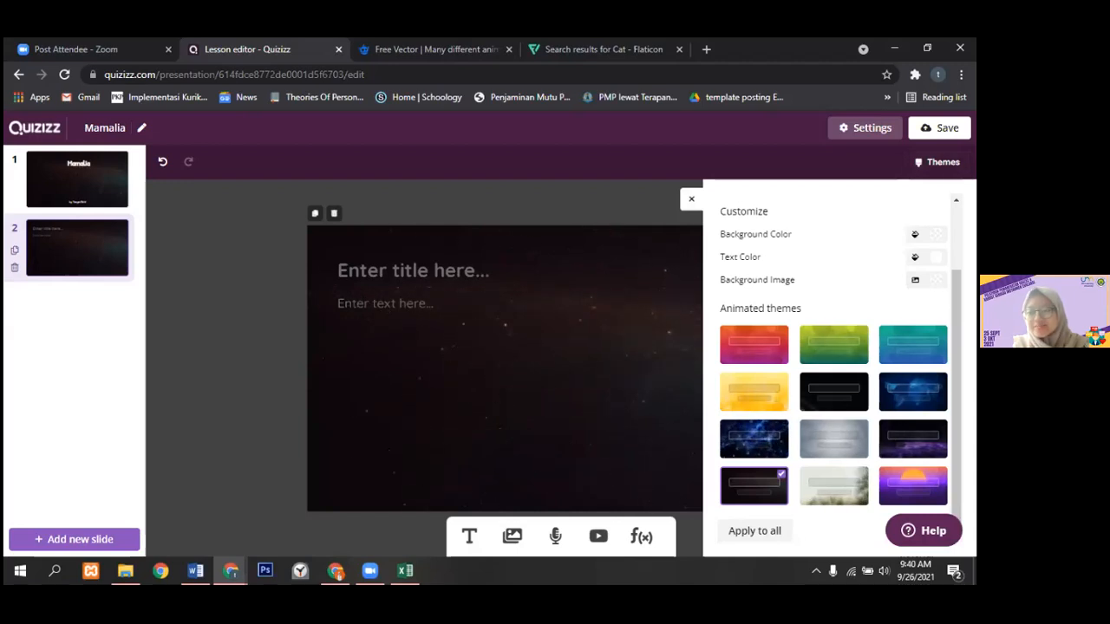
pyautogui.click(925, 234)
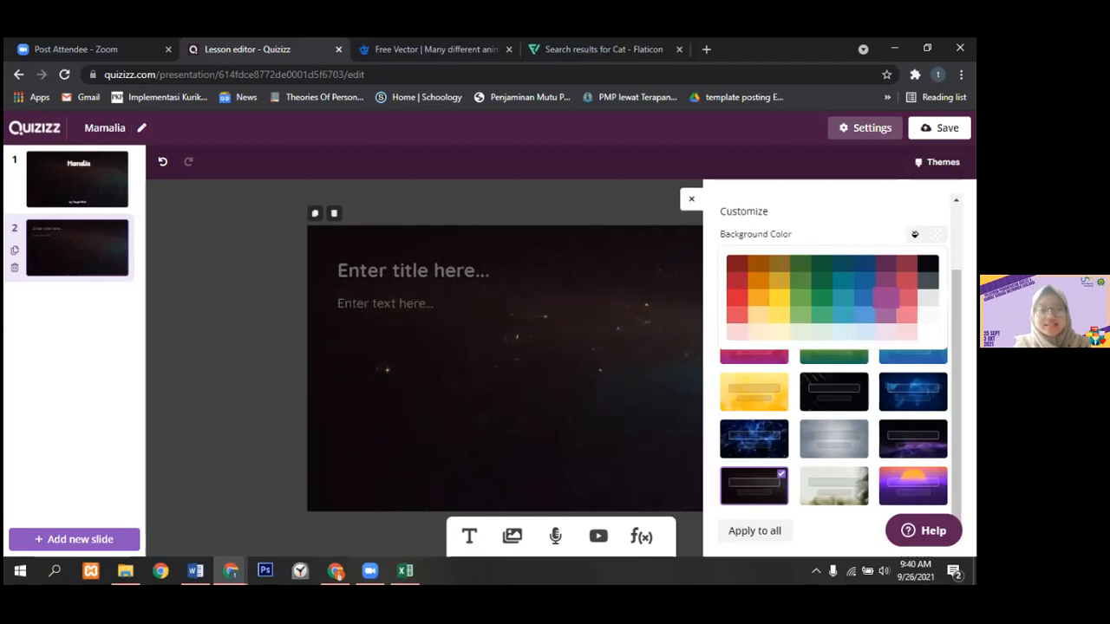
pyautogui.click(864, 281)
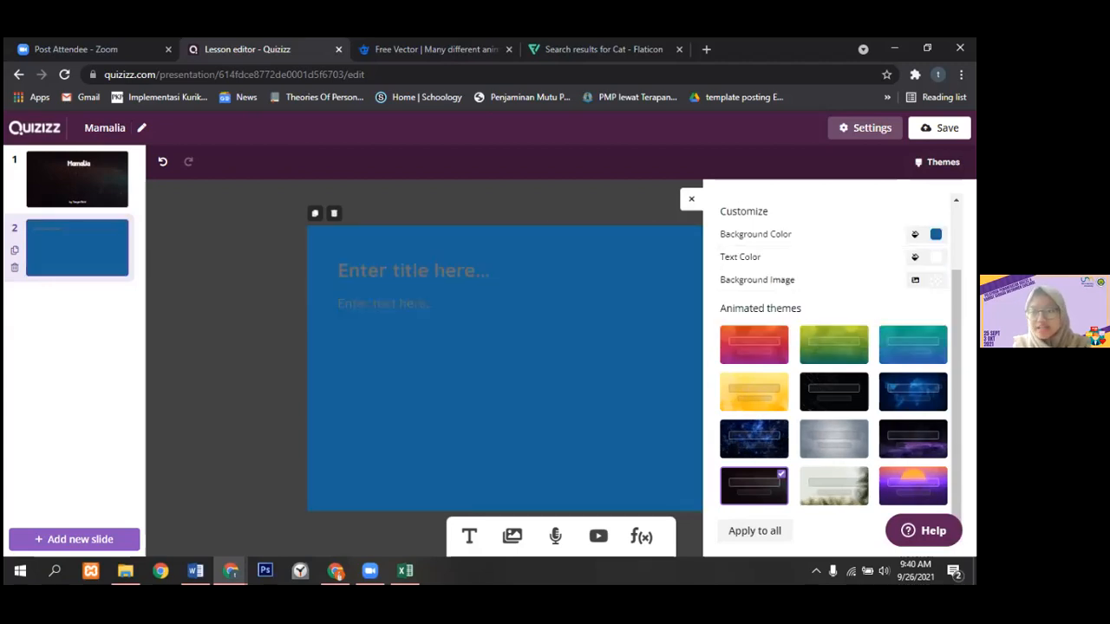
pyautogui.click(936, 235)
pyautogui.click(926, 298)
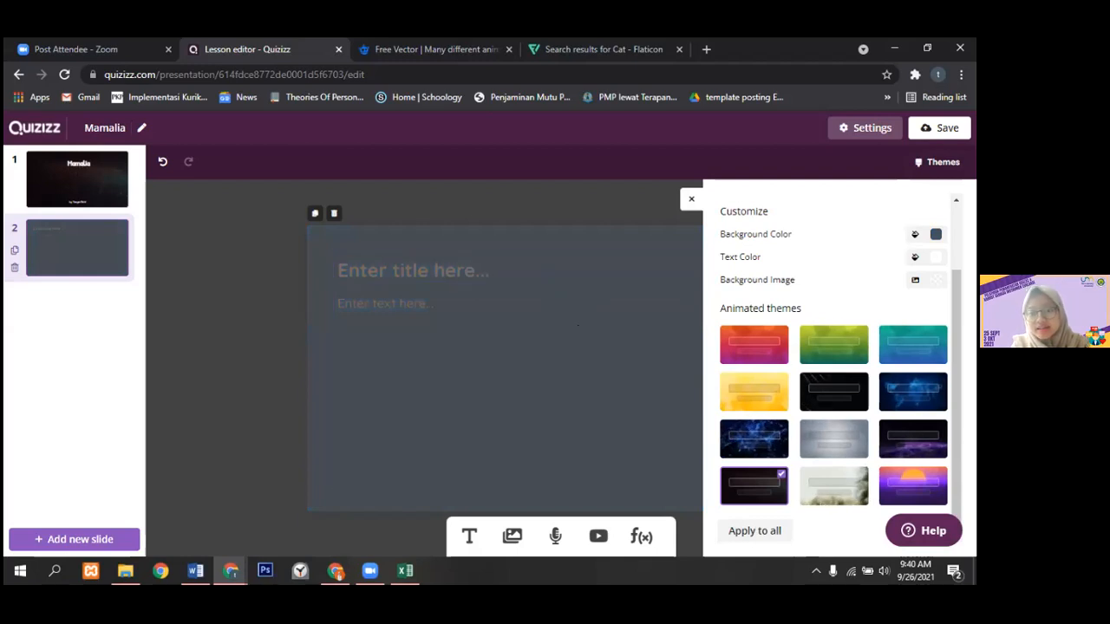
# - Try green as the second slide's theme text colour and set it to teal
pyautogui.click(936, 257)
pyautogui.click(830, 321)
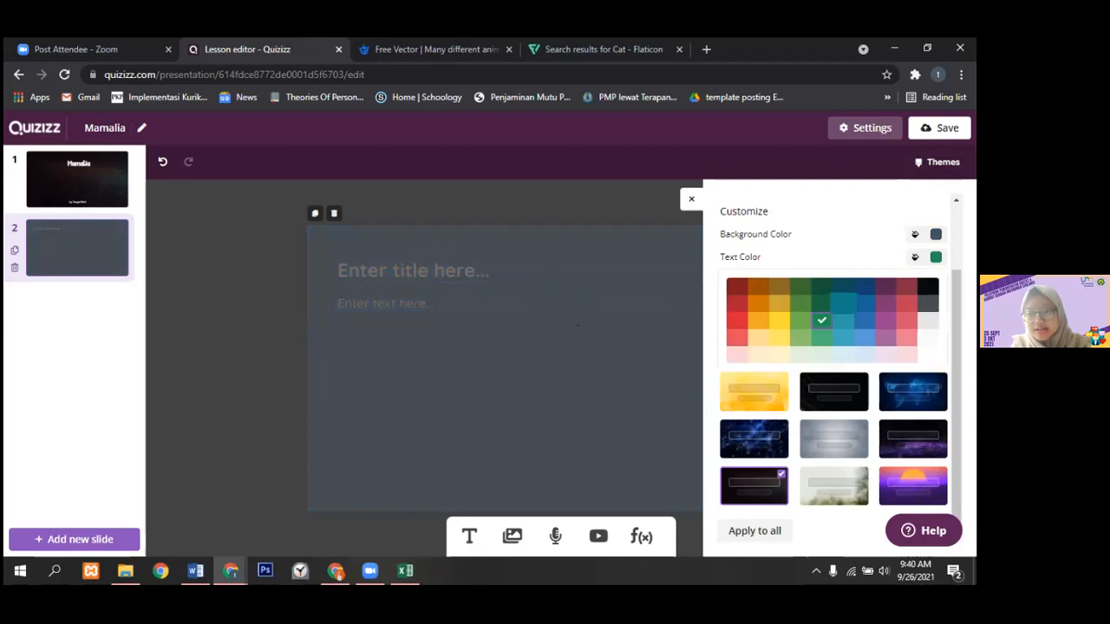
pyautogui.click(843, 304)
# - Upload the image 4961757 from the spring-landscape folder in Downloads as the second slide's background image
pyautogui.click(915, 279)
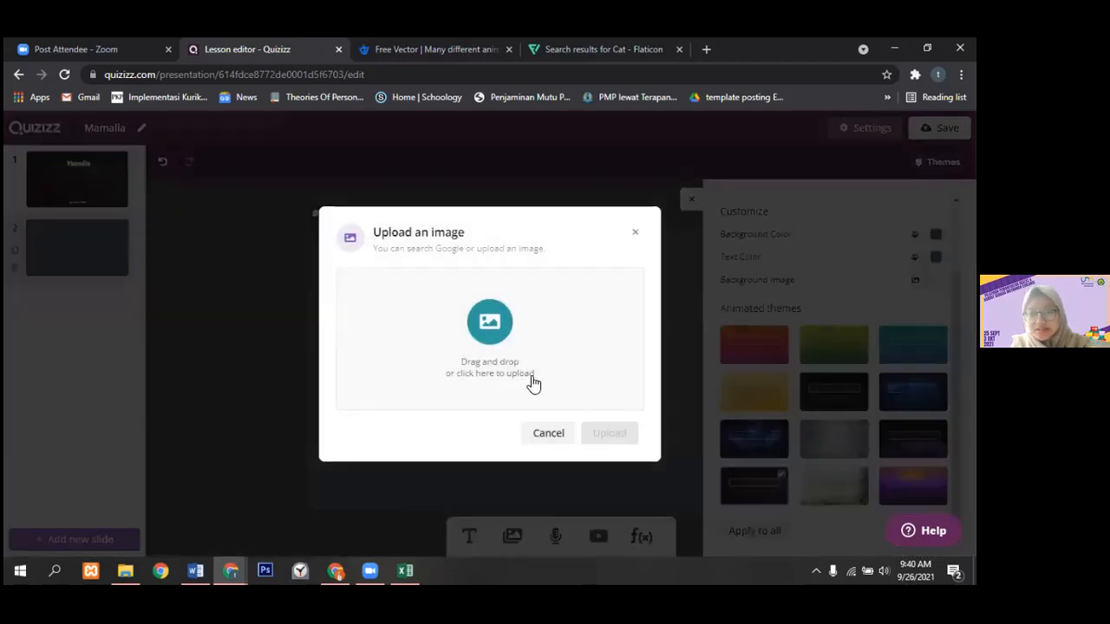
pyautogui.click(502, 325)
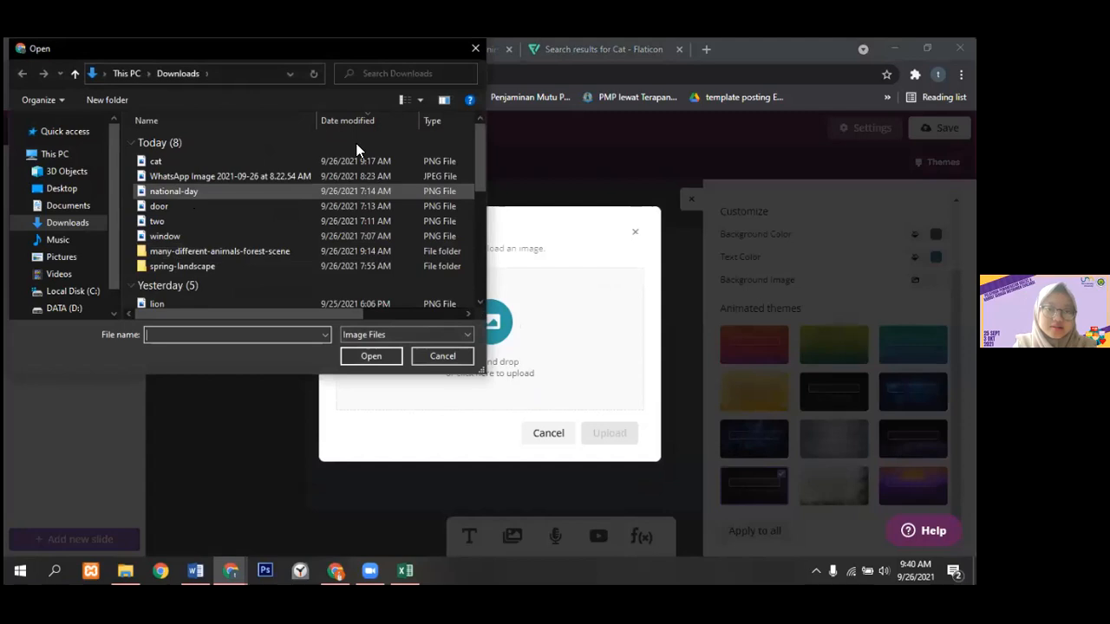
pyautogui.click(344, 266)
pyautogui.press('Return')
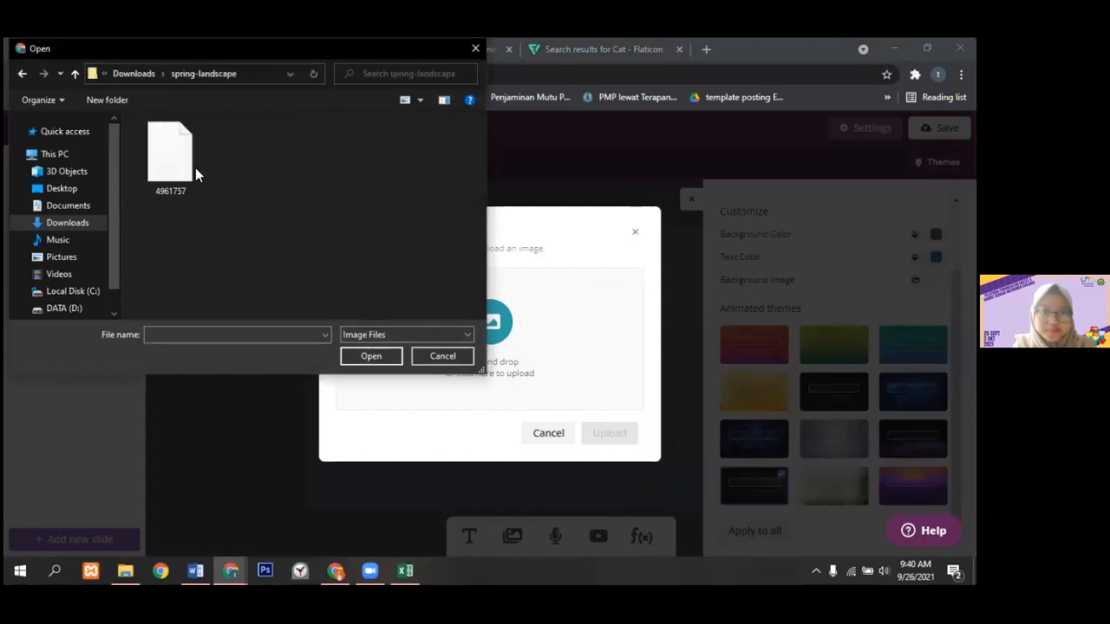
pyautogui.click(381, 357)
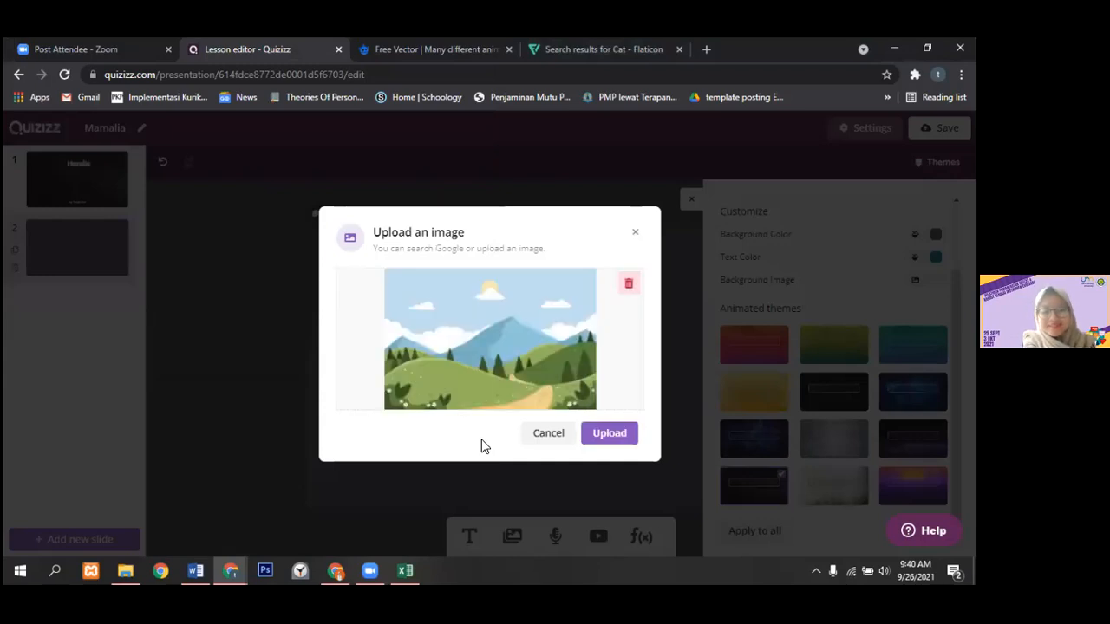
pyautogui.click(611, 435)
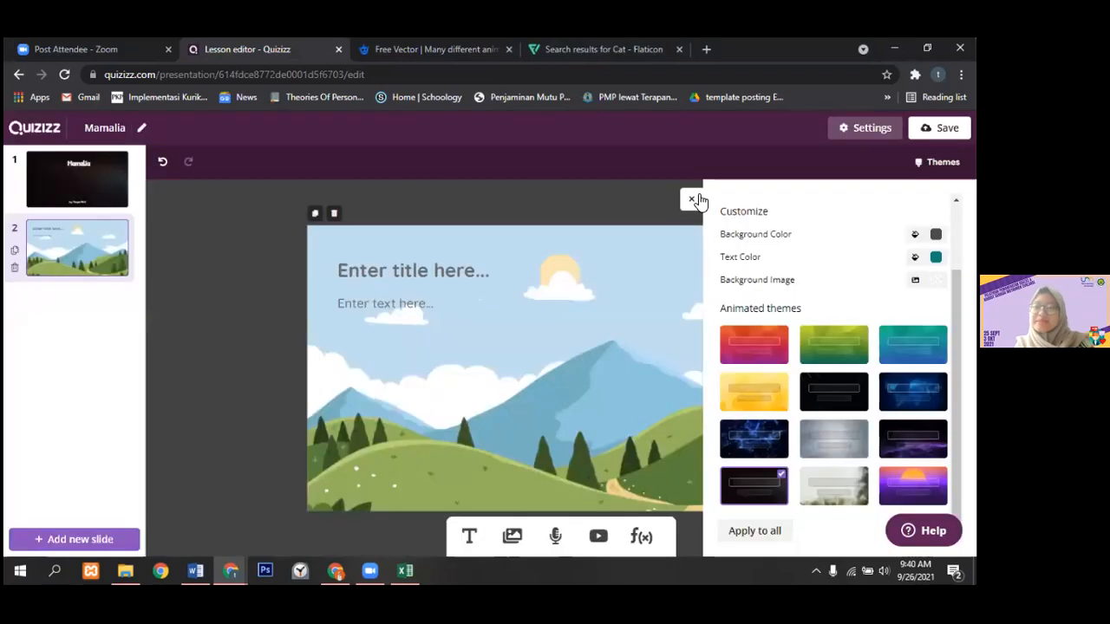
pyautogui.press('Escape')
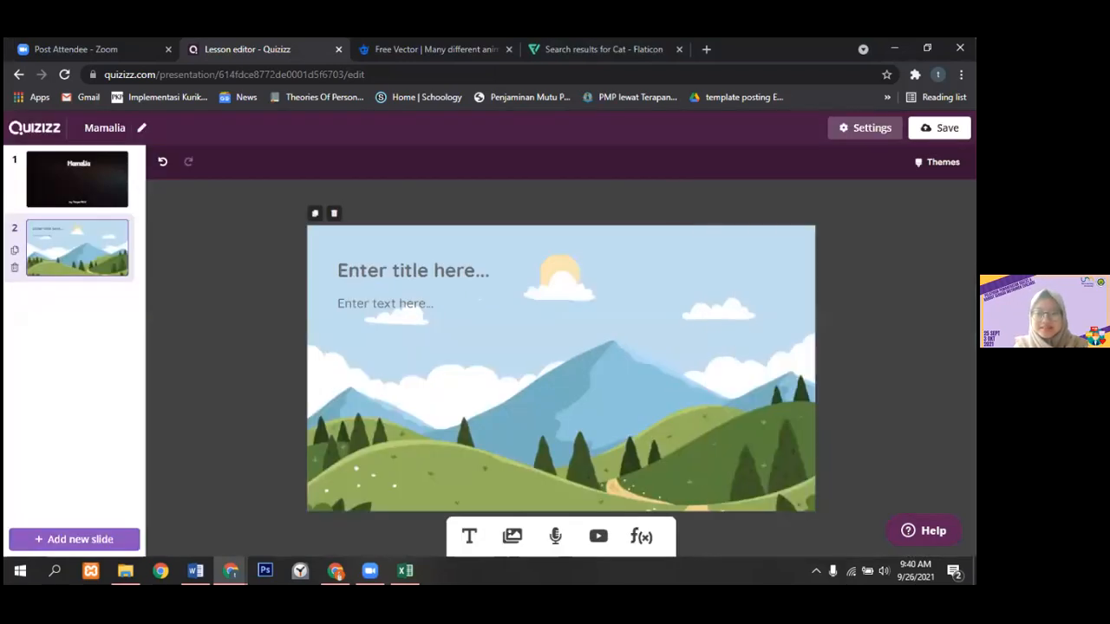
pyautogui.click(441, 269)
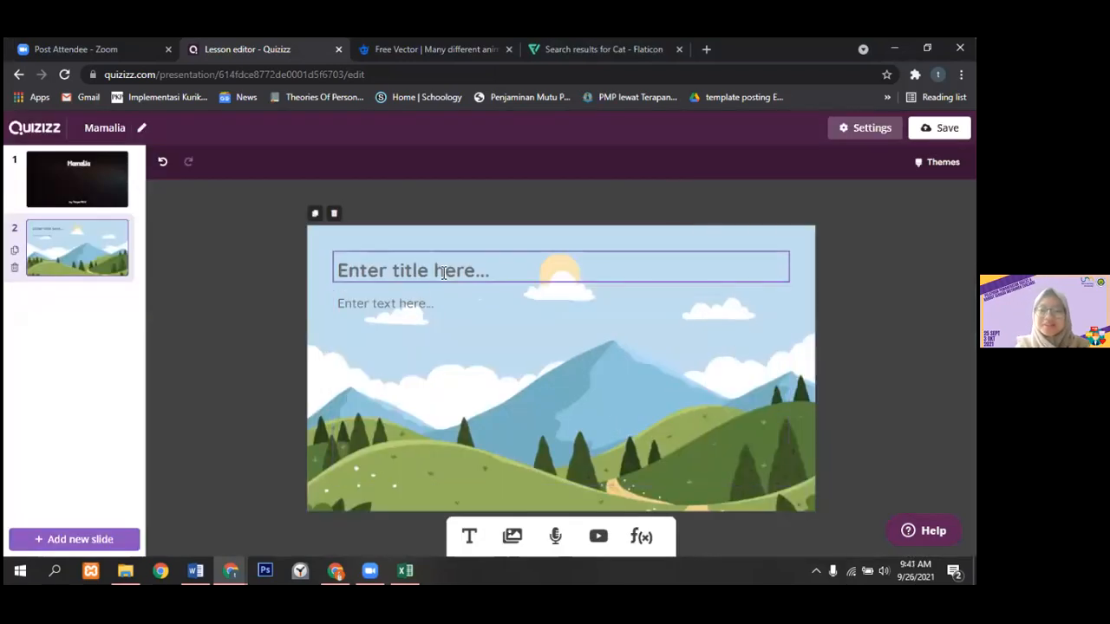
pyautogui.click(458, 289)
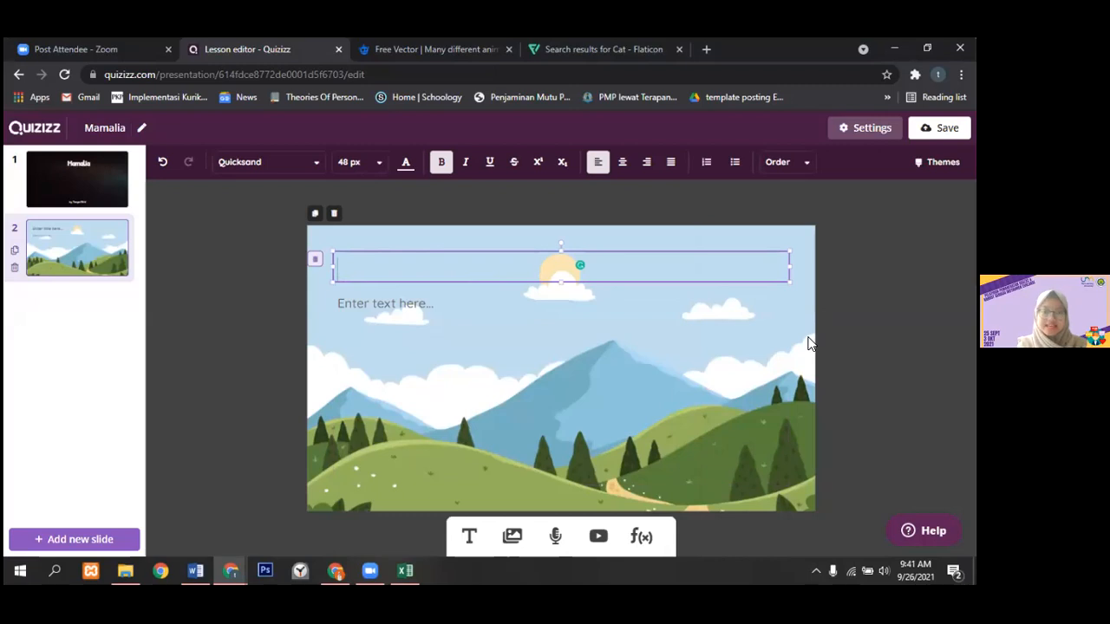
pyautogui.click(122, 208)
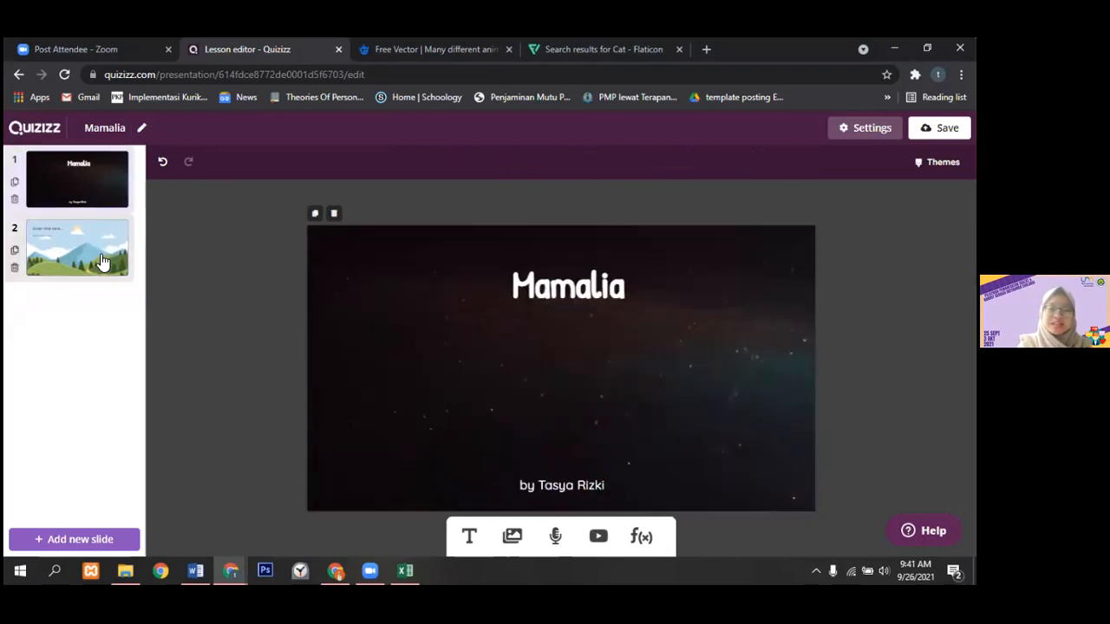
pyautogui.click(102, 261)
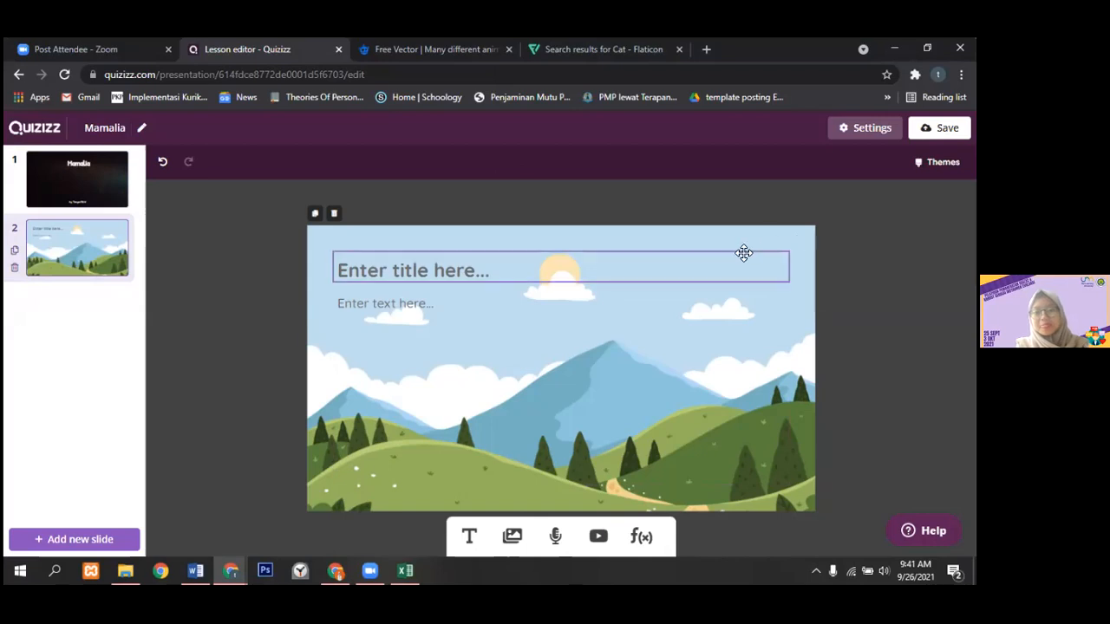
pyautogui.click(937, 162)
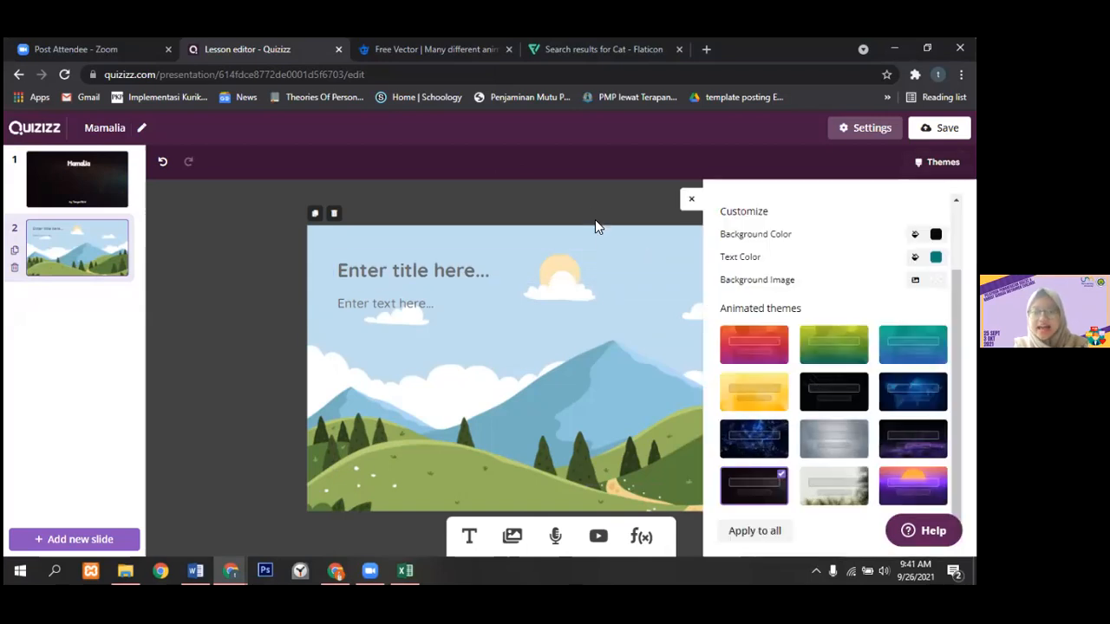
pyautogui.click(691, 199)
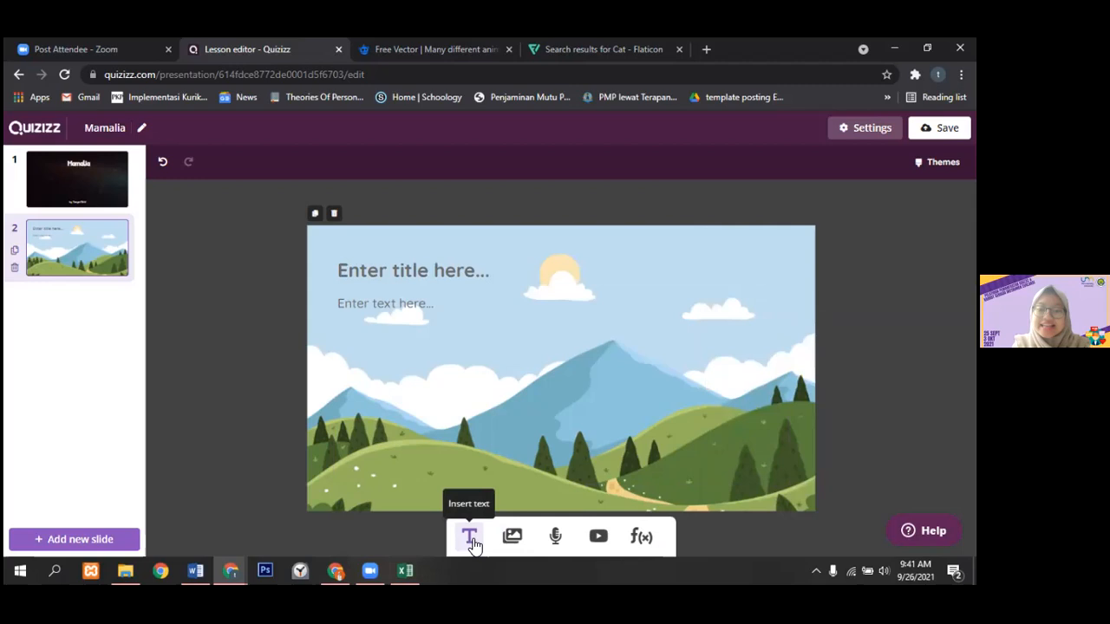
pyautogui.click(477, 272)
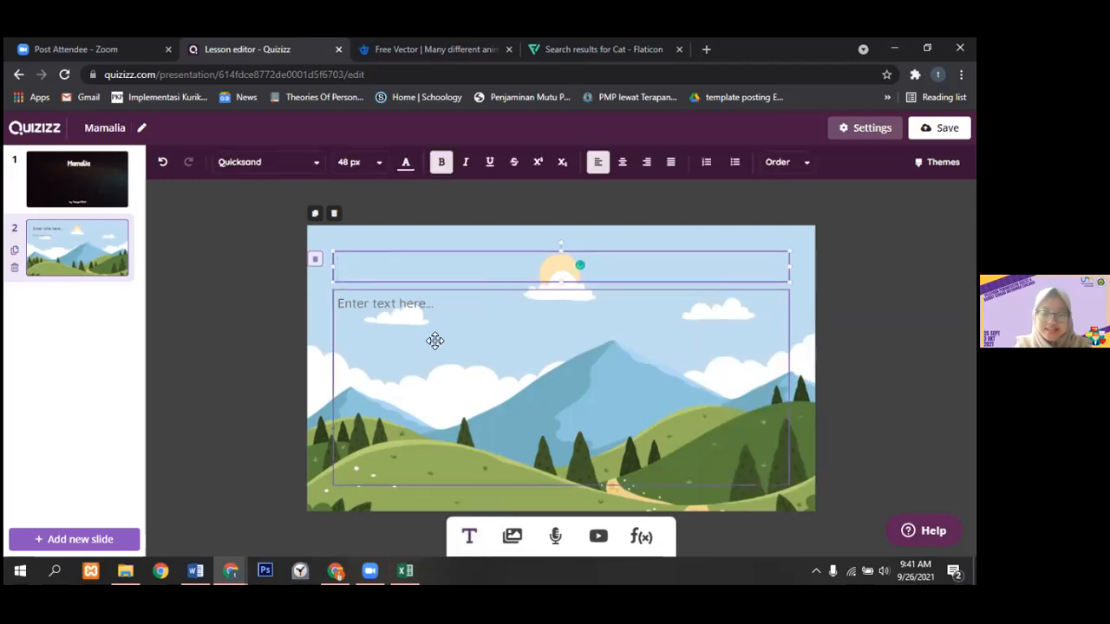
pyautogui.click(281, 356)
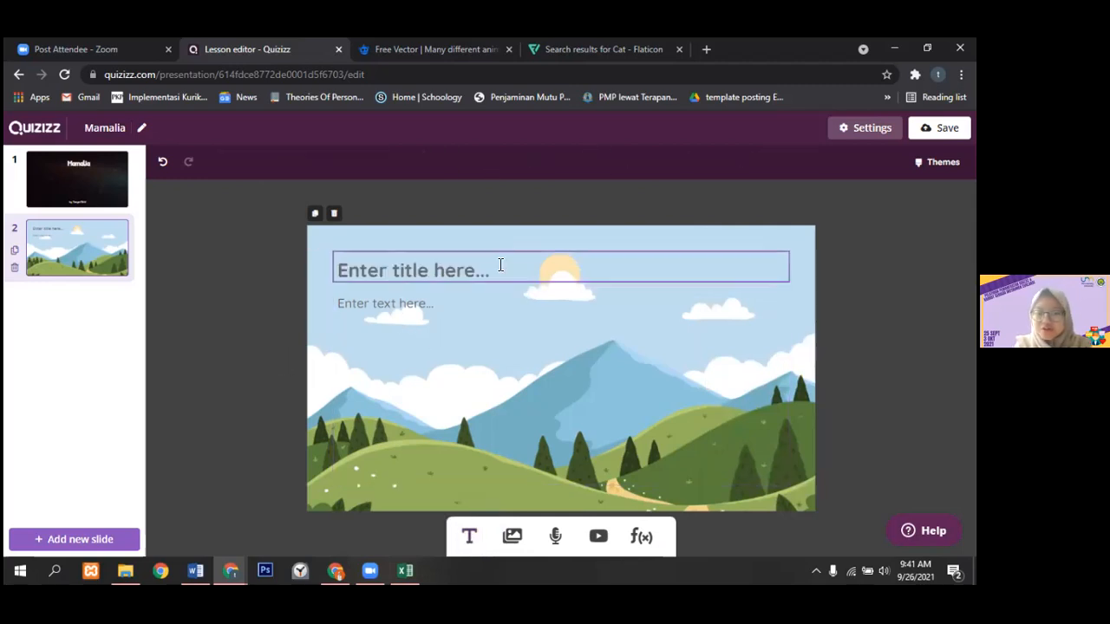
# - Add an extra title box and an extra text box to the second slide
pyautogui.click(467, 538)
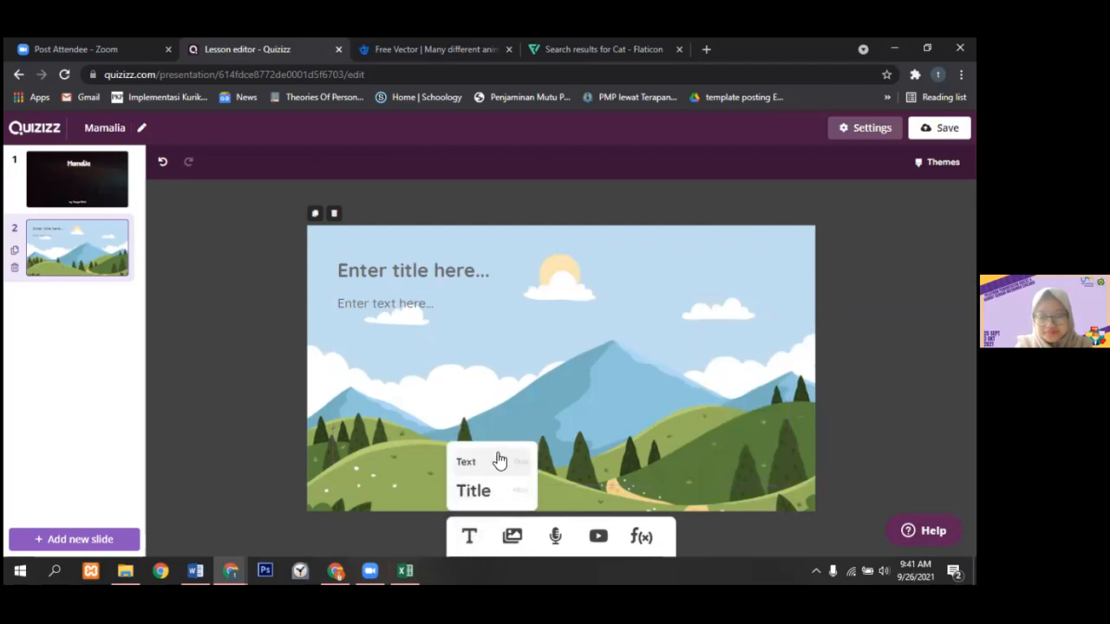
pyautogui.click(496, 491)
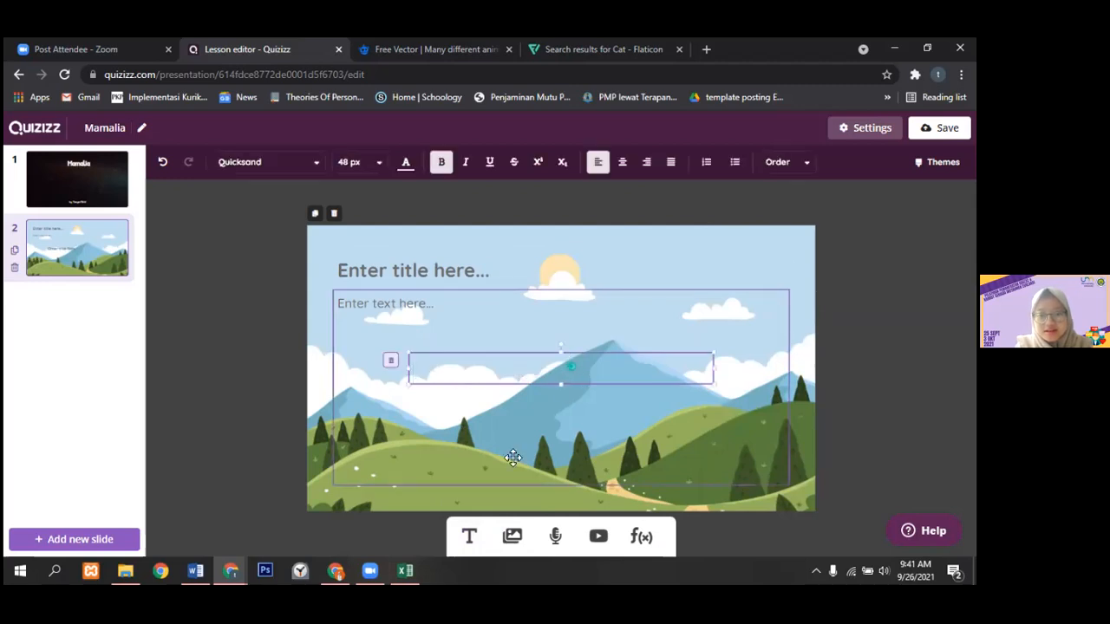
pyautogui.click(468, 536)
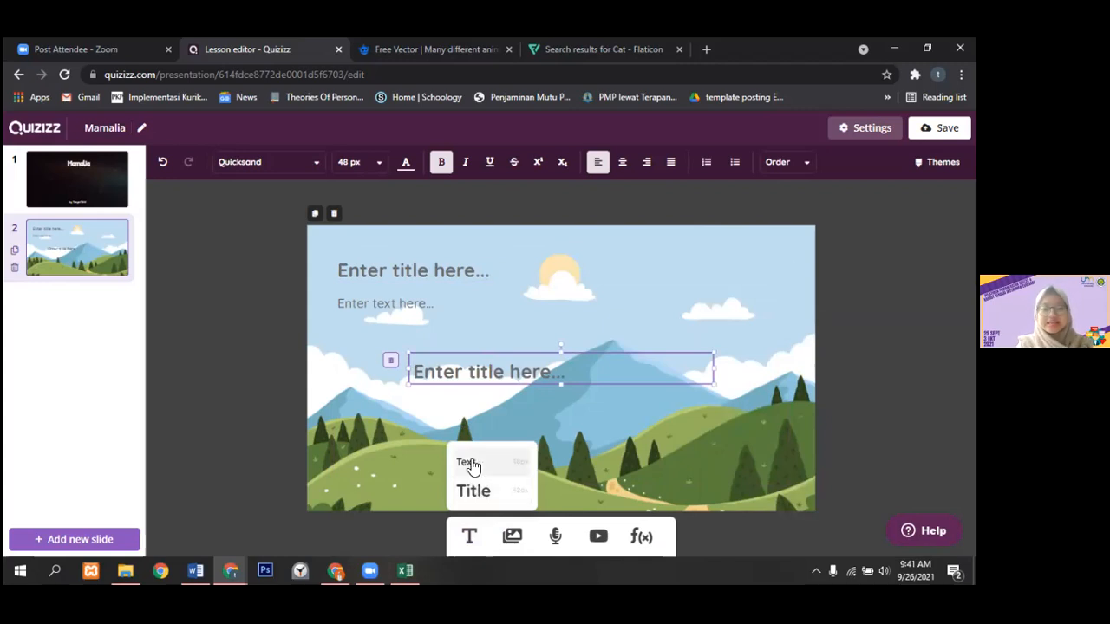
pyautogui.click(469, 463)
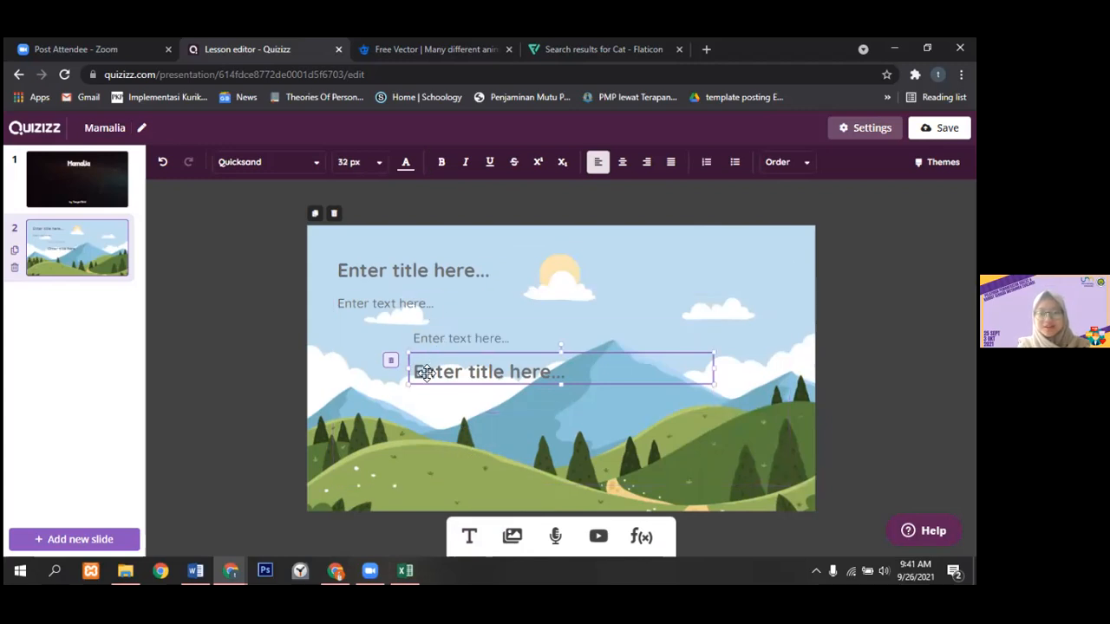
# - Enter "Mamalia adalah" as the second slide's title
pyautogui.click(450, 275)
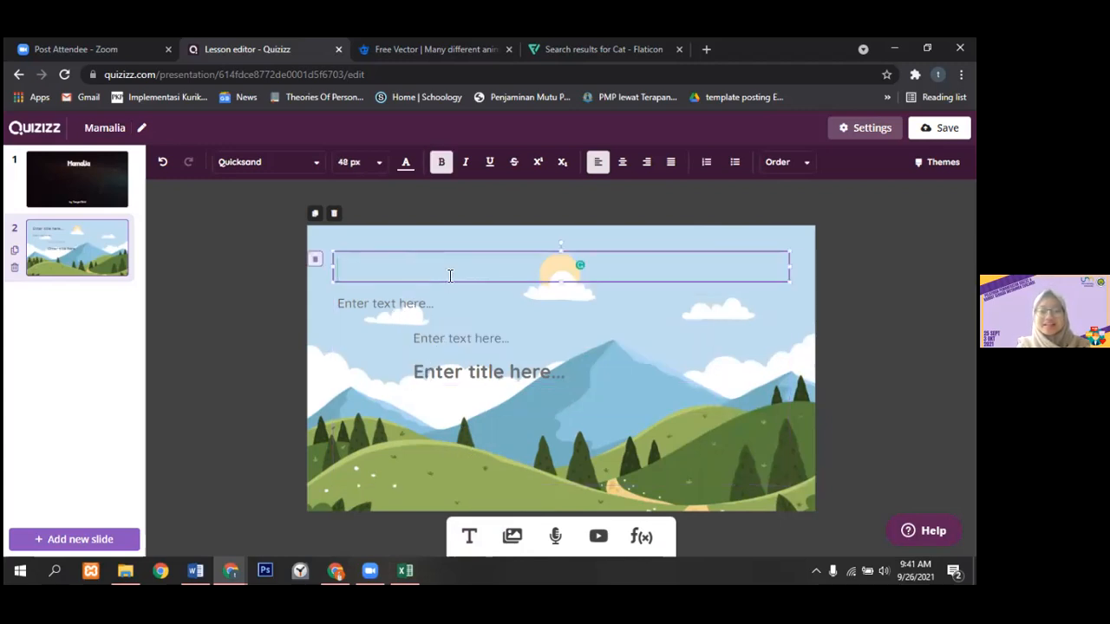
pyautogui.write('Mamai')
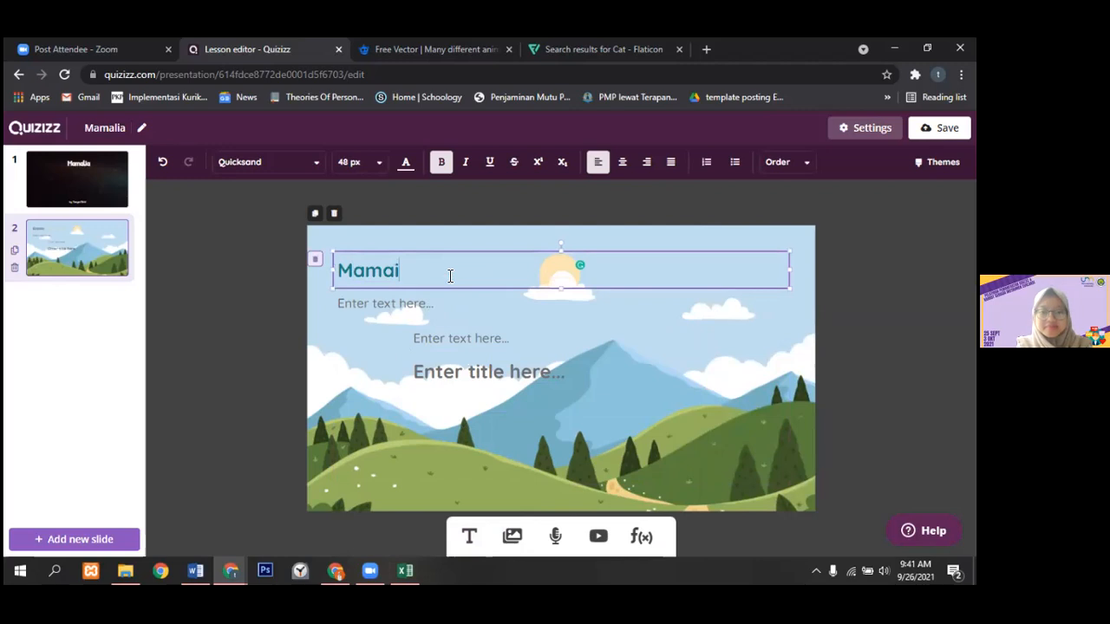
pyautogui.press('BackSpace')
pyautogui.write('lia adalah')
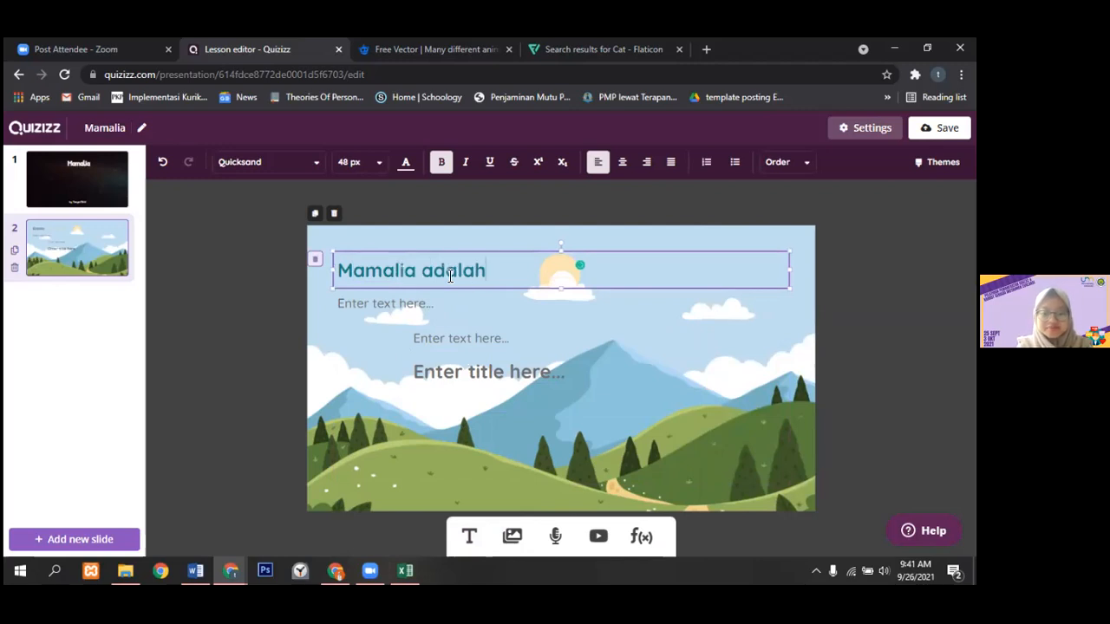
# - Delete the empty text boxes and the extra title box from the second slide, keeping only the "Mamalia adalah" title
pyautogui.click(421, 305)
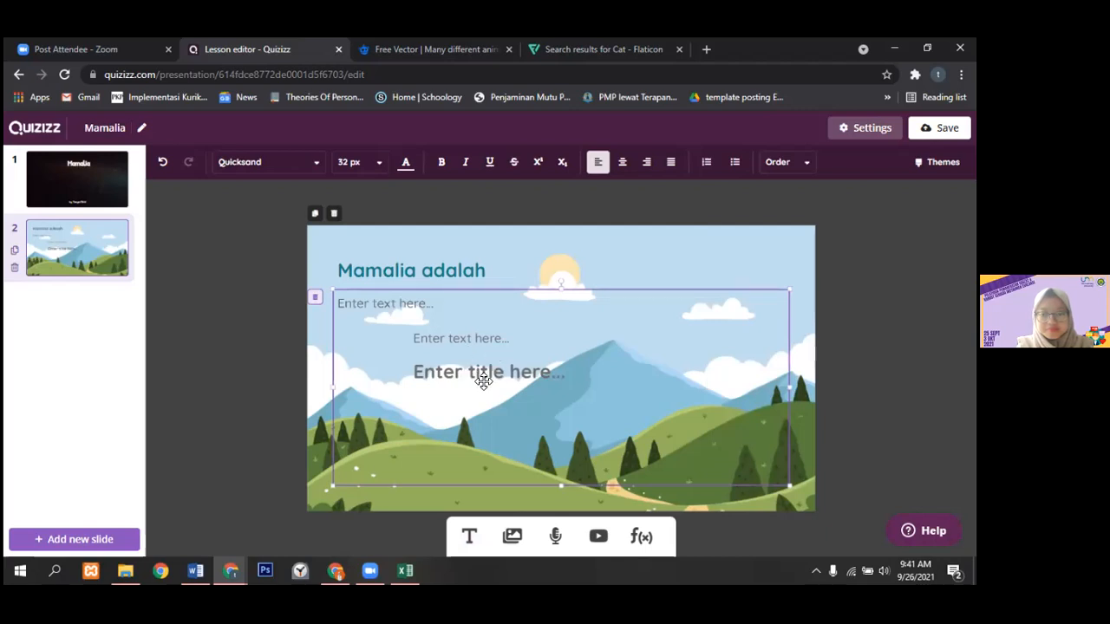
pyautogui.moveTo(486, 374); pyautogui.dragTo(477, 440)
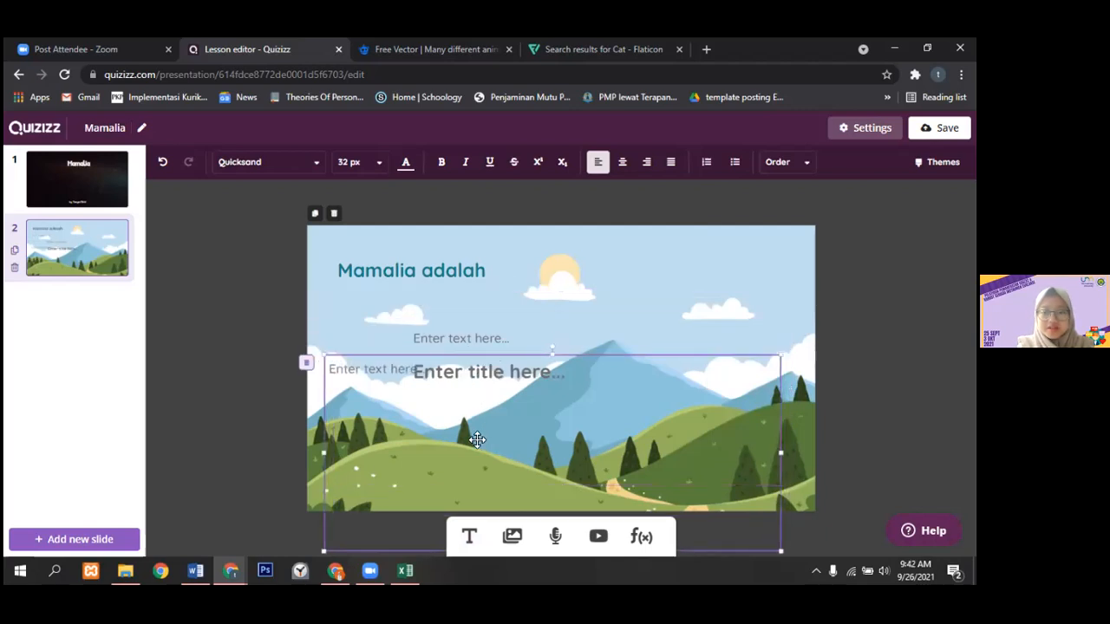
pyautogui.press('Delete')
pyautogui.click(497, 371)
pyautogui.press('Delete')
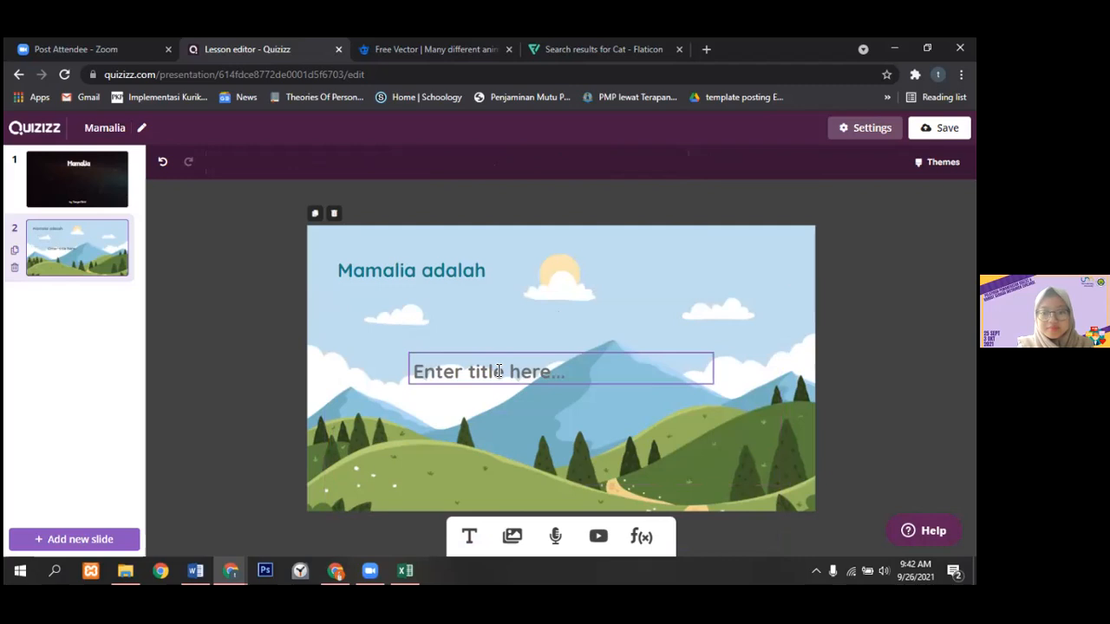
pyautogui.moveTo(496, 356); pyautogui.dragTo(422, 317)
pyautogui.press('Delete')
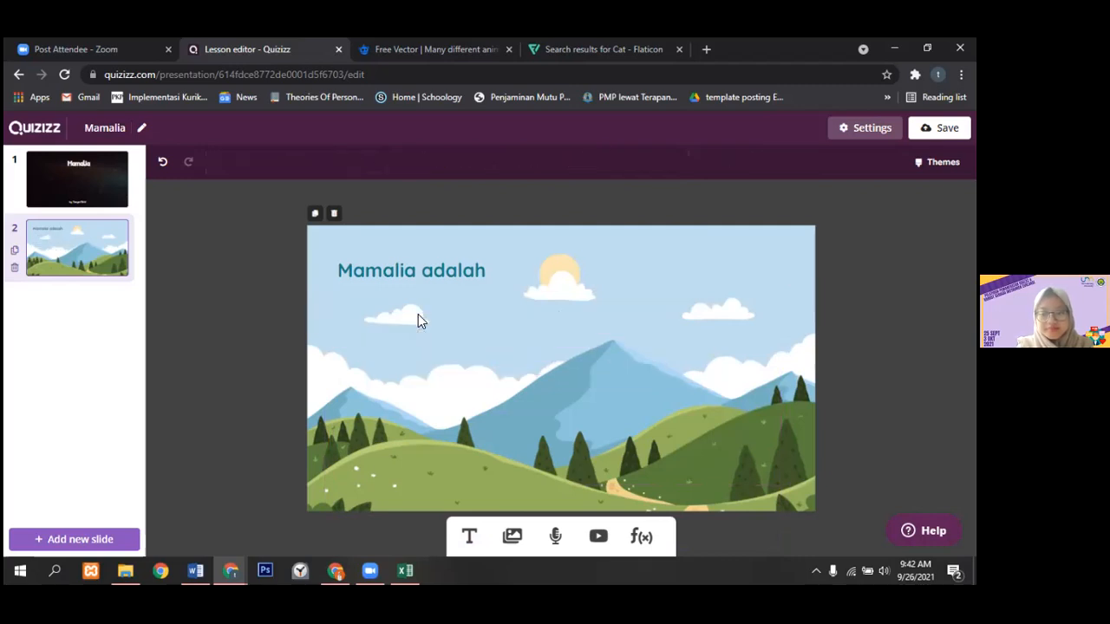
pyautogui.click(468, 536)
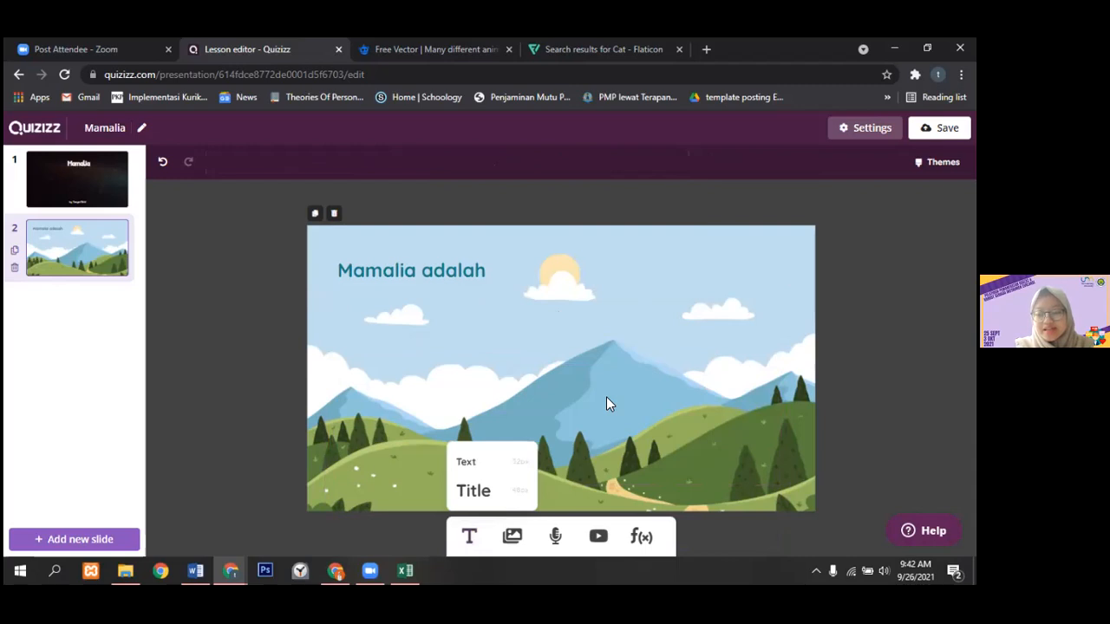
pyautogui.click(491, 462)
pyautogui.click(479, 356)
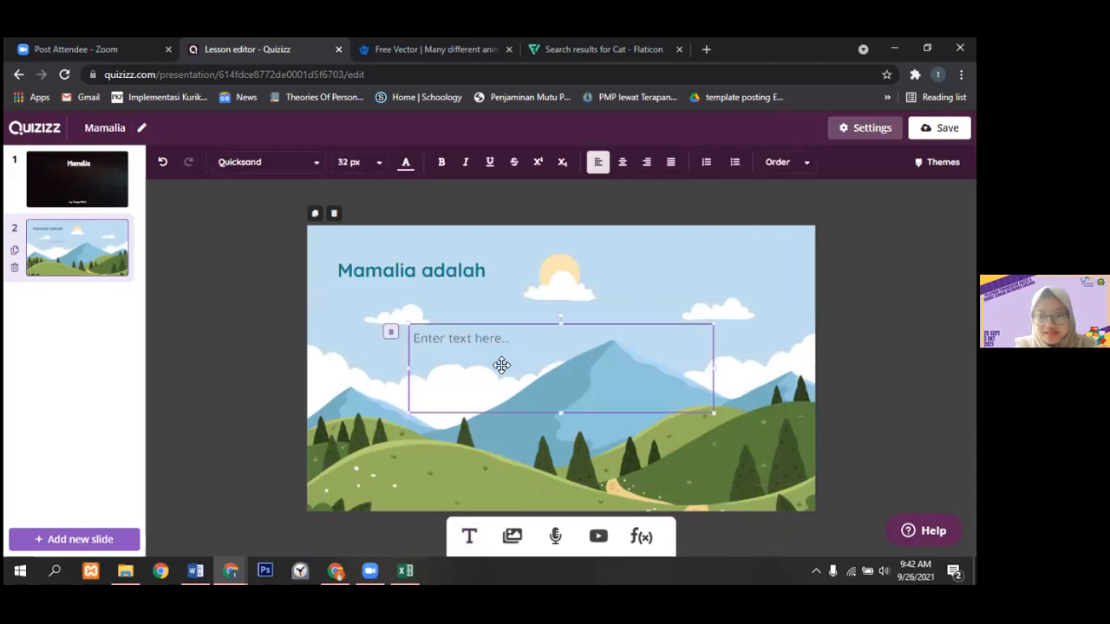
pyautogui.click(391, 329)
# - Add a text box reading "Hewan yang menyusui anaknya" and move it just below the second slide's title, aligned with its left edge
pyautogui.click(469, 537)
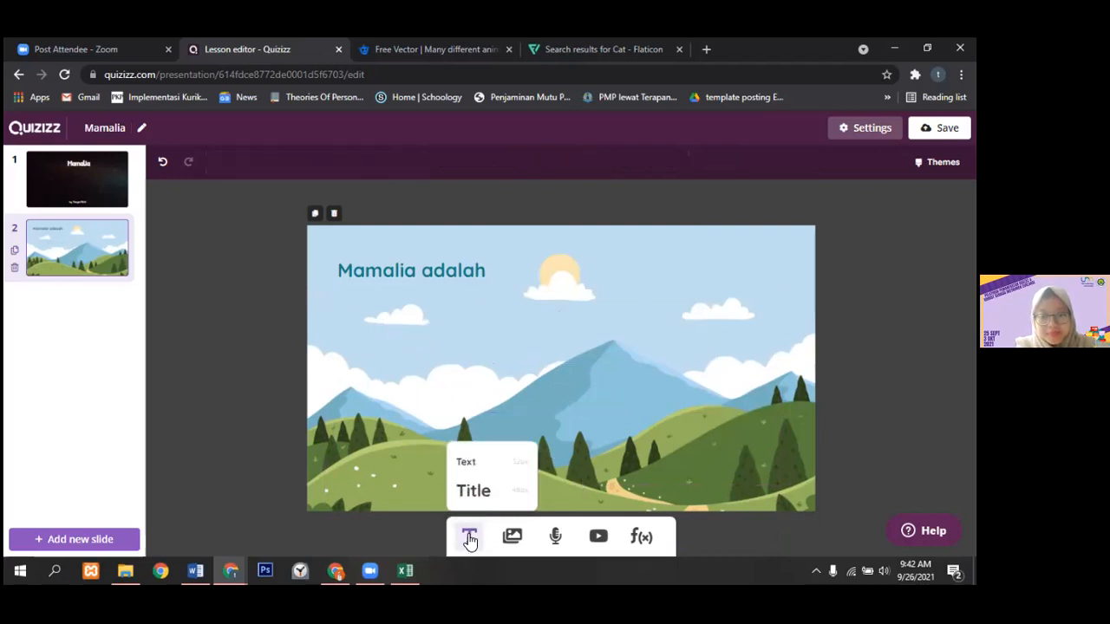
pyautogui.click(464, 466)
pyautogui.click(448, 353)
pyautogui.click(452, 343)
pyautogui.write('Hewan yang me')
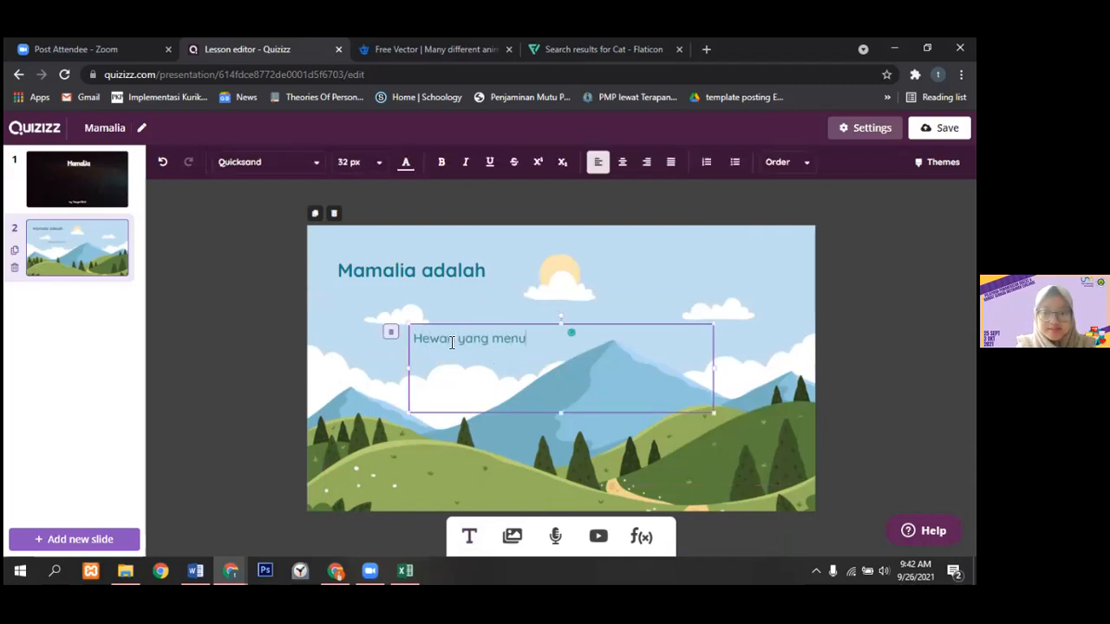
pyautogui.write('nyusui anaknya')
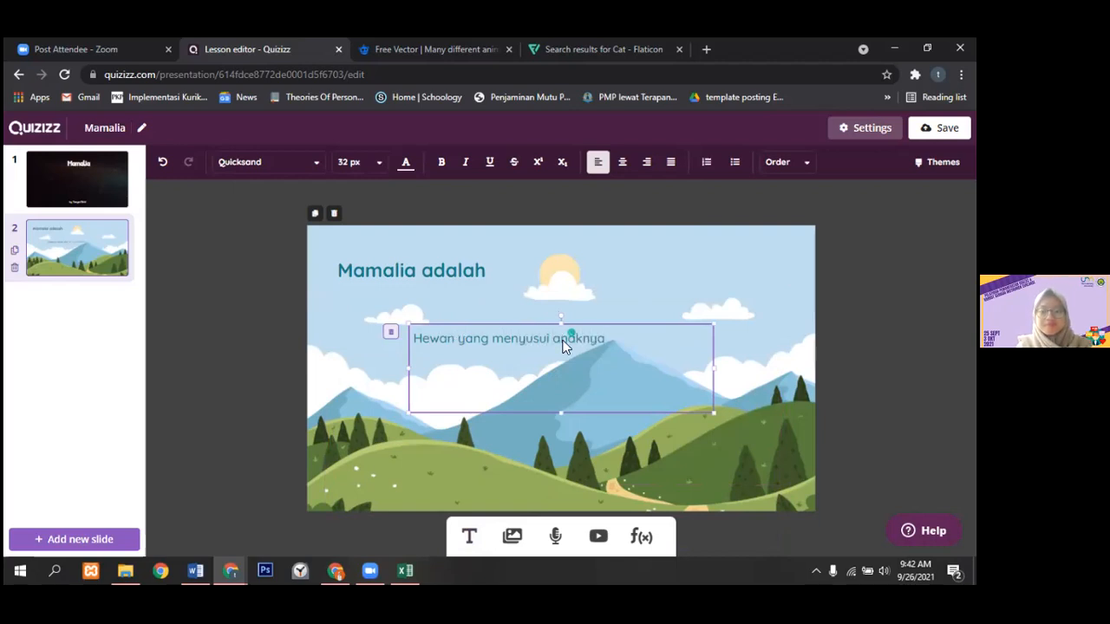
pyautogui.moveTo(594, 325); pyautogui.dragTo(527, 320)
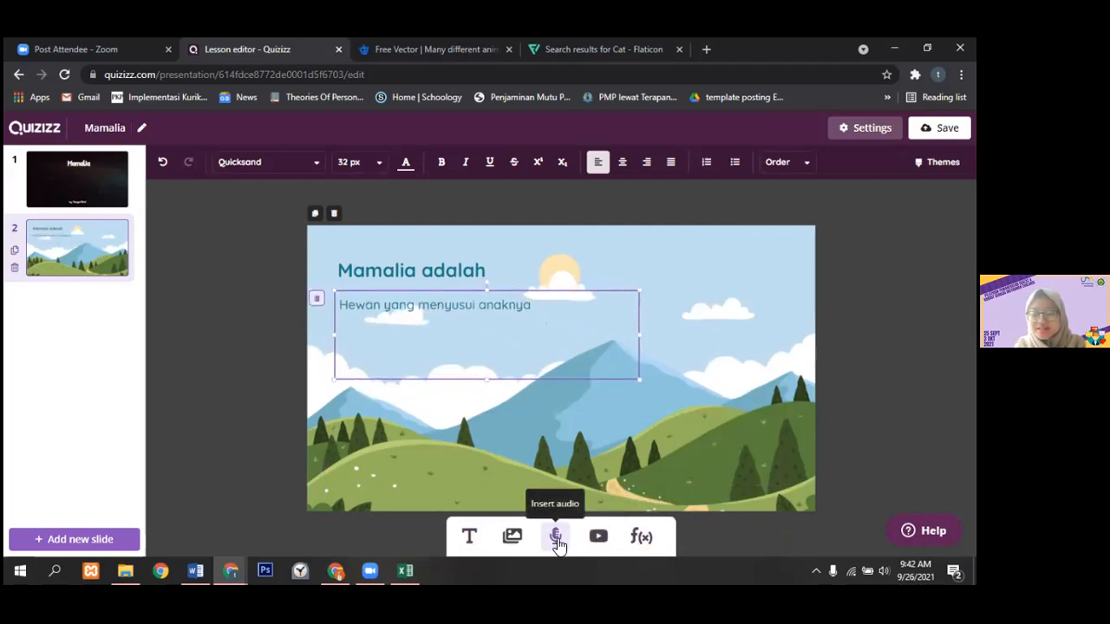
# - Insert an equation showing the seventh root of 21 after the sentence in the second slide's text box
pyautogui.click(641, 539)
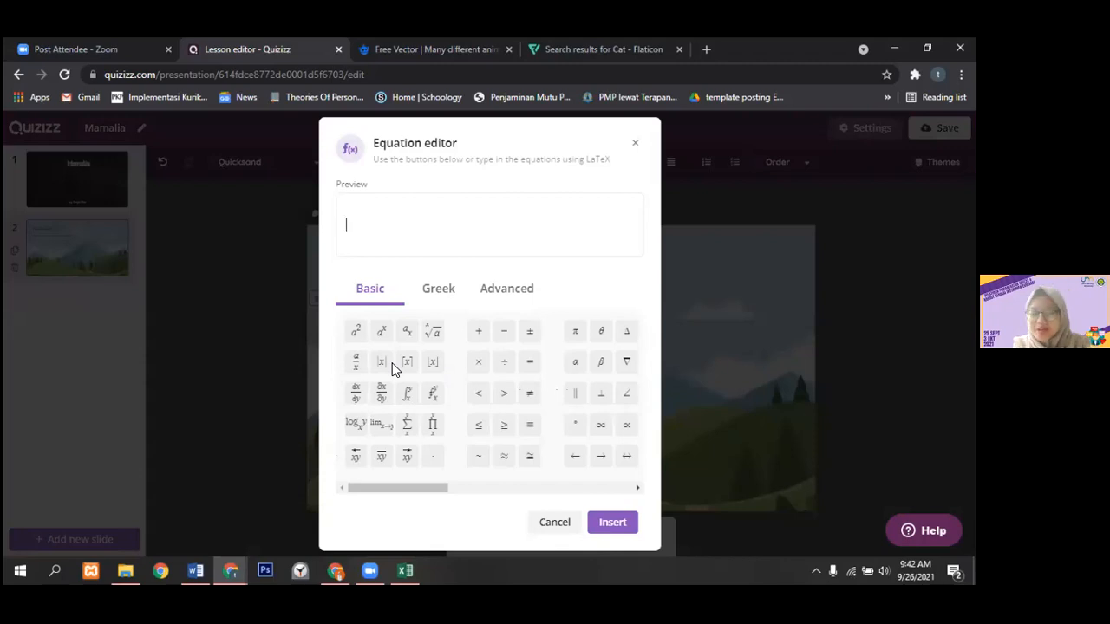
pyautogui.click(431, 333)
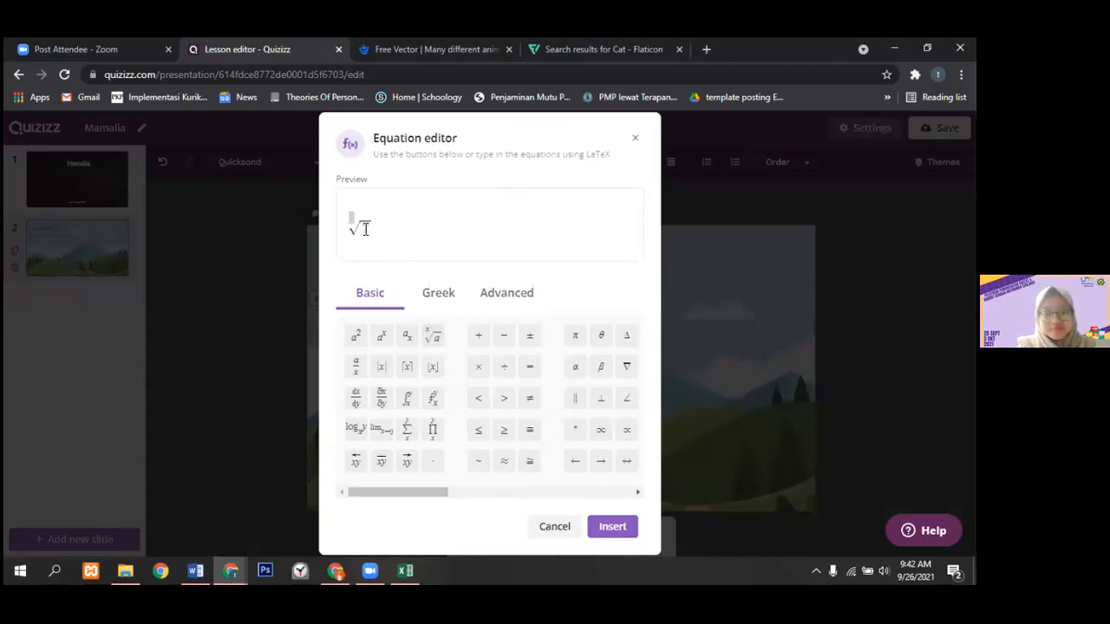
pyautogui.moveTo(373, 227); pyautogui.dragTo(365, 228)
pyautogui.write('21')
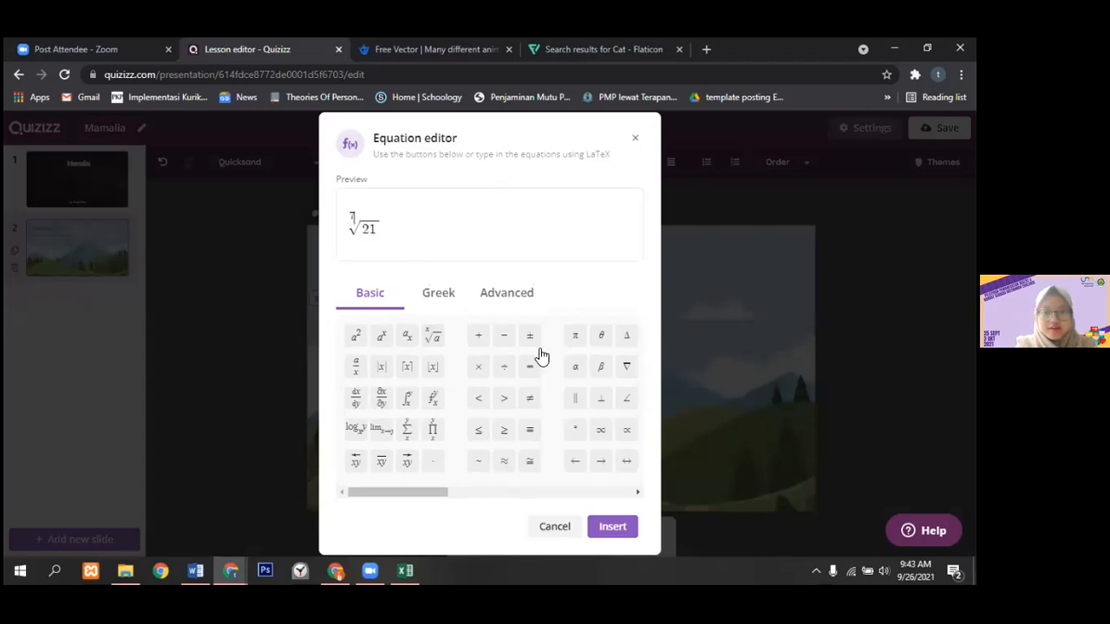
pyautogui.click(613, 526)
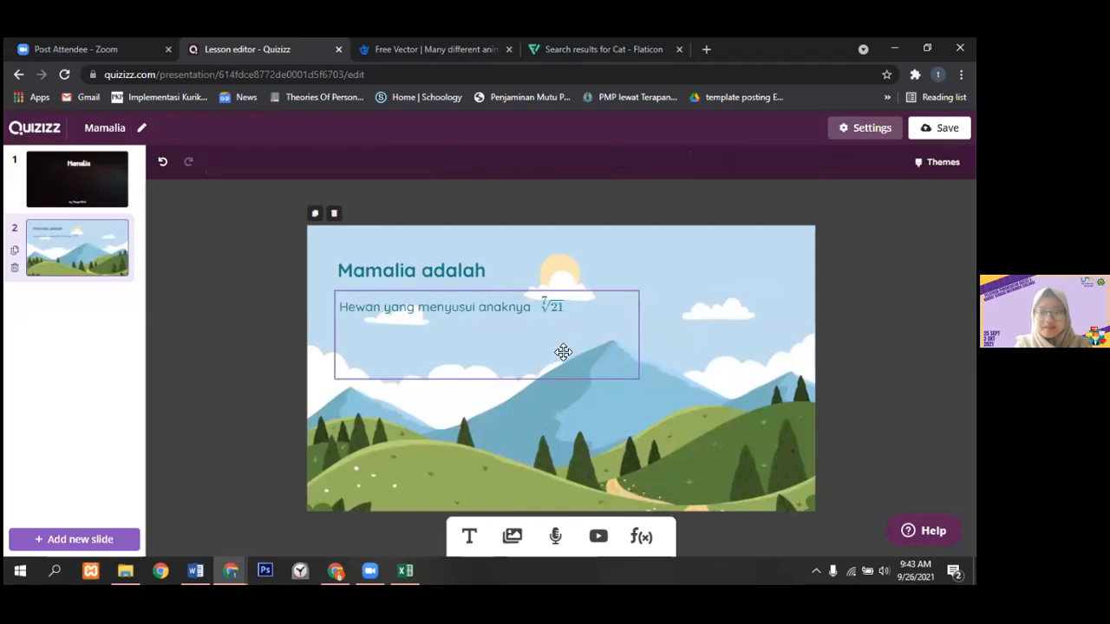
pyautogui.click(131, 466)
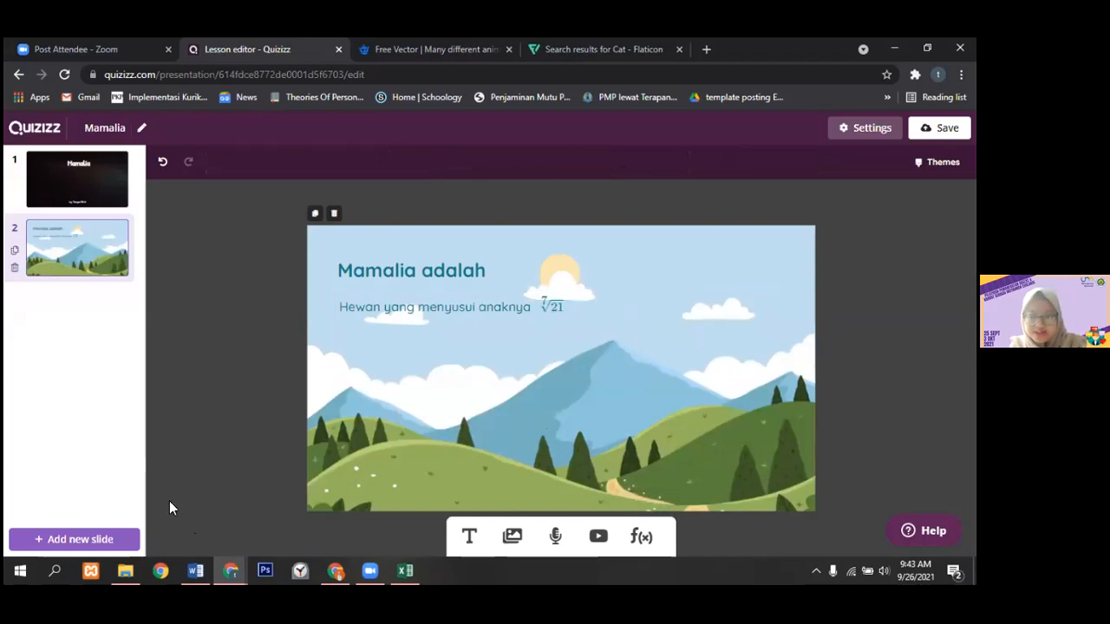
# - Examine the slide import options for PDF, Google Slides and Powerpoint, then close the import dialog
pyautogui.click(112, 537)
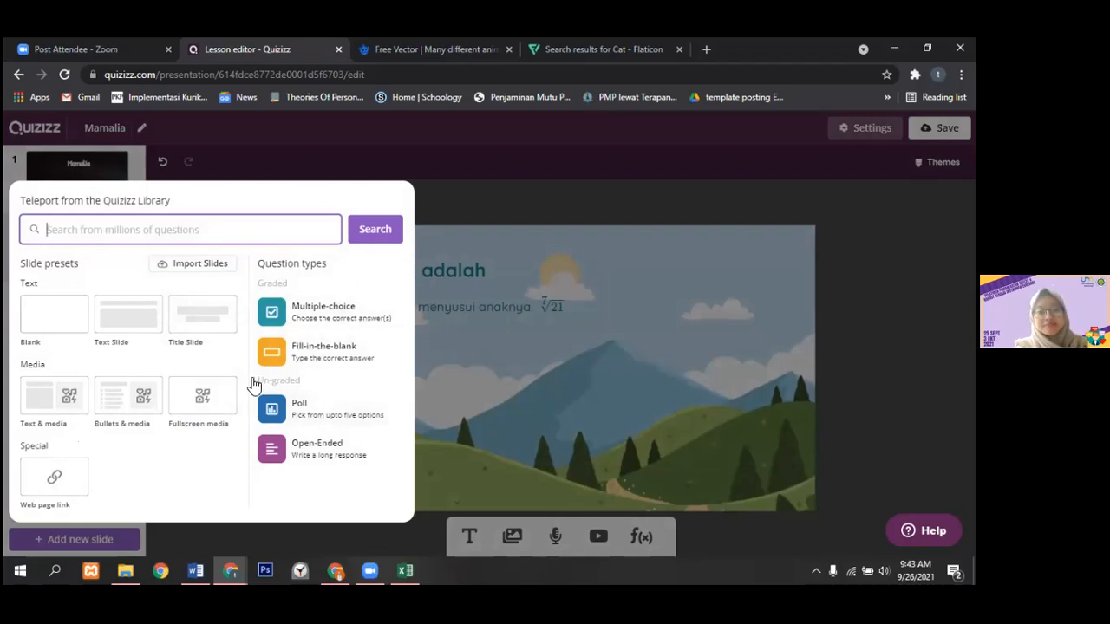
pyautogui.click(216, 270)
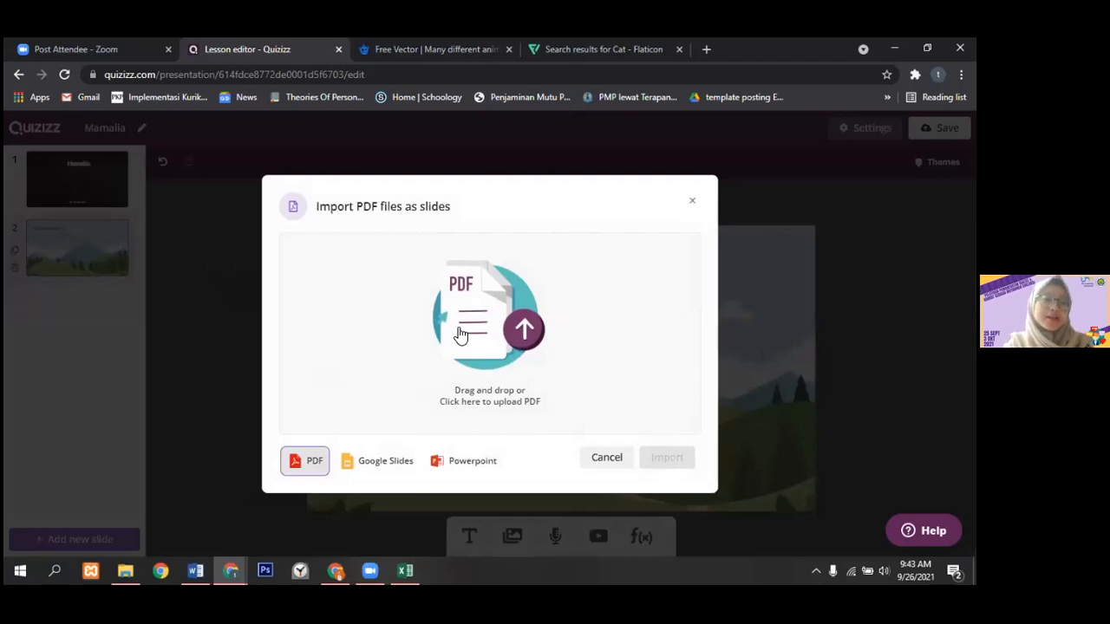
pyautogui.click(392, 464)
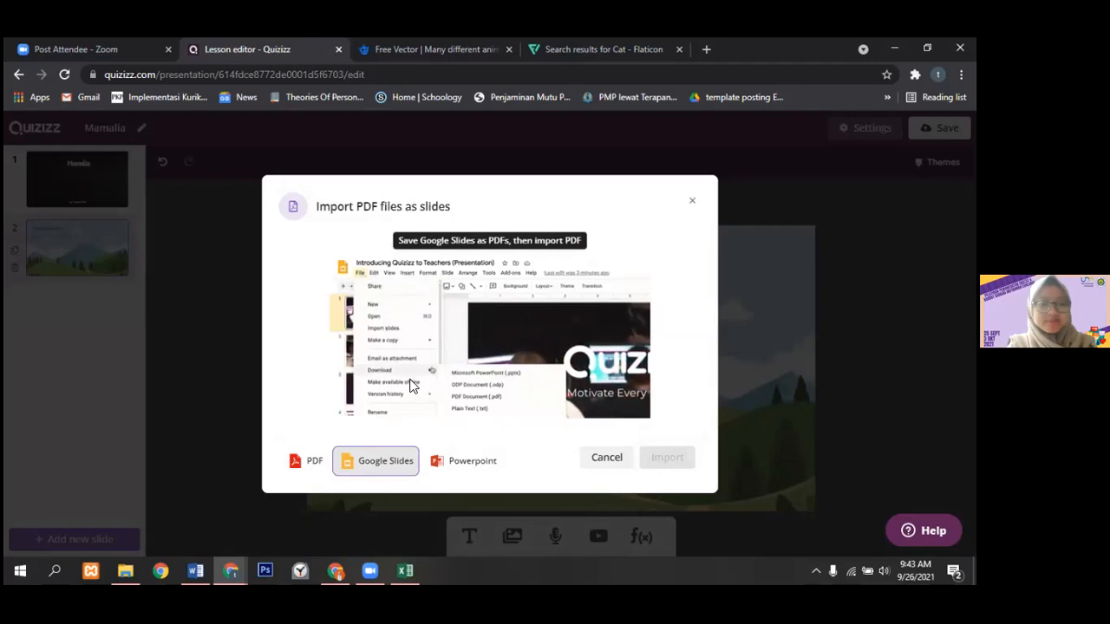
pyautogui.click(457, 464)
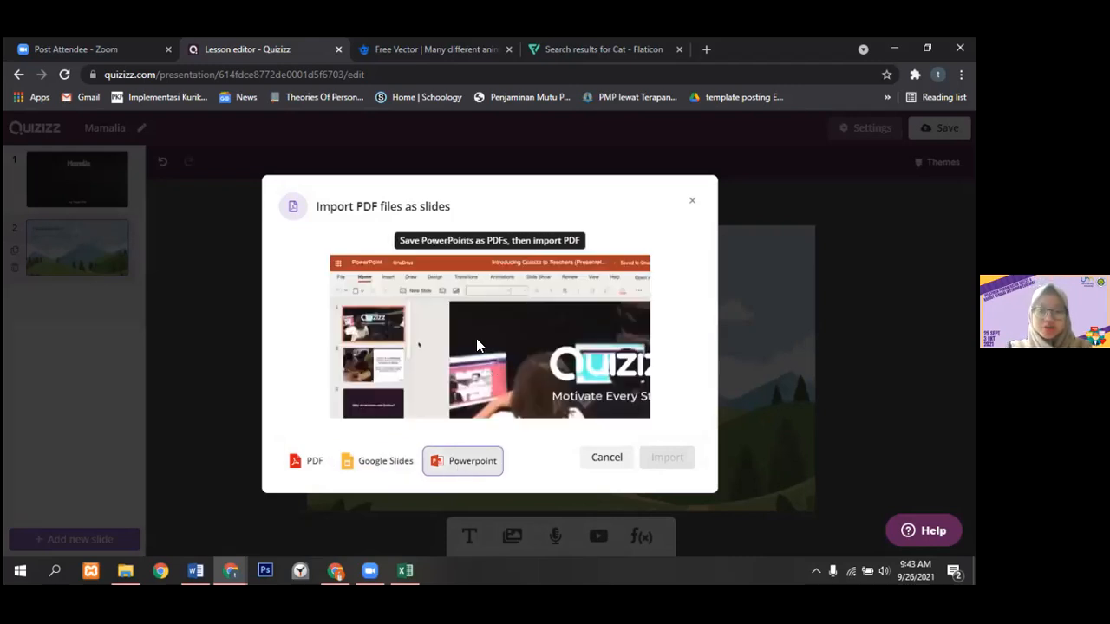
pyautogui.click(324, 542)
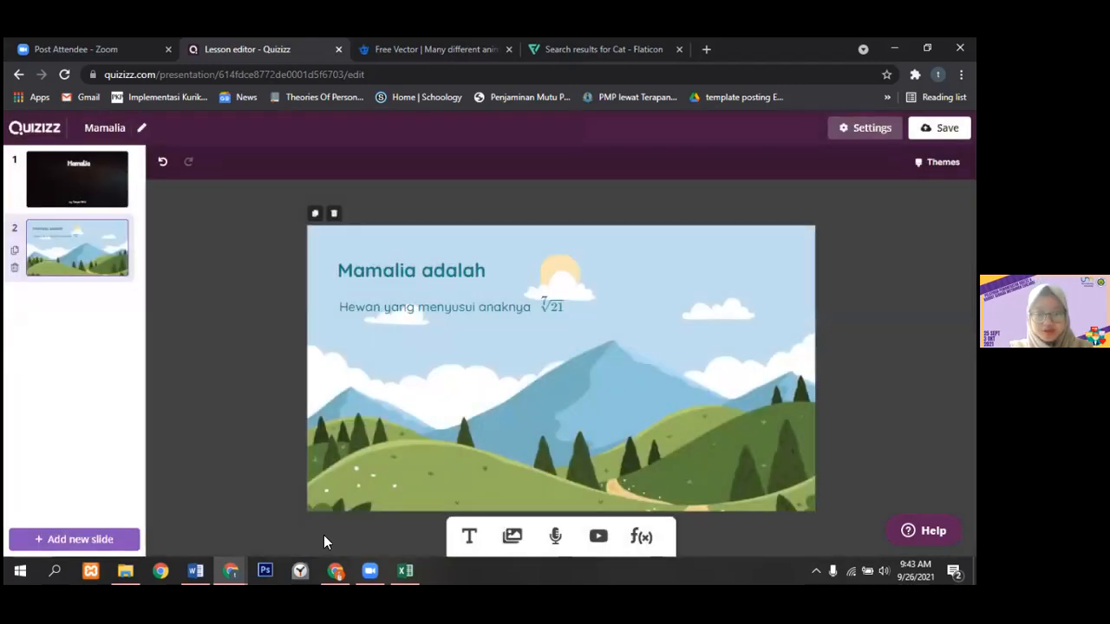
# - Open the PDF slide import, switch to File Explorer and select the Quizziz Slides PDF in the Downloads folder
pyautogui.click(112, 540)
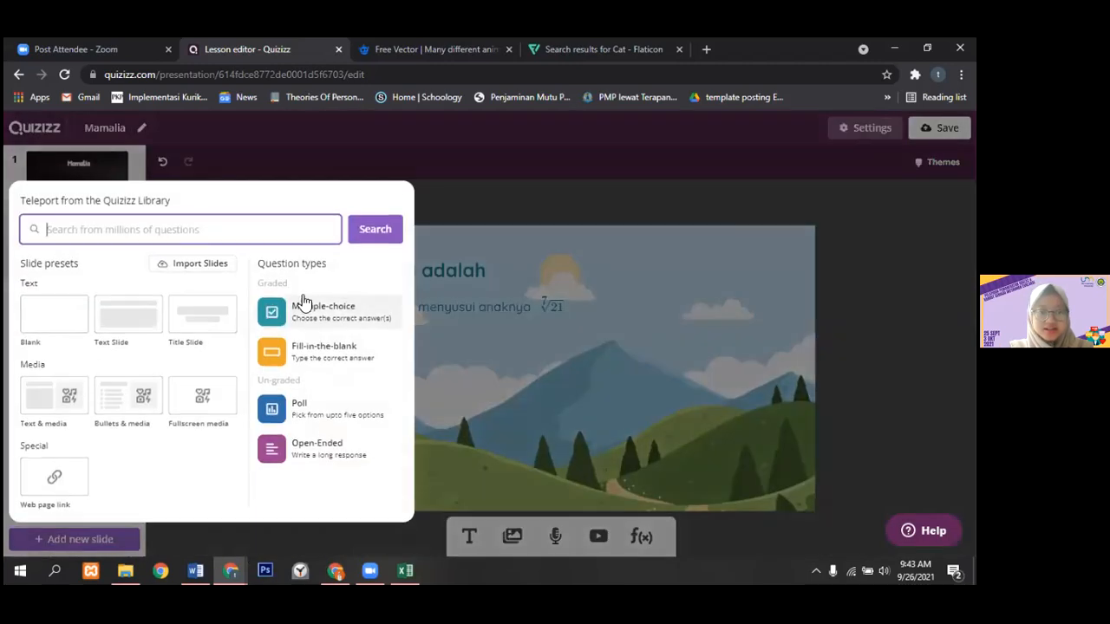
pyautogui.click(223, 265)
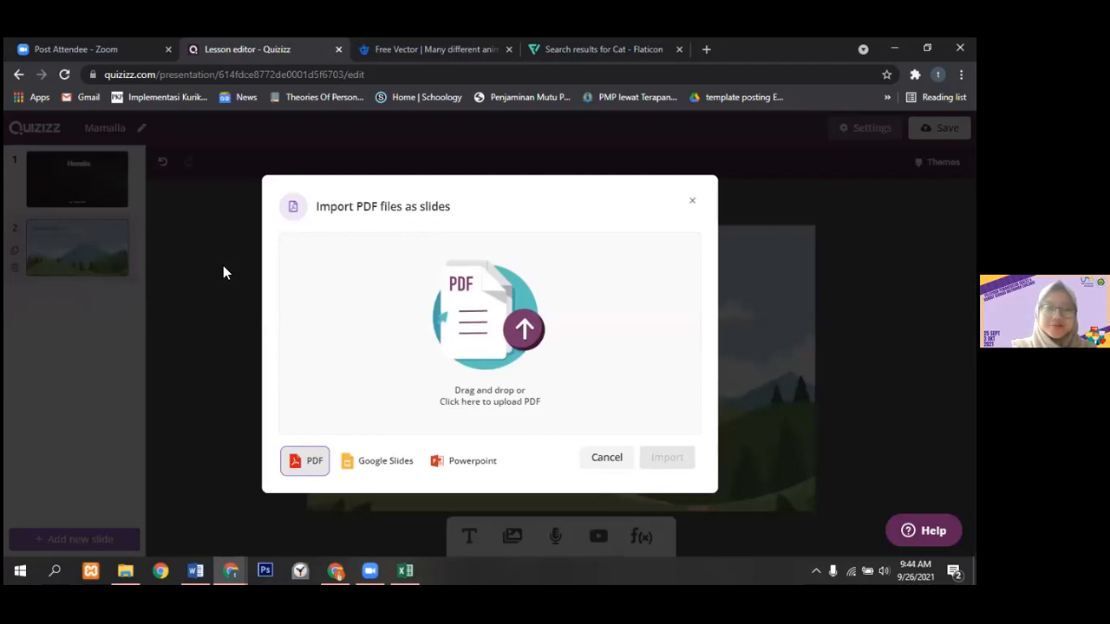
pyautogui.click(125, 571)
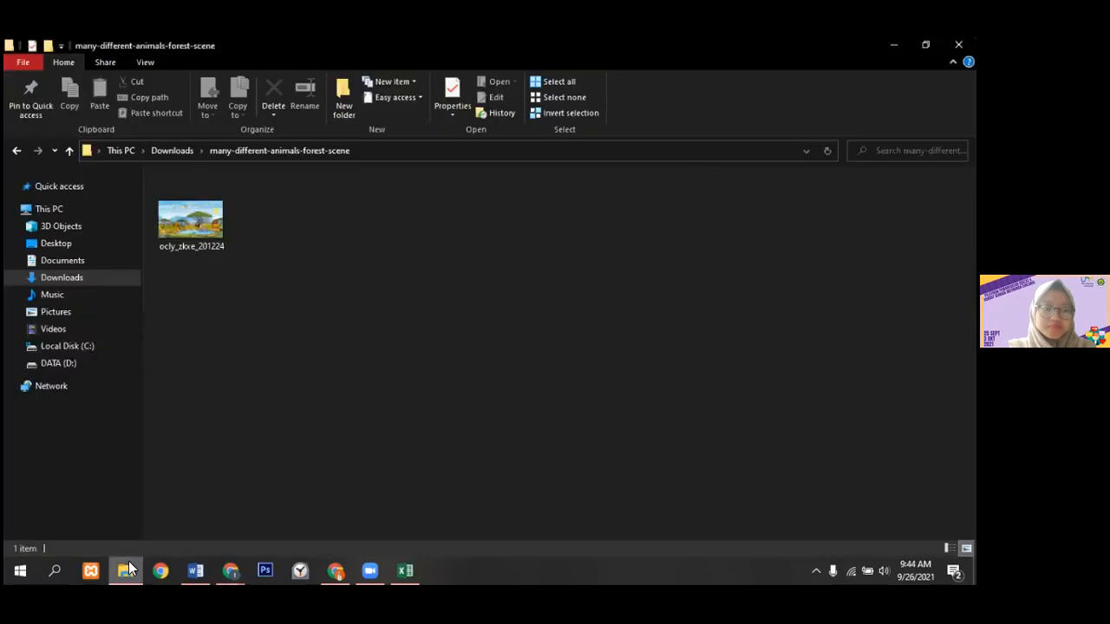
pyautogui.click(86, 277)
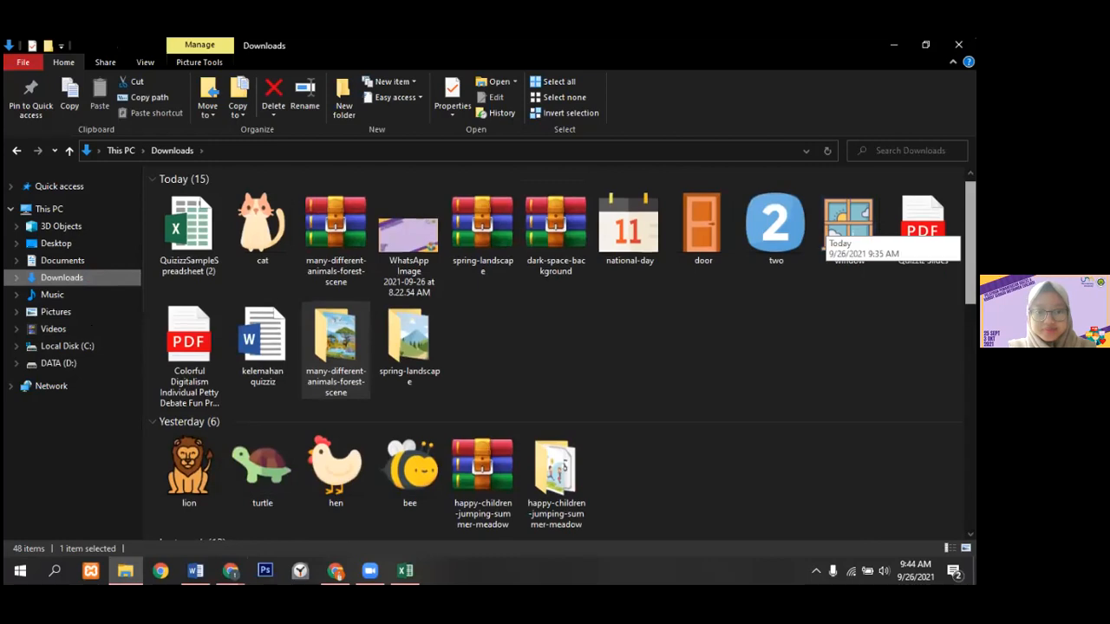
pyautogui.scroll(-1, 824, 223)
pyautogui.scroll(-3, 824, 234)
pyautogui.scroll(2, 824, 234)
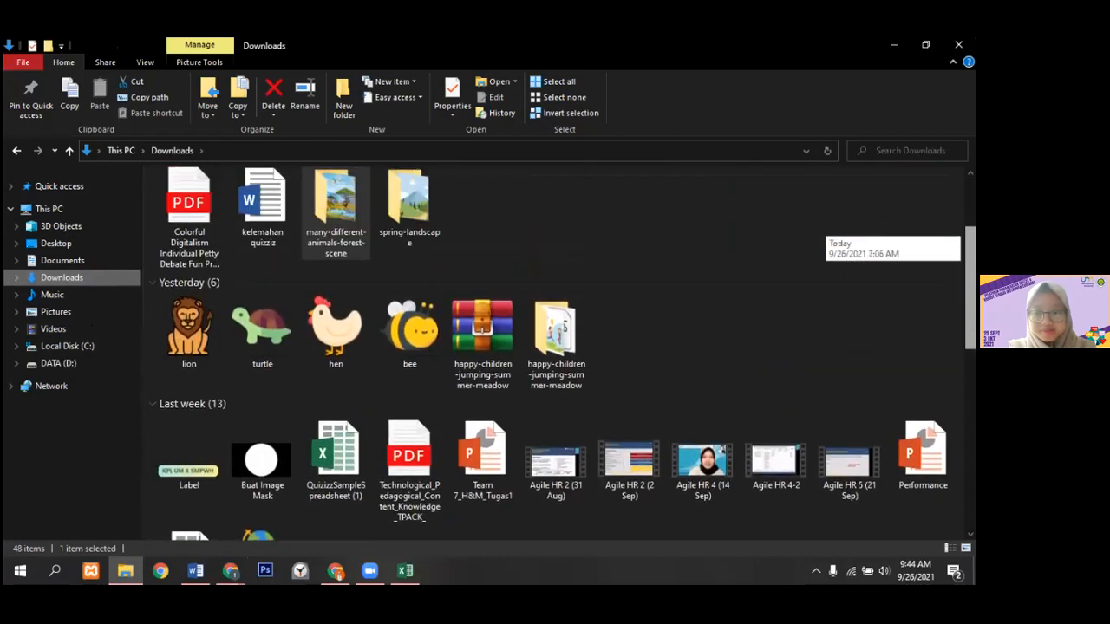
pyautogui.scroll(2, 823, 234)
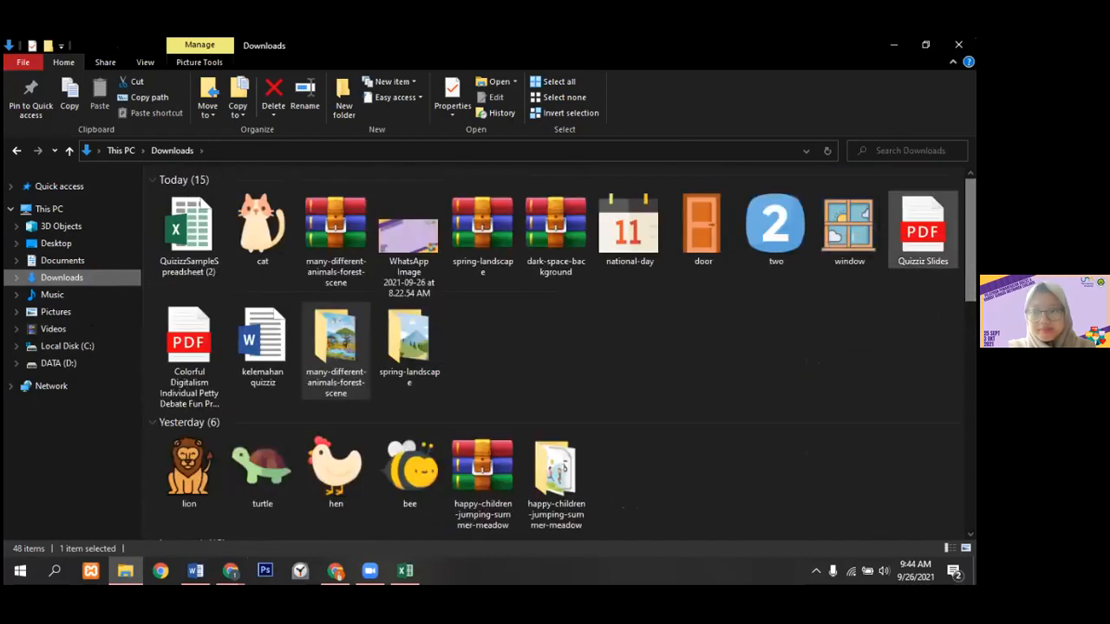
pyautogui.click(922, 228)
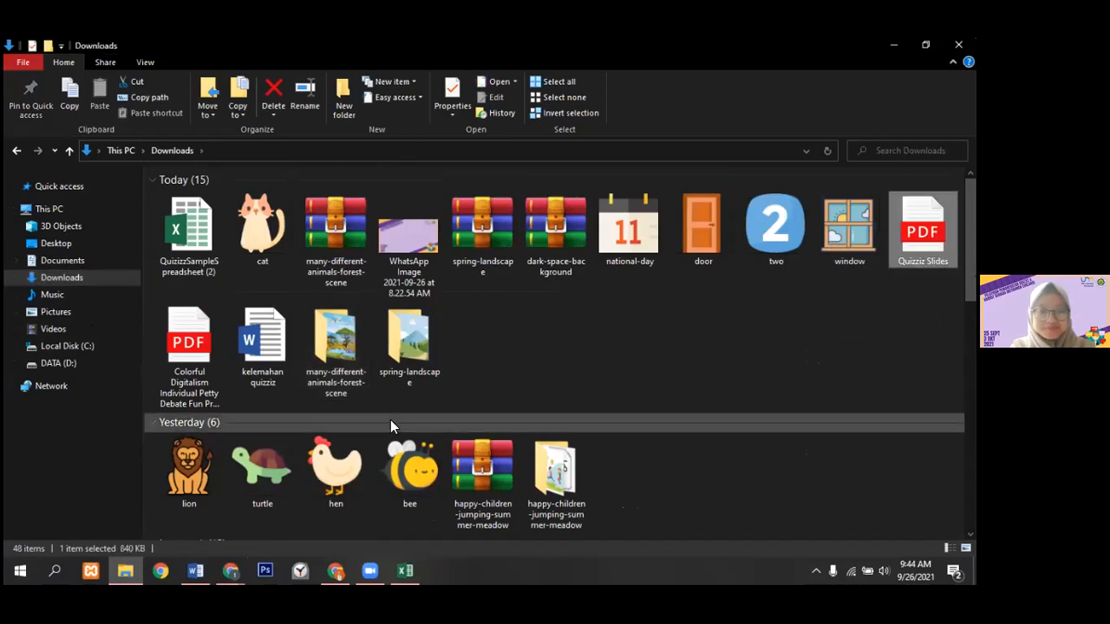
pyautogui.moveTo(971, 197); pyautogui.dragTo(970, 277)
pyautogui.moveTo(971, 370); pyautogui.dragTo(970, 288)
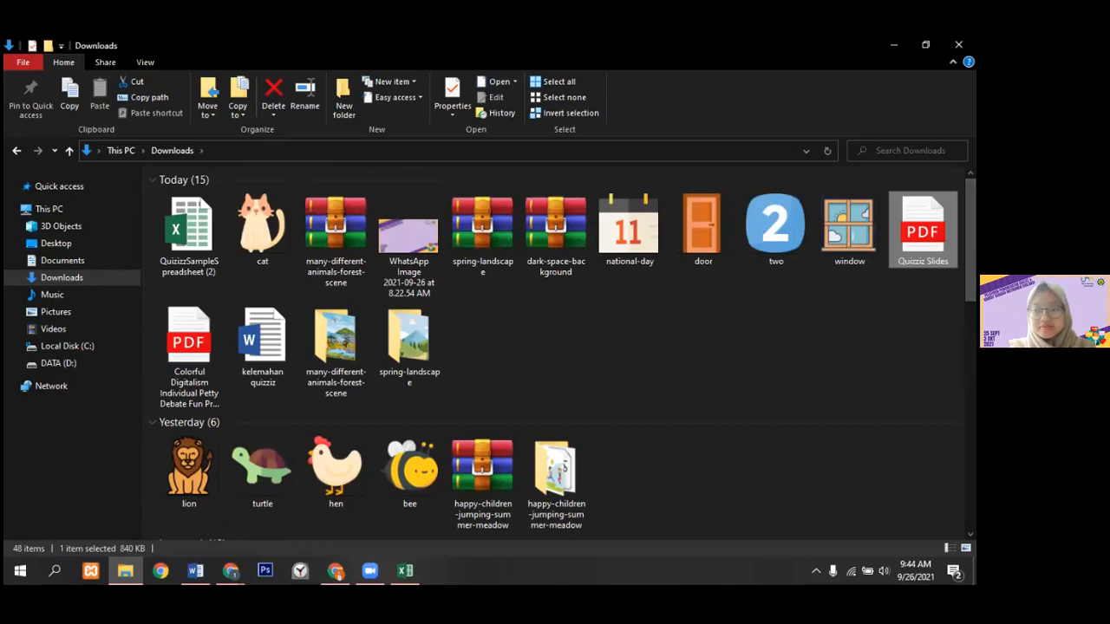
# - Load the Quizziz Slides PDF into the import dialog and exclude its pages 9 to 13 from the selection
pyautogui.moveTo(922, 230); pyautogui.dragTo(490, 327)
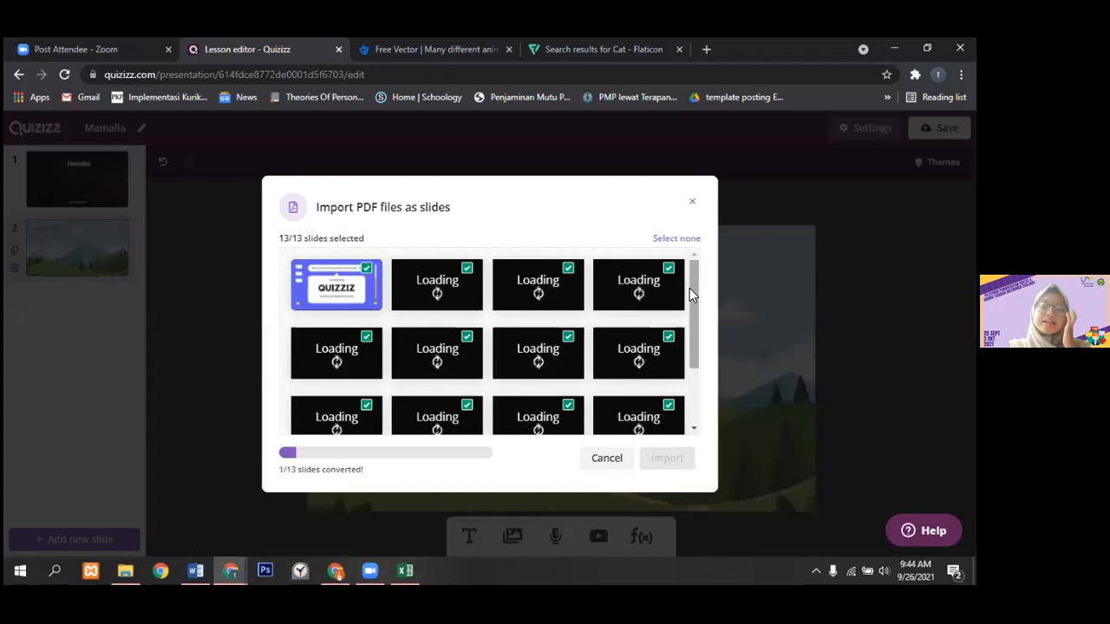
pyautogui.moveTo(691, 302); pyautogui.dragTo(693, 363)
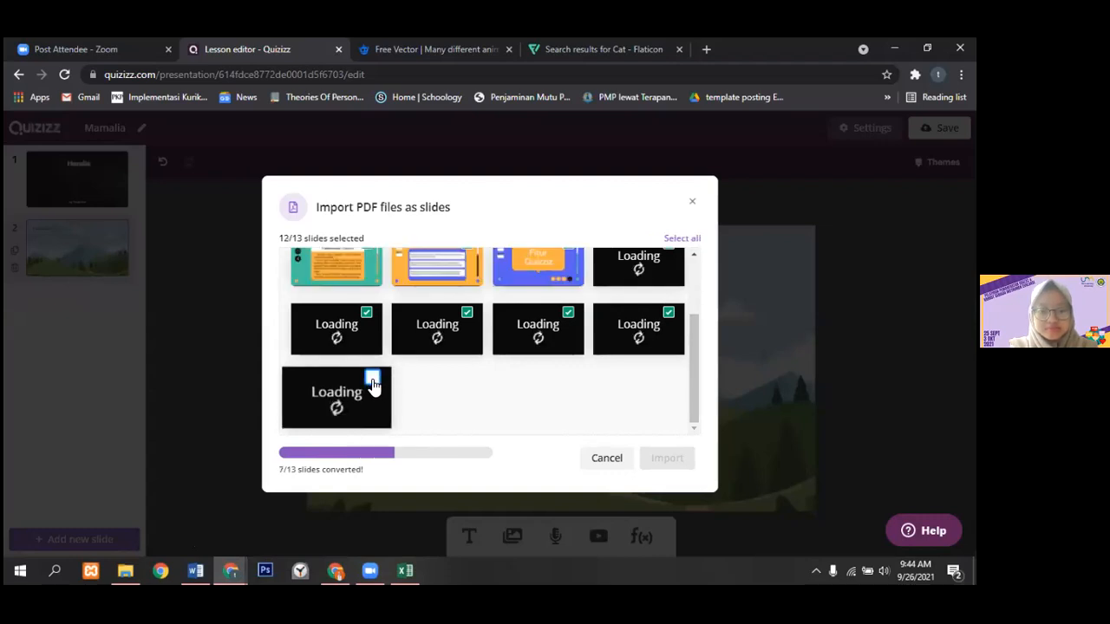
pyautogui.click(373, 380)
pyautogui.click(374, 310)
pyautogui.click(467, 312)
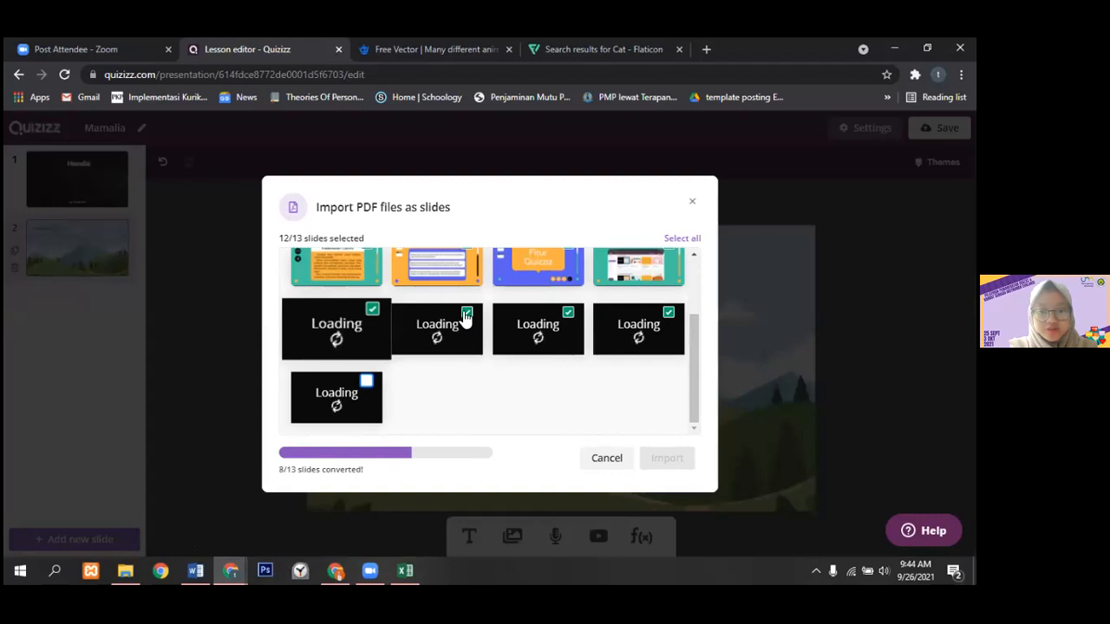
pyautogui.click(567, 314)
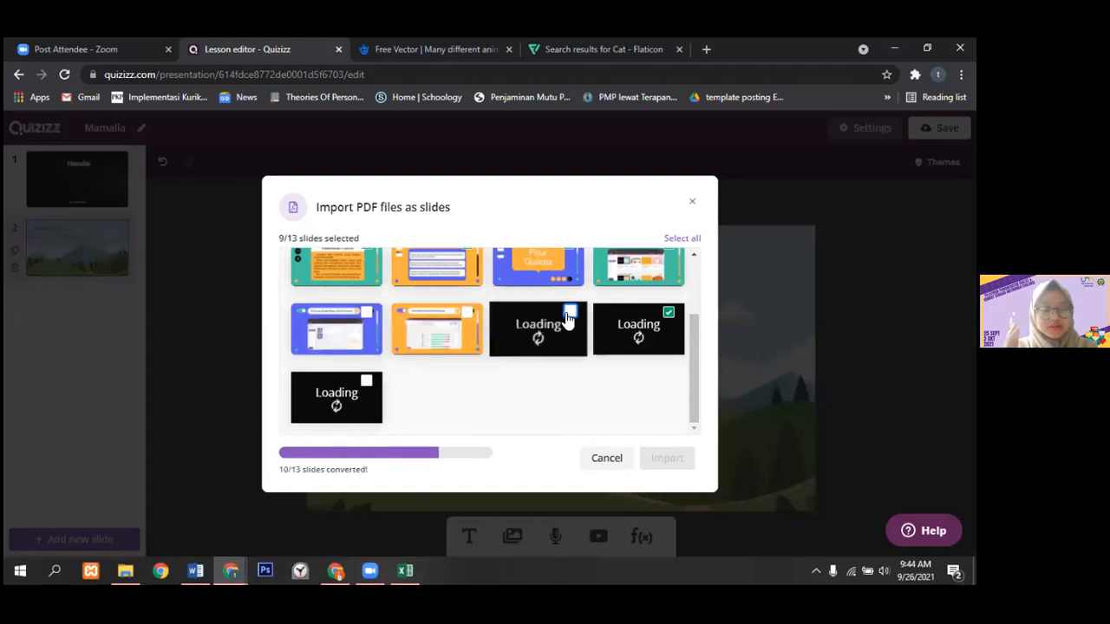
pyautogui.click(672, 311)
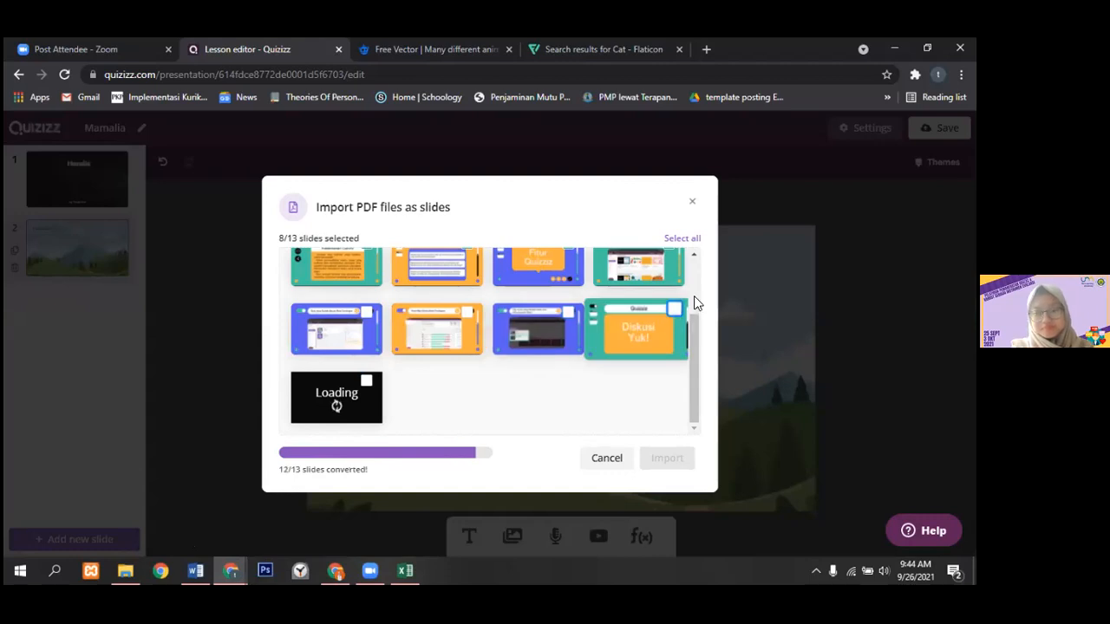
# - Exclude pages 5 to 8 as well and import the first four PDF pages as slides
pyautogui.scroll(3, 674, 357)
pyautogui.click(568, 342)
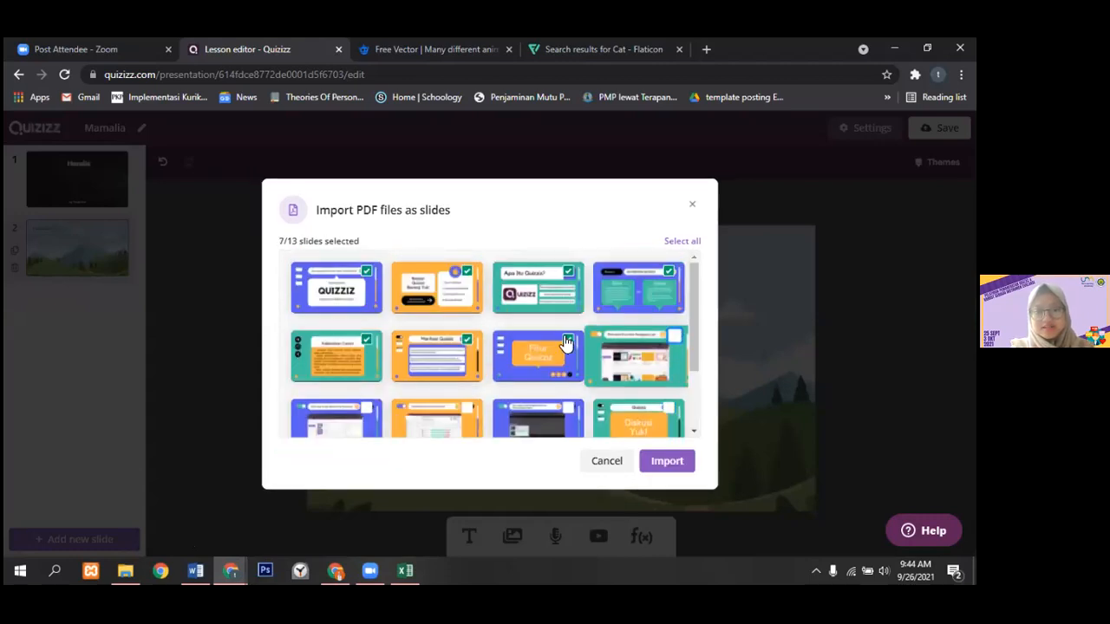
pyautogui.click(368, 340)
pyautogui.click(469, 338)
pyautogui.click(682, 460)
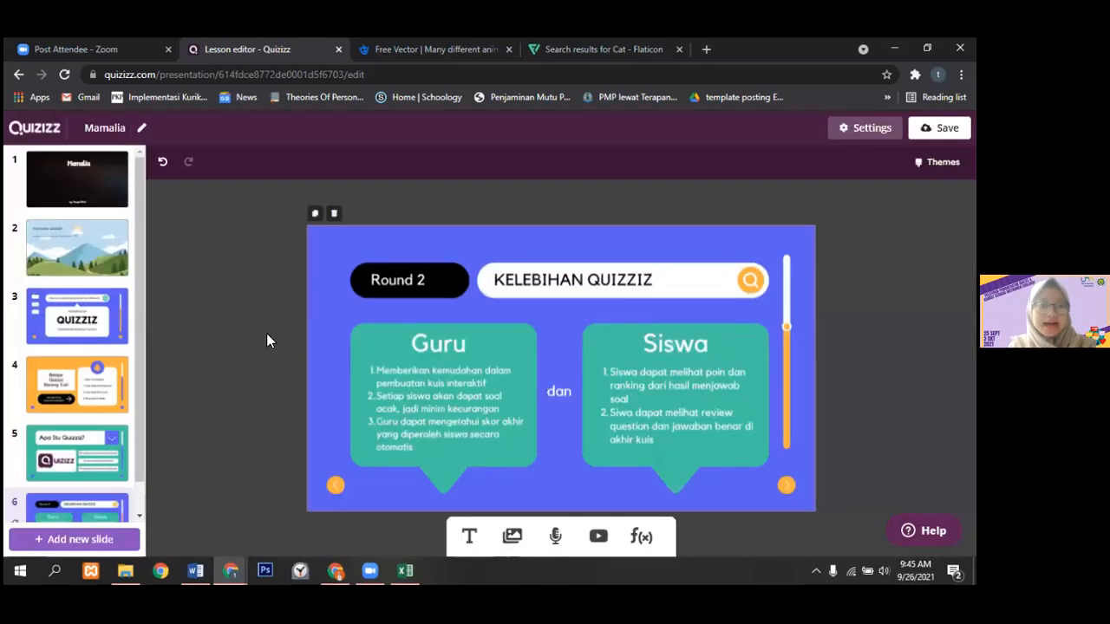
# - Look through the imported PDF slides 3 to 6 in the lesson
pyautogui.scroll(-1, 140, 382)
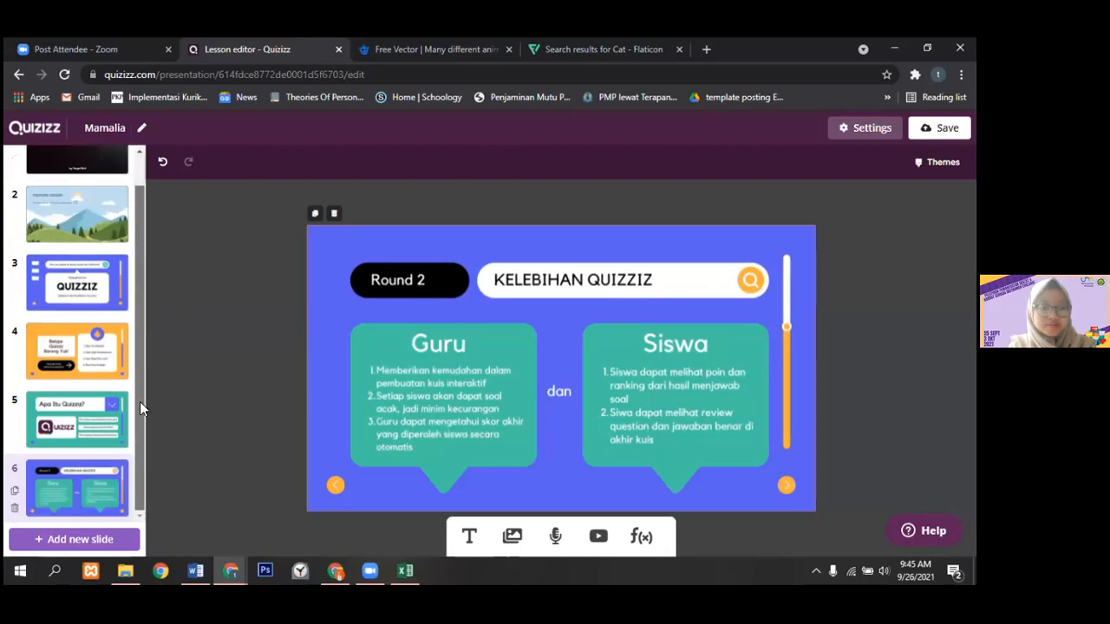
pyautogui.click(103, 272)
pyautogui.click(101, 343)
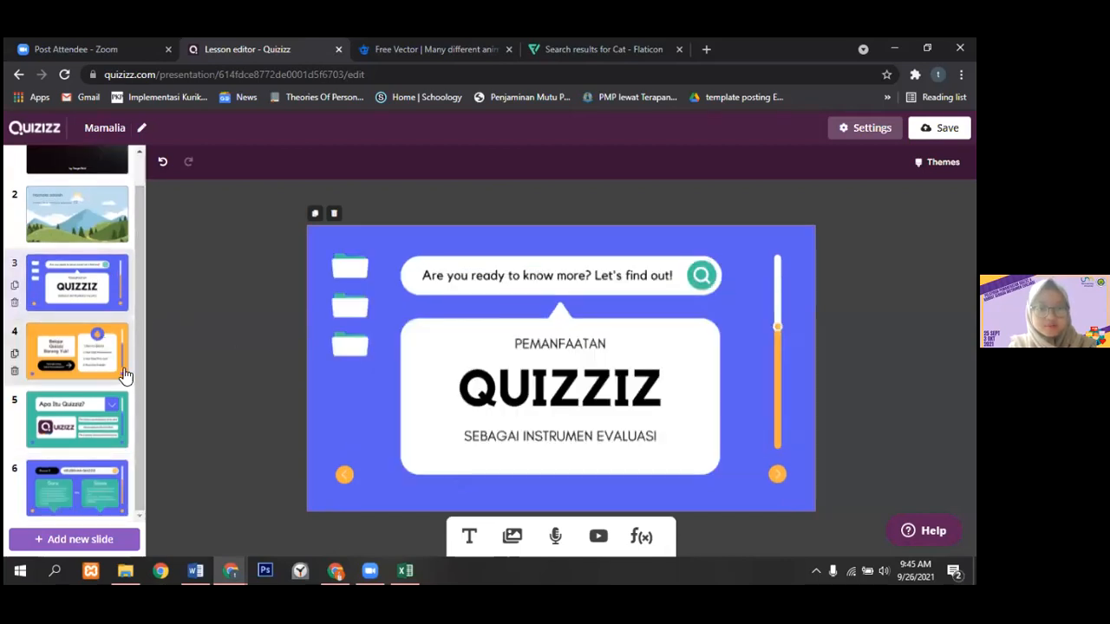
pyautogui.click(109, 413)
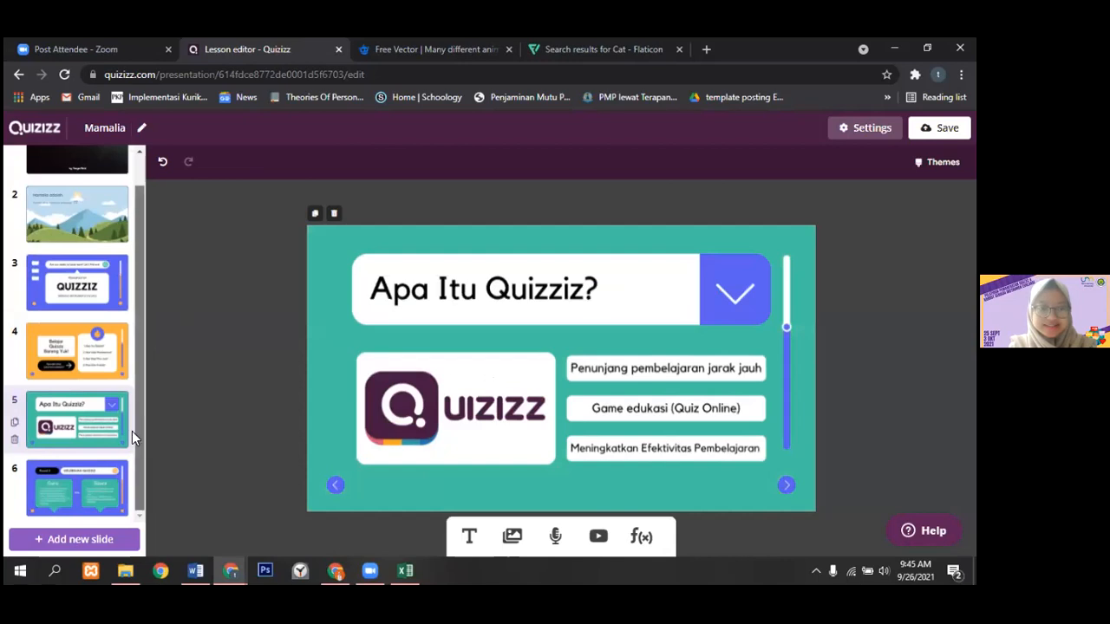
pyautogui.click(101, 497)
# - Add a multiple-choice question slide at the end of the lesson with the question "Mamalia adalah"
pyautogui.click(108, 539)
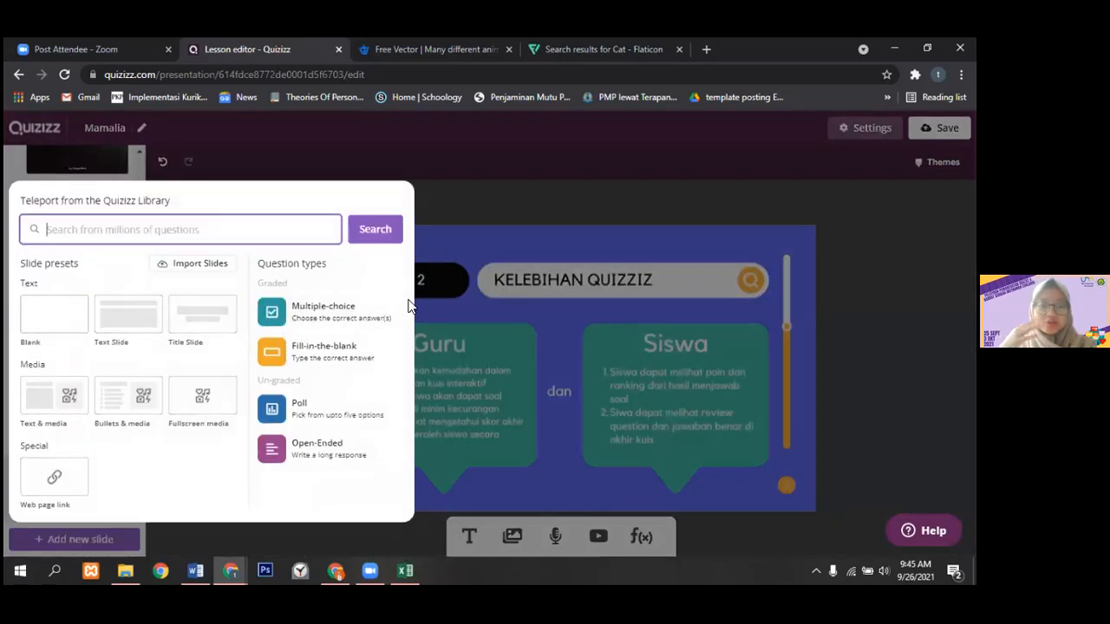
pyautogui.click(370, 316)
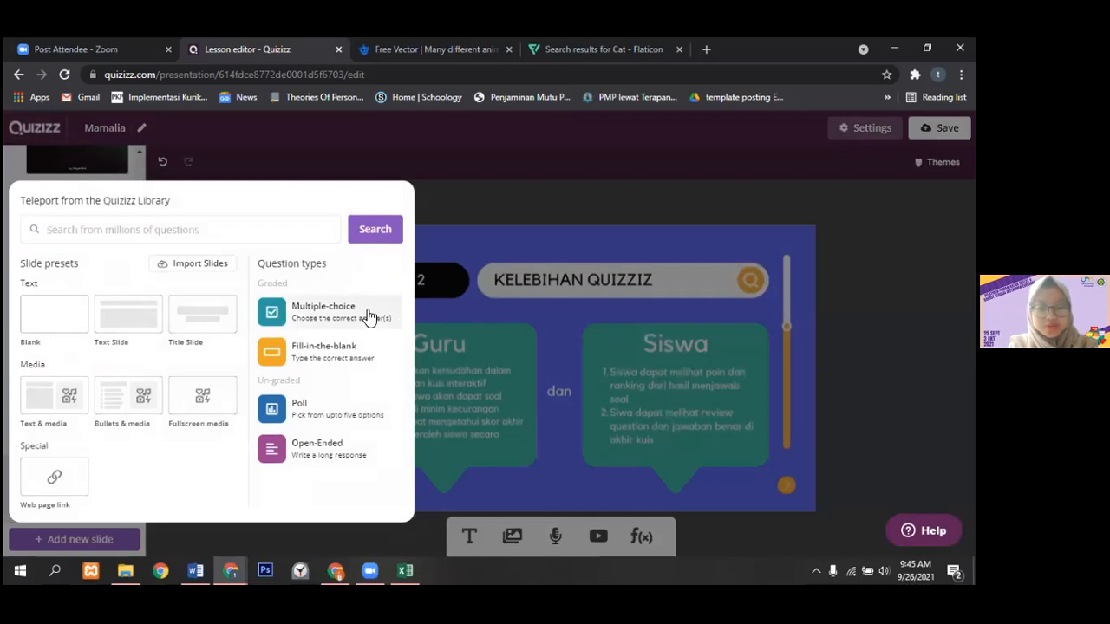
pyautogui.click(338, 322)
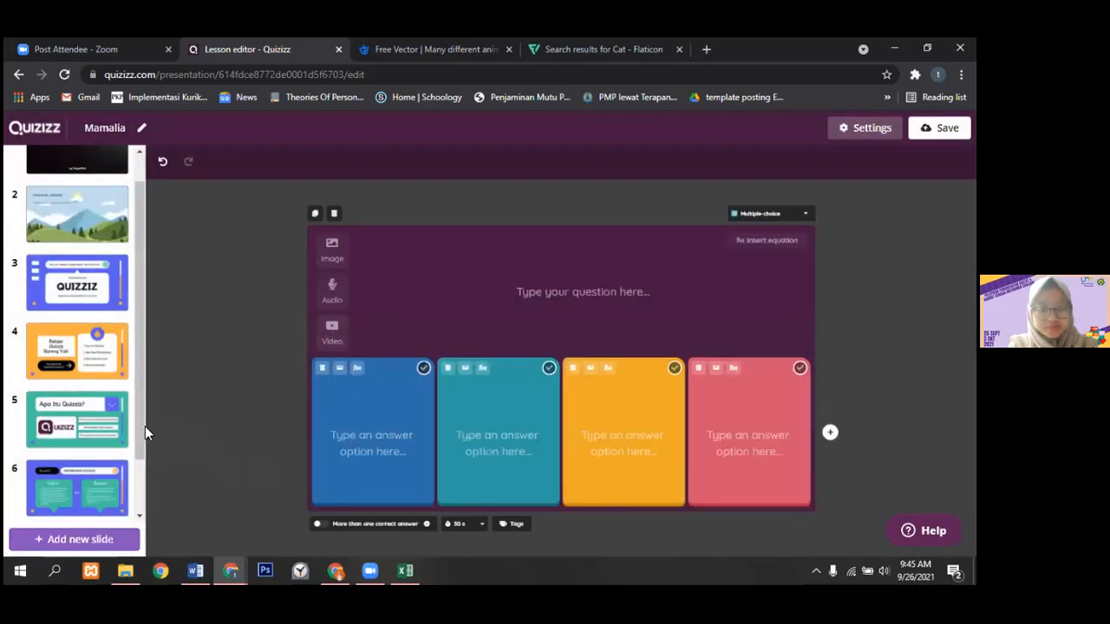
pyautogui.click(606, 282)
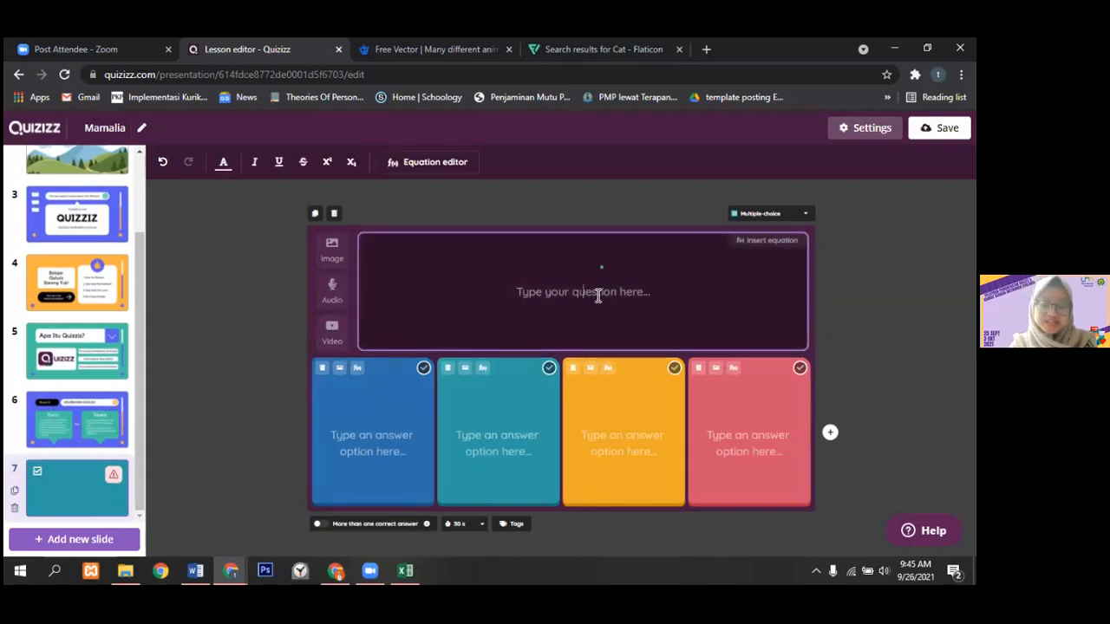
pyautogui.write('Mamalia adalah')
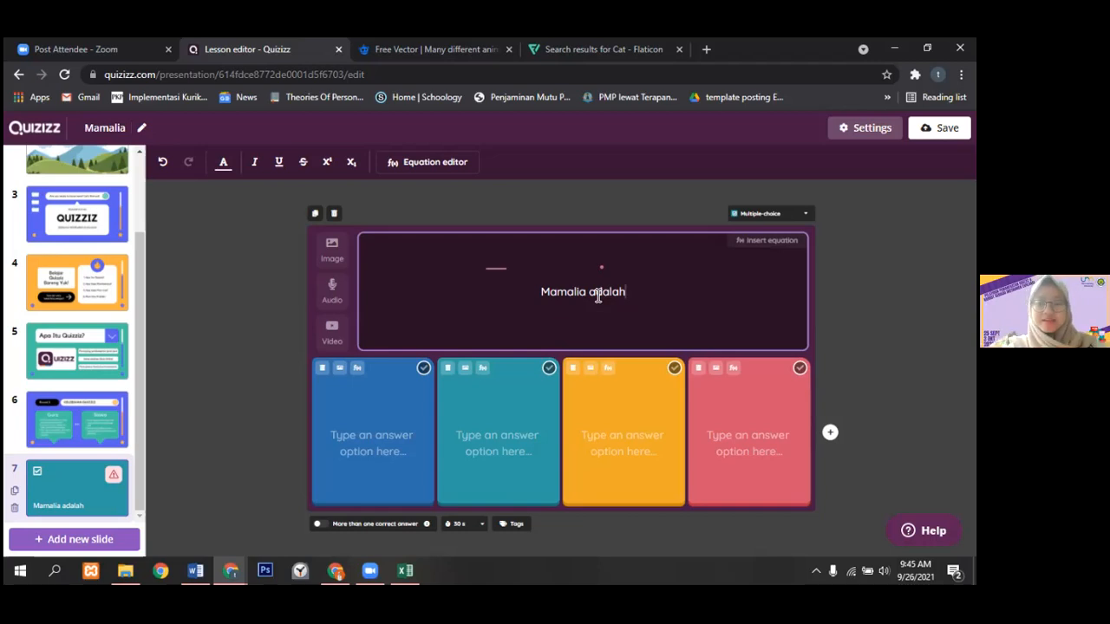
# - Enter "hewan seperti kucing" and "hewan seperti kura-kura" as the first two answer options
pyautogui.click(373, 427)
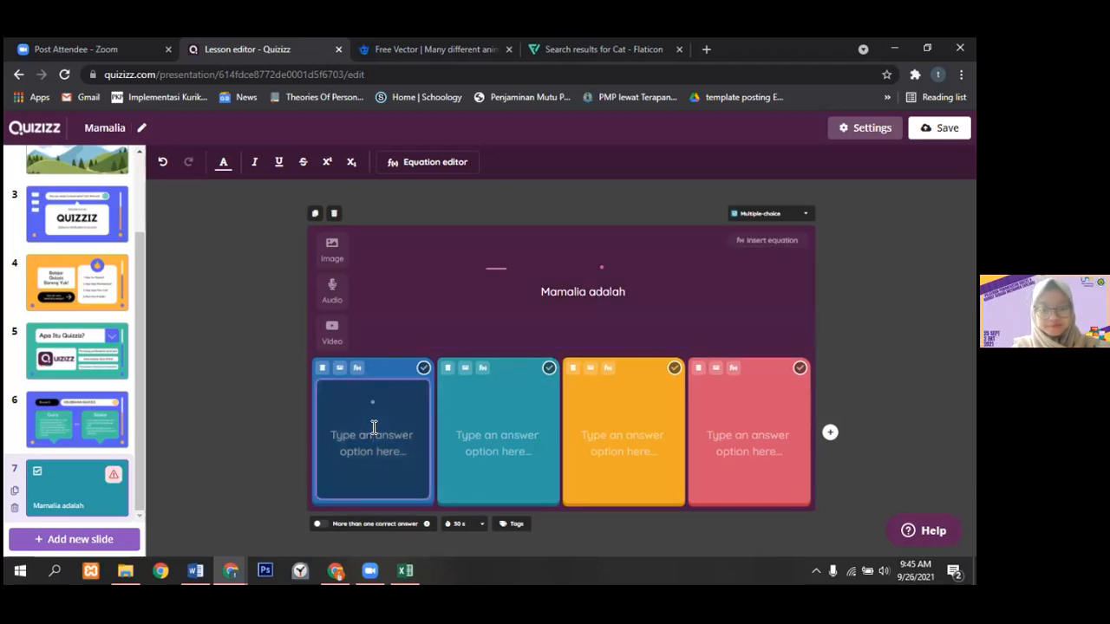
pyautogui.write('hewan seperti kucing')
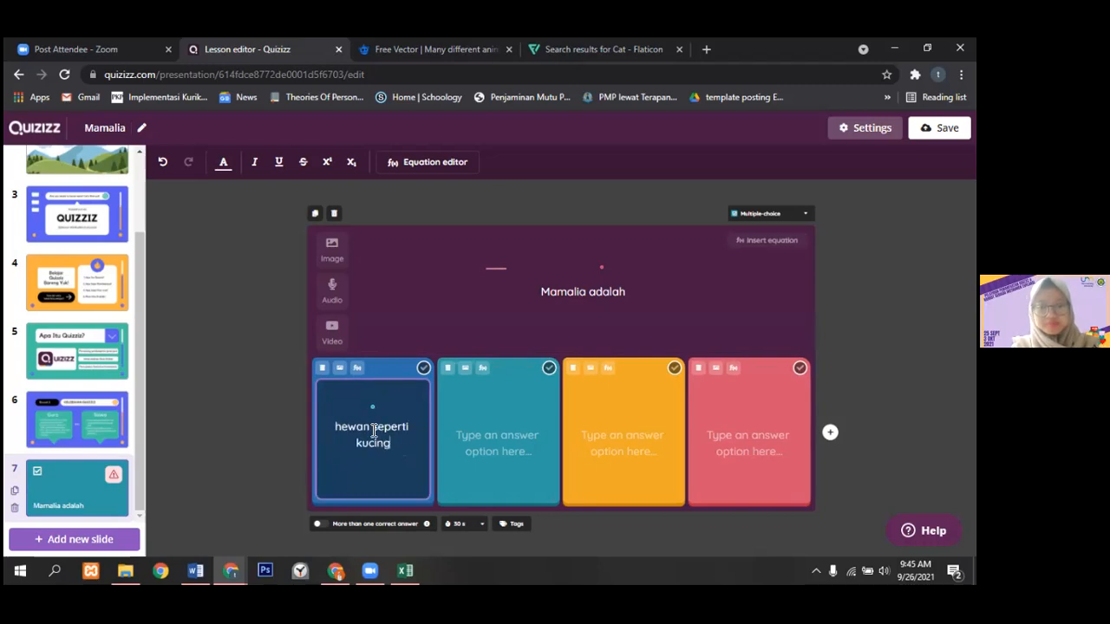
pyautogui.click(524, 447)
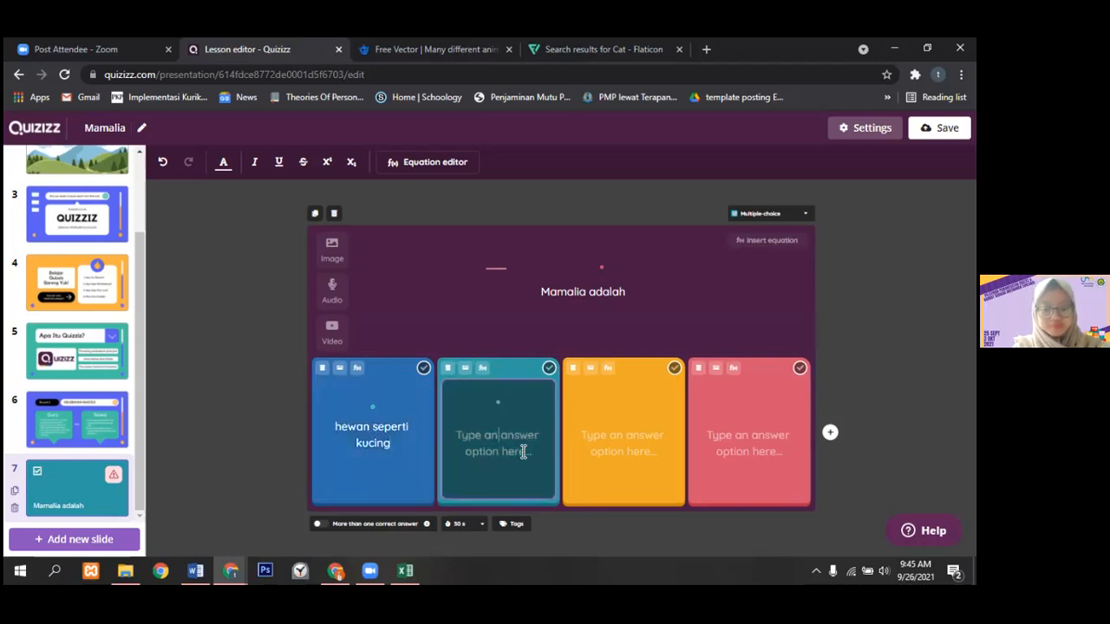
pyautogui.write('hewan seperti kura-kura')
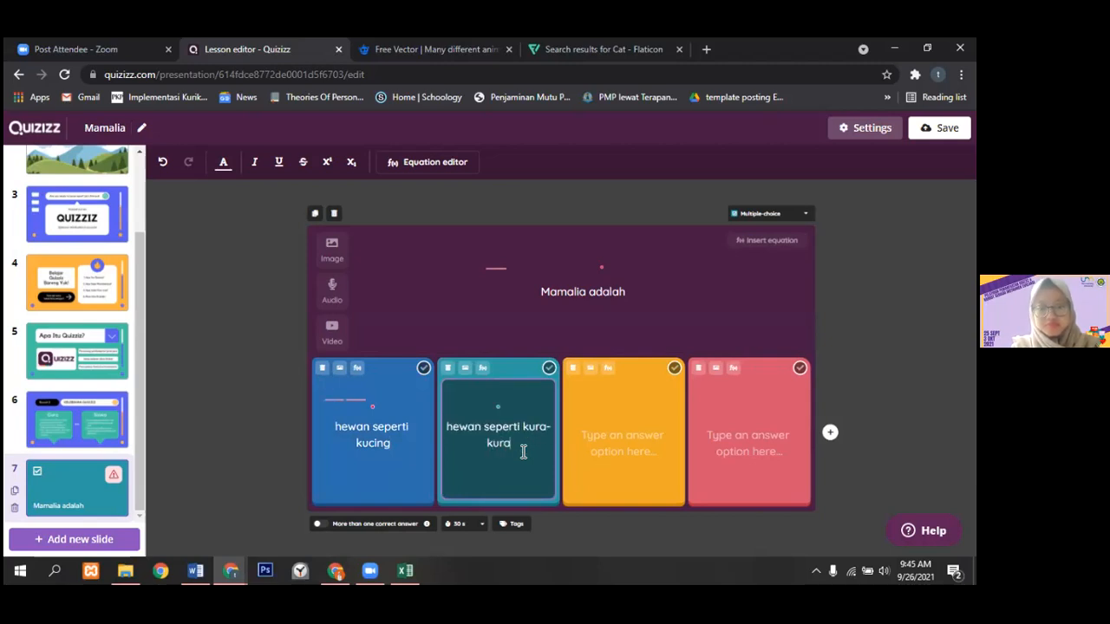
# - Remove the two empty answer options and mark "hewan seperti kucing" as the correct answer
pyautogui.click(574, 374)
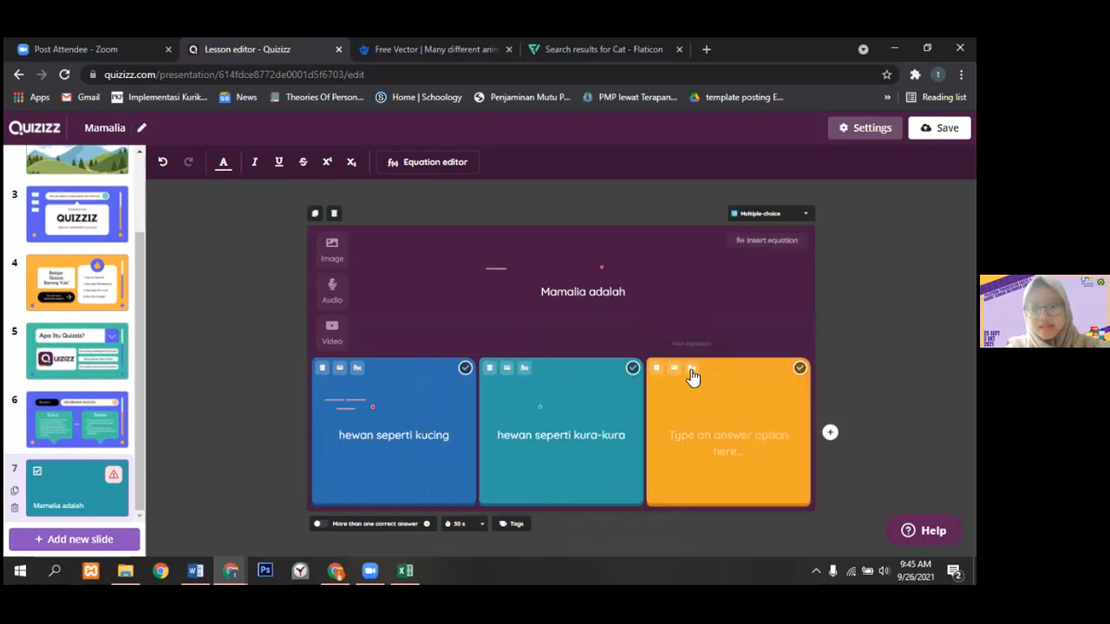
pyautogui.click(663, 374)
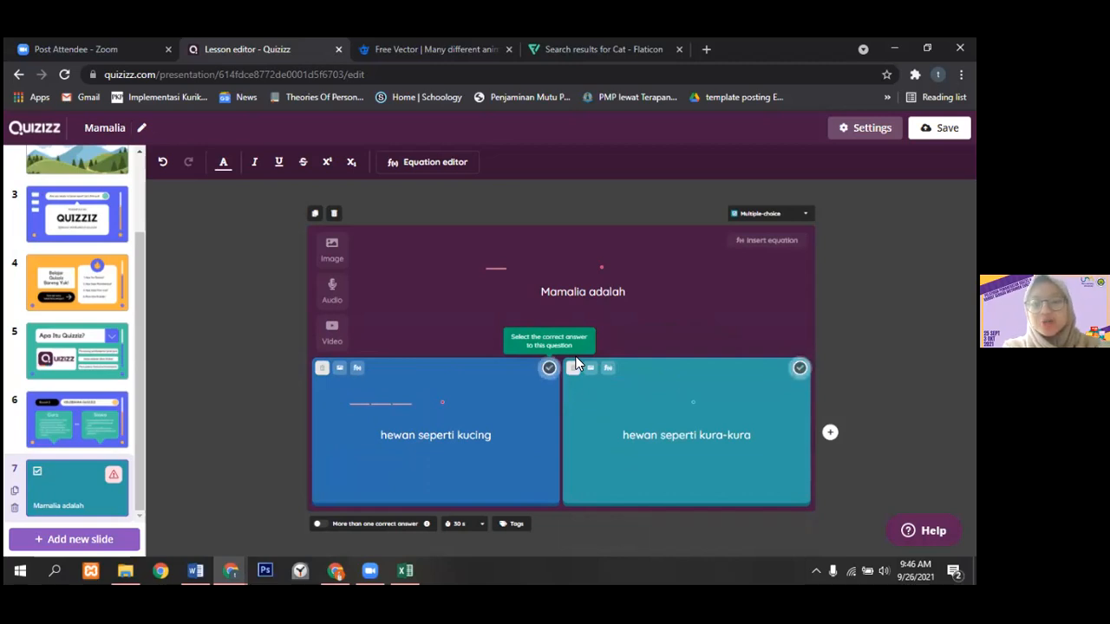
pyautogui.click(548, 370)
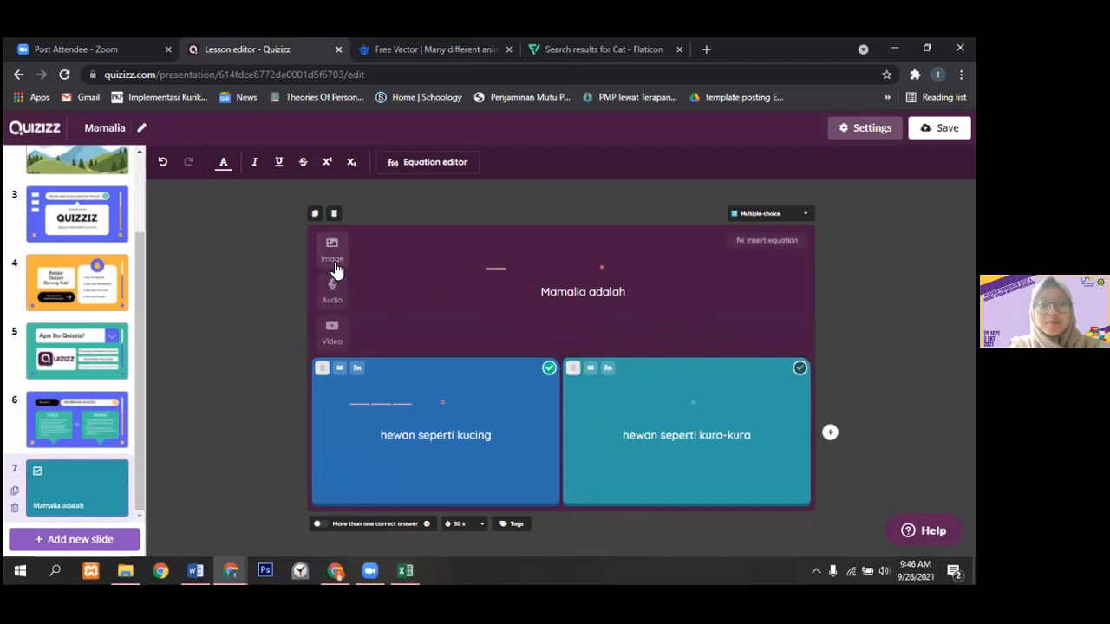
pyautogui.click(367, 402)
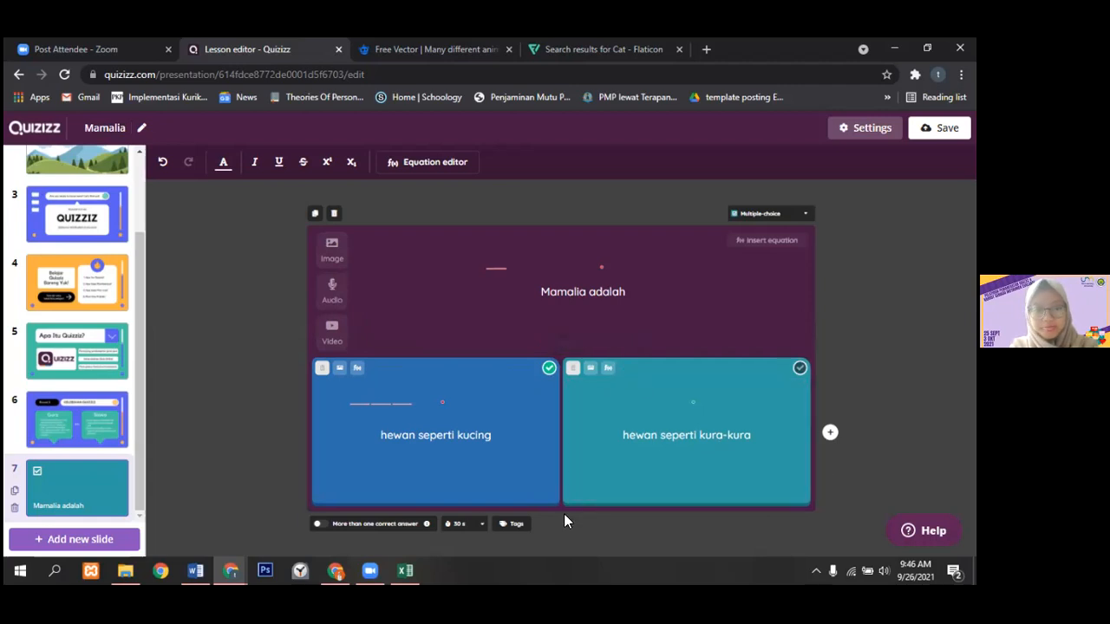
# - Add a fill-in-the-blank question slide reading "Mamalia adalah" with "hewan" as the exact accepted answer
pyautogui.click(78, 539)
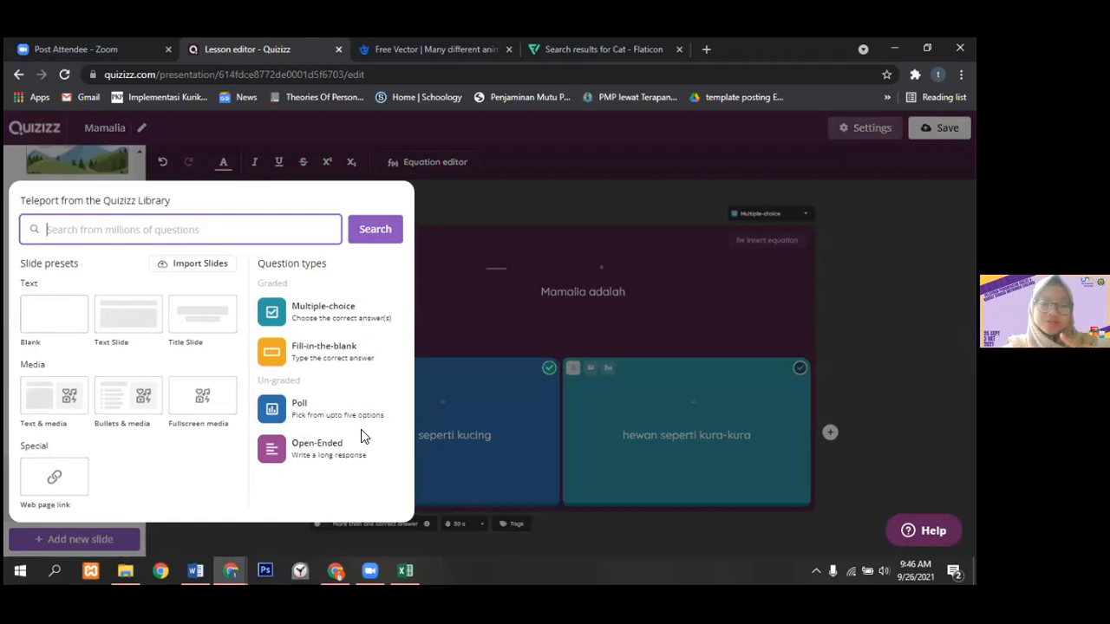
pyautogui.click(319, 359)
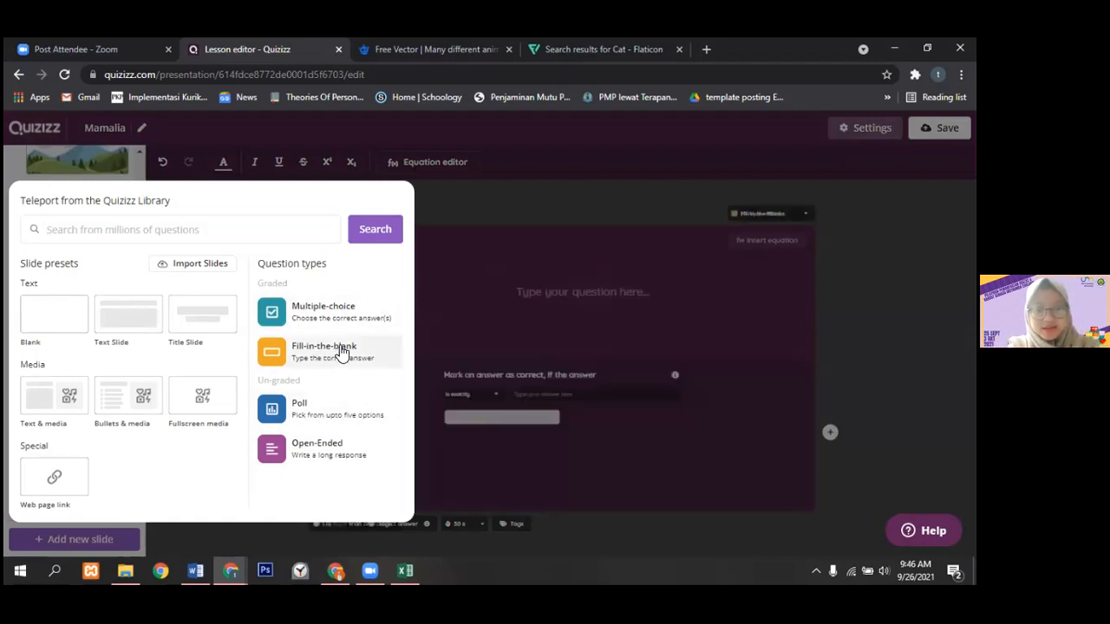
pyautogui.write('Mamalia')
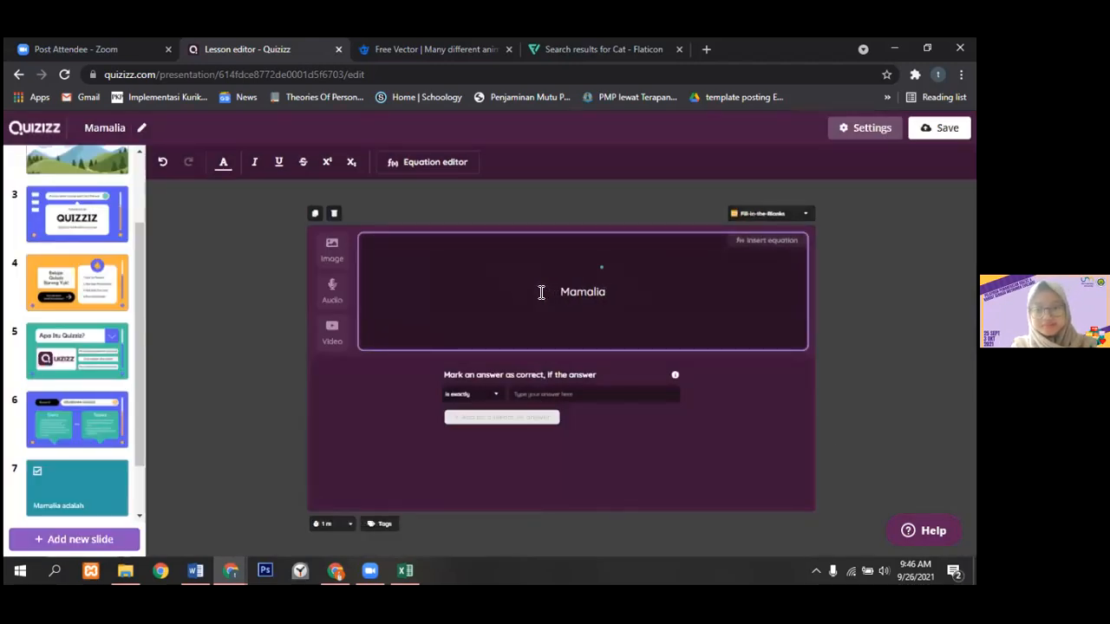
pyautogui.write(' adalah')
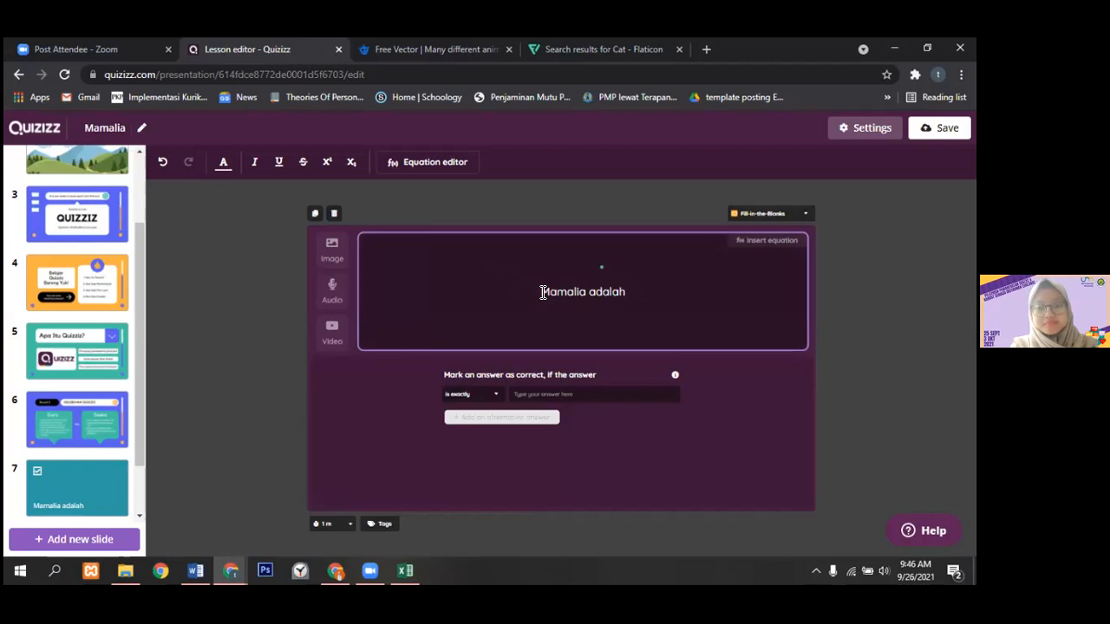
pyautogui.click(570, 398)
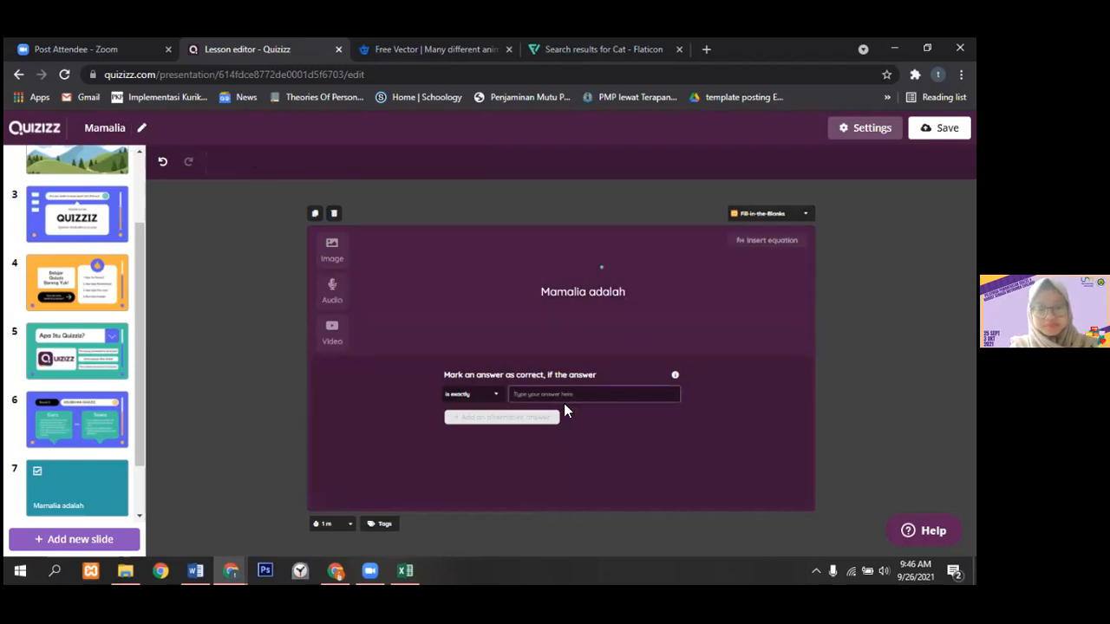
pyautogui.write('hewan')
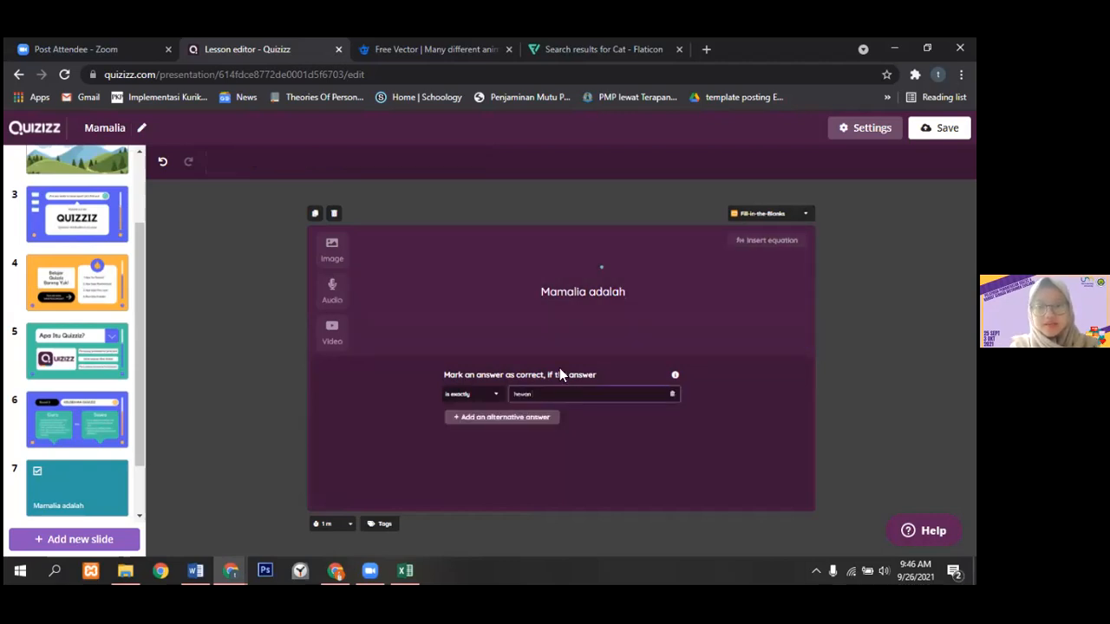
# - Replace the fill-in-the-blank question text with "Kucing termasuk hewan" and change its accepted answer to "mam"
pyautogui.moveTo(613, 298)
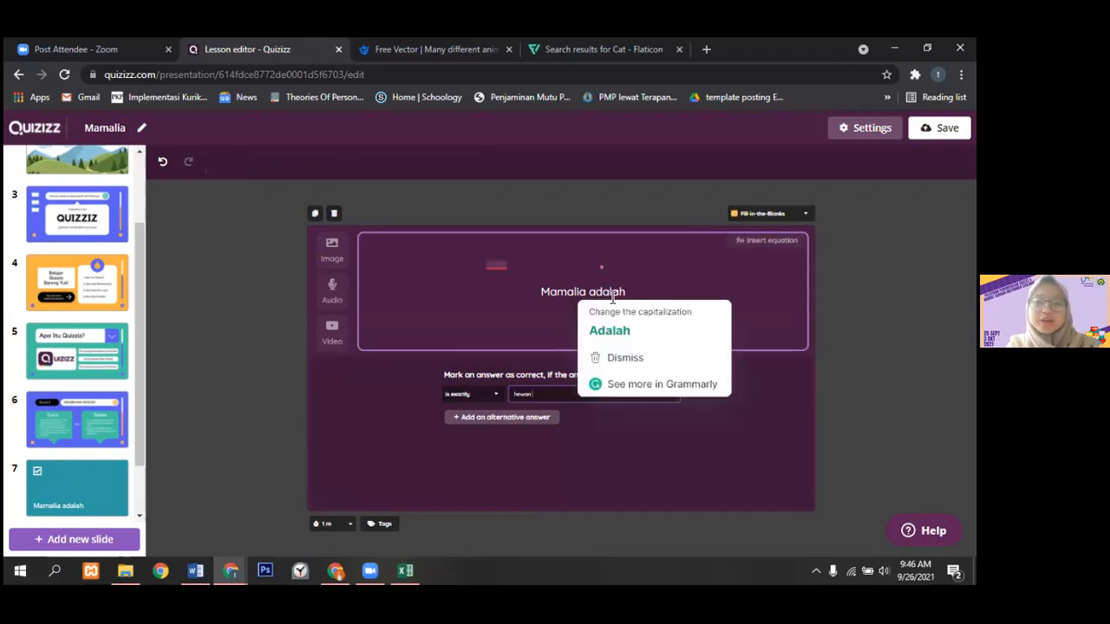
pyautogui.click(574, 292)
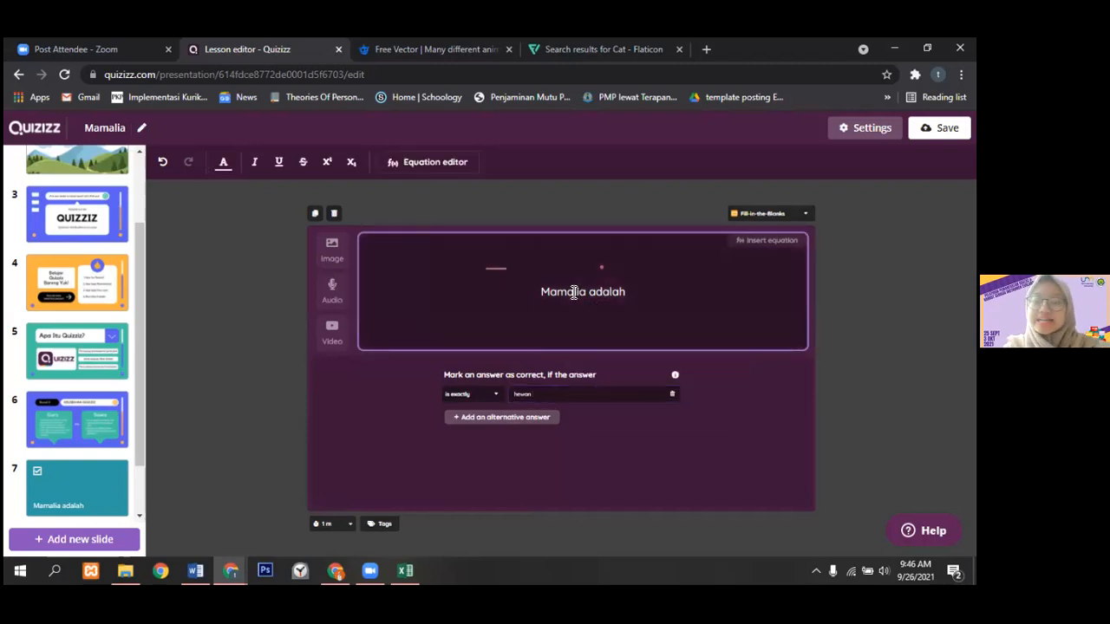
pyautogui.tripleClick(574, 292)
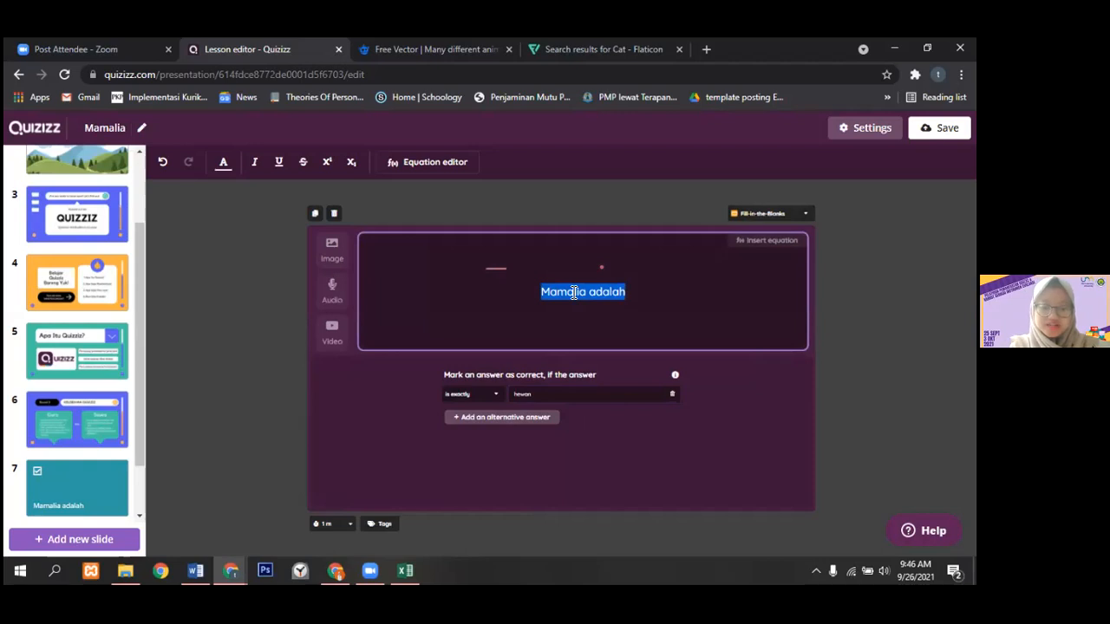
pyautogui.write('Kucing termasu')
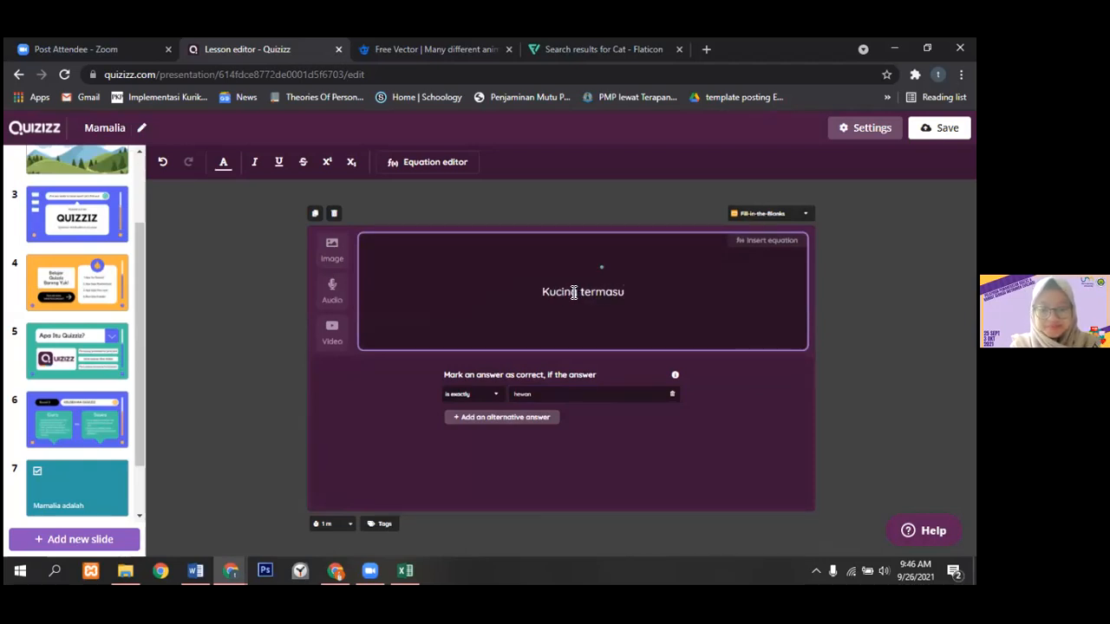
pyautogui.write('k hewan')
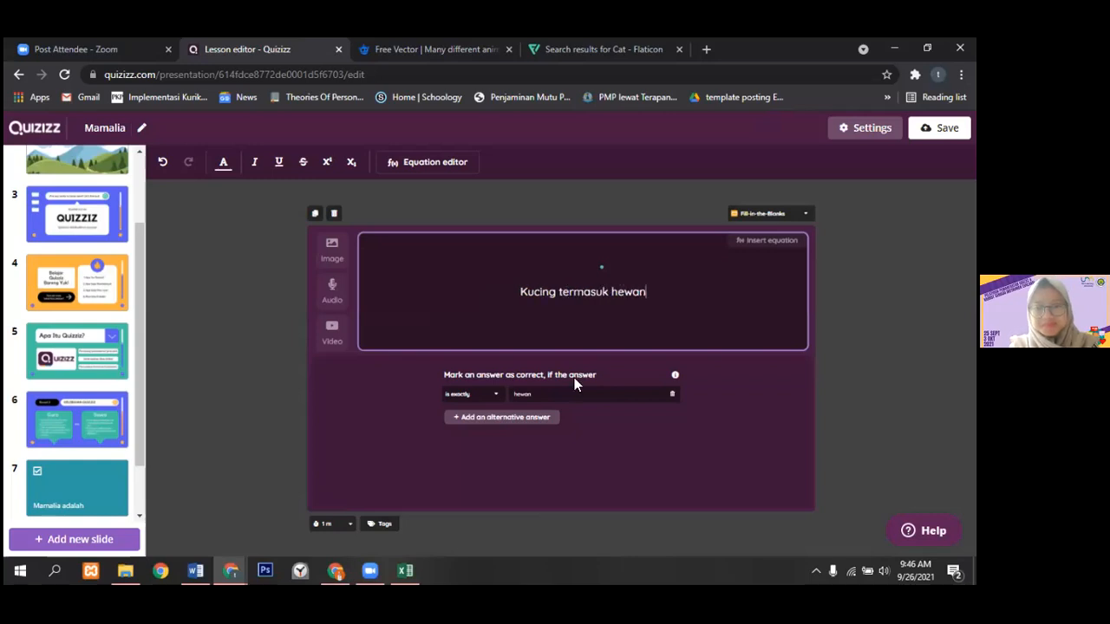
pyautogui.click(509, 404)
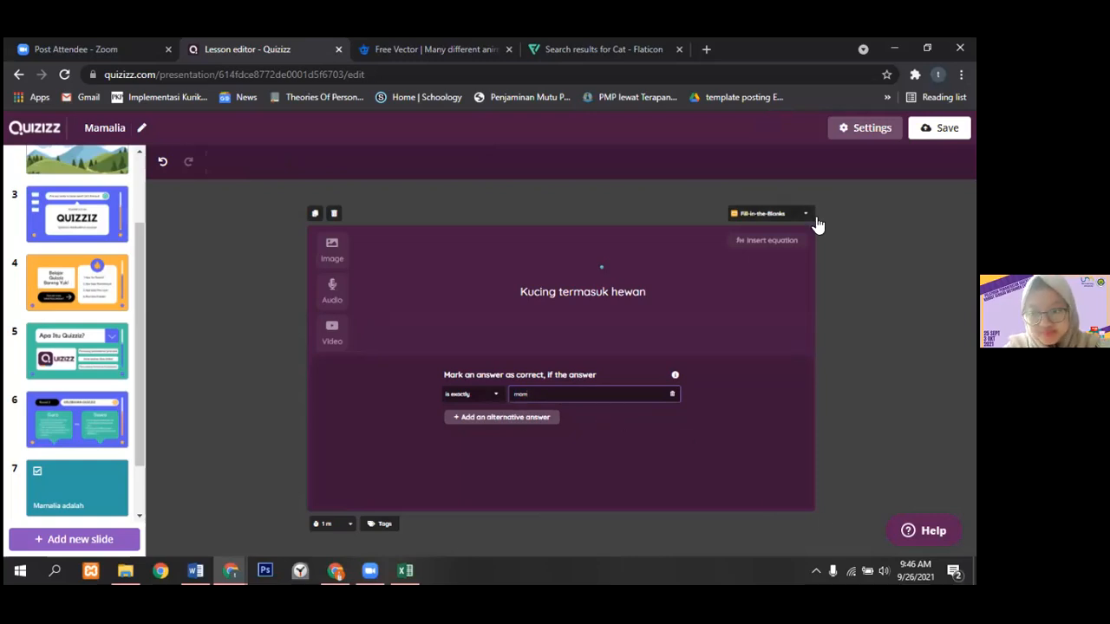
pyautogui.hotkey('ctrl', '=')
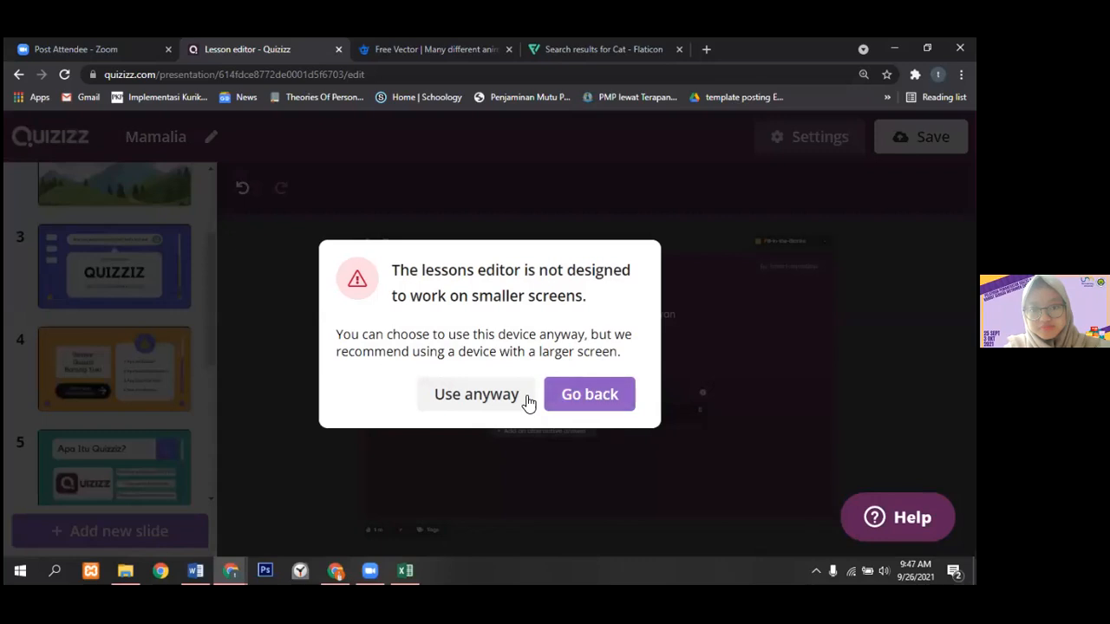
pyautogui.click(568, 403)
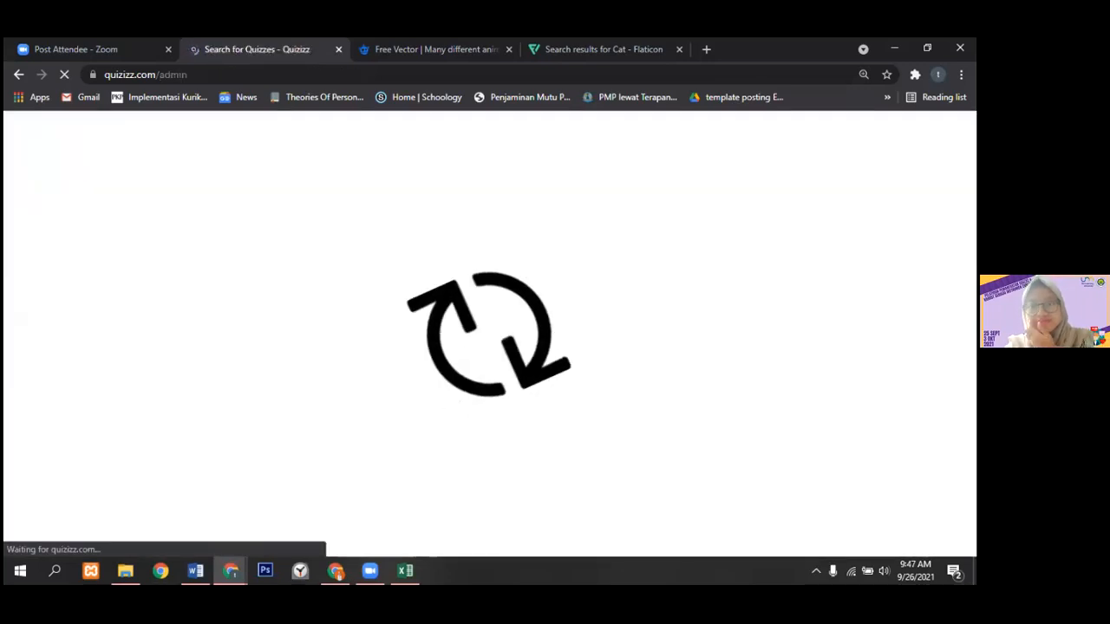
pyautogui.hotkey('ctrl', '-')
pyautogui.click(801, 101)
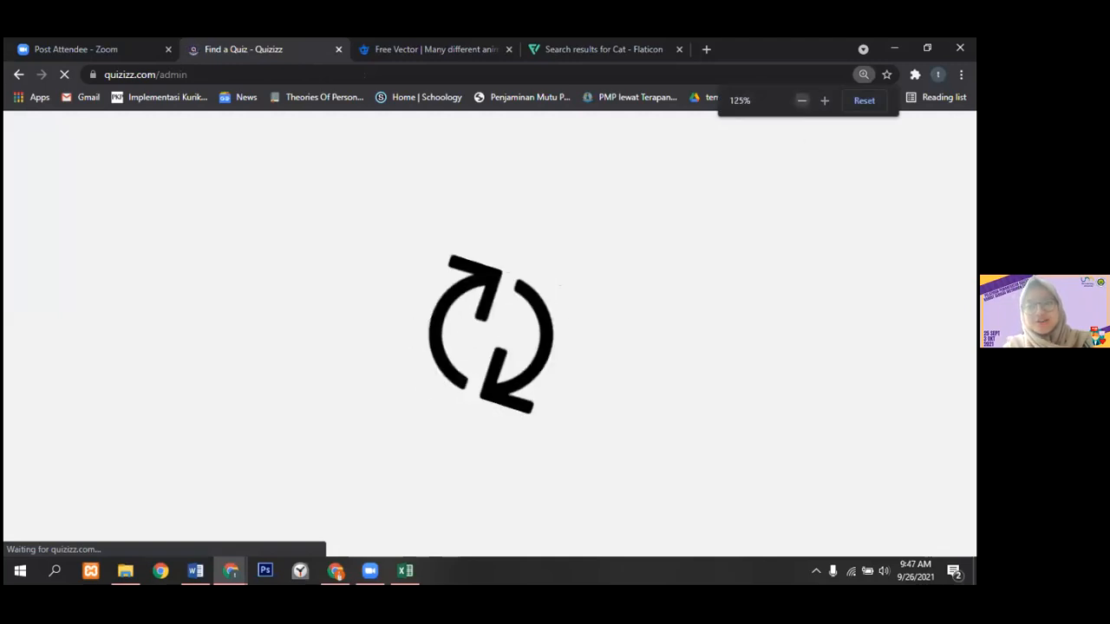
pyautogui.hotkey('ctrl', '-')
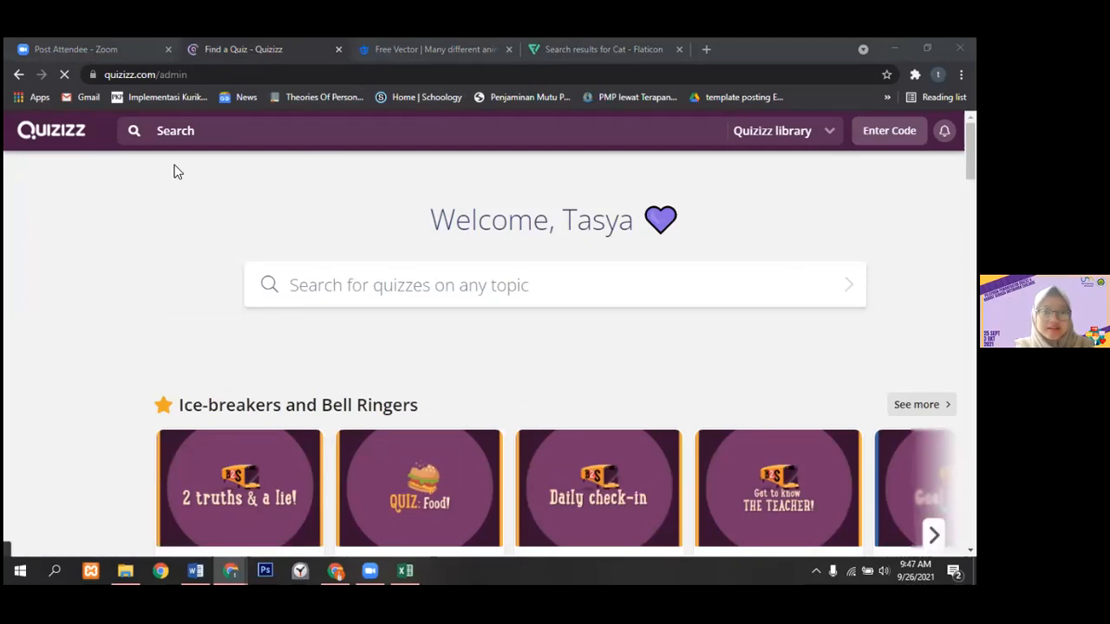
# - Reopen the draft Mamalia lesson from the personal library for editing
pyautogui.click(79, 136)
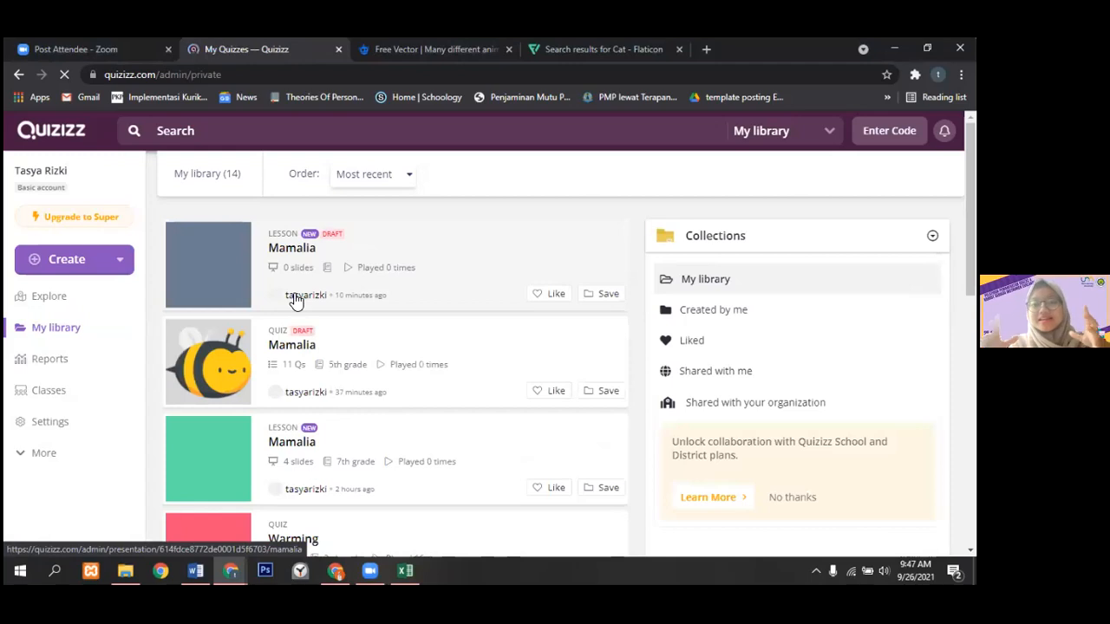
pyautogui.click(231, 259)
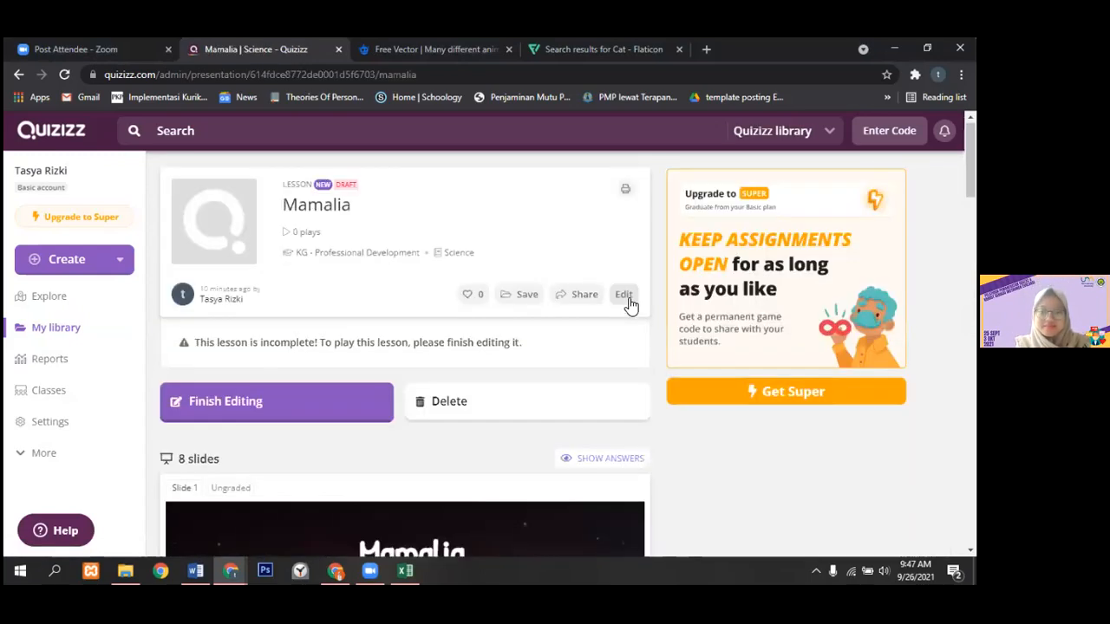
pyautogui.click(623, 296)
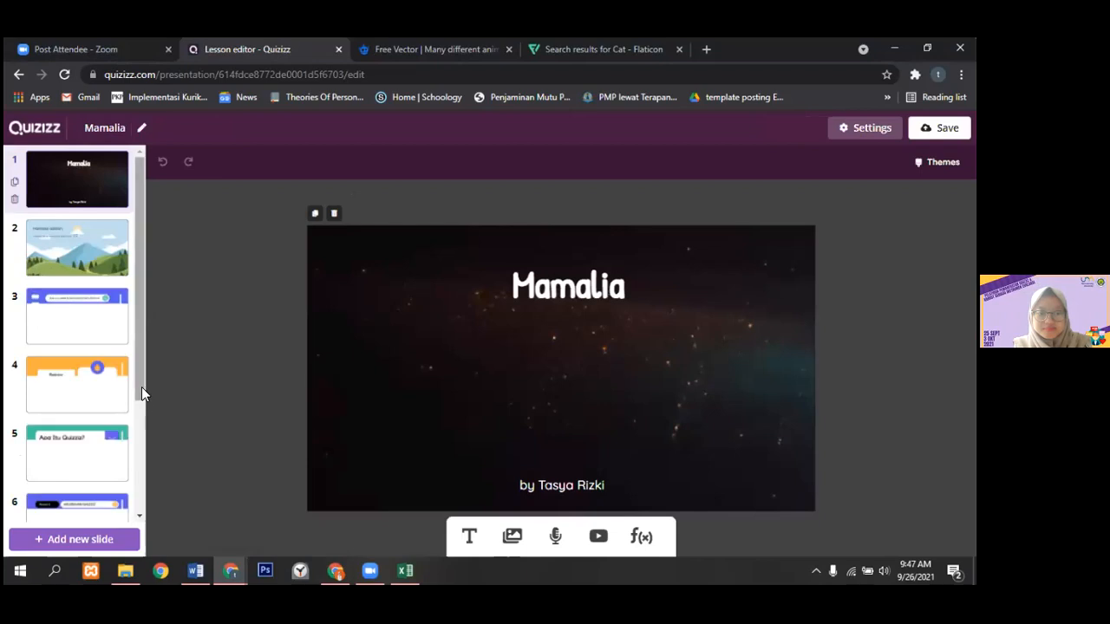
# - Correct the accepted answer of the "Kucing termasuk hewan" question on slide 8 to "mamalia"
pyautogui.scroll(-3, 141, 387)
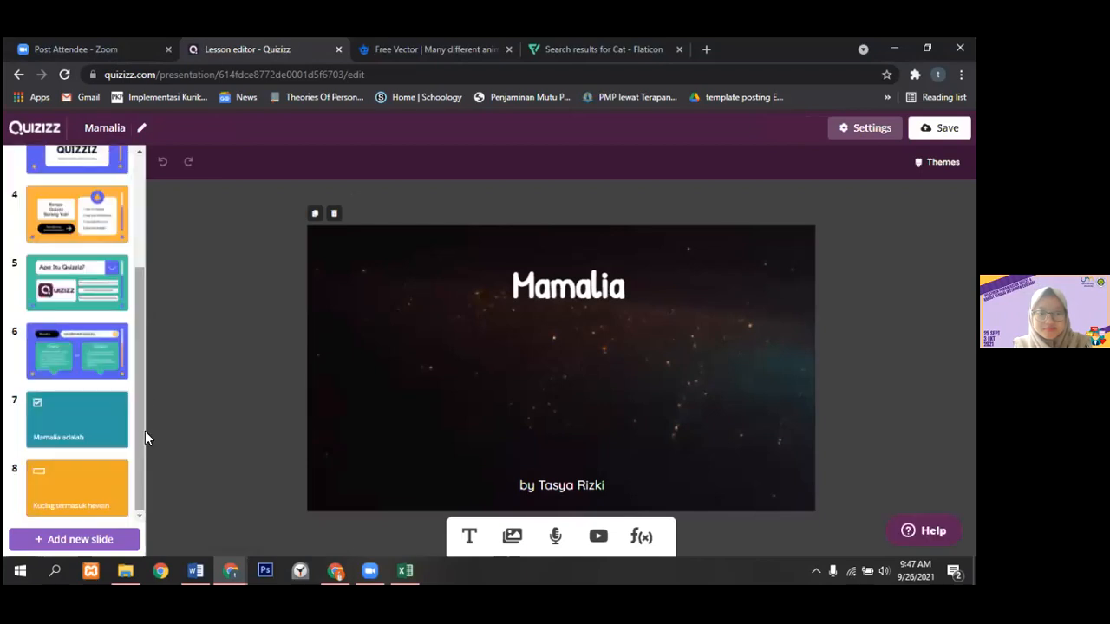
pyautogui.click(83, 490)
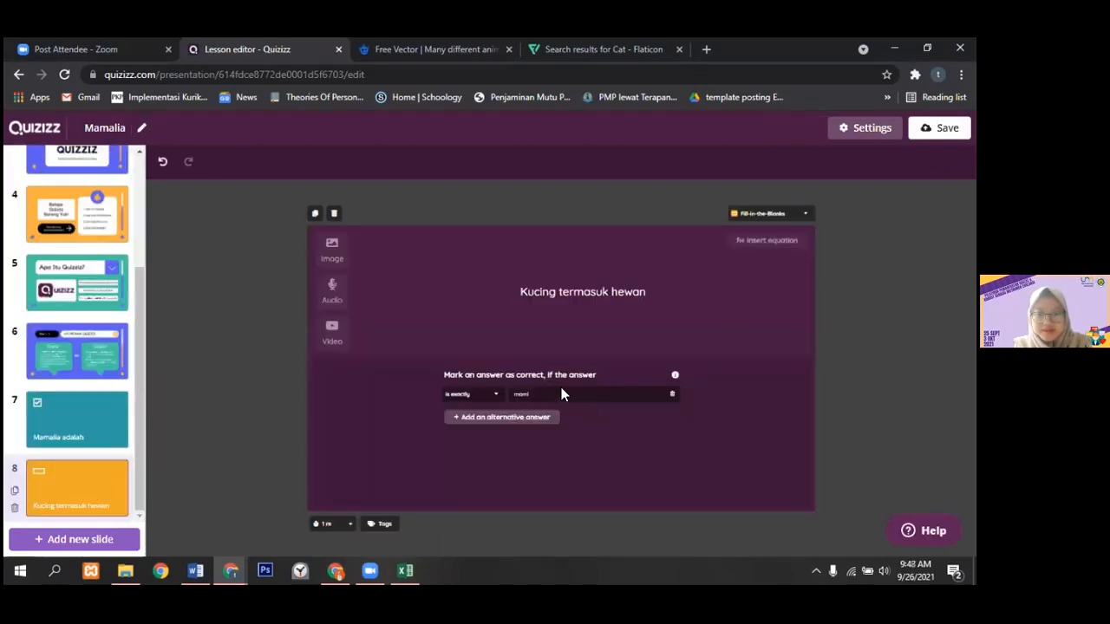
pyautogui.click(553, 394)
pyautogui.press('BackSpace')
pyautogui.write('alia')
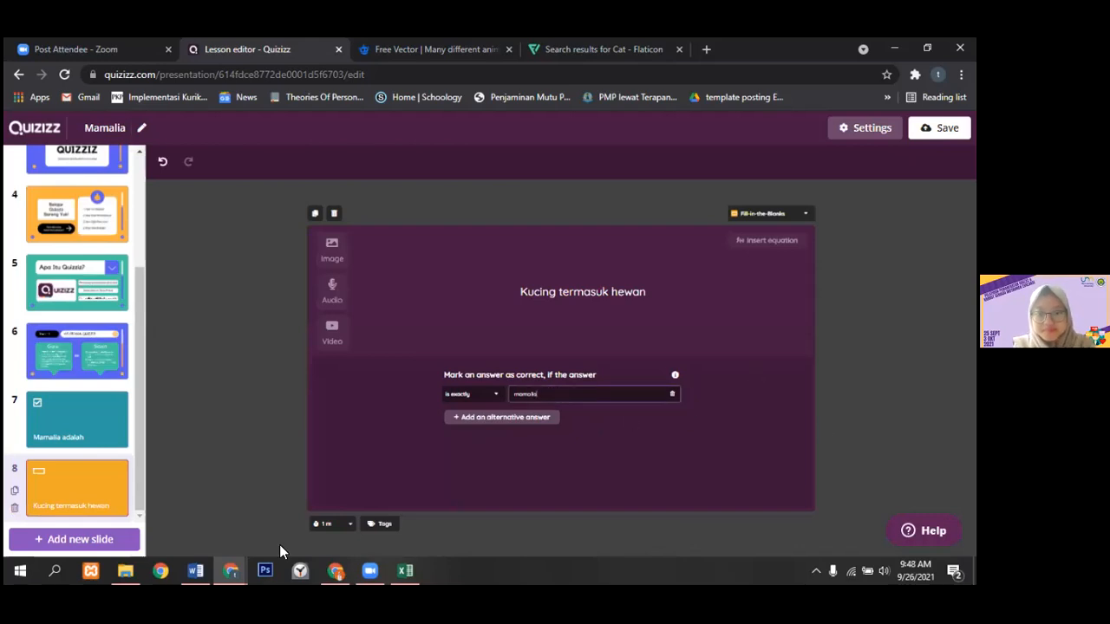
# - Save the lesson with its language set to Indonesian and its grade range set from 5th to 5th
pyautogui.click(727, 167)
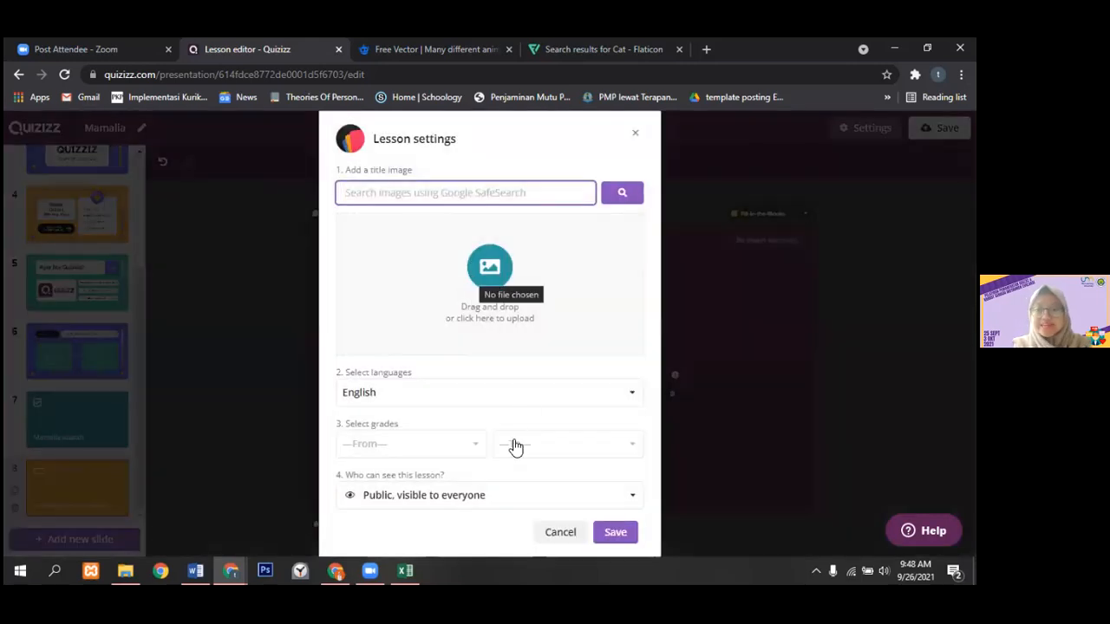
pyautogui.click(486, 392)
pyautogui.click(481, 484)
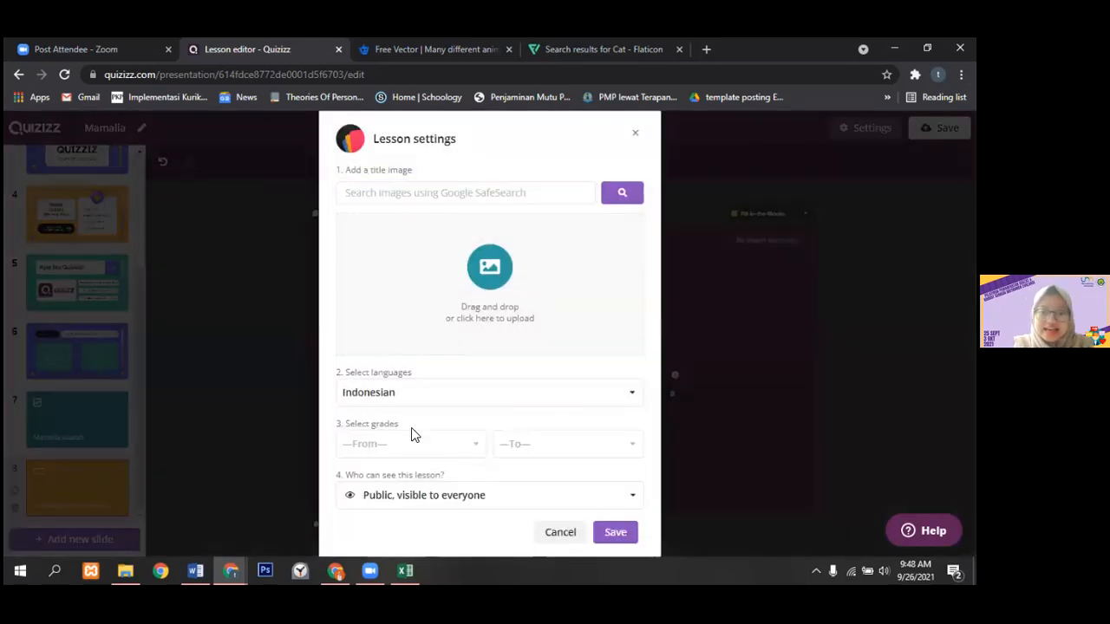
pyautogui.click(474, 445)
pyautogui.click(483, 511)
pyautogui.moveTo(481, 508)
pyautogui.mouseDown()
pyautogui.moveTo(481, 521)
pyautogui.moveTo(481, 510)
pyautogui.mouseUp()
pyautogui.click(425, 518)
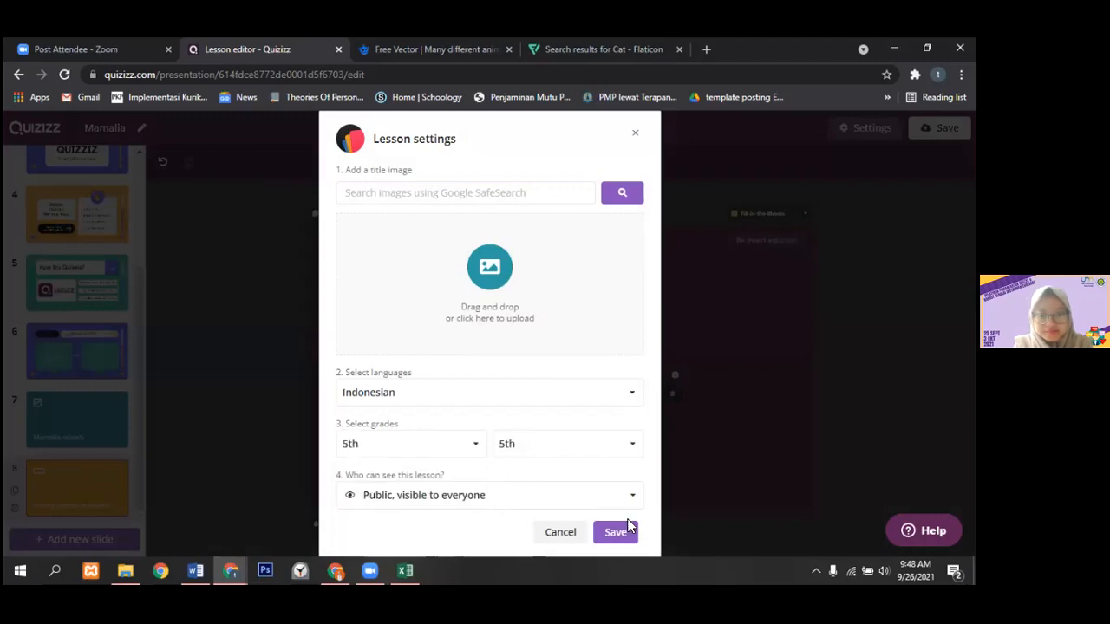
pyautogui.click(615, 535)
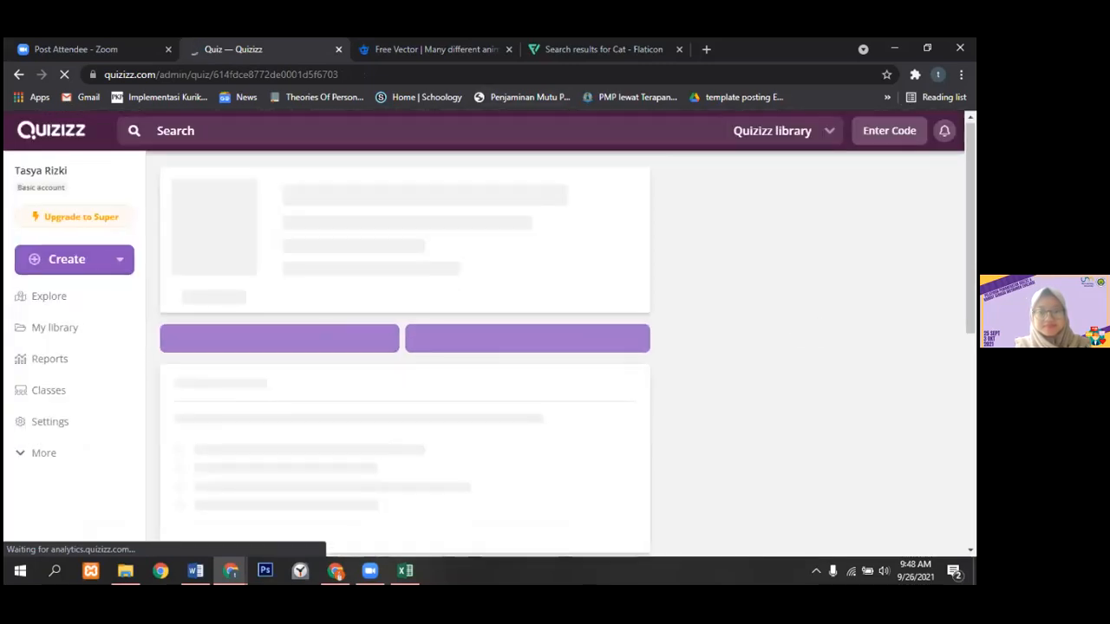
# - Start a preview of the saved Mamalia lesson and dismiss the slide navigation hint
pyautogui.scroll(-3, 350, 235)
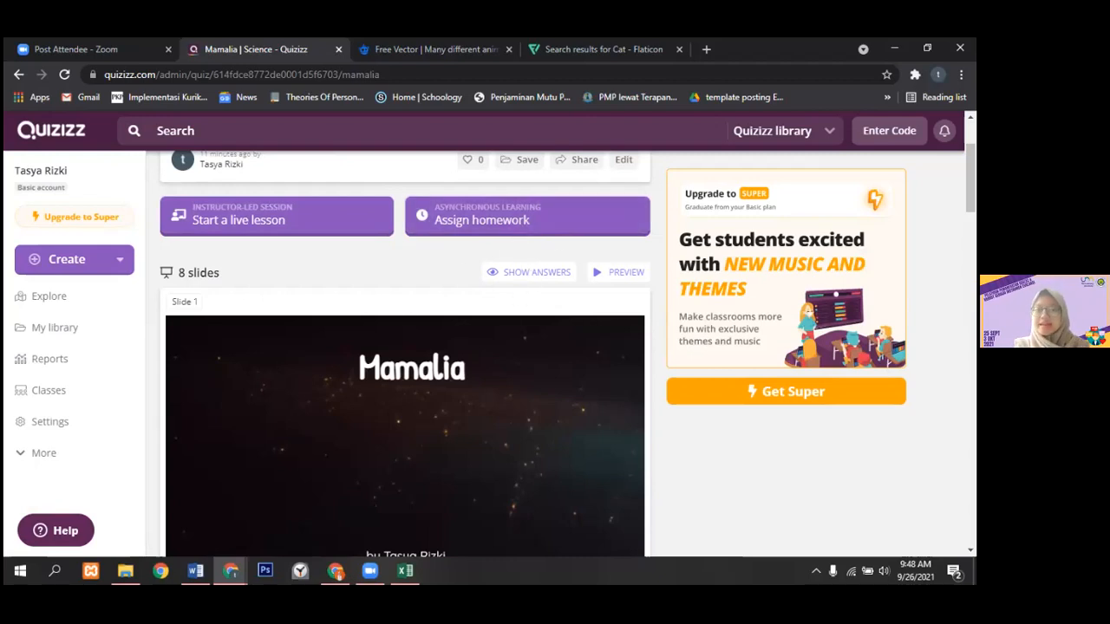
pyautogui.scroll(-2, 632, 390)
pyautogui.scroll(4, 632, 389)
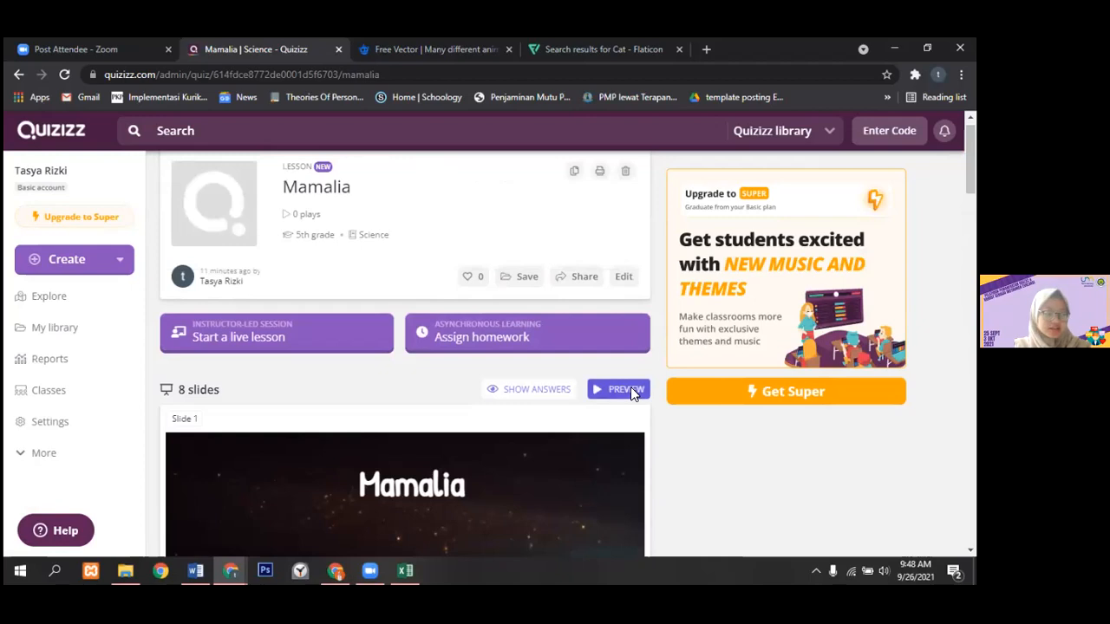
pyautogui.click(632, 390)
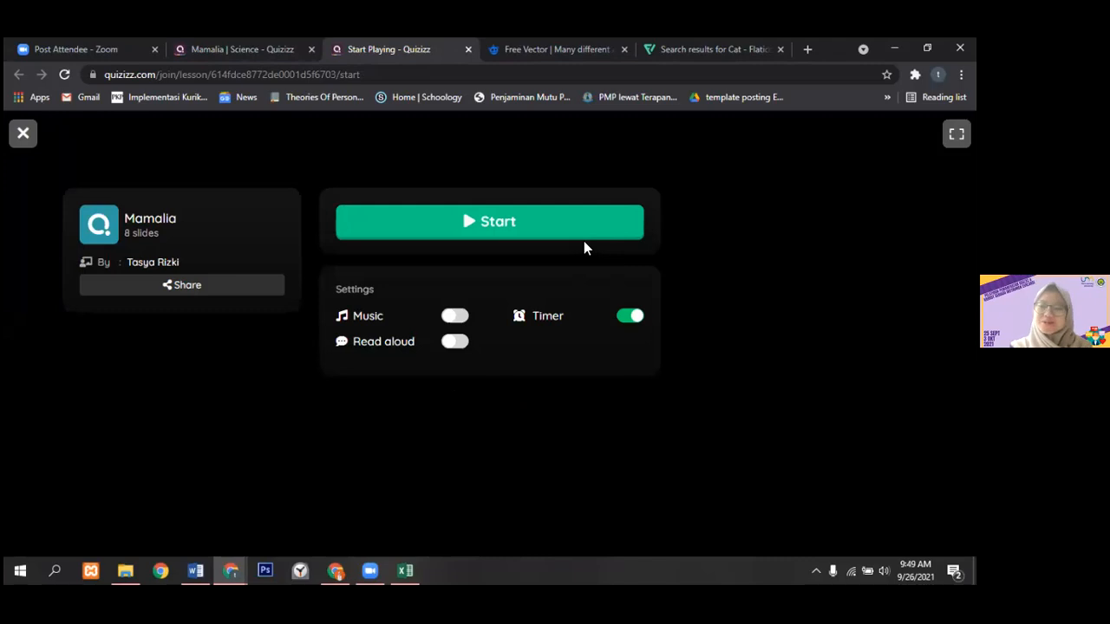
pyautogui.click(504, 228)
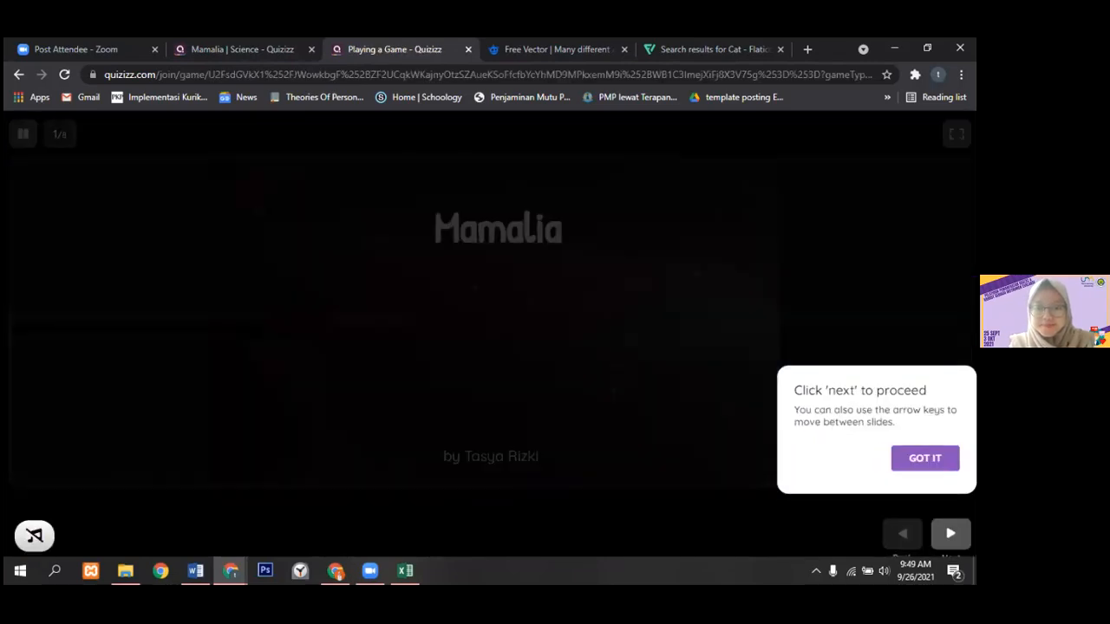
pyautogui.click(925, 458)
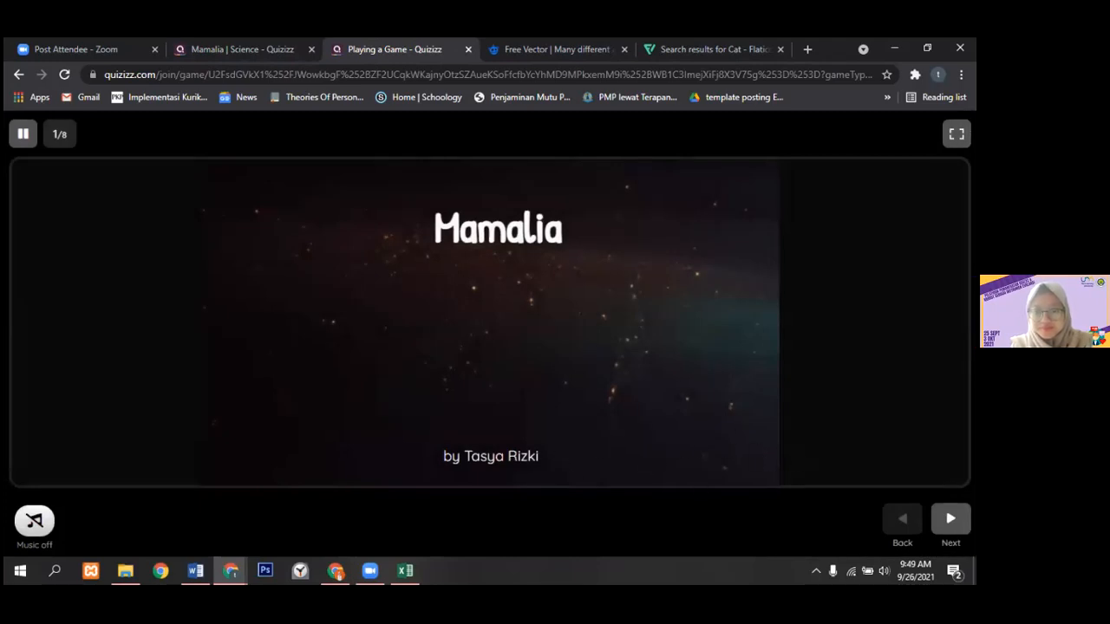
# - Page through the lesson preview from the title slide to the "Mamalia adalah" question
pyautogui.click(950, 518)
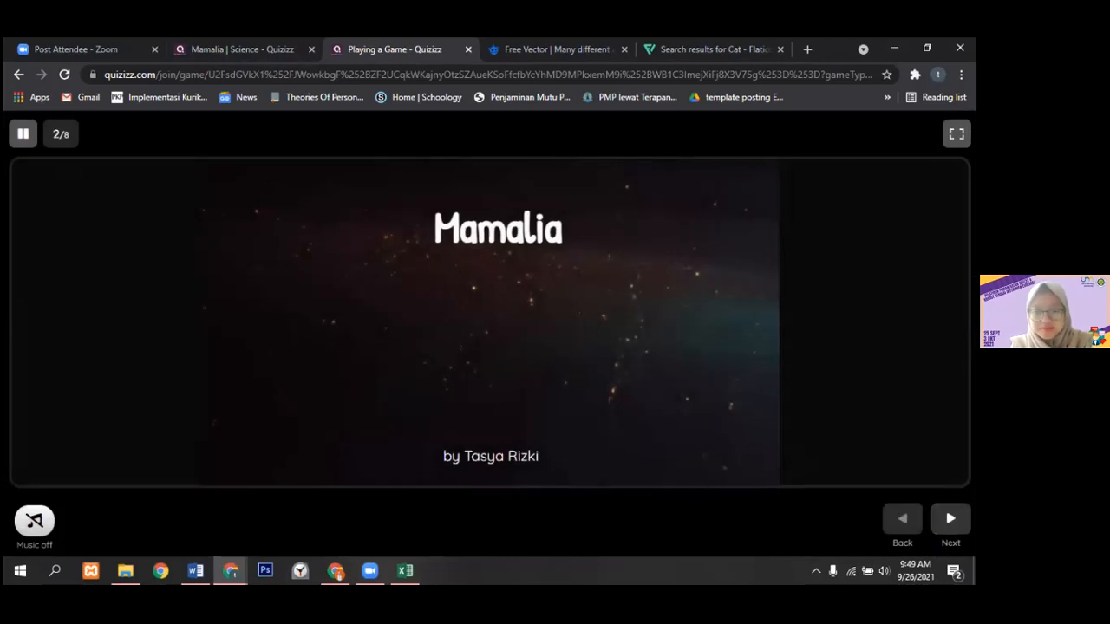
pyautogui.click(951, 519)
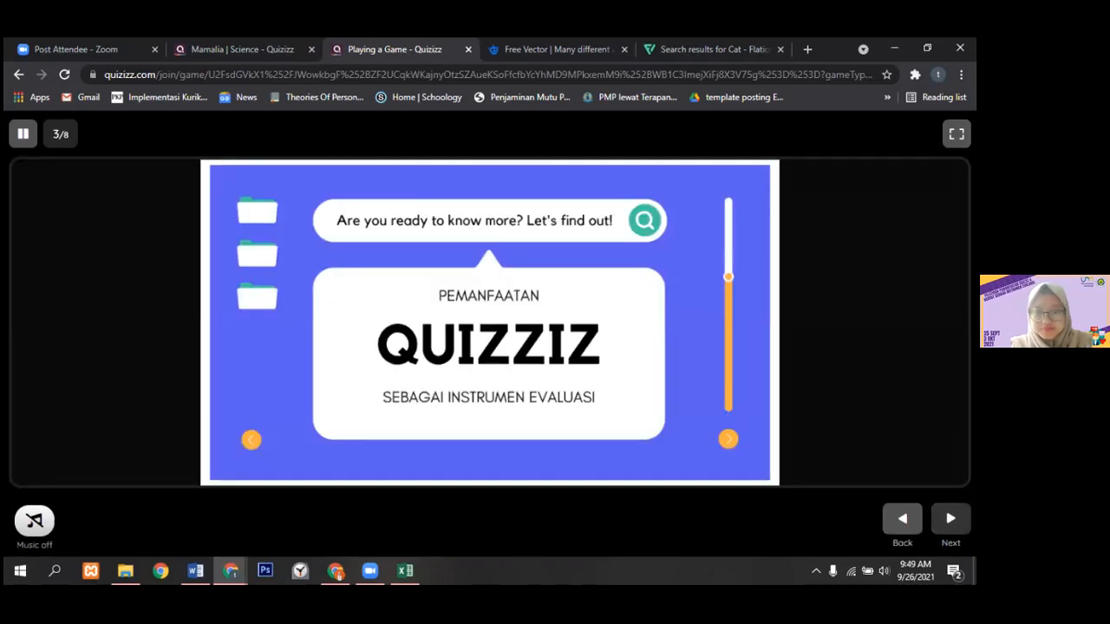
pyautogui.click(950, 519)
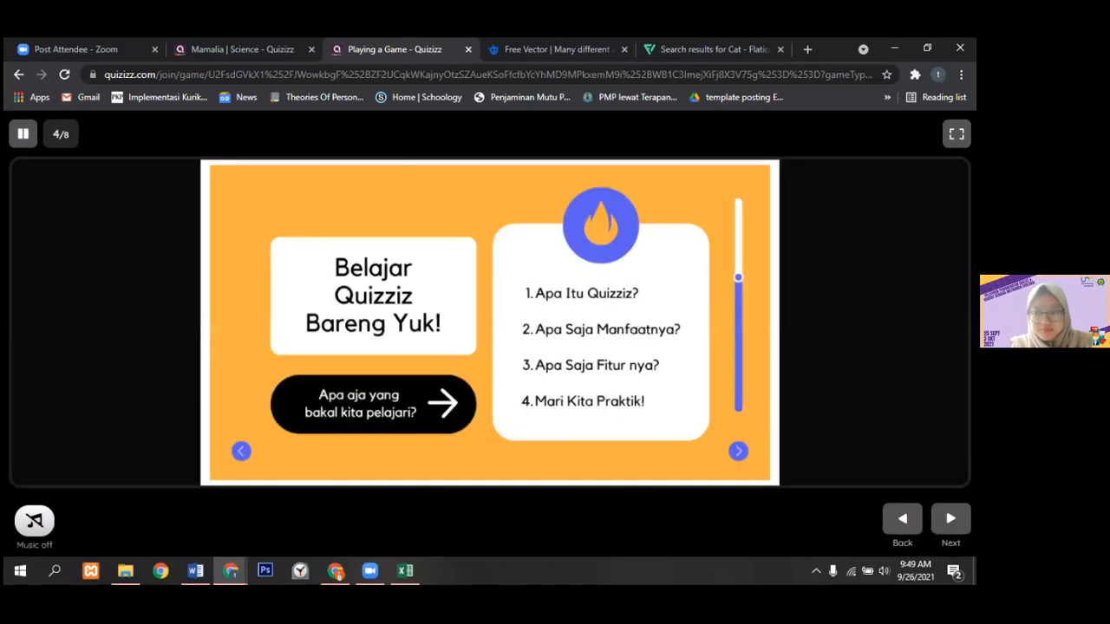
pyautogui.click(951, 519)
pyautogui.click(950, 519)
pyautogui.click(951, 519)
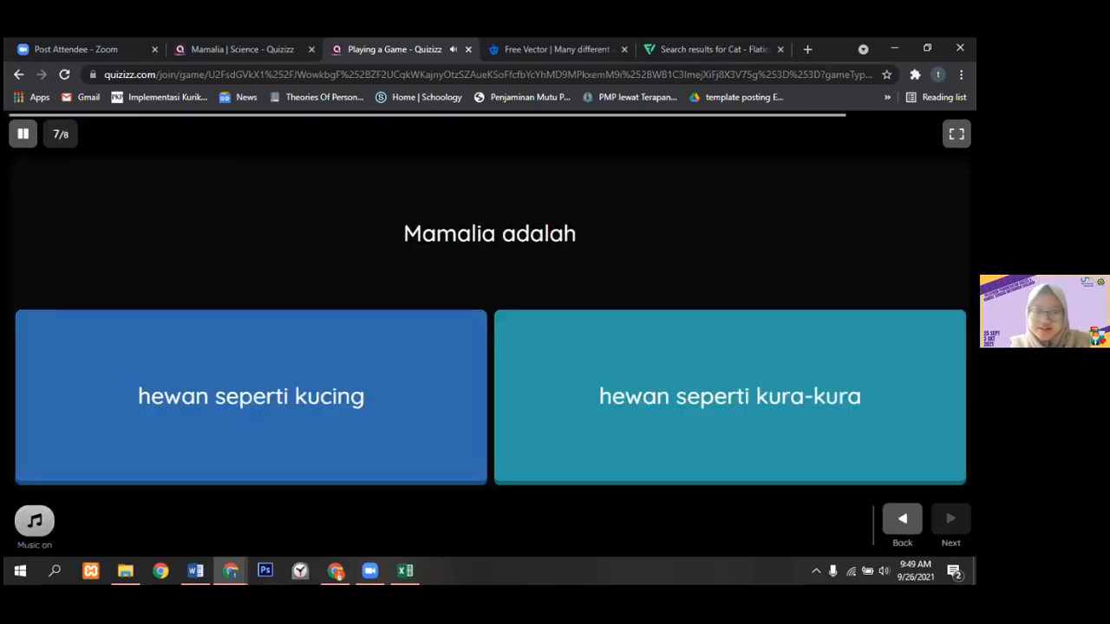
# - Turn off the preview music and answer the "Mamalia adalah" question with "hewan seperti kucing"
pyautogui.click(35, 521)
pyautogui.click(951, 518)
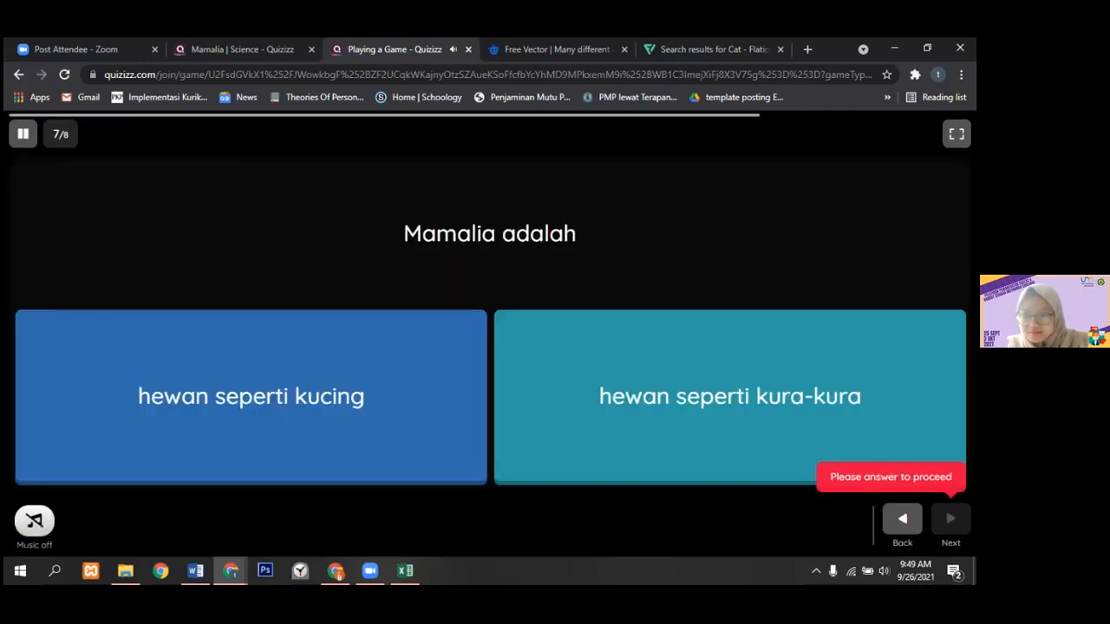
pyautogui.click(903, 519)
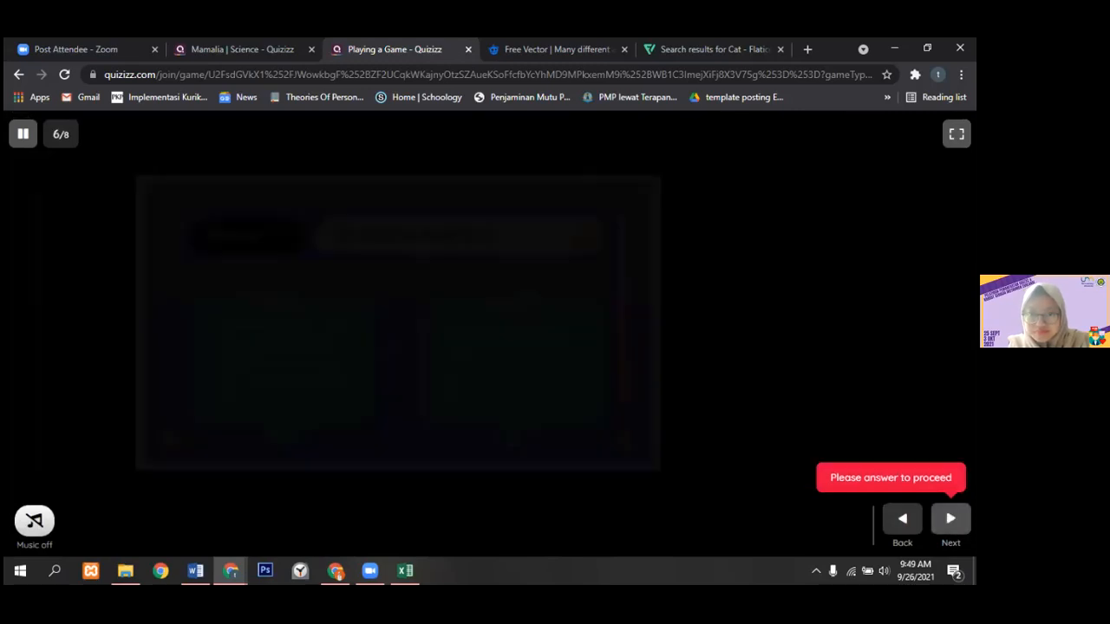
pyautogui.click(950, 519)
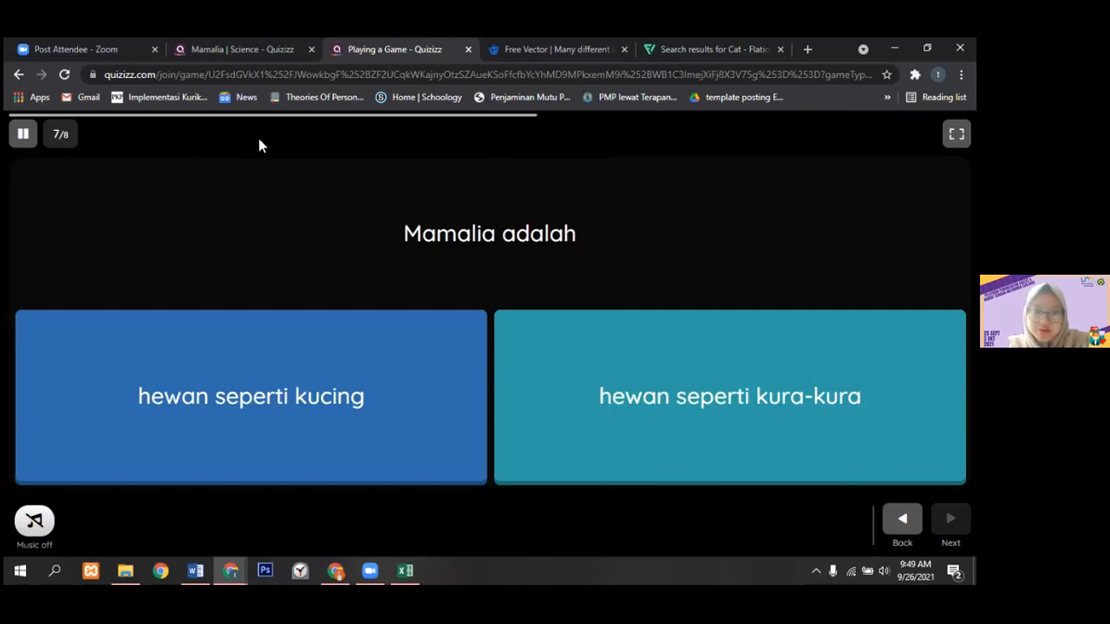
pyautogui.click(358, 398)
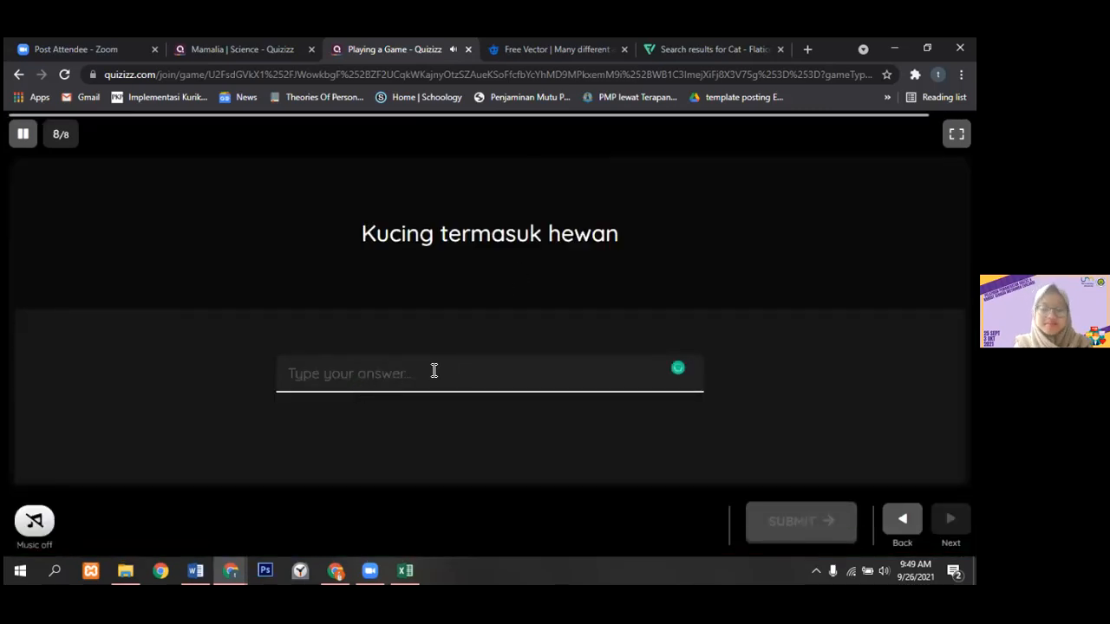
# - Submit "mamalia" as the answer to "Kucing termasuk hewan" and exit the lesson preview from its summary
pyautogui.write('maml')
pyautogui.press('BackSpace')
pyautogui.write('alia')
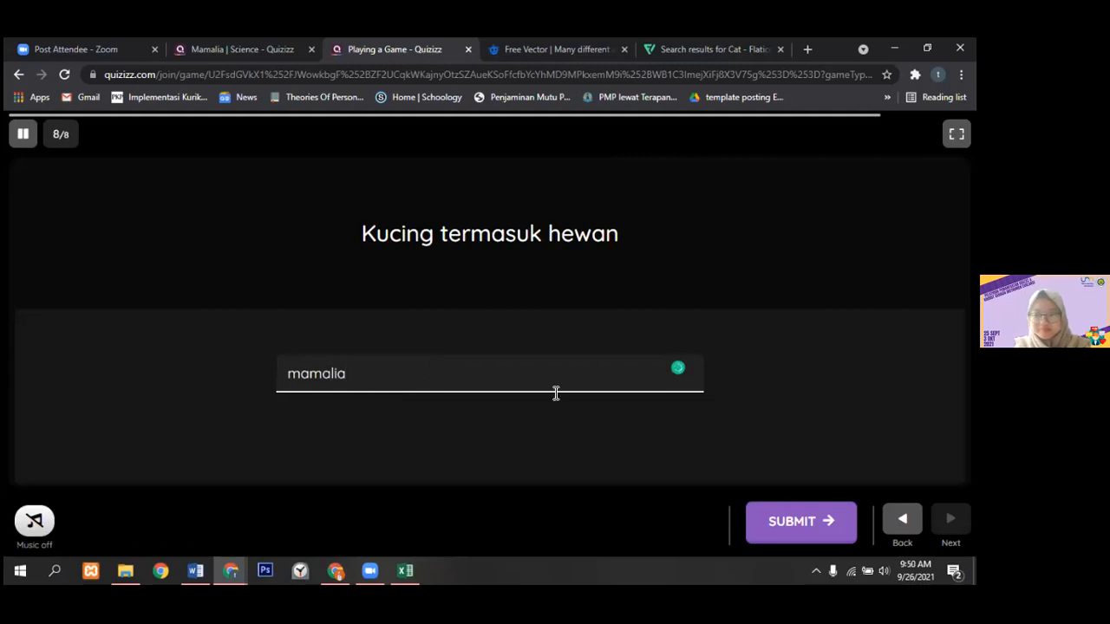
pyautogui.click(811, 526)
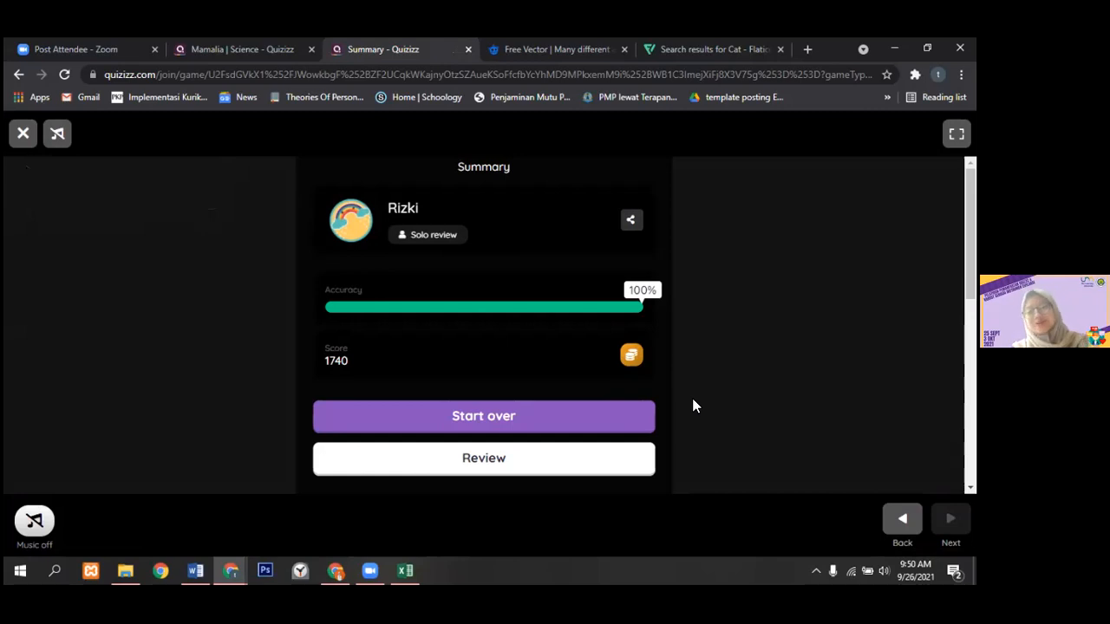
pyautogui.click(574, 455)
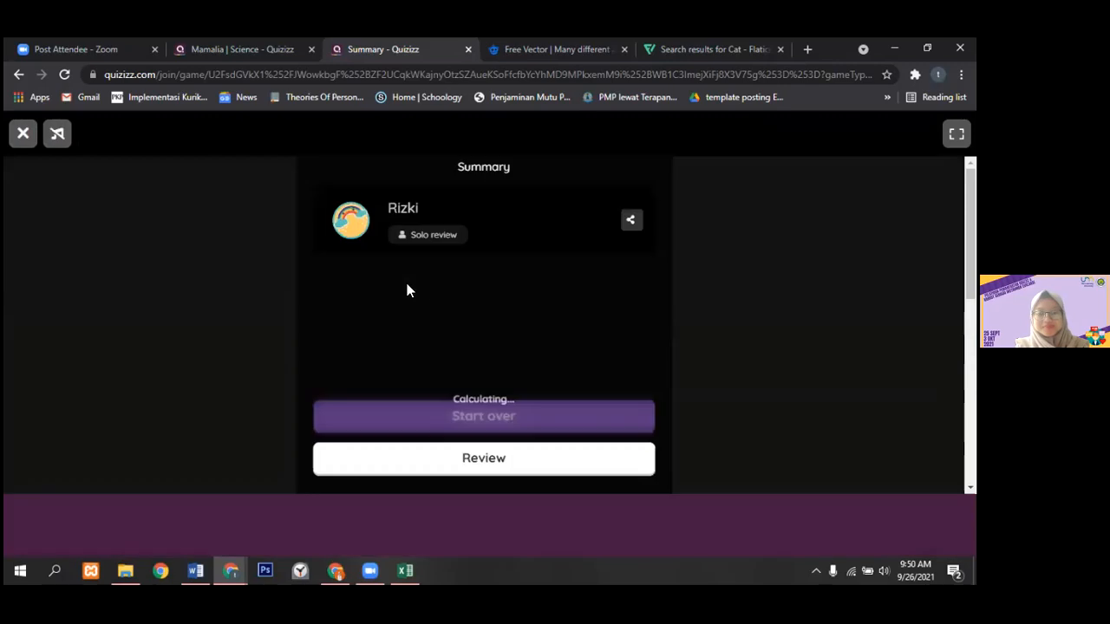
pyautogui.click(28, 138)
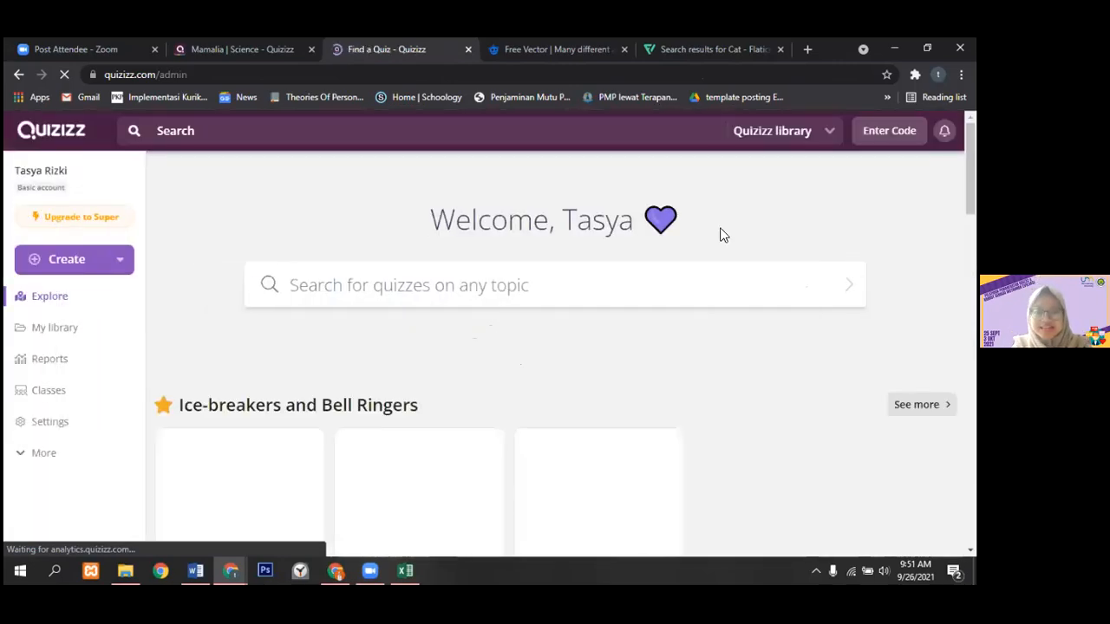
pyautogui.scroll(-2, 555, 347)
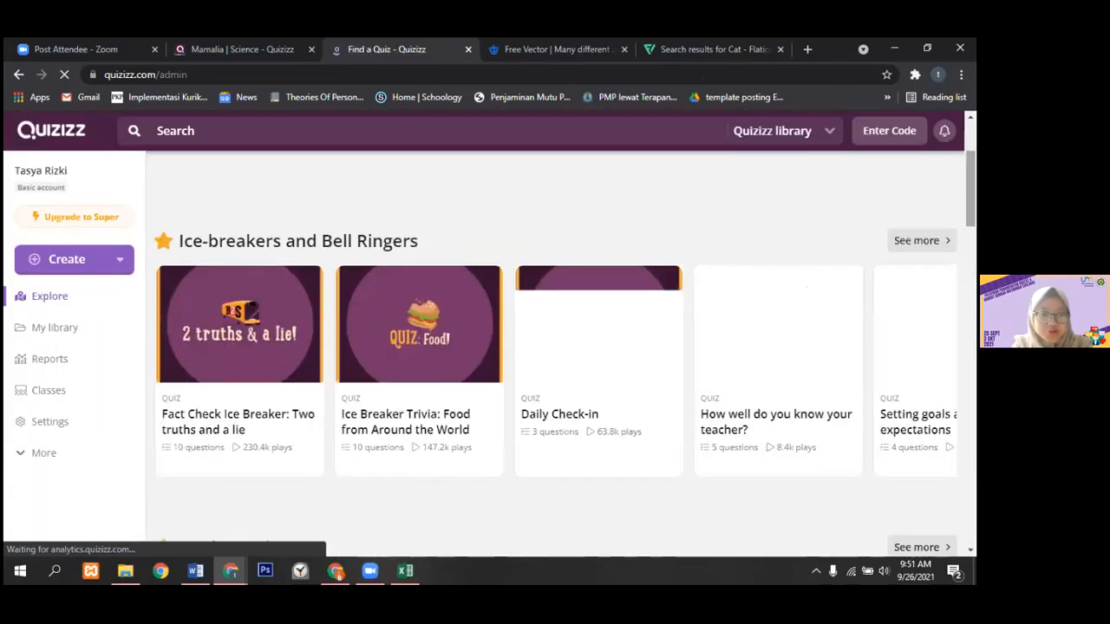
pyautogui.scroll(2, 555, 347)
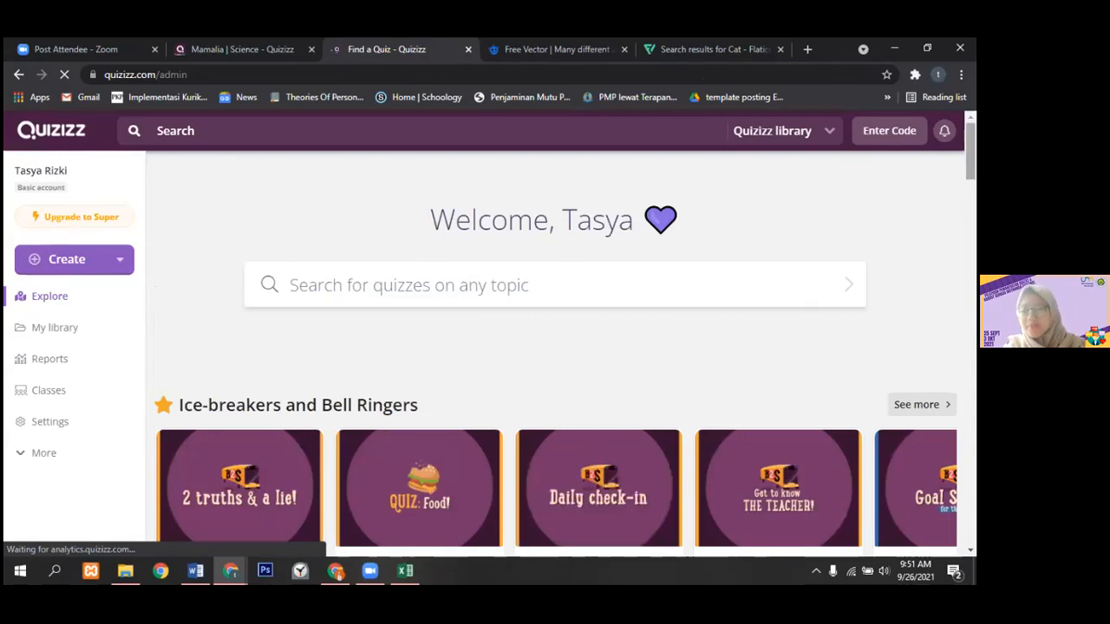
pyautogui.scroll(-1, 555, 347)
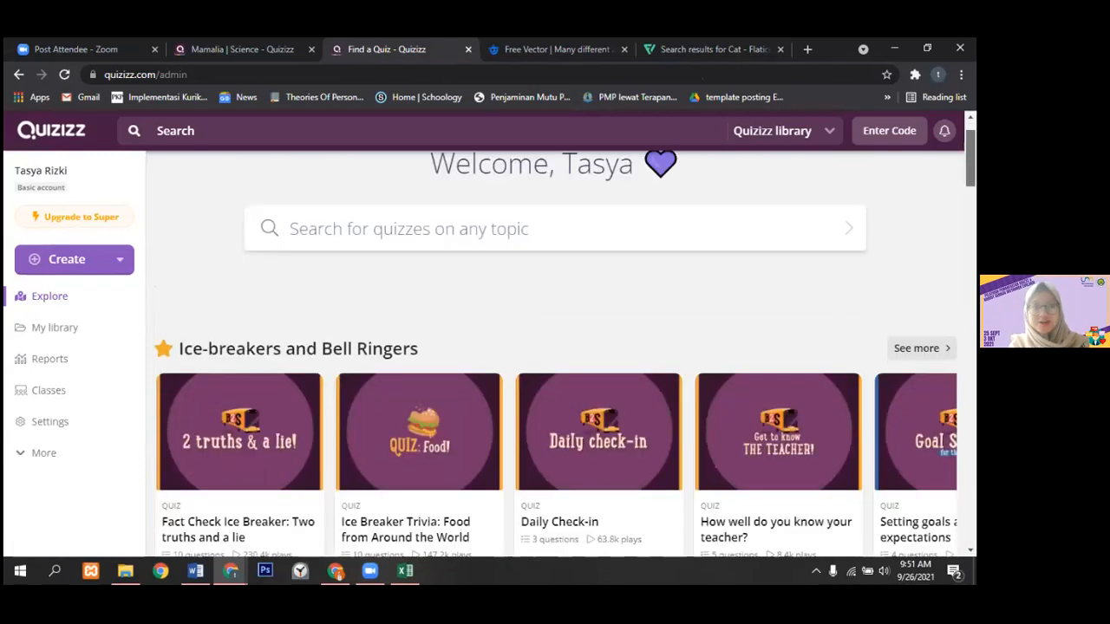
pyautogui.scroll(1, 555, 347)
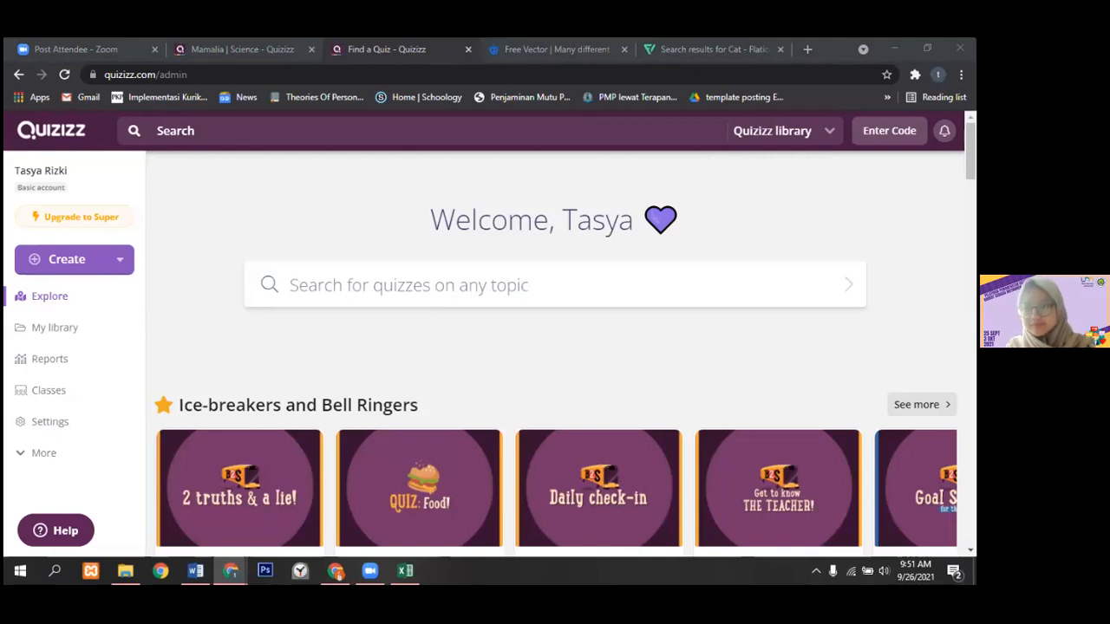
pyautogui.scroll(-3, 555, 352)
pyautogui.scroll(3, 555, 352)
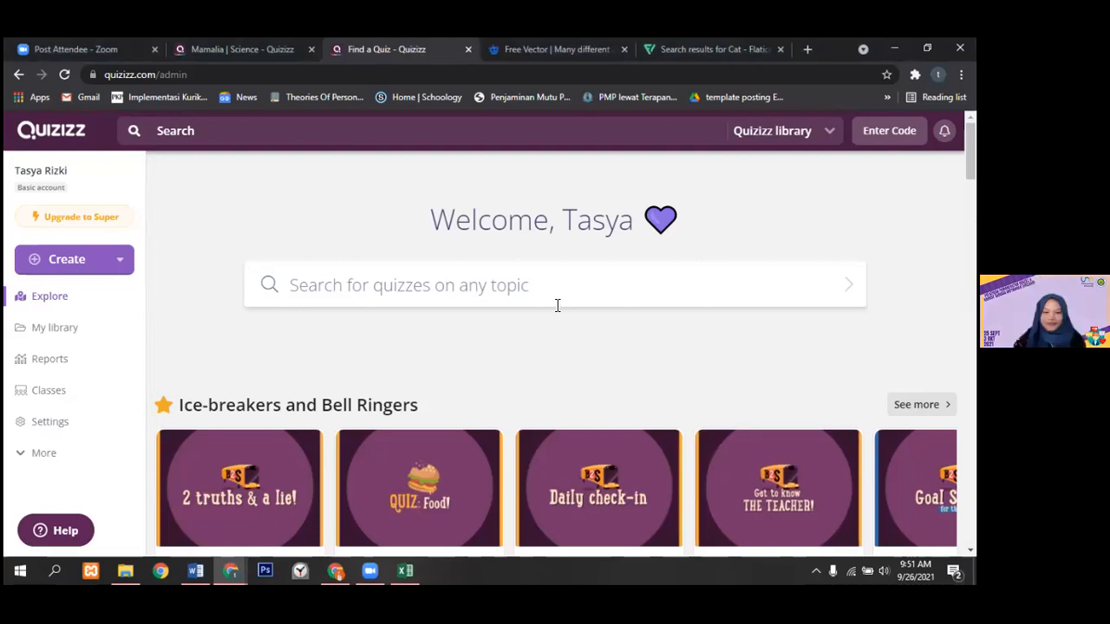
pyautogui.moveTo(774, 422)
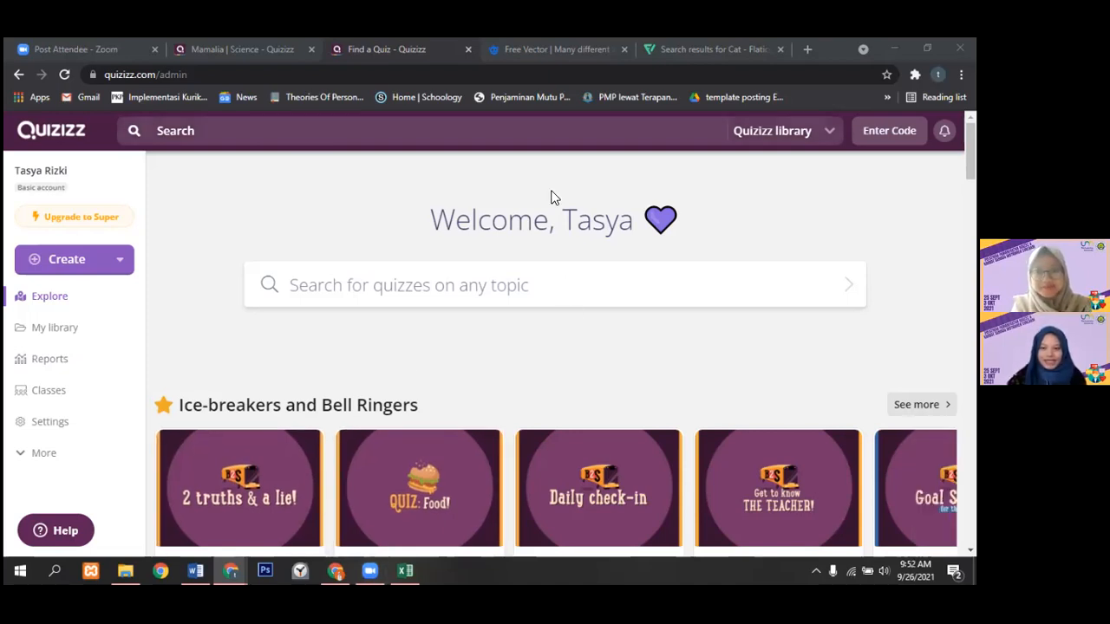
pyautogui.click(645, 163)
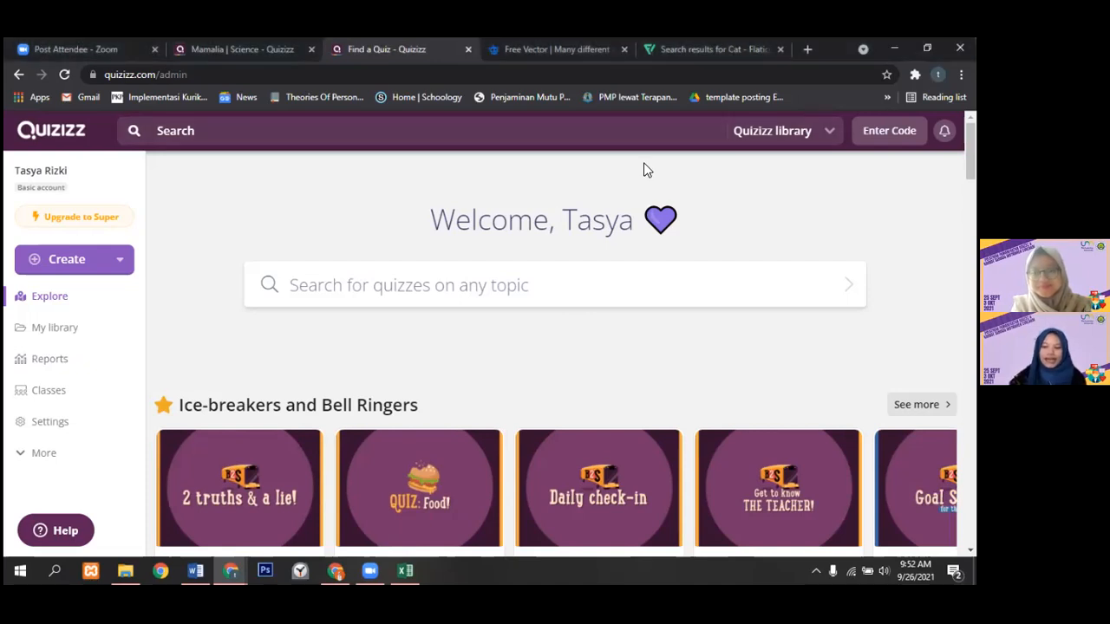
pyautogui.click(468, 102)
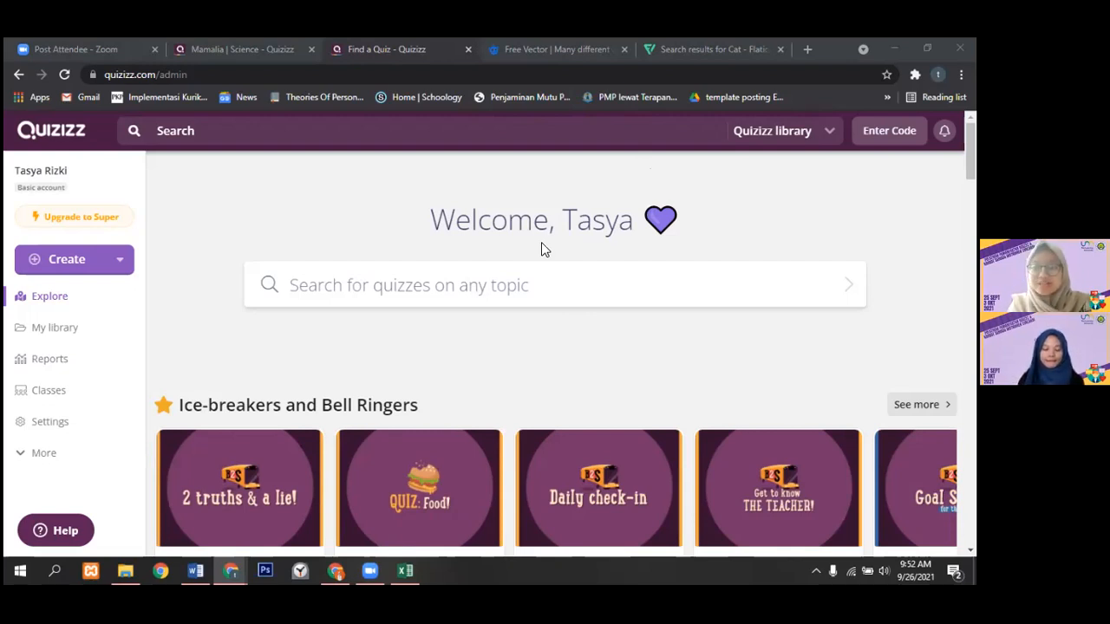
pyautogui.click(124, 270)
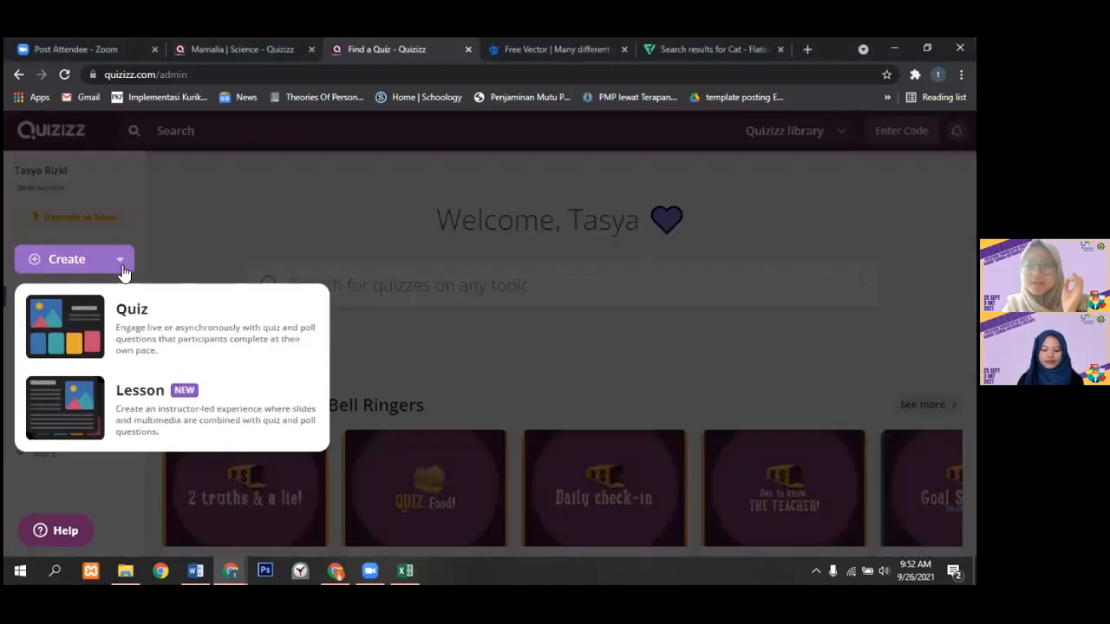
pyautogui.click(196, 323)
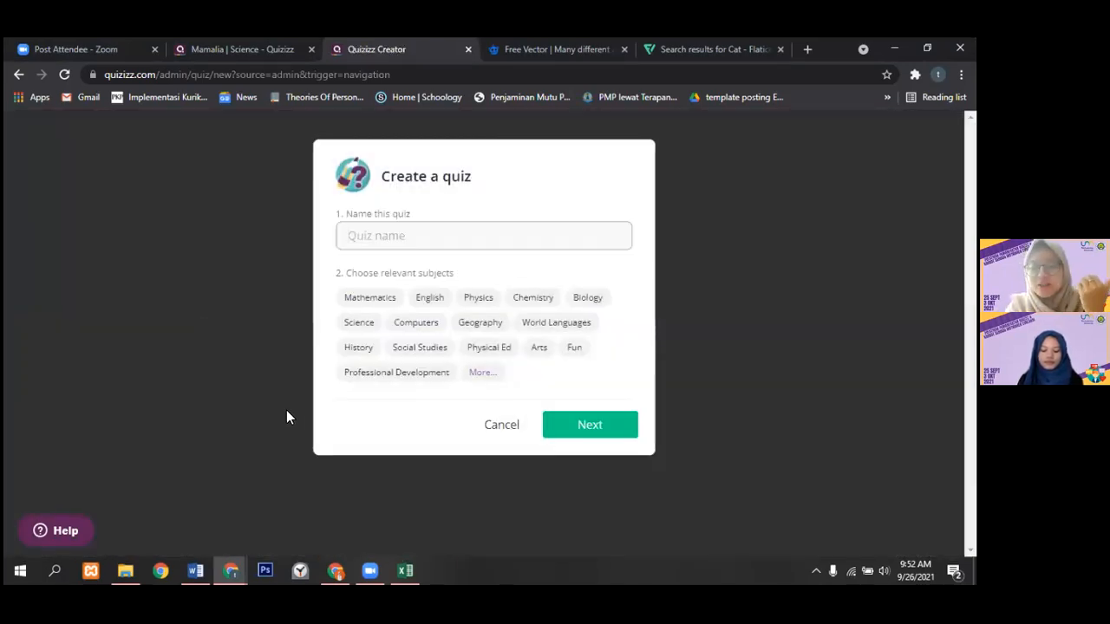
pyautogui.click(511, 425)
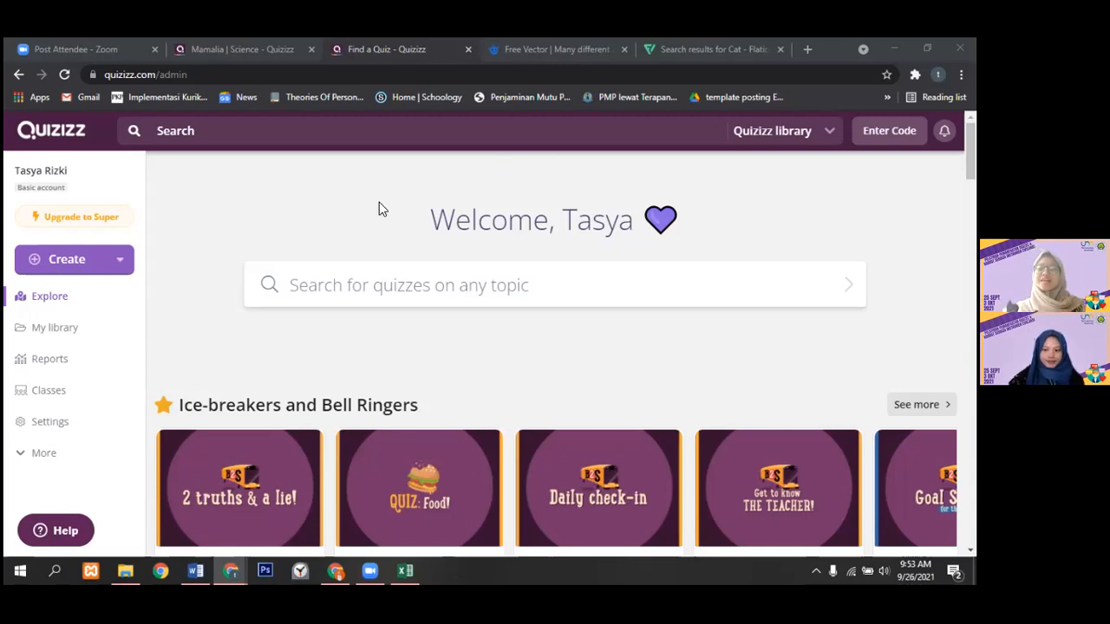
# - Open the report of the completed live Warming quiz and look through its list of participant results
pyautogui.click(72, 360)
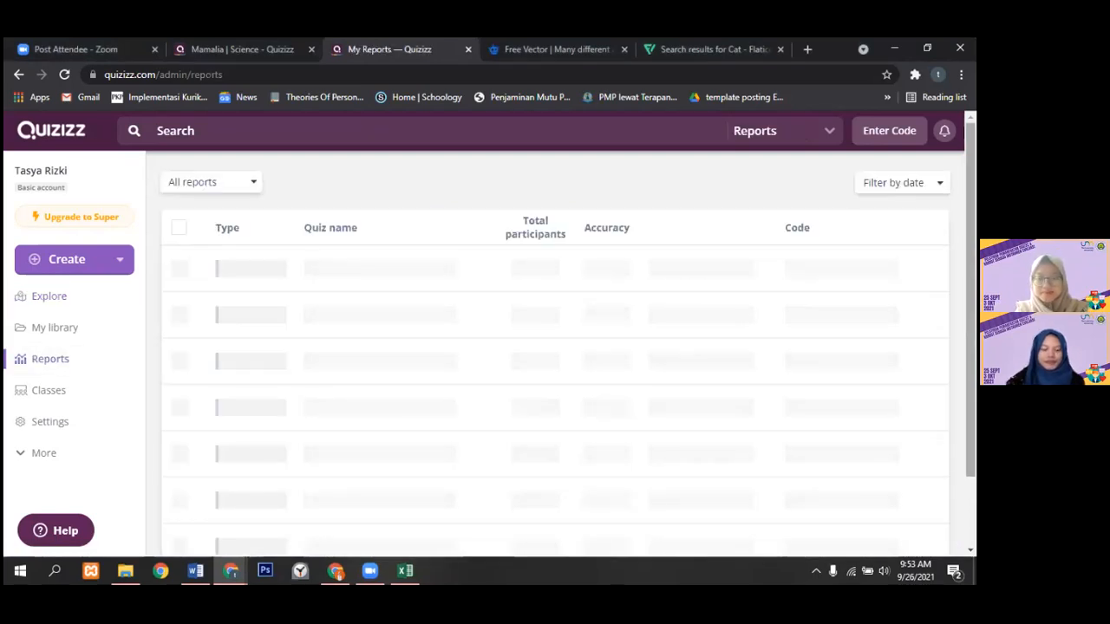
pyautogui.scroll(-1, 355, 347)
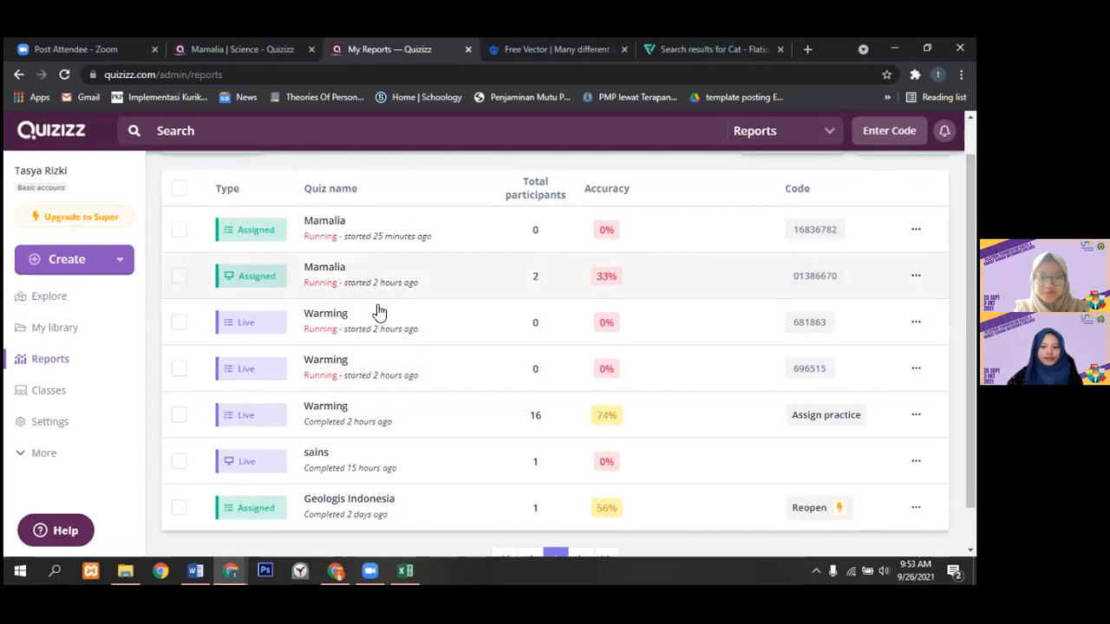
pyautogui.click(394, 431)
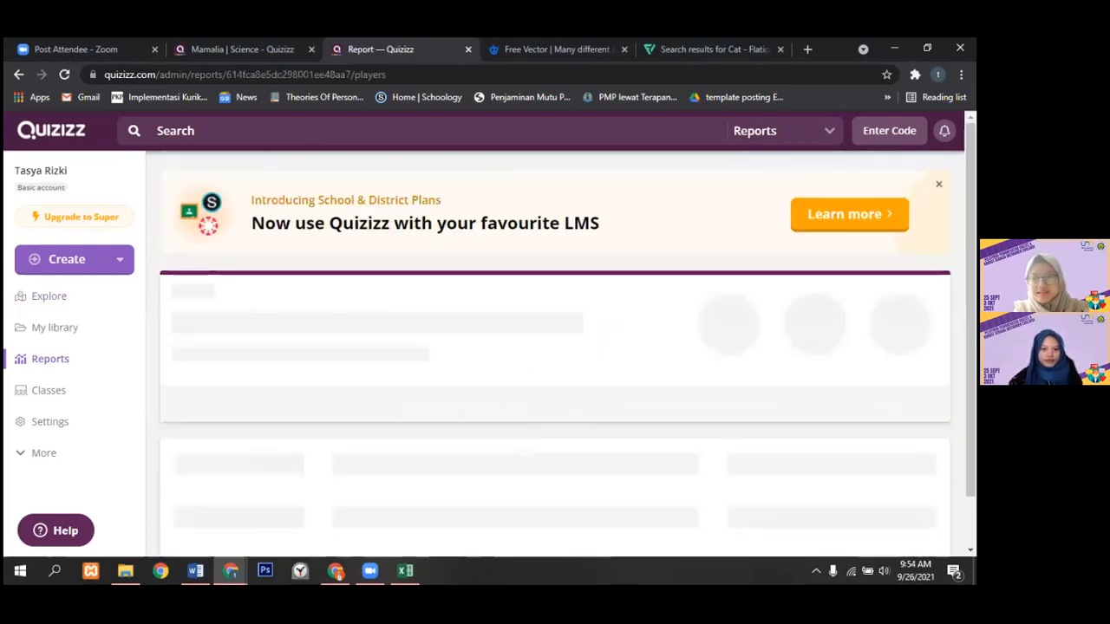
pyautogui.scroll(-15, 555, 347)
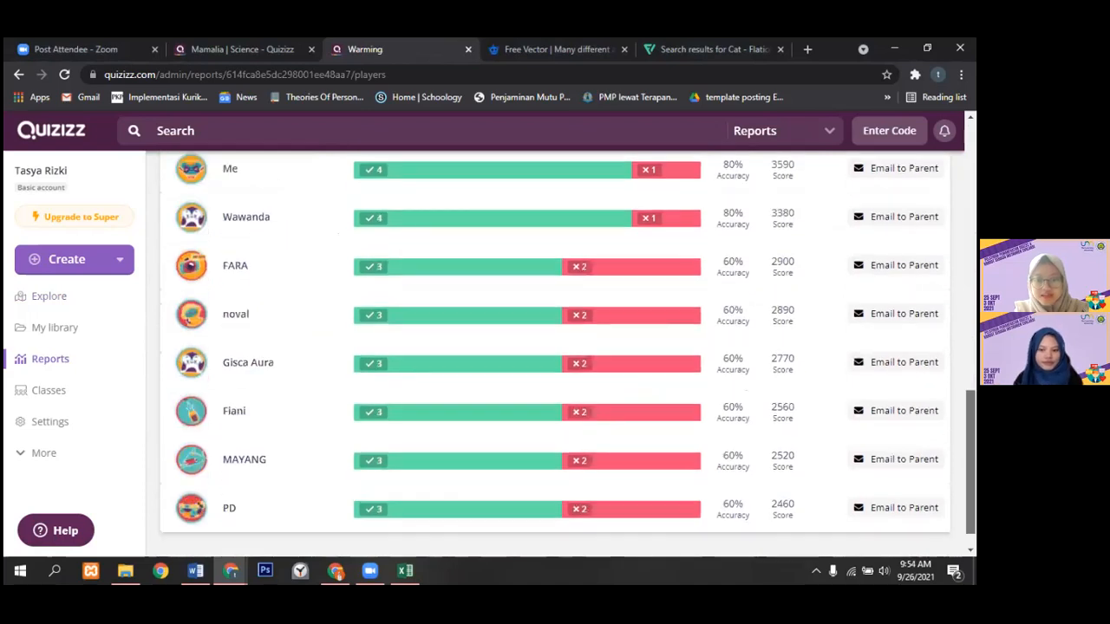
pyautogui.scroll(15, 555, 347)
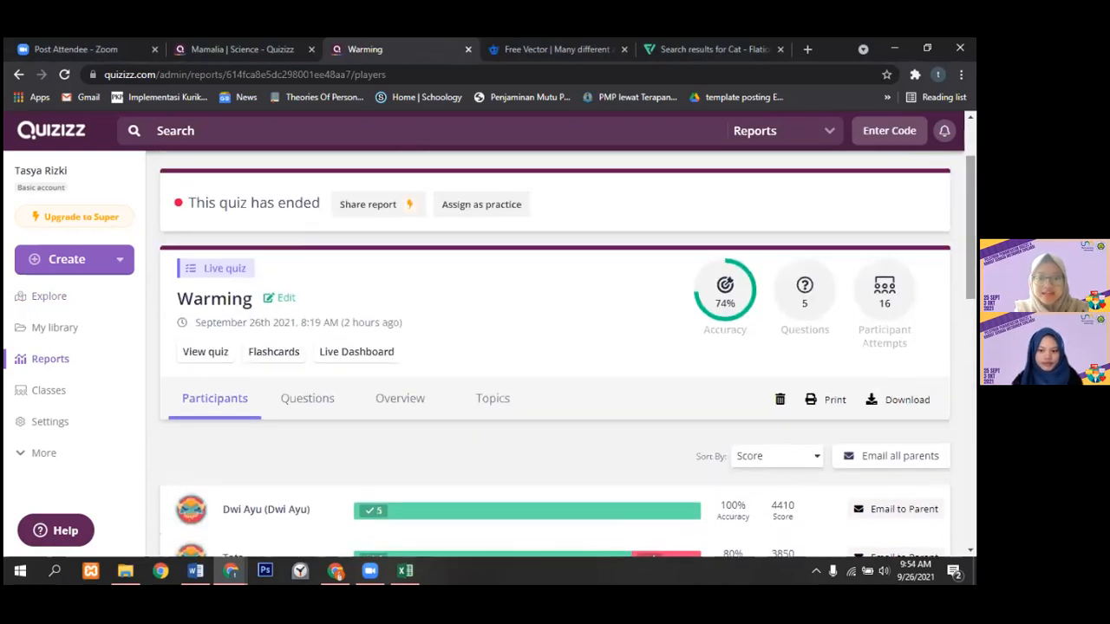